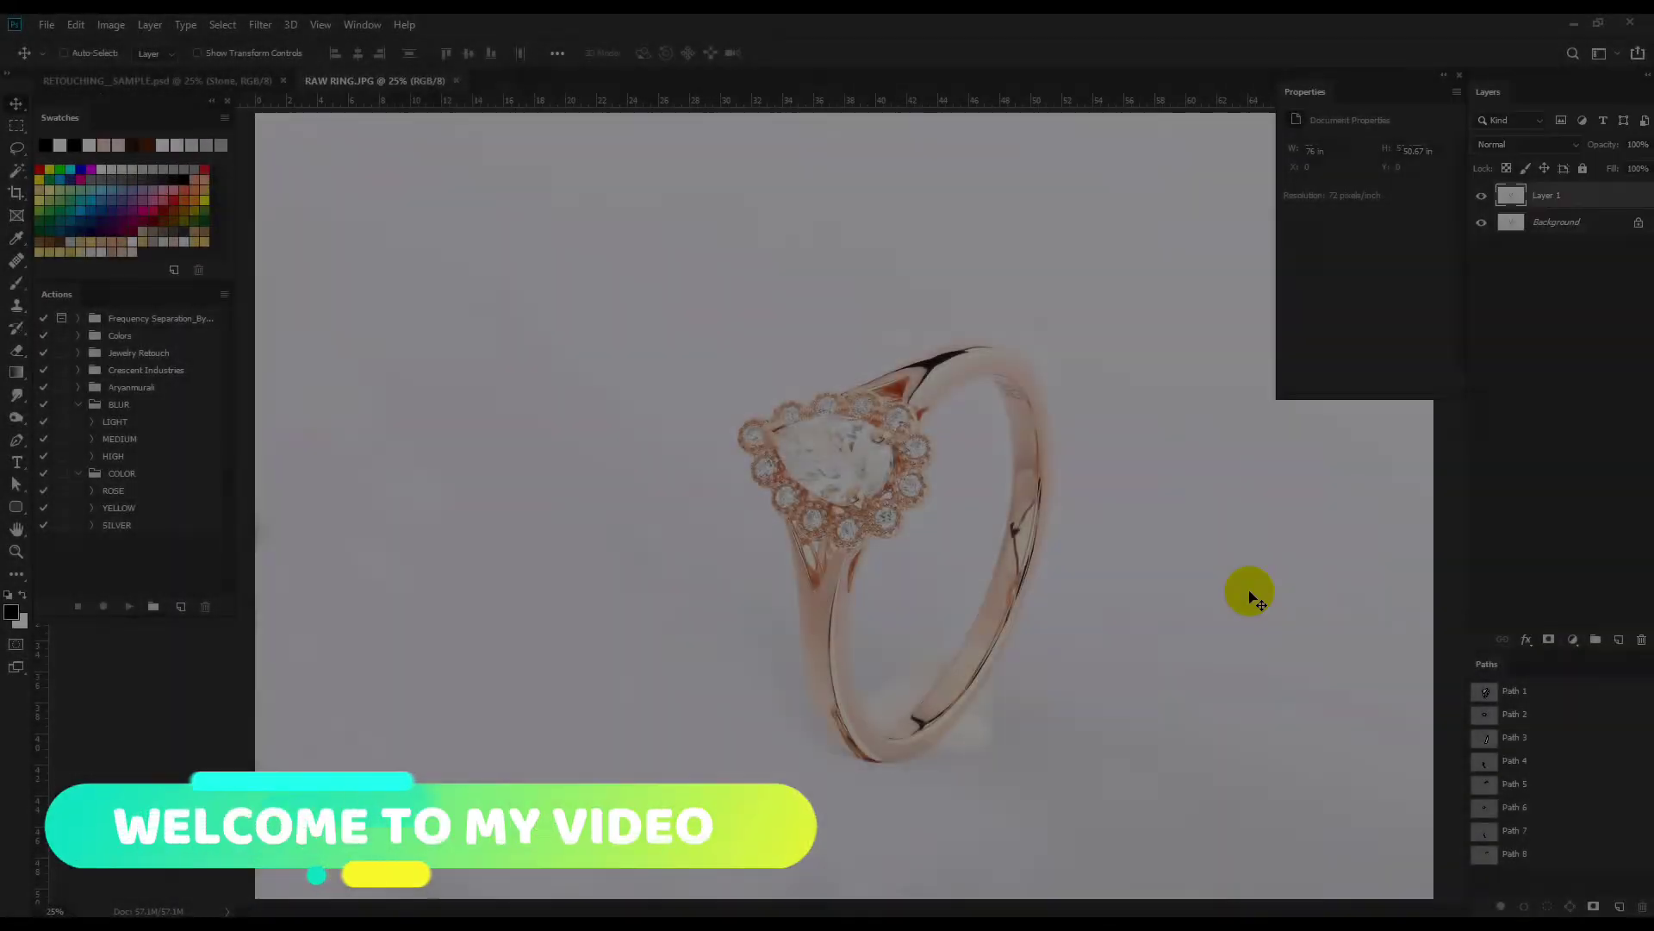
Play the HIGH smoothing action from the BLUR set on the ring photo.
{"action": "left_click", "coordinate": [129, 456]}
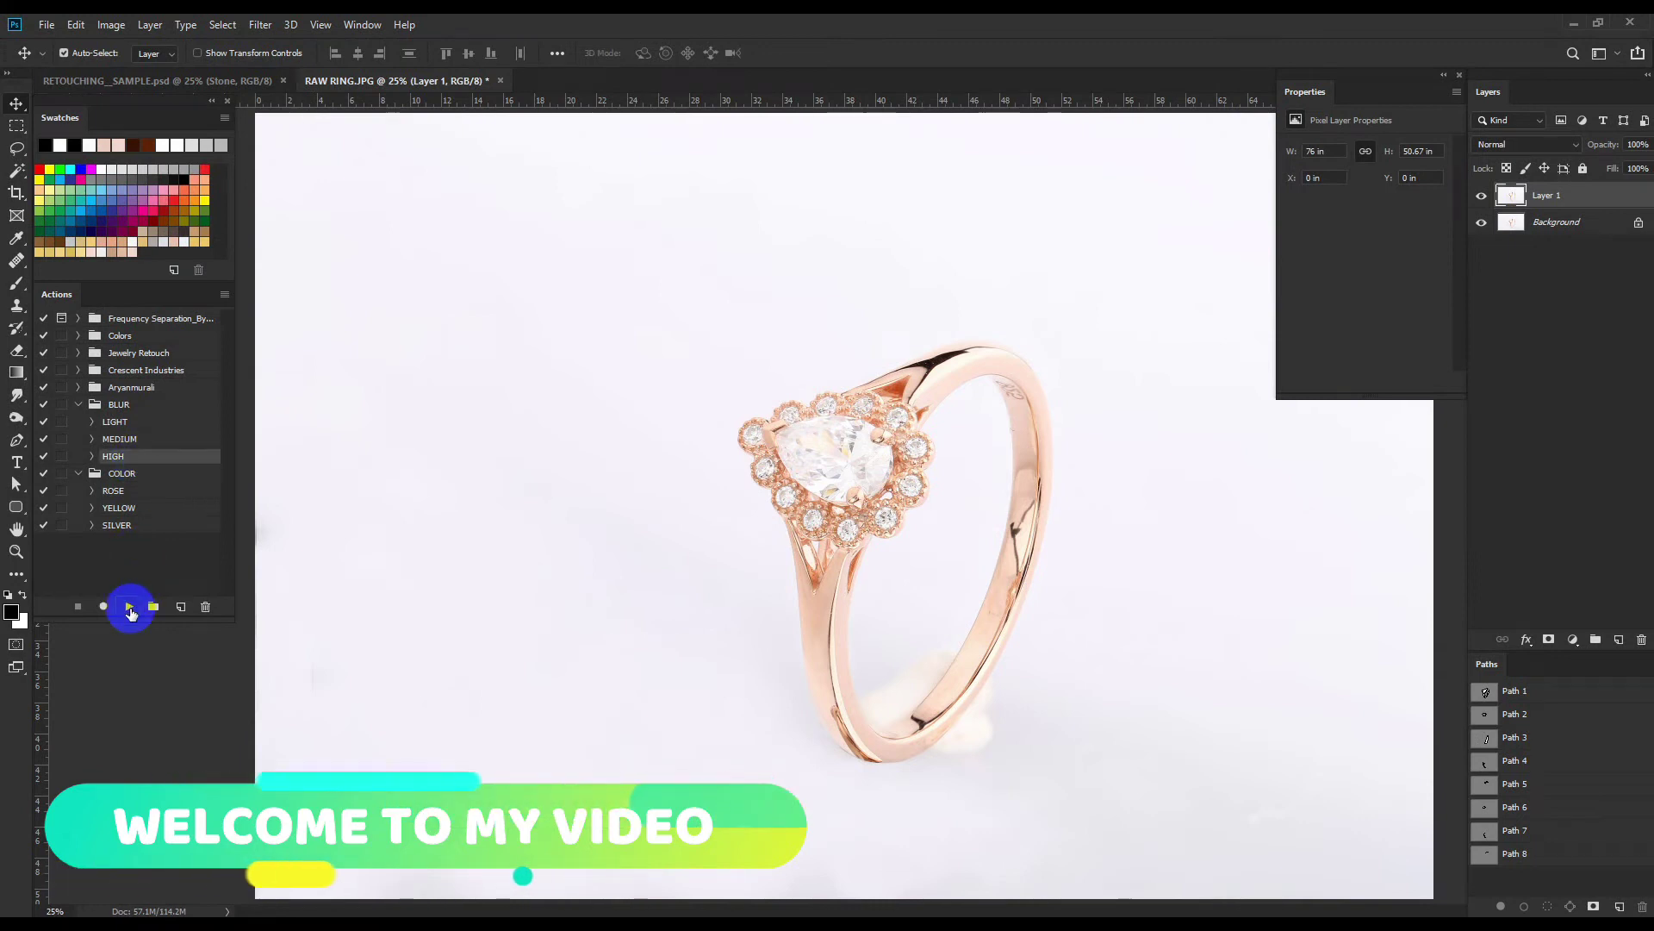
{"action": "left_click", "coordinate": [129, 607]}
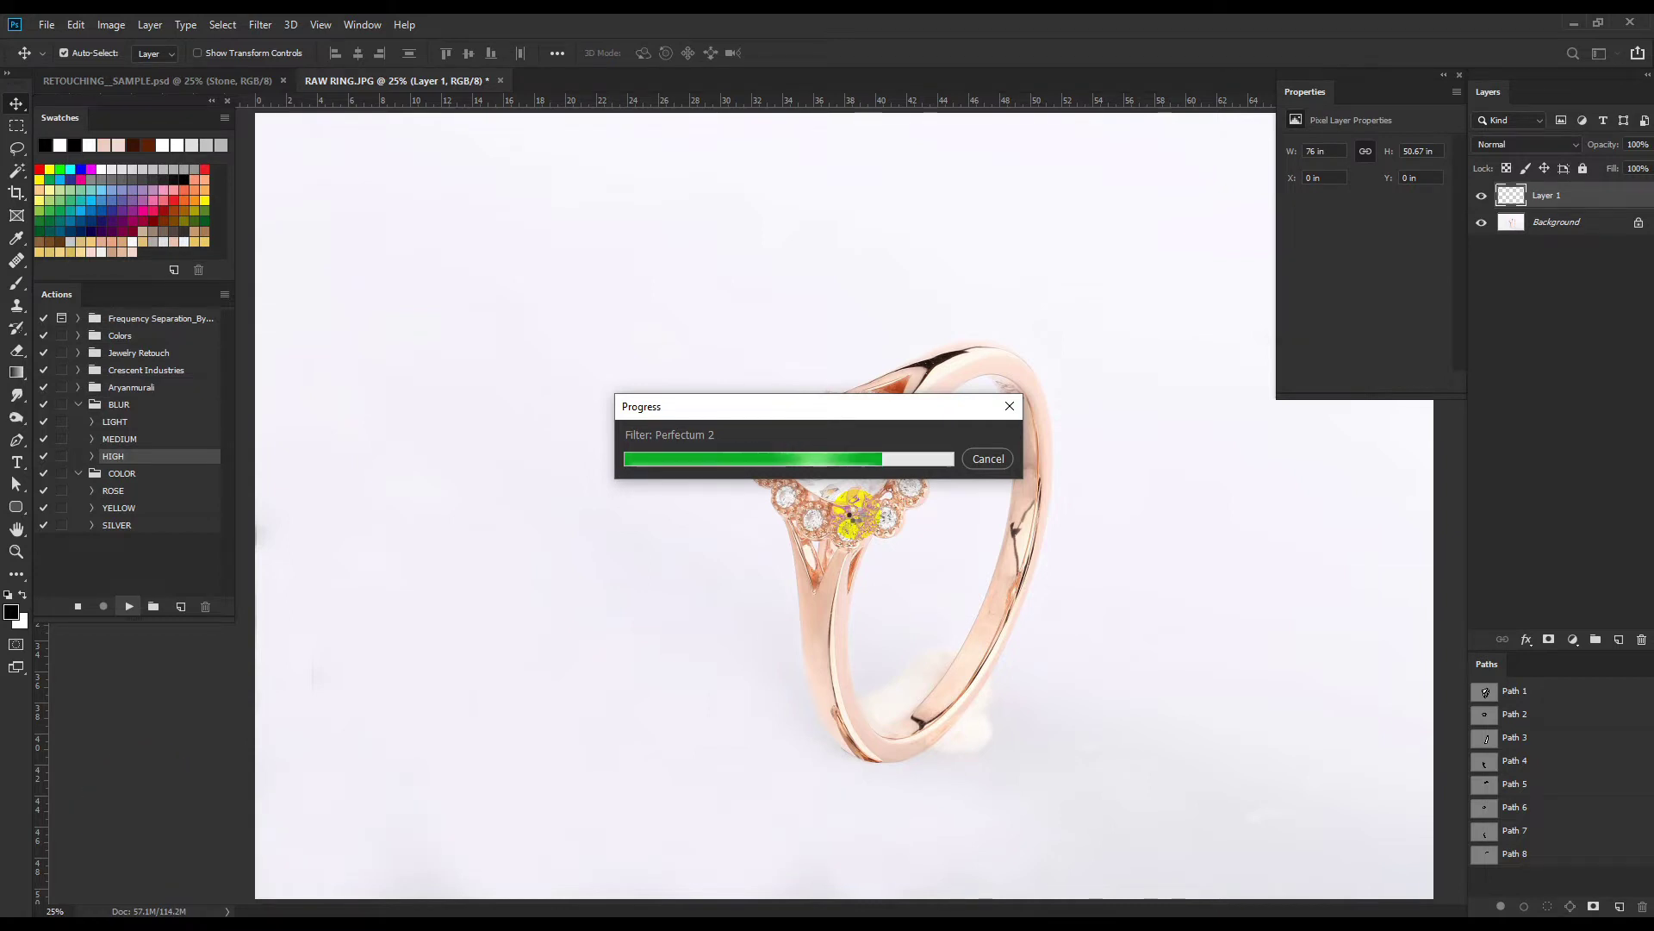
Set up the Brush on Layer 1's mask, sizing it to about 57.
{"action": "key", "text": "b"}
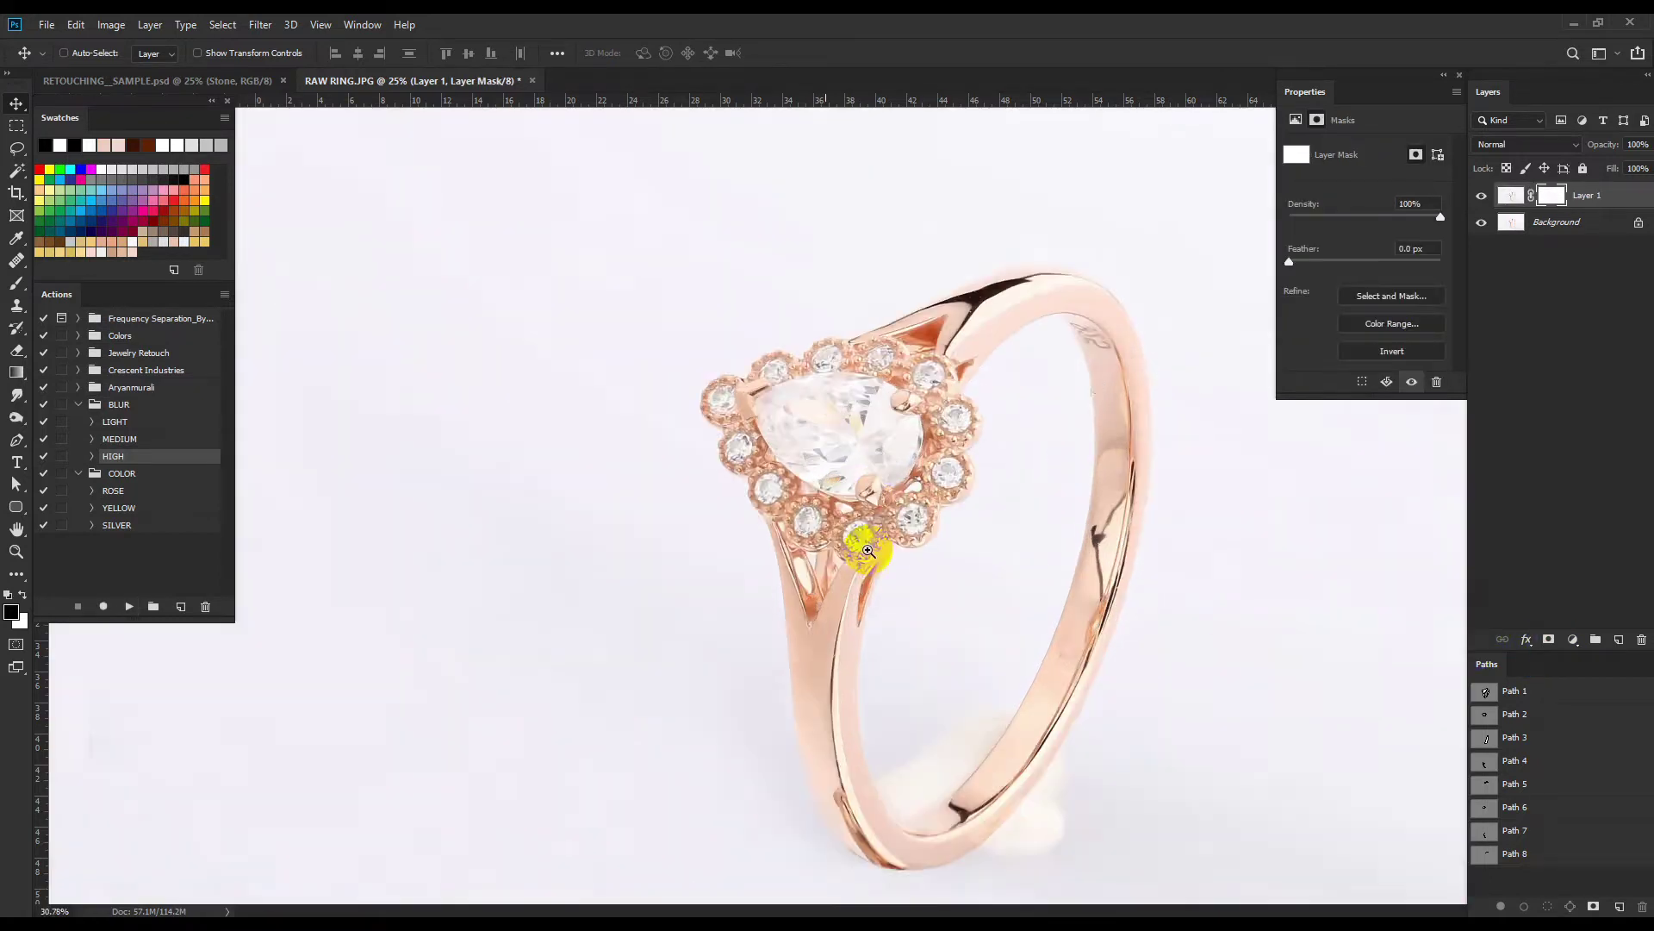
{"action": "scroll", "coordinate": [862, 547], "scroll_direction": "up", "scroll_amount": 3}
{"action": "scroll", "coordinate": [898, 651], "scroll_direction": "up", "scroll_amount": 2}
{"action": "scroll", "coordinate": [794, 573], "scroll_direction": "up", "scroll_amount": 2}
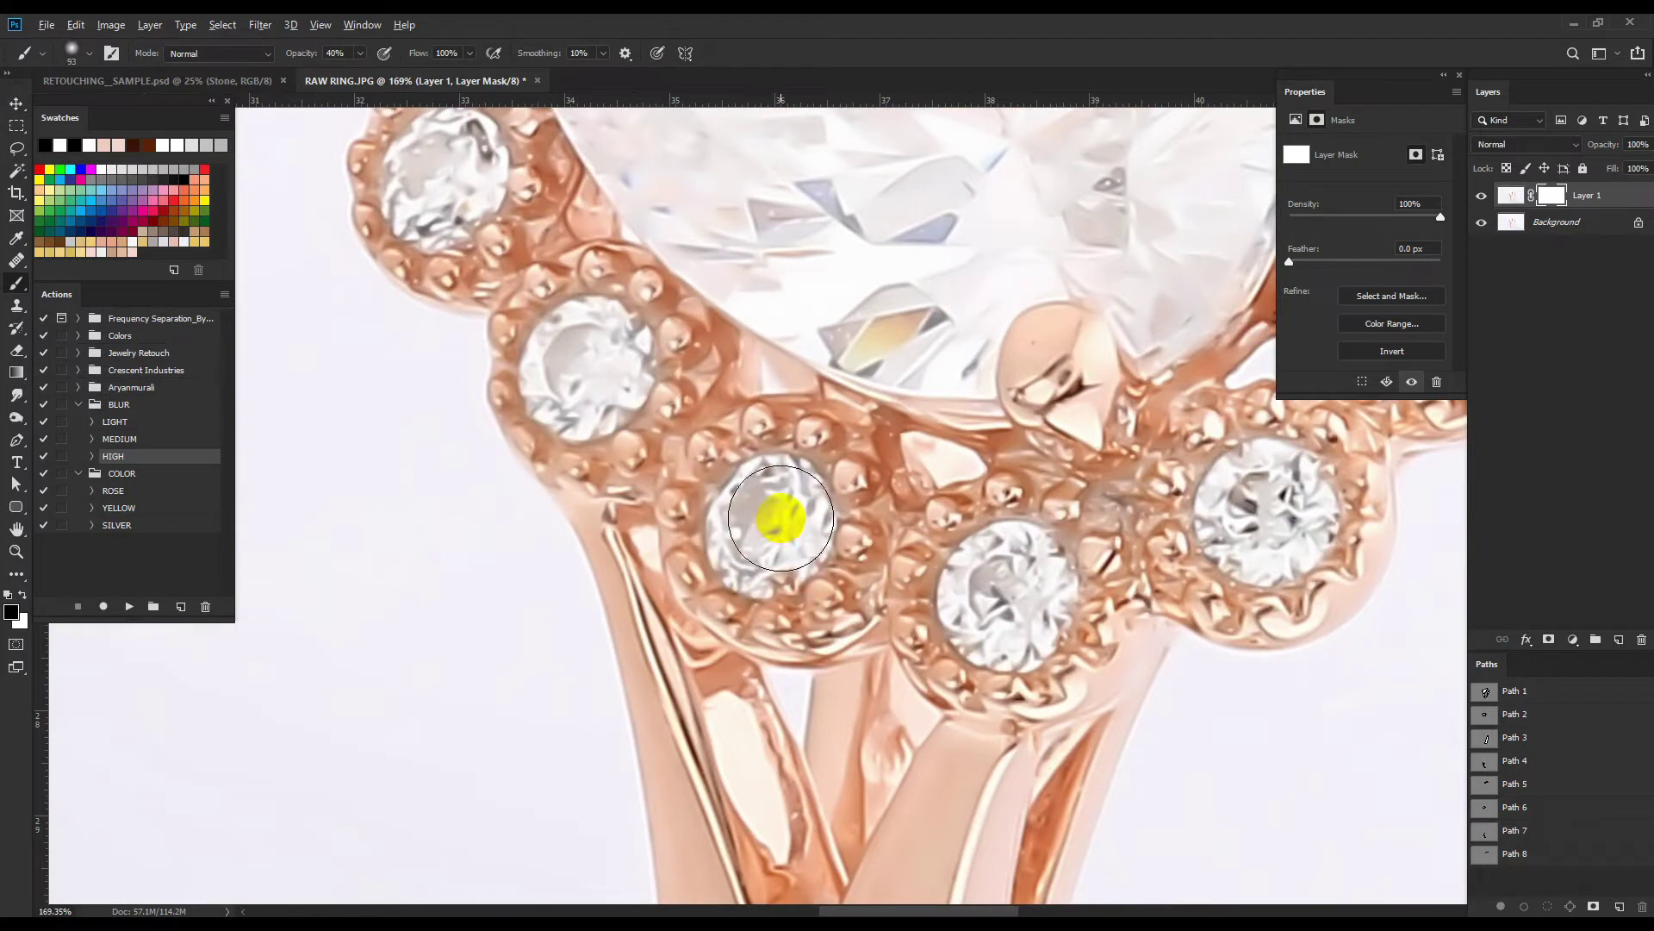
{"action": "scroll", "coordinate": [780, 539], "scroll_direction": "up", "scroll_amount": 1}
{"action": "scroll", "coordinate": [779, 542], "scroll_direction": "up", "scroll_amount": 1}
{"action": "scroll", "coordinate": [776, 603], "scroll_direction": "down", "scroll_amount": 2}
{"action": "left_click_drag", "start_coordinate": [769, 652], "coordinate": [741, 652]}
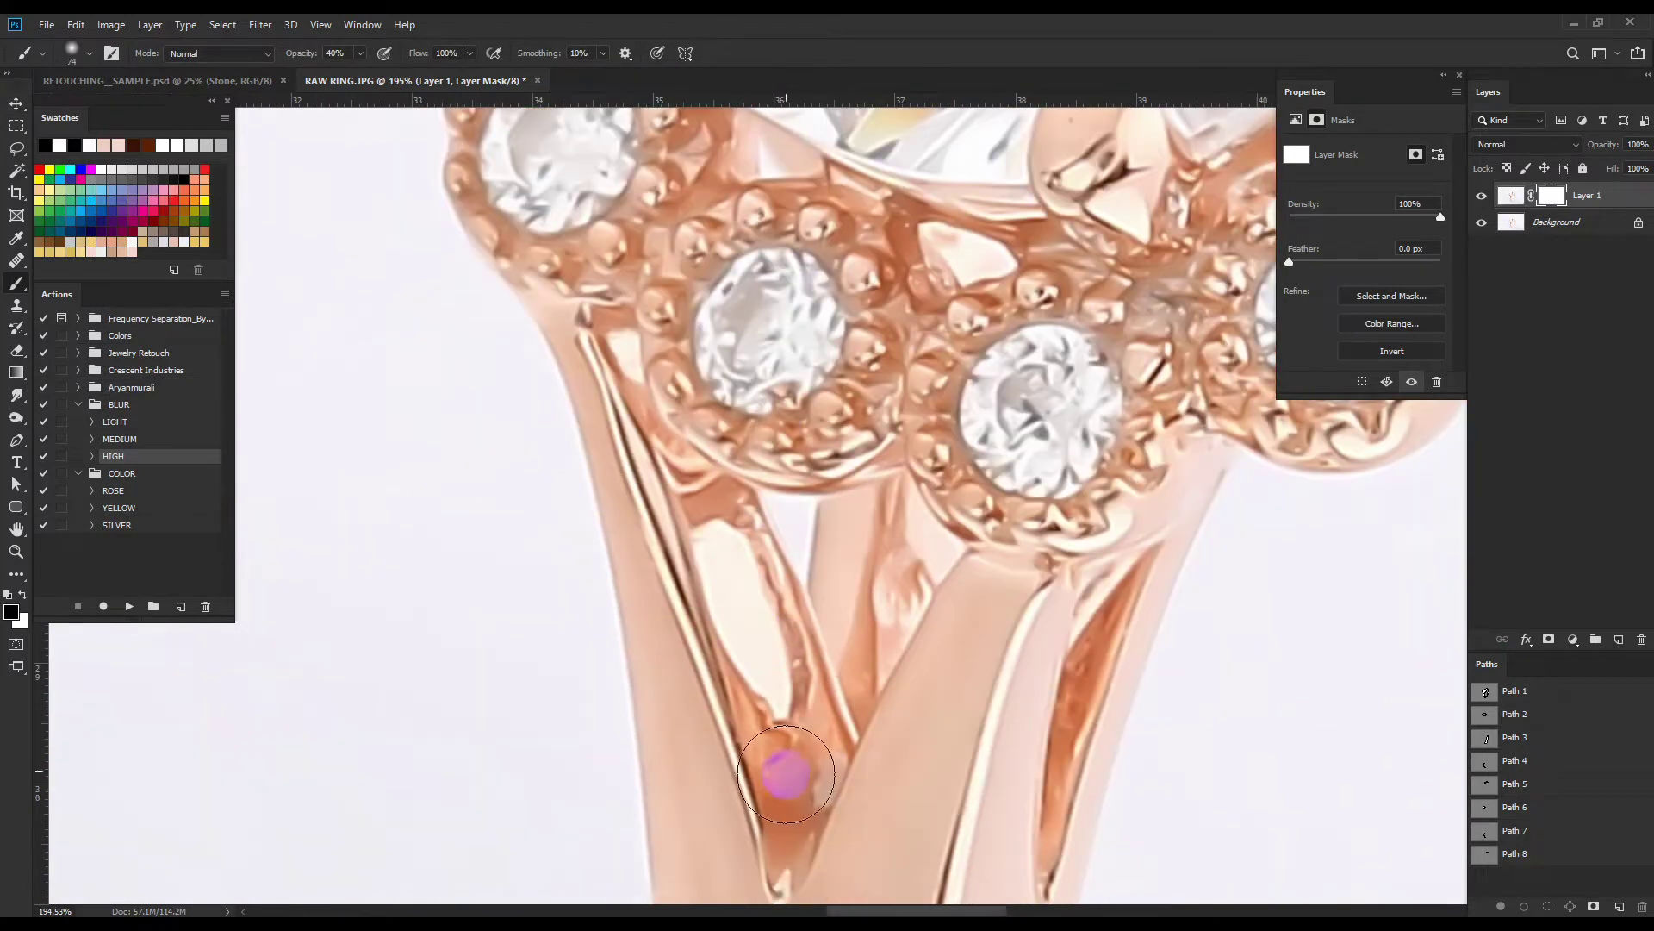
{"action": "scroll", "coordinate": [784, 776], "scroll_direction": "down", "scroll_amount": 2}
{"action": "scroll", "coordinate": [758, 491], "scroll_direction": "up", "scroll_amount": 1}
{"action": "scroll", "coordinate": [1085, 519], "scroll_direction": "right", "scroll_amount": 1}
{"action": "scroll", "coordinate": [1086, 519], "scroll_direction": "up", "scroll_amount": 2}
{"action": "left_click_drag", "start_coordinate": [1025, 635], "coordinate": [1047, 635]}
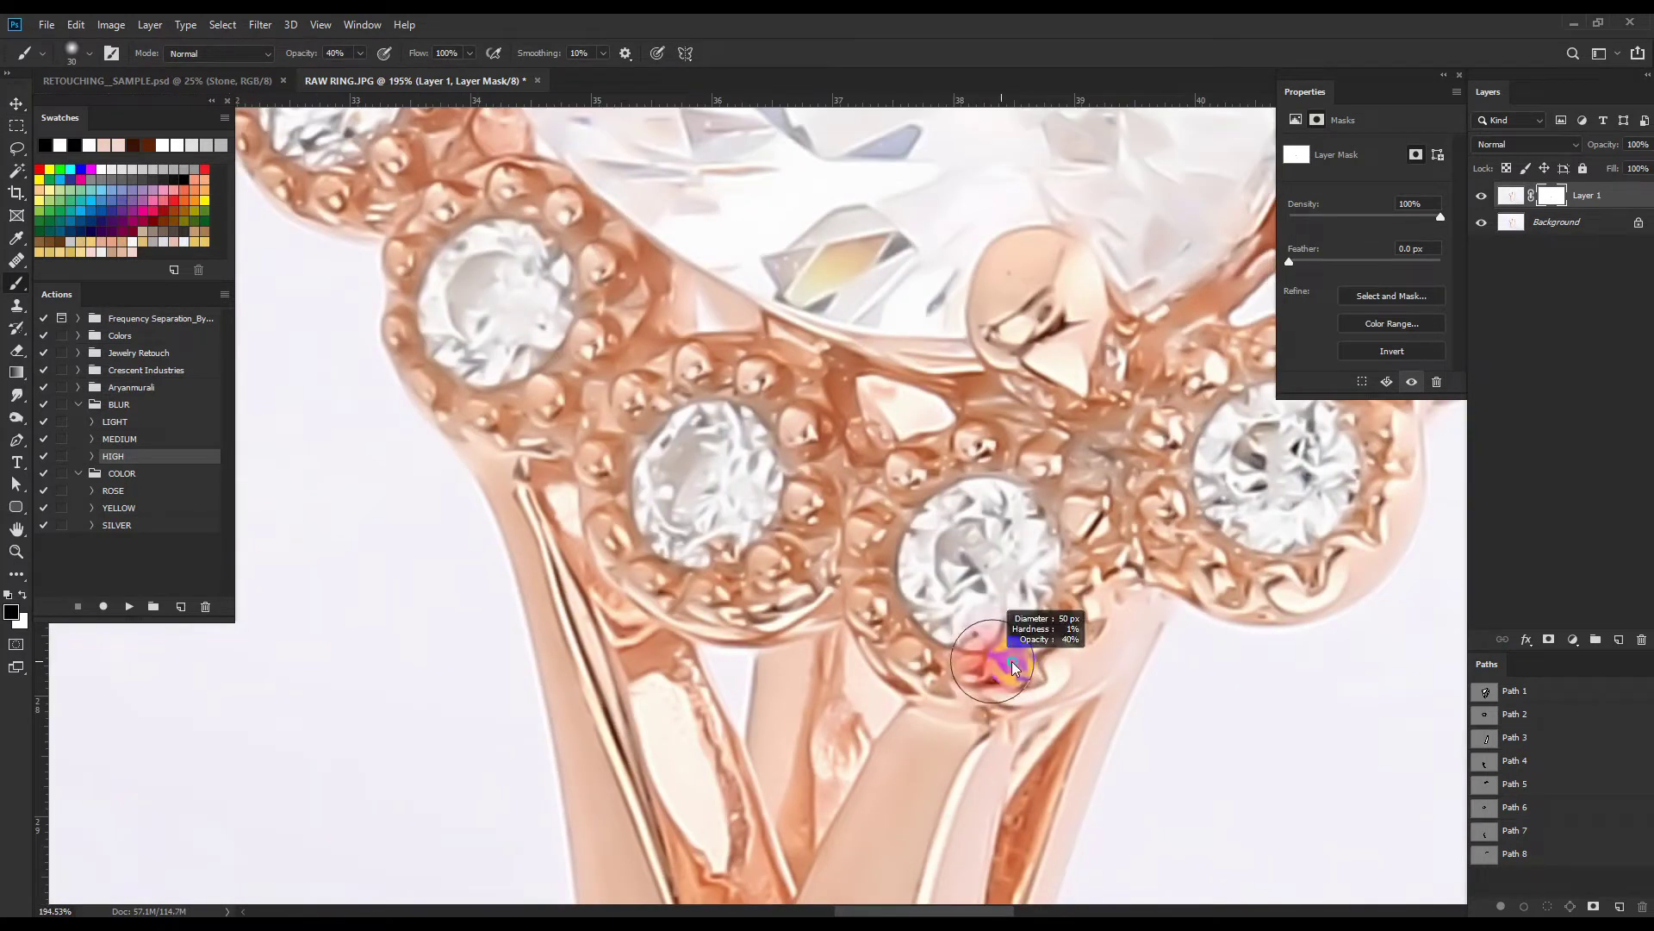
Paint the mask at 40% opacity around the halo stones to restore their sharp detail.
{"action": "scroll", "coordinate": [979, 485], "scroll_direction": "up", "scroll_amount": 2}
{"action": "scroll", "coordinate": [887, 547], "scroll_direction": "left", "scroll_amount": 2}
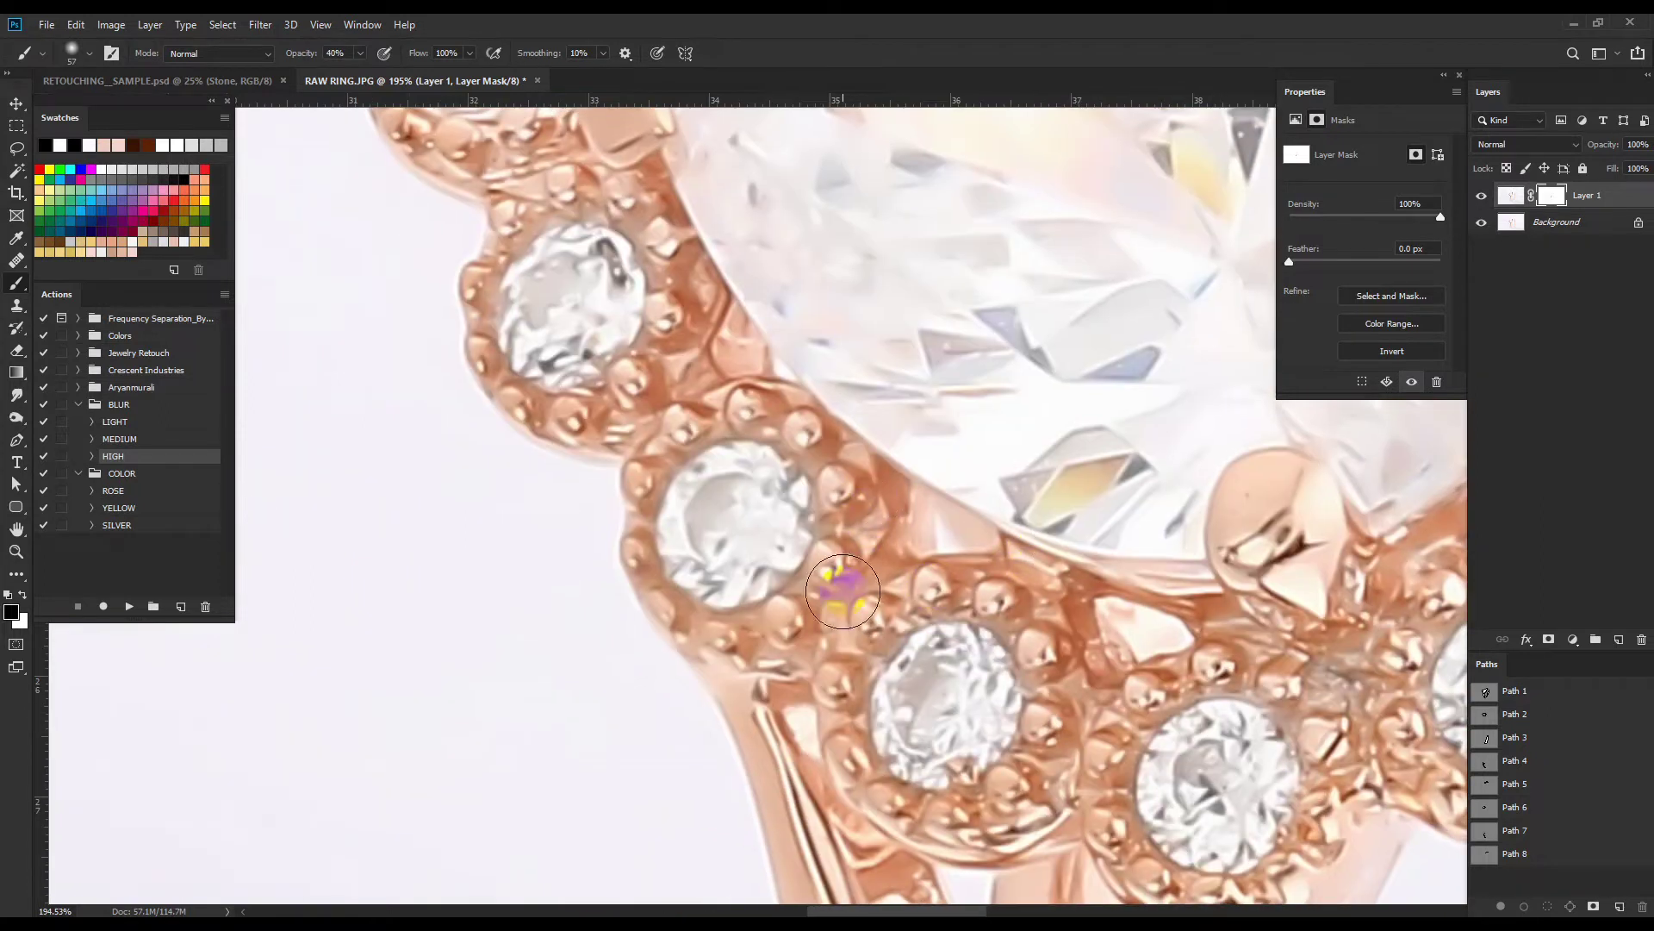
{"action": "scroll", "coordinate": [843, 583], "scroll_direction": "up", "scroll_amount": 1}
{"action": "scroll", "coordinate": [738, 554], "scroll_direction": "left", "scroll_amount": 2}
{"action": "scroll", "coordinate": [746, 646], "scroll_direction": "up", "scroll_amount": 3}
{"action": "scroll", "coordinate": [777, 608], "scroll_direction": "left", "scroll_amount": 1}
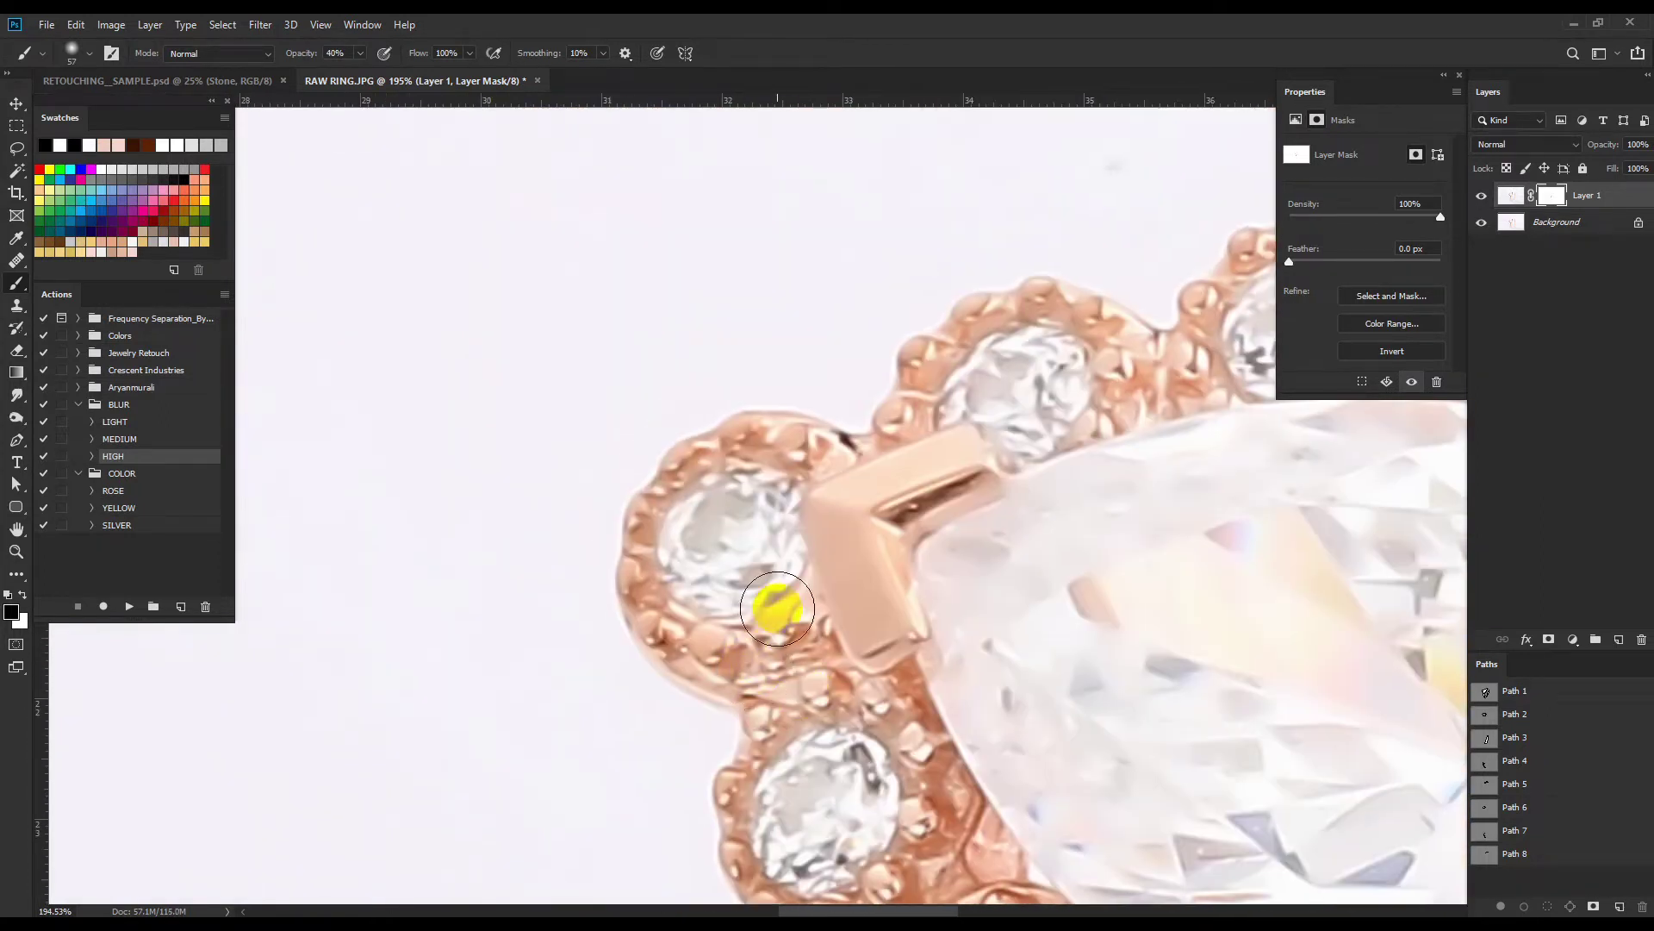
{"action": "scroll", "coordinate": [944, 398], "scroll_direction": "up", "scroll_amount": 2}
{"action": "scroll", "coordinate": [944, 398], "scroll_direction": "right", "scroll_amount": 2}
{"action": "scroll", "coordinate": [905, 628], "scroll_direction": "right", "scroll_amount": 2}
{"action": "scroll", "coordinate": [795, 646], "scroll_direction": "right", "scroll_amount": 1}
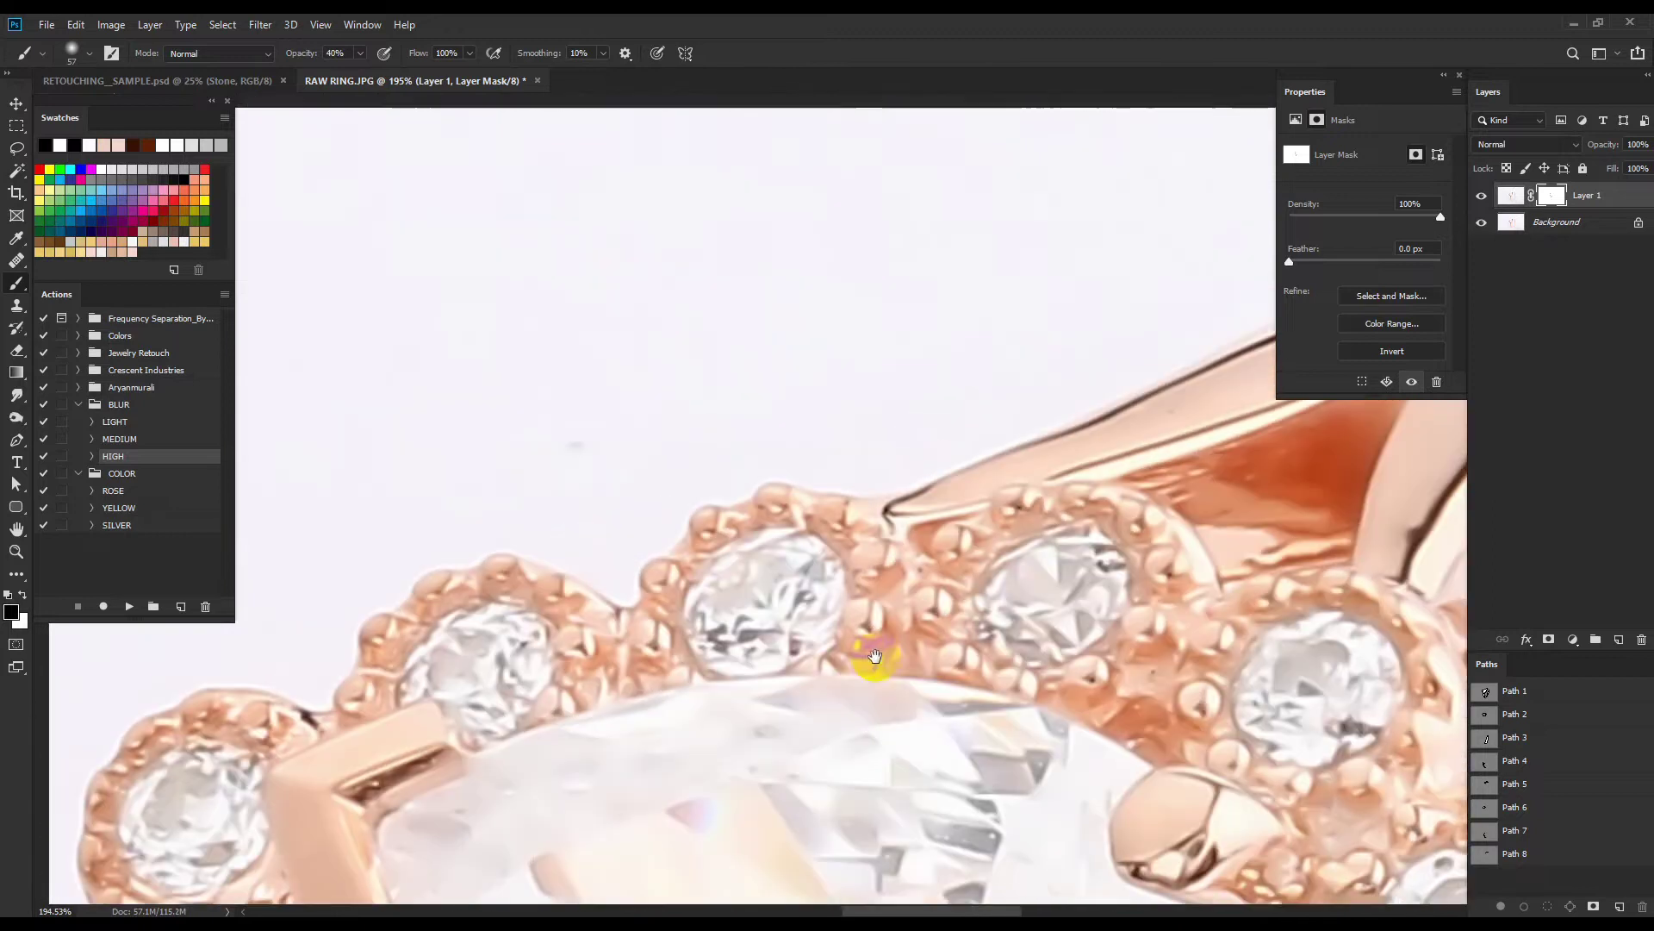
{"action": "scroll", "coordinate": [867, 665], "scroll_direction": "up", "scroll_amount": 1}
{"action": "scroll", "coordinate": [867, 664], "scroll_direction": "right", "scroll_amount": 1}
{"action": "scroll", "coordinate": [1052, 720], "scroll_direction": "right", "scroll_amount": 3}
{"action": "scroll", "coordinate": [791, 595], "scroll_direction": "down", "scroll_amount": 1}
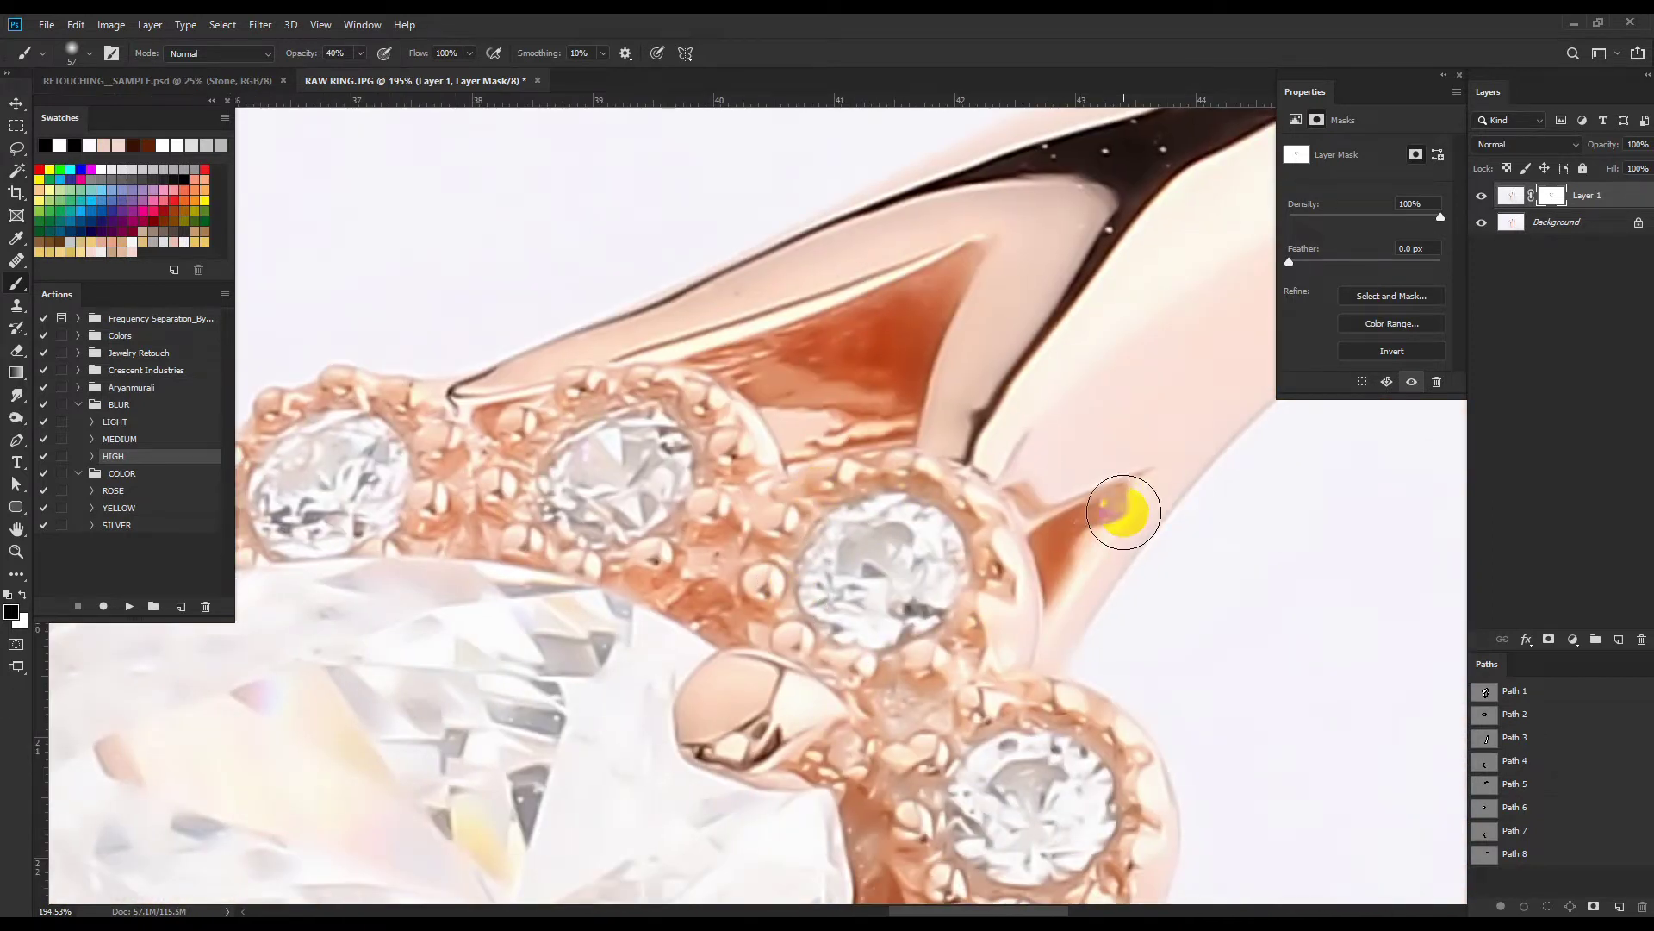
{"action": "scroll", "coordinate": [1124, 511], "scroll_direction": "down", "scroll_amount": 4}
{"action": "scroll", "coordinate": [814, 586], "scroll_direction": "right", "scroll_amount": 1}
{"action": "scroll", "coordinate": [820, 561], "scroll_direction": "down", "scroll_amount": 4}
{"action": "scroll", "coordinate": [776, 591], "scroll_direction": "down", "scroll_amount": 2}
{"action": "scroll", "coordinate": [775, 591], "scroll_direction": "left", "scroll_amount": 1}
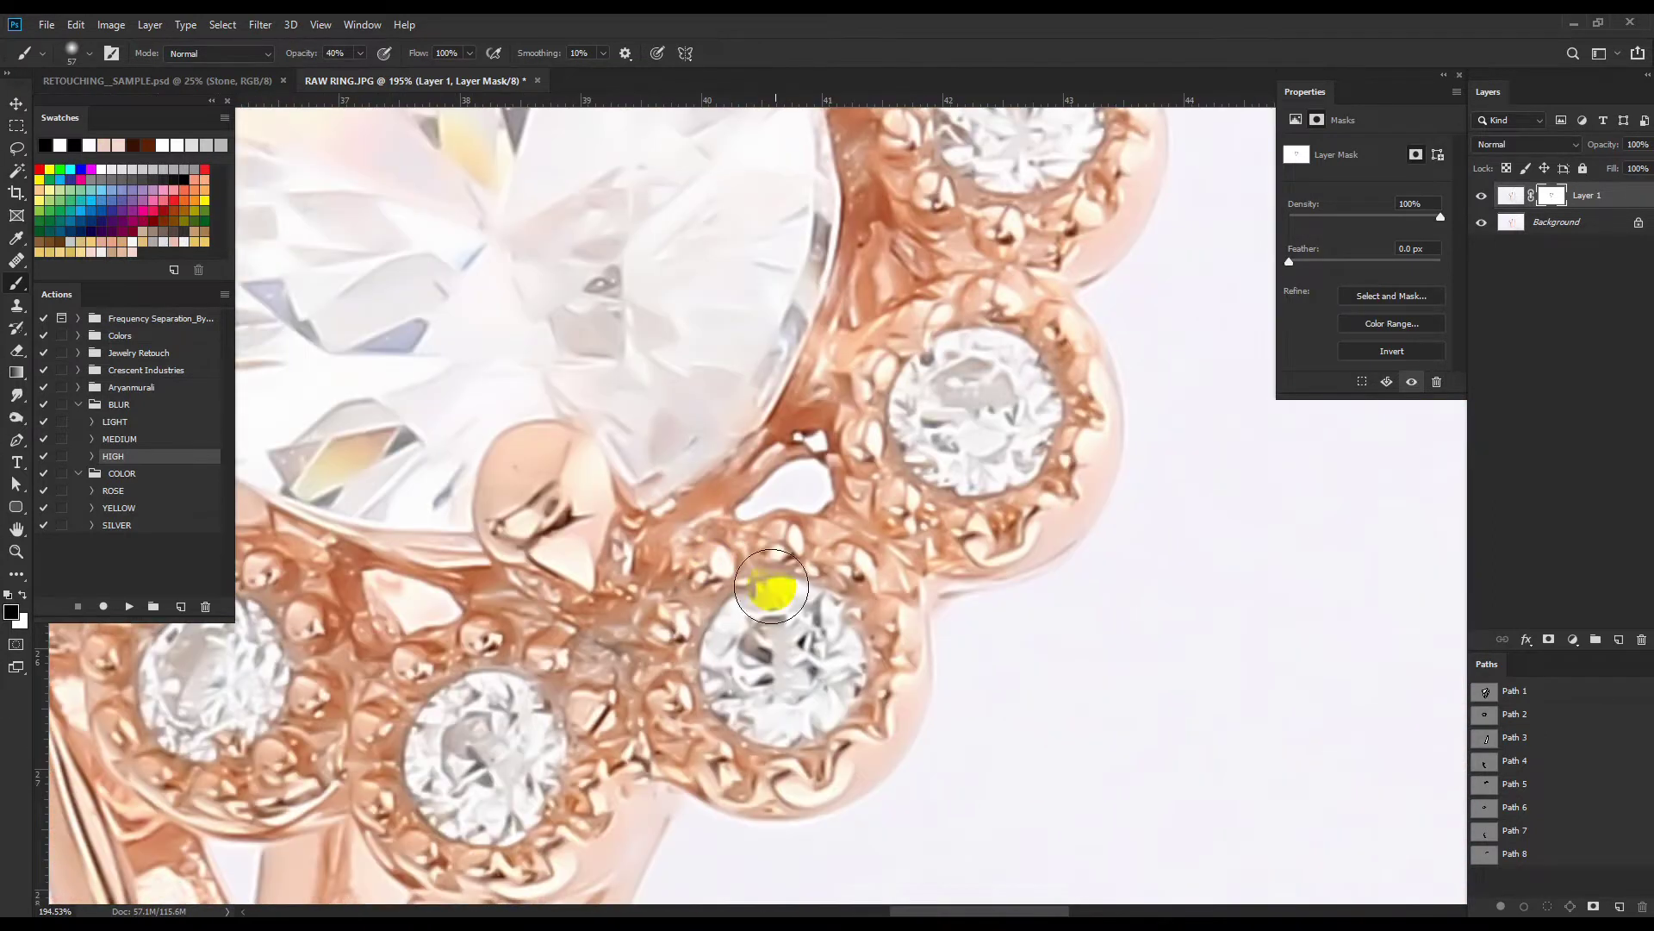
{"action": "scroll", "coordinate": [750, 546], "scroll_direction": "down", "scroll_amount": 2}
{"action": "scroll", "coordinate": [562, 559], "scroll_direction": "left", "scroll_amount": 2}
{"action": "scroll", "coordinate": [562, 558], "scroll_direction": "down", "scroll_amount": 4}
{"action": "scroll", "coordinate": [841, 598], "scroll_direction": "down", "scroll_amount": 2}
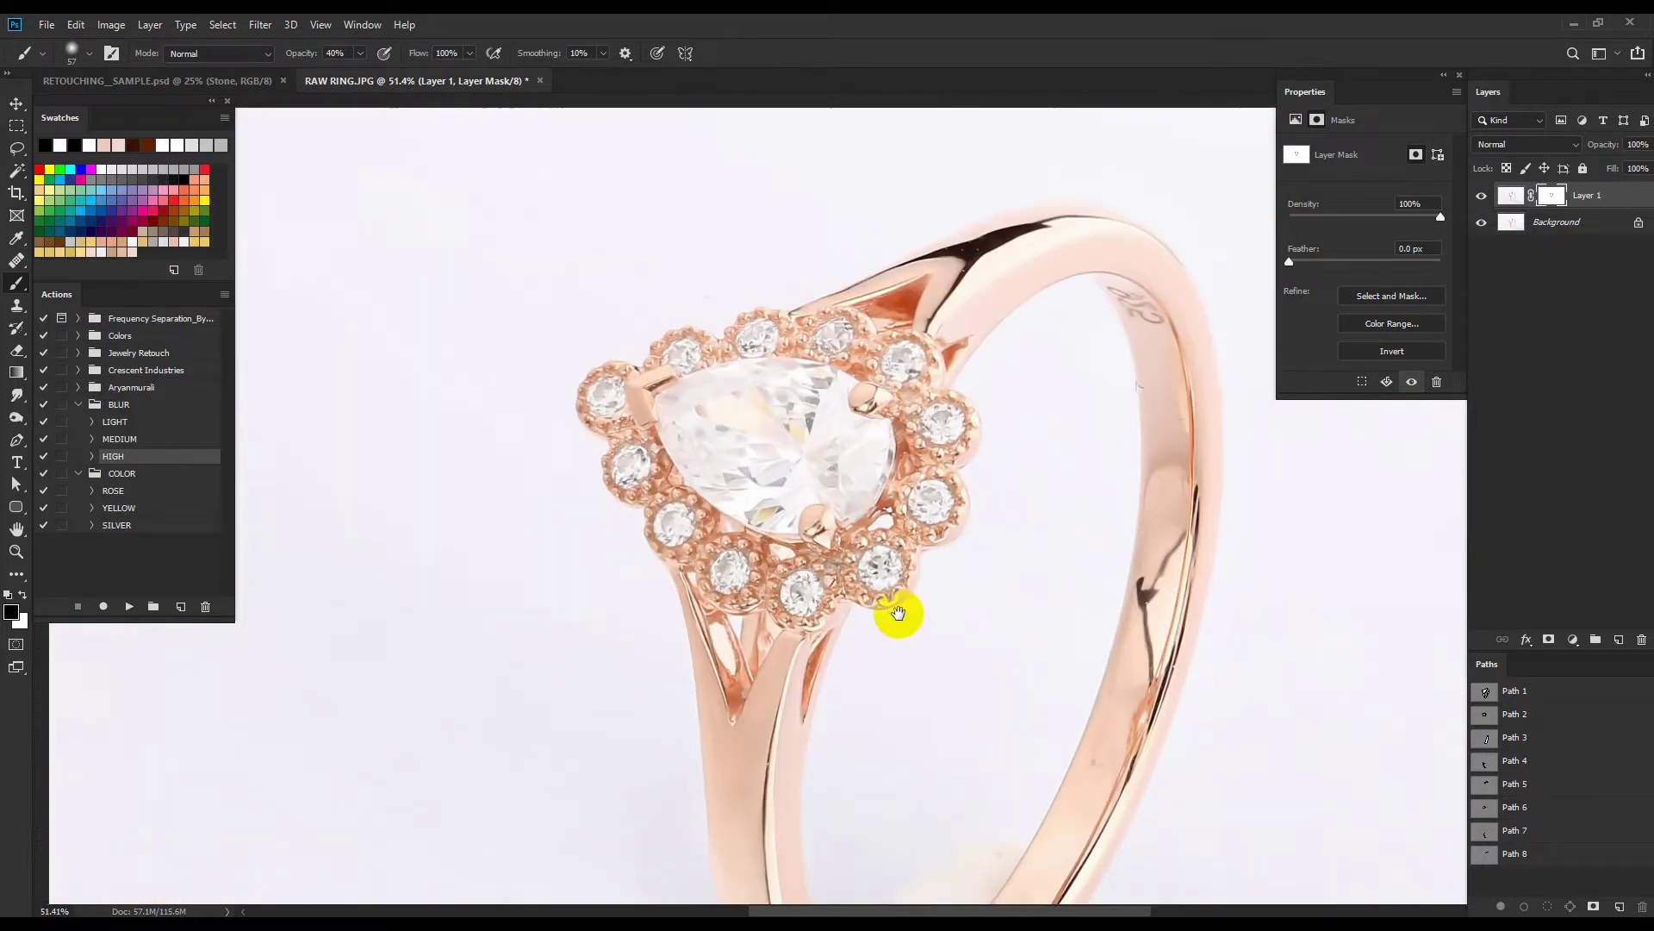
Apply the retouch layer's mask and load the ring outline as a feathered selection.
{"action": "right_click", "coordinate": [1552, 195]}
{"action": "left_click", "coordinate": [1540, 244]}
{"action": "left_click", "coordinate": [1515, 691]}
{"action": "key", "text": "ctrl+Return"}
{"action": "key", "text": "shift+F6"}
{"action": "key", "text": "Return"}
Copy the selected ring onto new layers and merge away the extra copy.
{"action": "key", "text": "ctrl+j"}
{"action": "left_click", "coordinate": [1542, 248]}
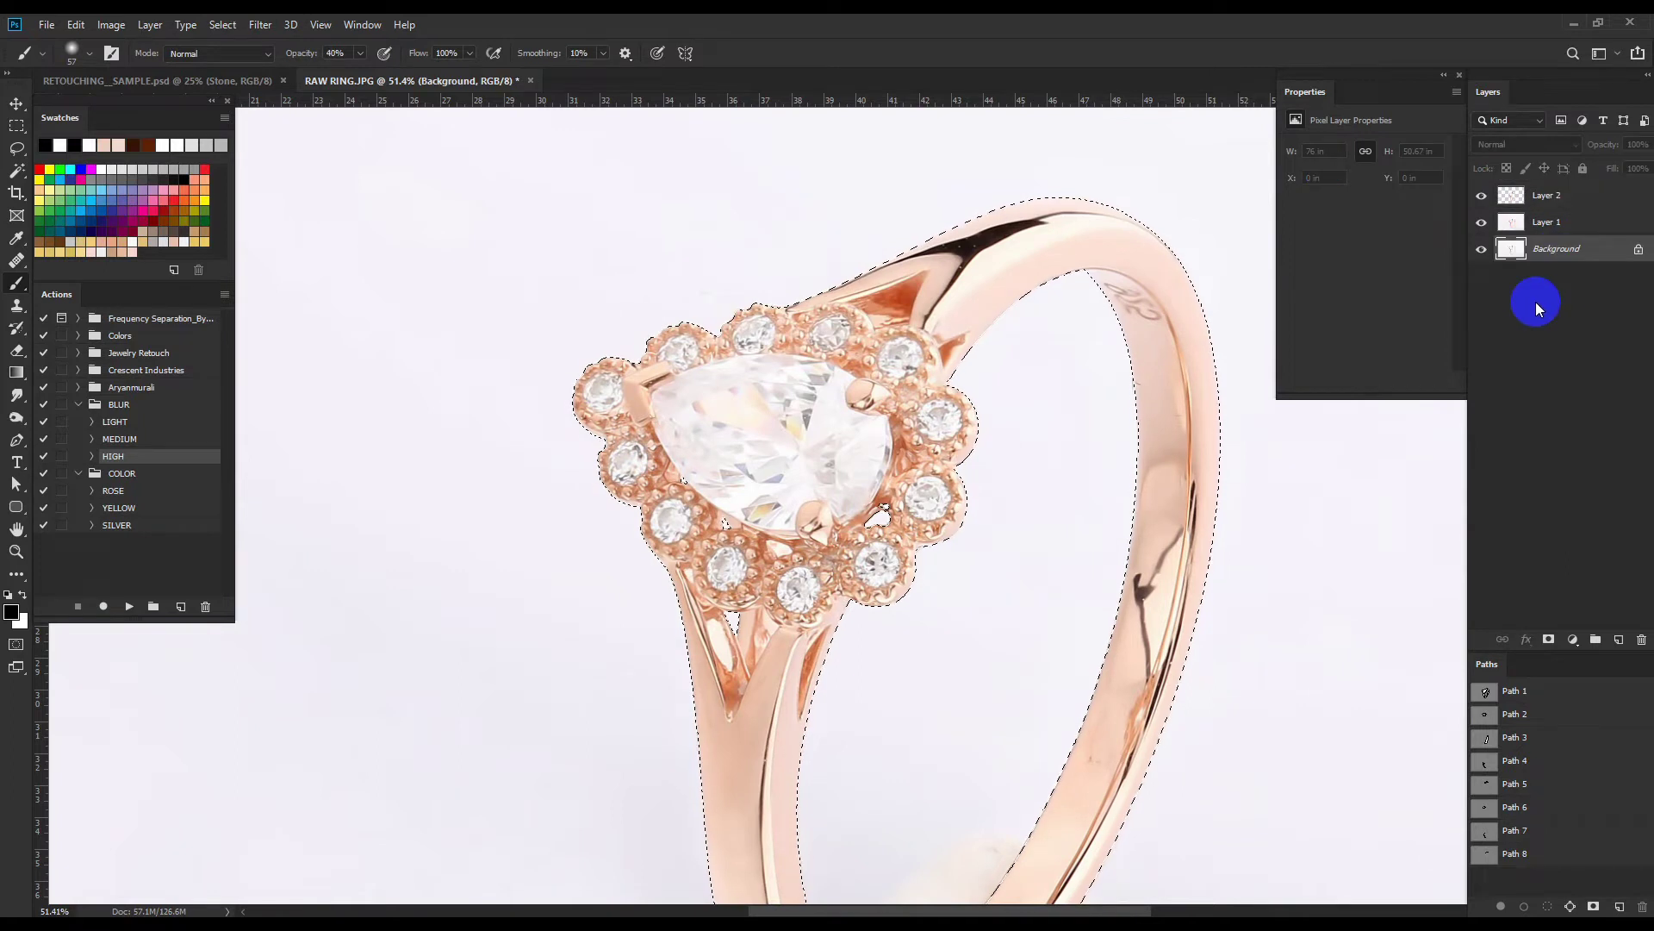
{"action": "key", "text": "ctrl+j"}
{"action": "left_click", "coordinate": [1545, 223], "text": "shift"}
{"action": "key", "text": "ctrl+e"}
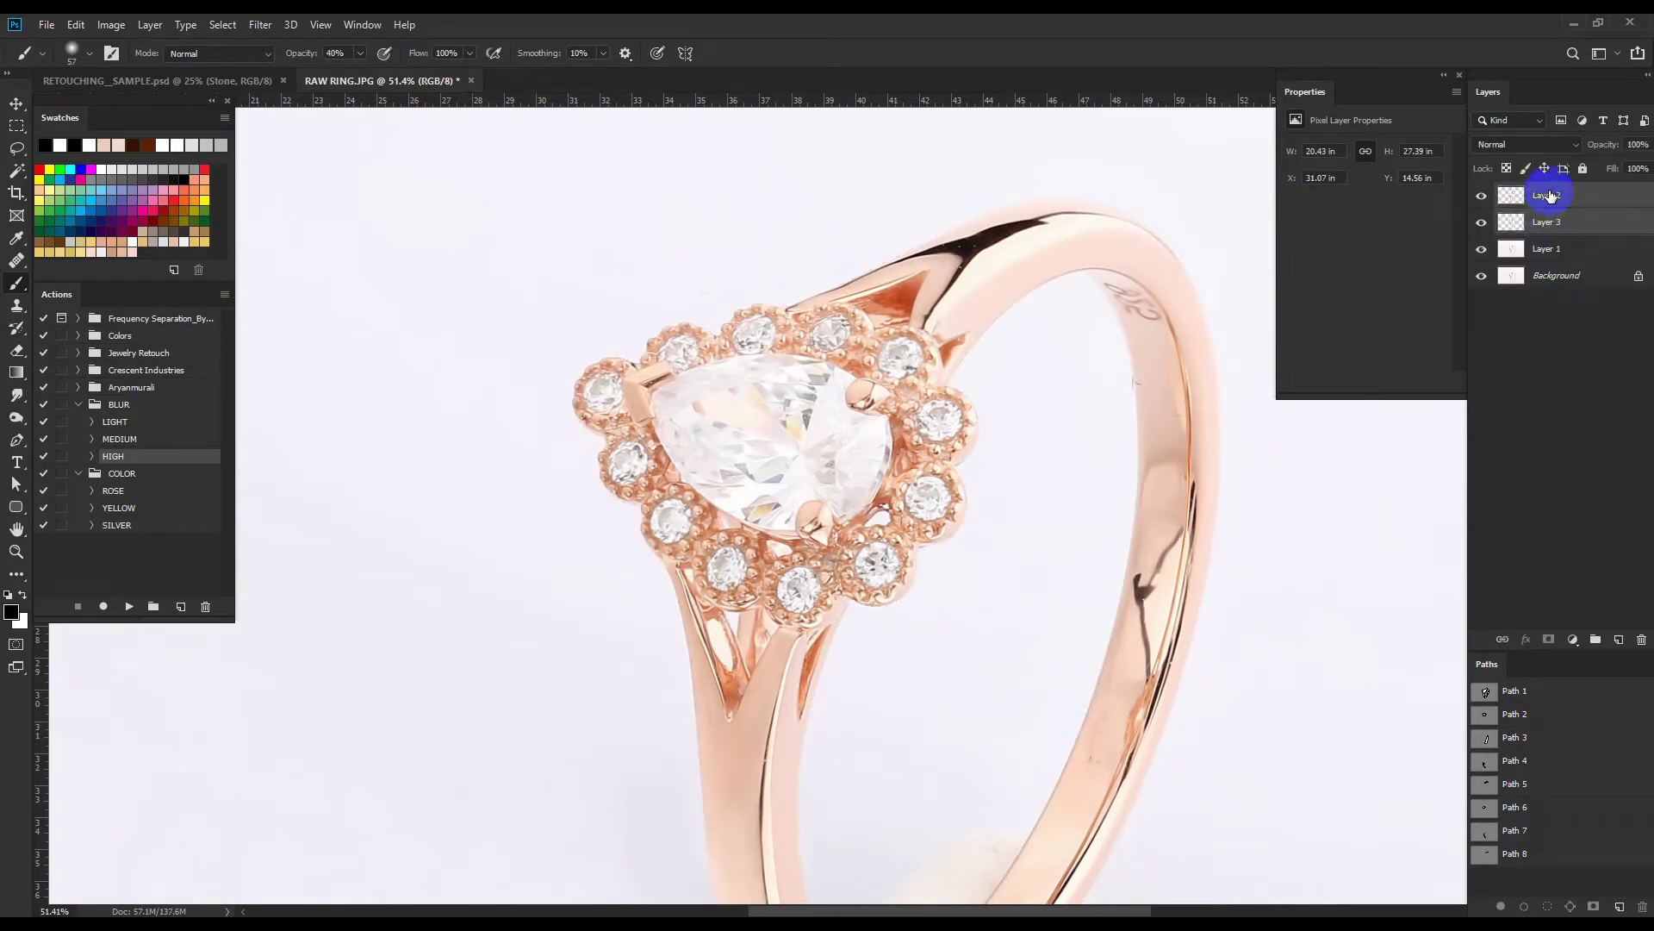
Add a new layer above the Background and name the group STONE.
{"action": "left_click", "coordinate": [1561, 258]}
{"action": "key", "text": "ctrl+j"}
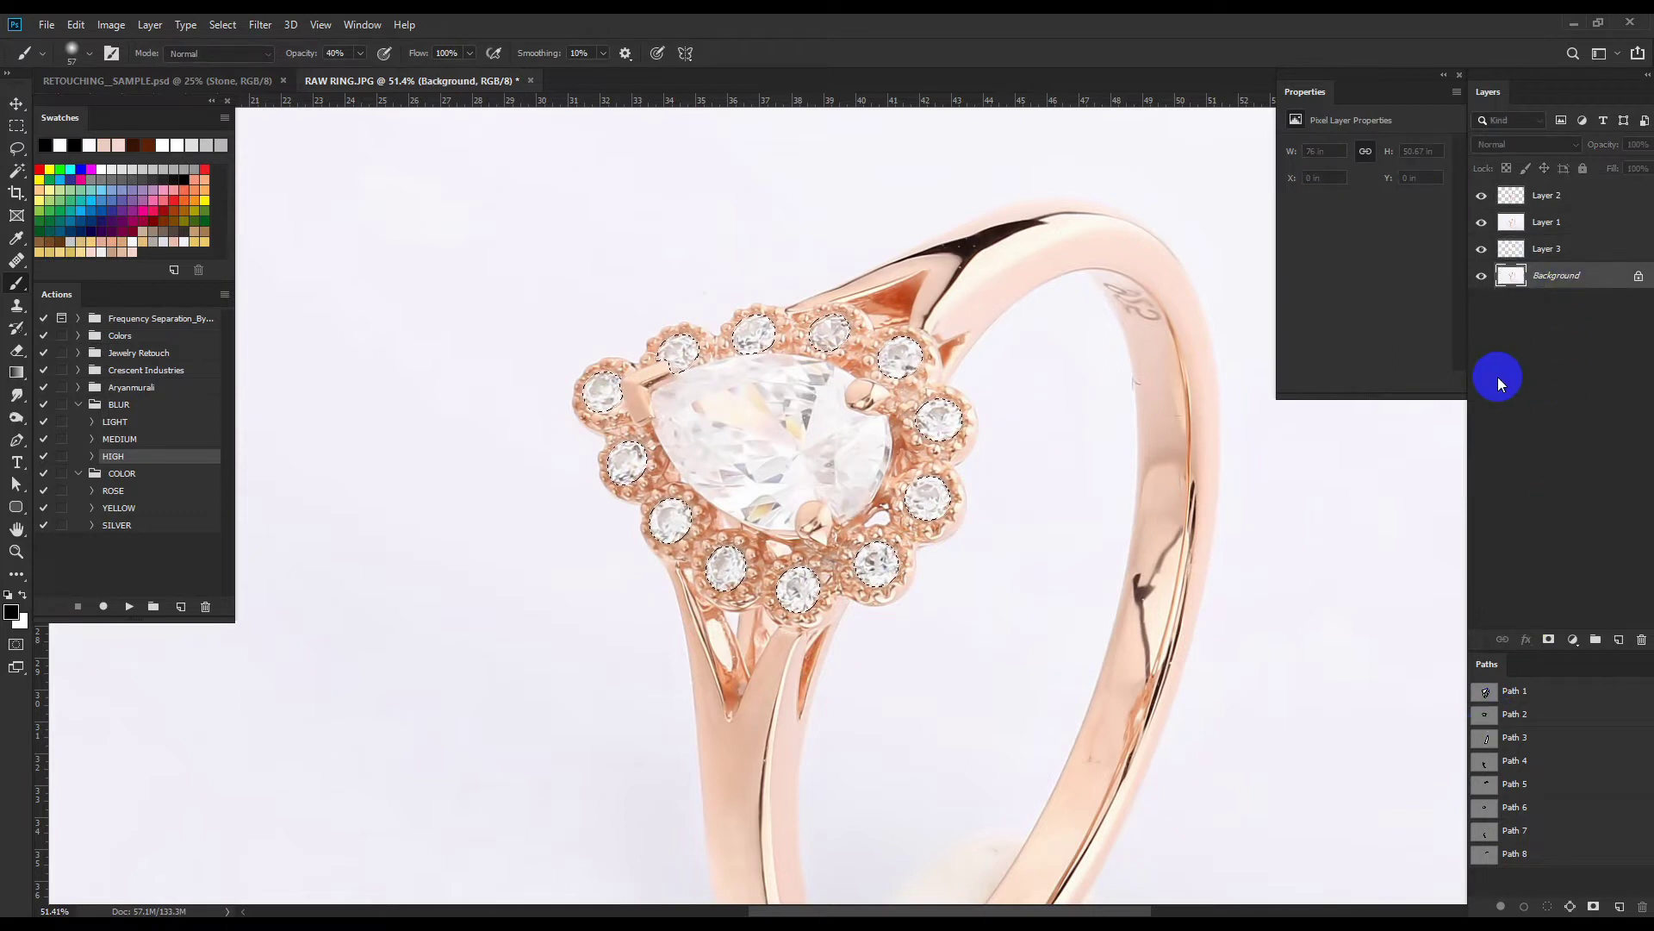
{"action": "double_click", "coordinate": [1546, 193]}
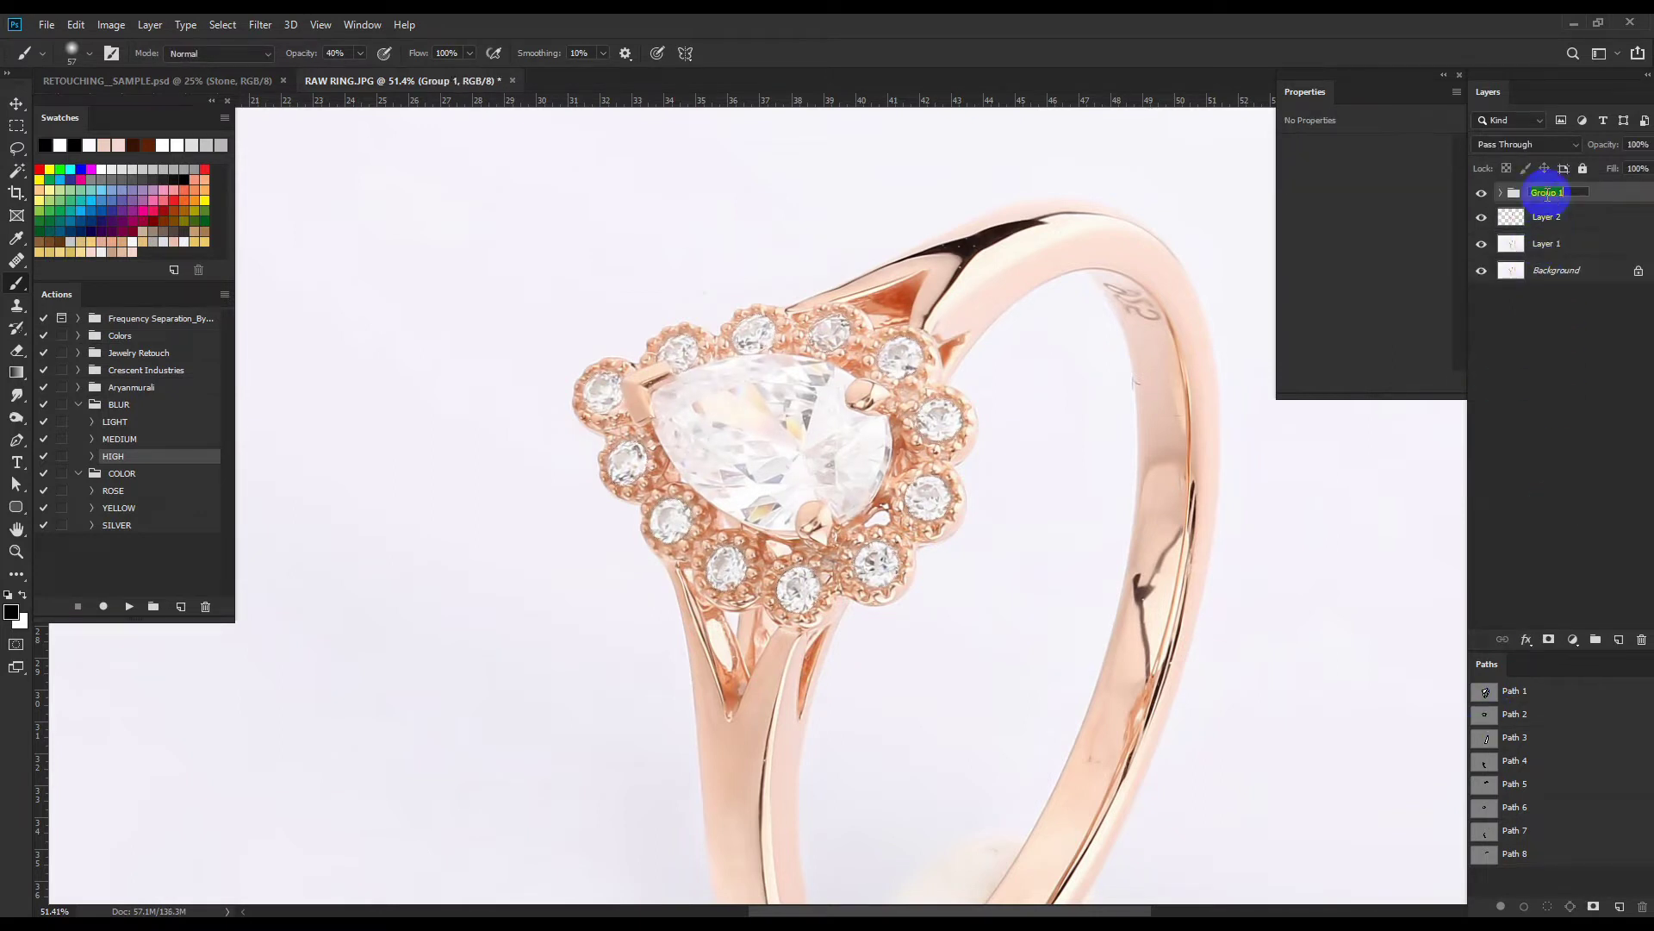
{"action": "type", "text": "STONE"}
{"action": "left_click", "coordinate": [1551, 217]}
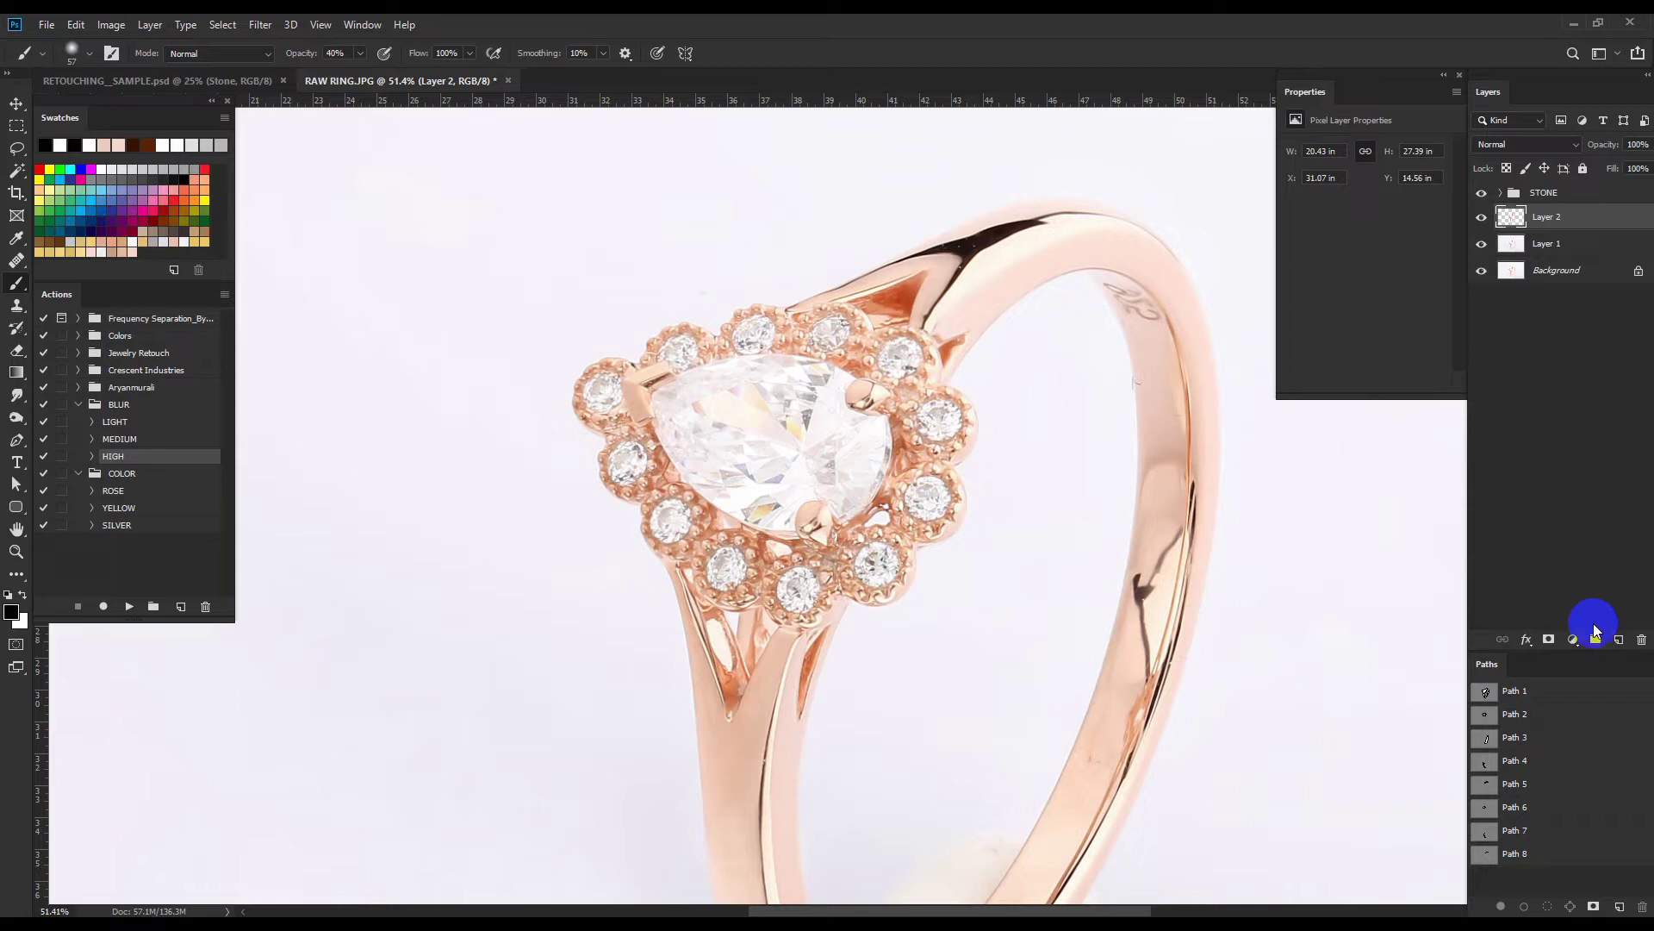
Add a pure white fill layer behind the ring and clear the selection.
{"action": "left_click", "coordinate": [1594, 627]}
{"action": "left_click", "coordinate": [1561, 226]}
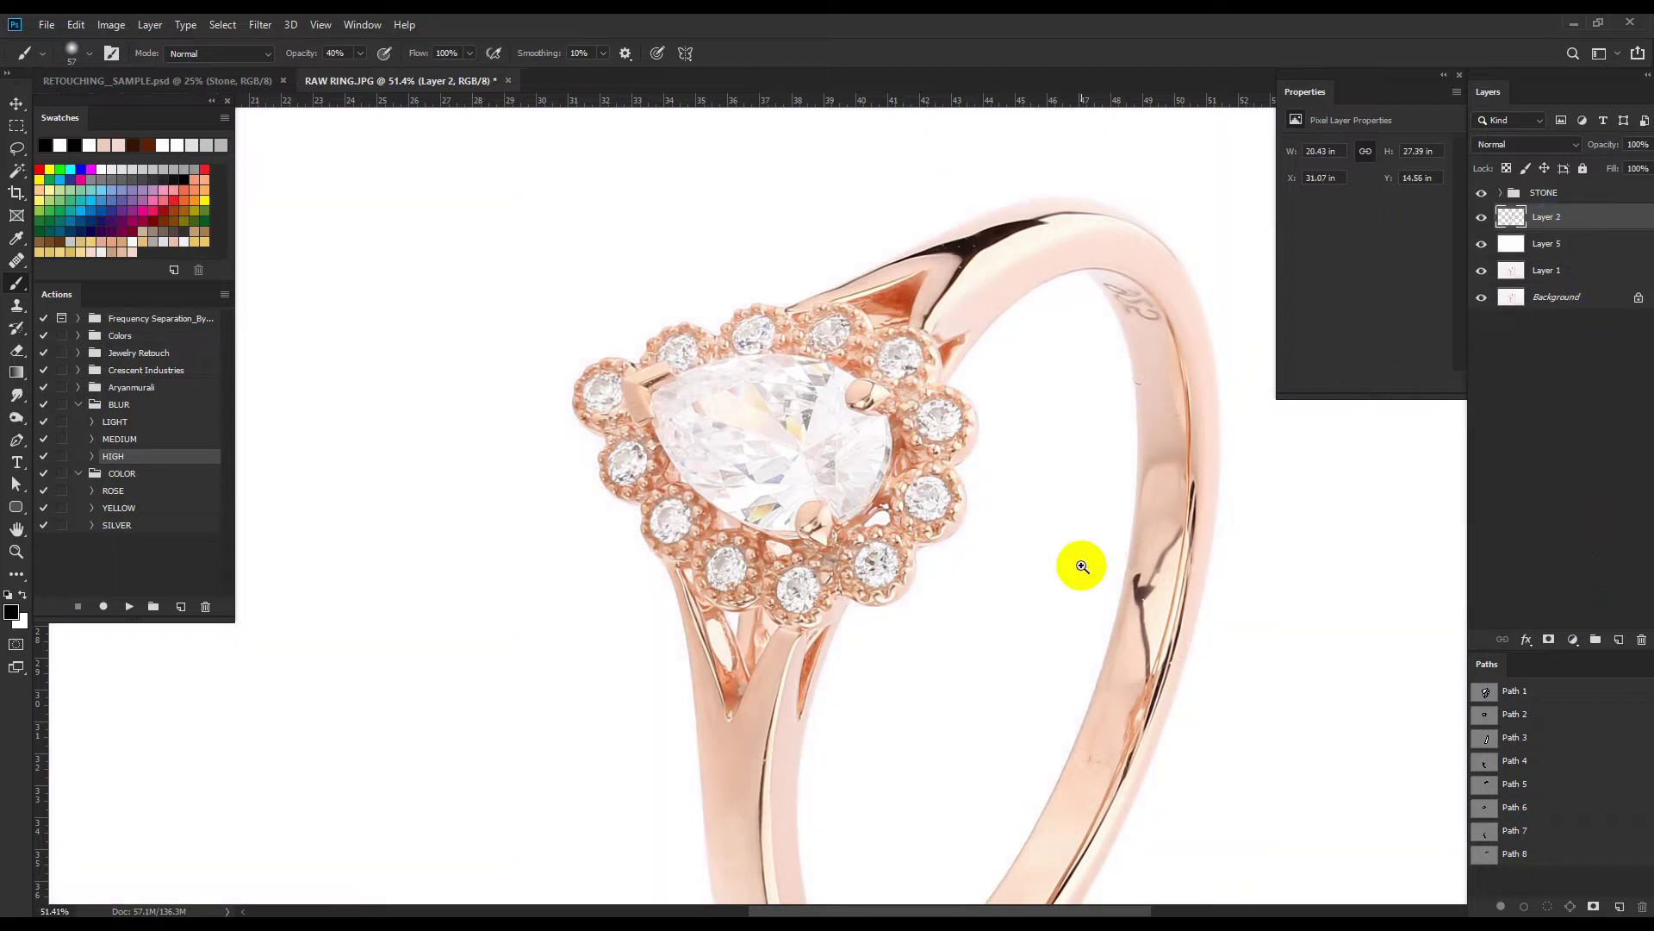
{"action": "scroll", "coordinate": [1001, 576], "scroll_direction": "down", "scroll_amount": 3}
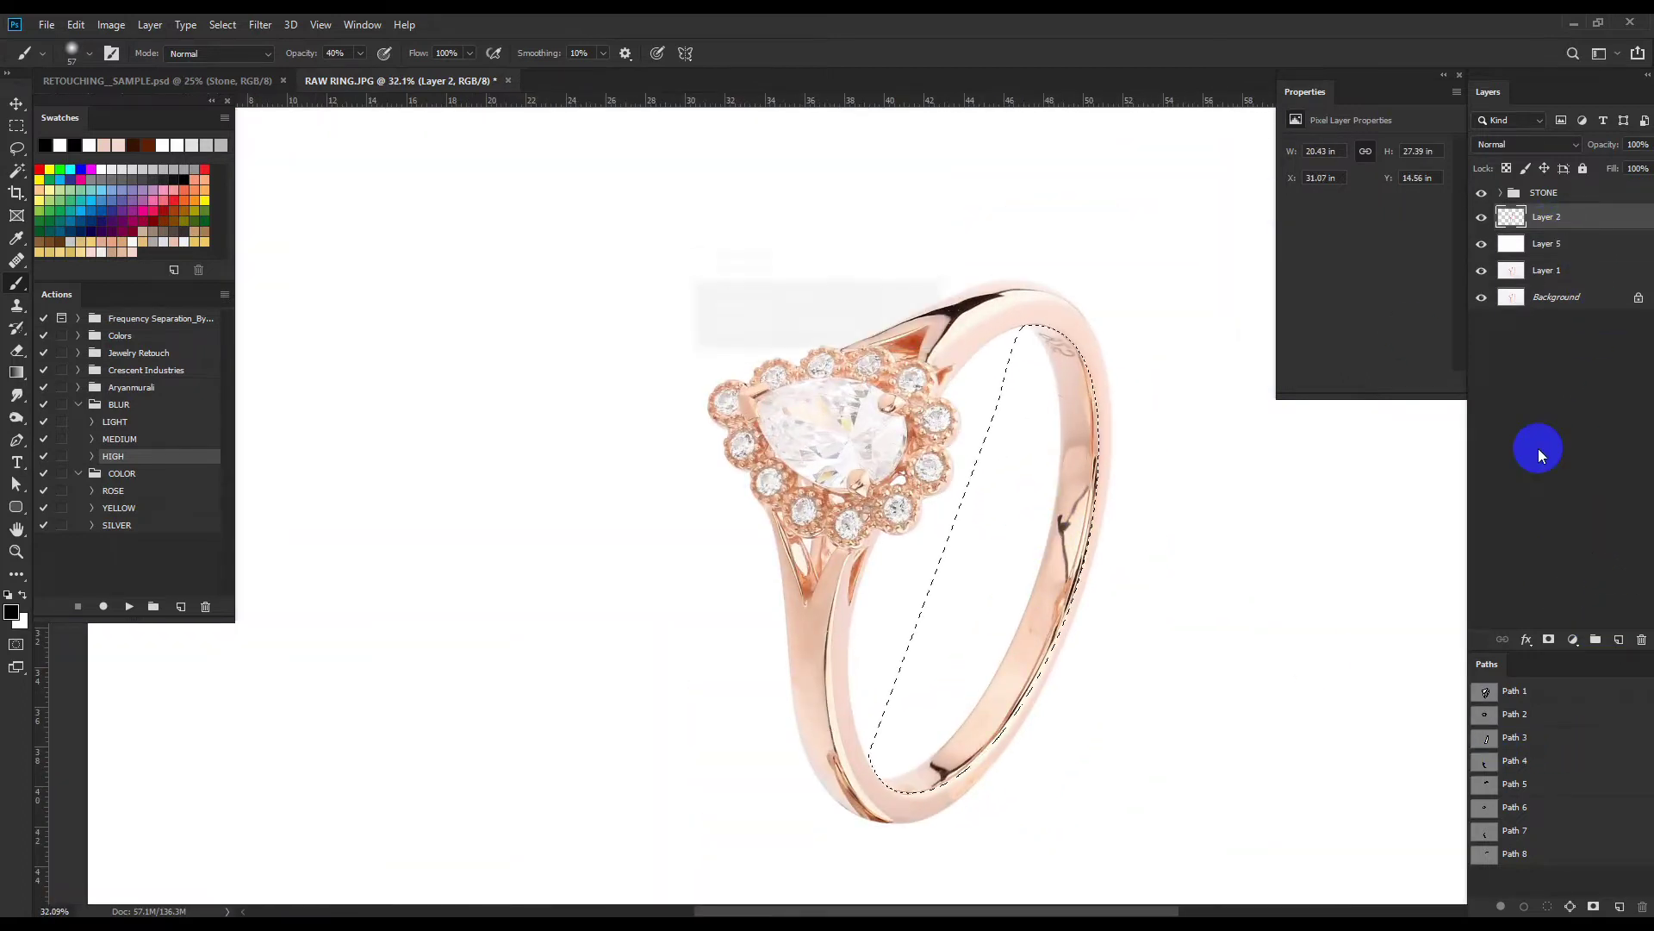
{"action": "key", "text": "ctrl+d"}
Bring the Shank 1 piece from RETOUCHING_SAMPLE.psd into the ring photo.
{"action": "key", "text": "v"}
{"action": "left_click", "coordinate": [250, 80]}
{"action": "left_click", "coordinate": [985, 562]}
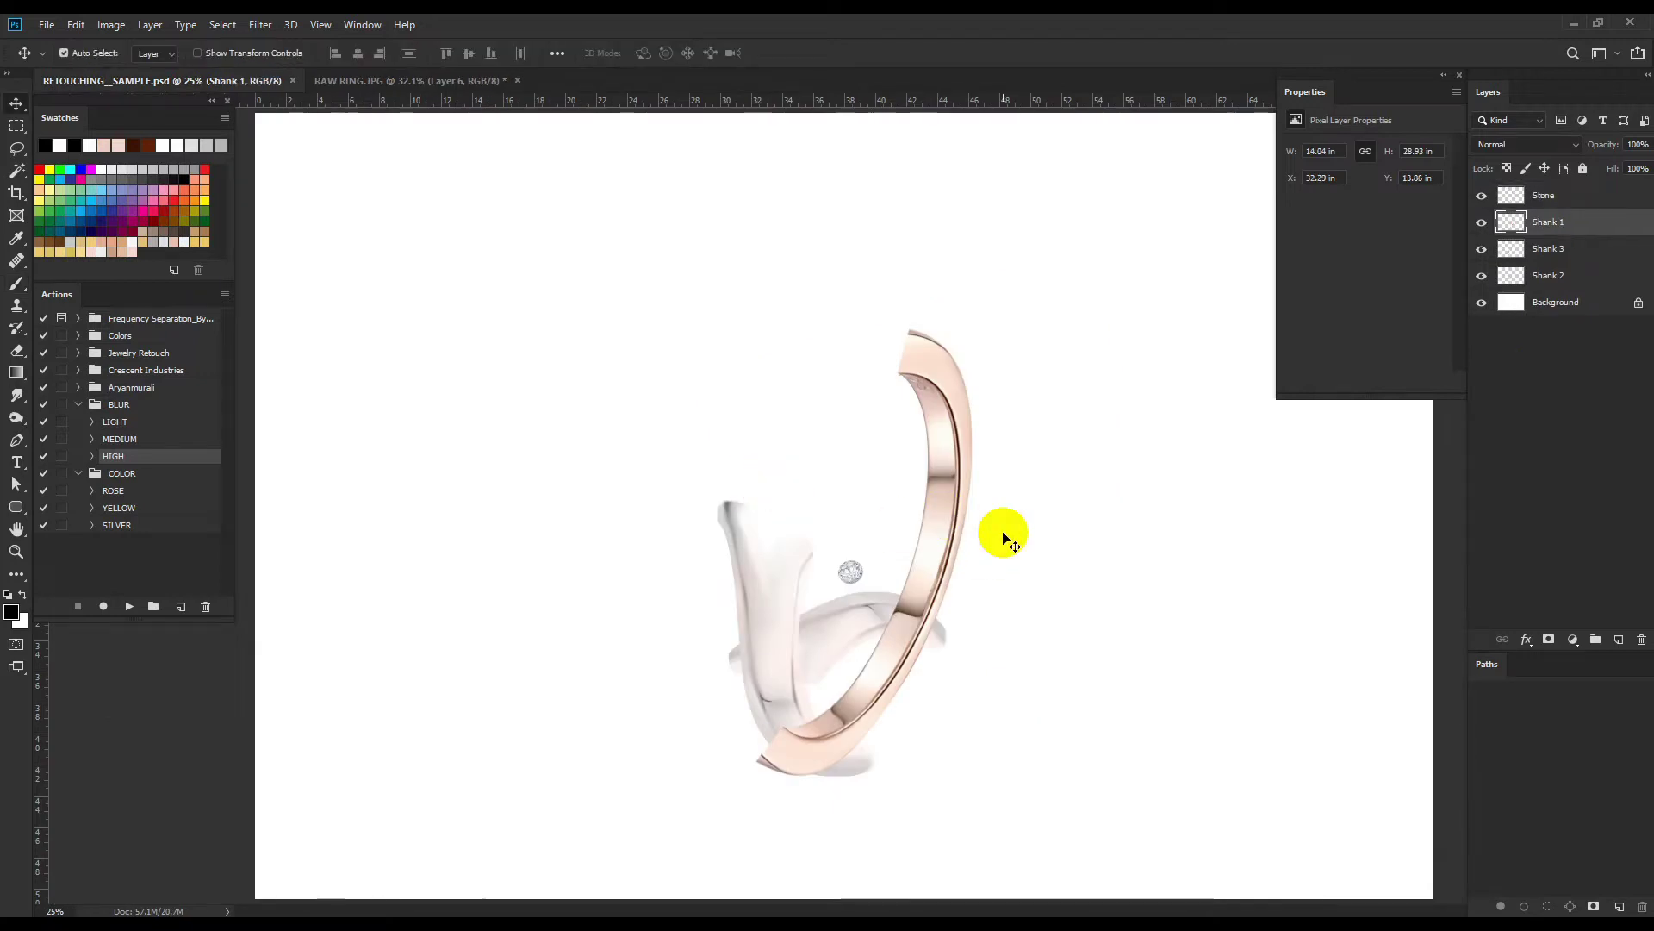
{"action": "key", "text": "ctrl+Tab"}
{"action": "left_click_drag", "start_coordinate": [968, 558], "coordinate": [1045, 658]}
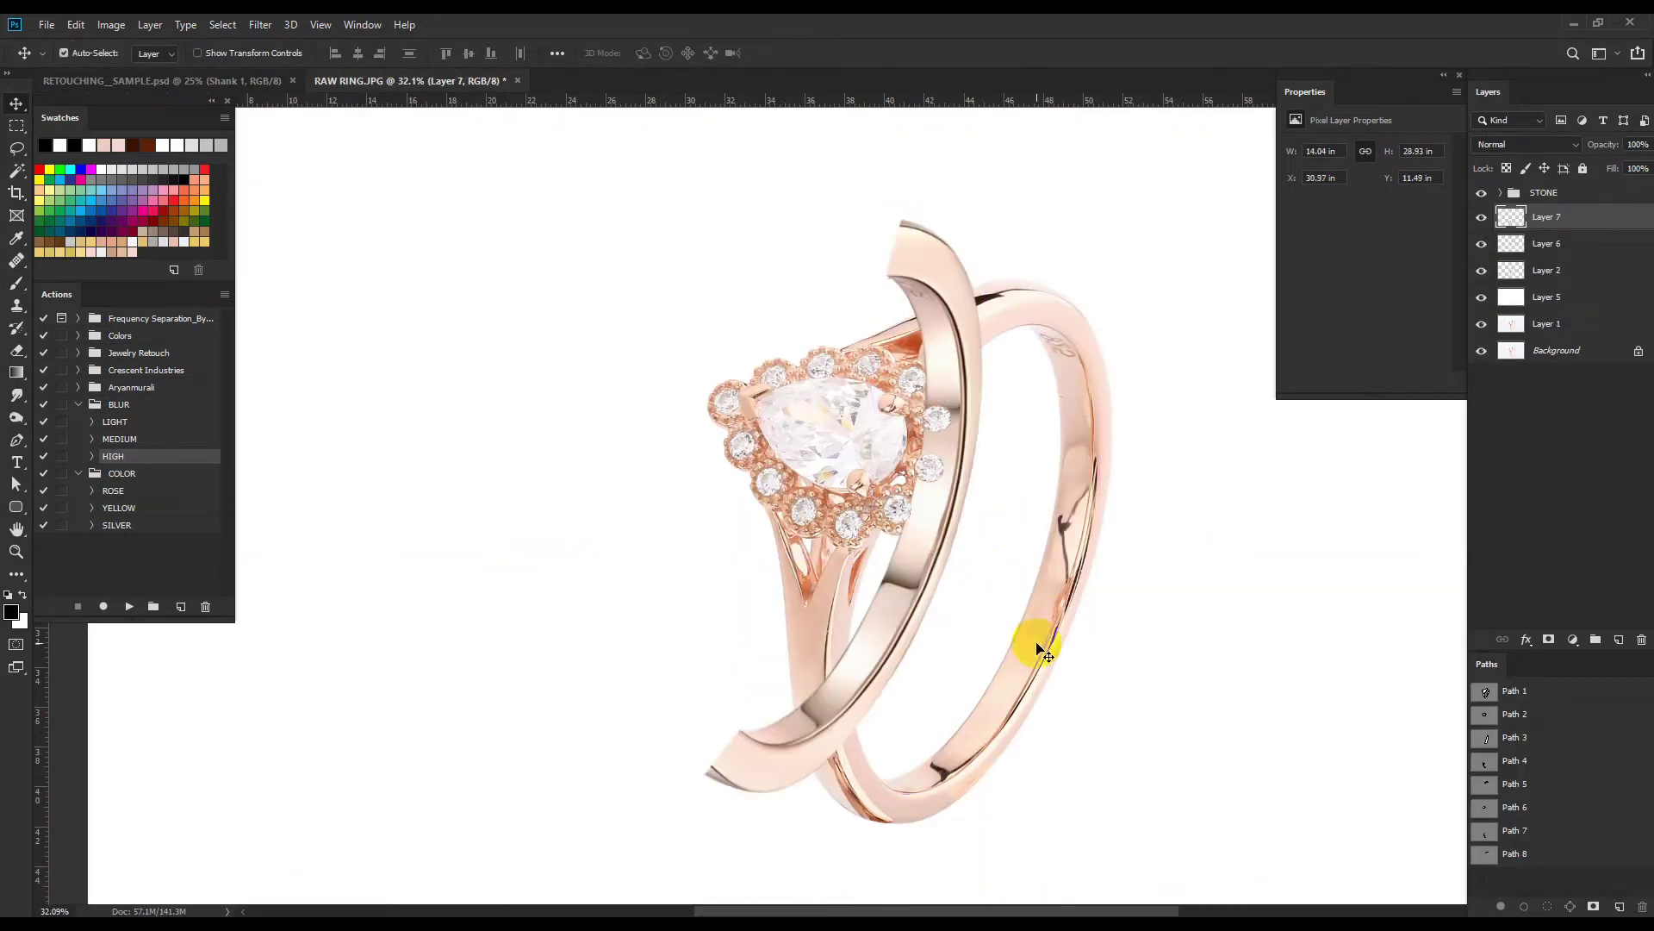
{"action": "scroll", "coordinate": [1341, 516], "scroll_direction": "up", "scroll_amount": 1}
Free-transform the shank layer so it sits over the ring's right band.
{"action": "left_click", "coordinate": [1509, 230], "text": "alt"}
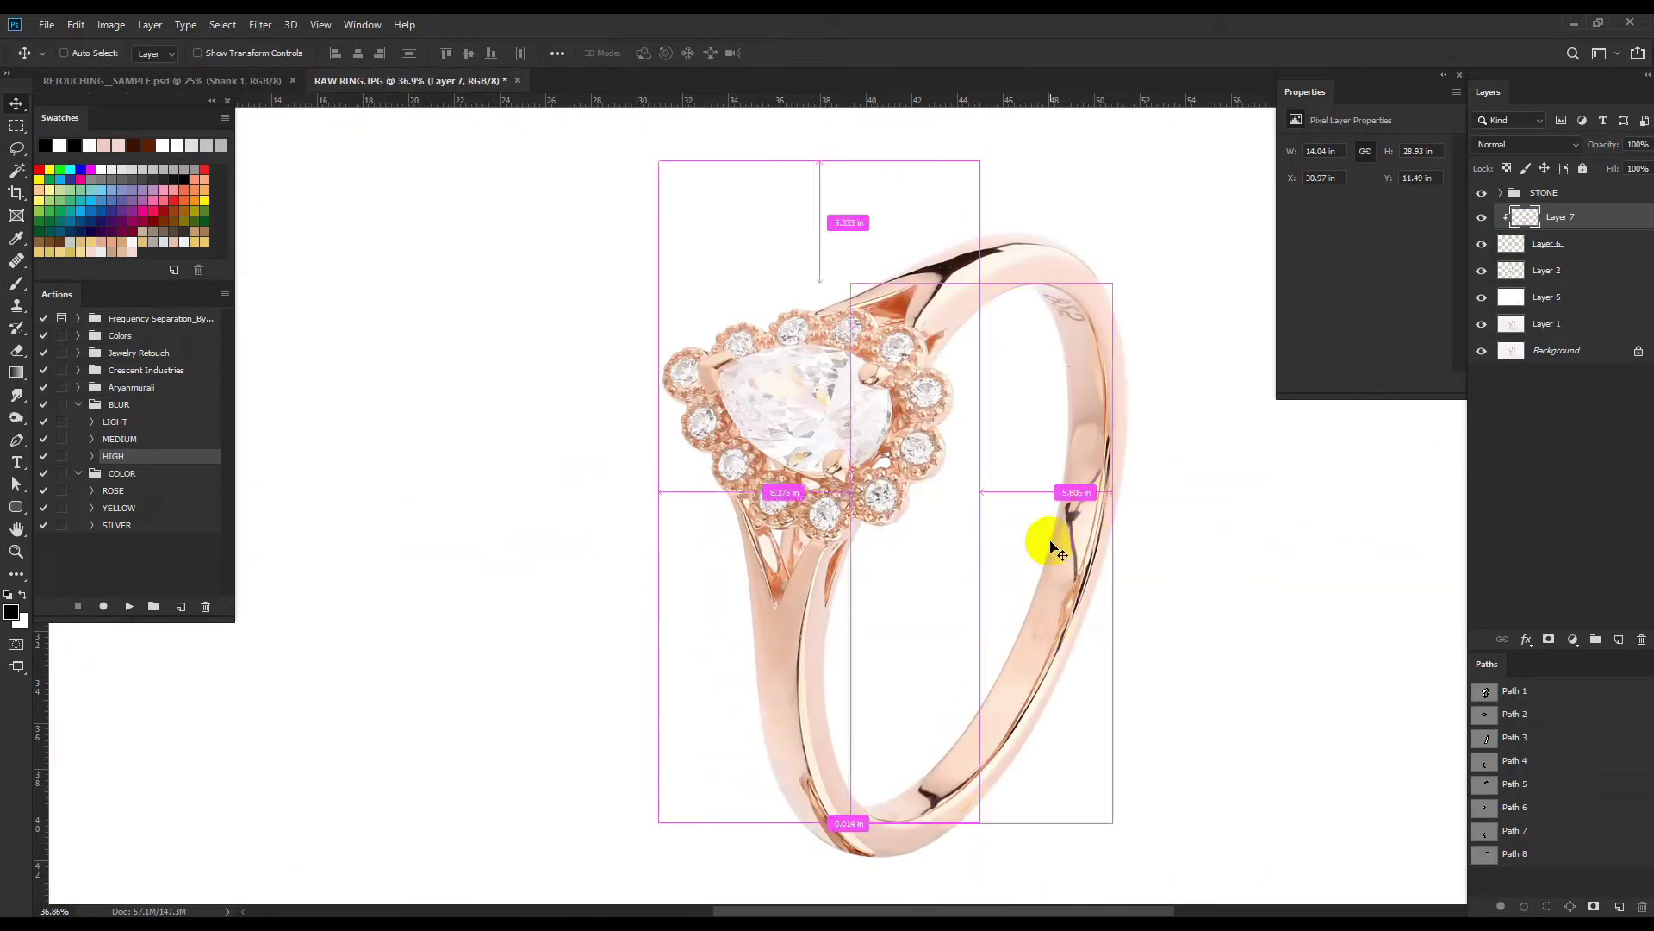
{"action": "key", "text": "ctrl+t"}
{"action": "left_click_drag", "start_coordinate": [916, 554], "coordinate": [1077, 607]}
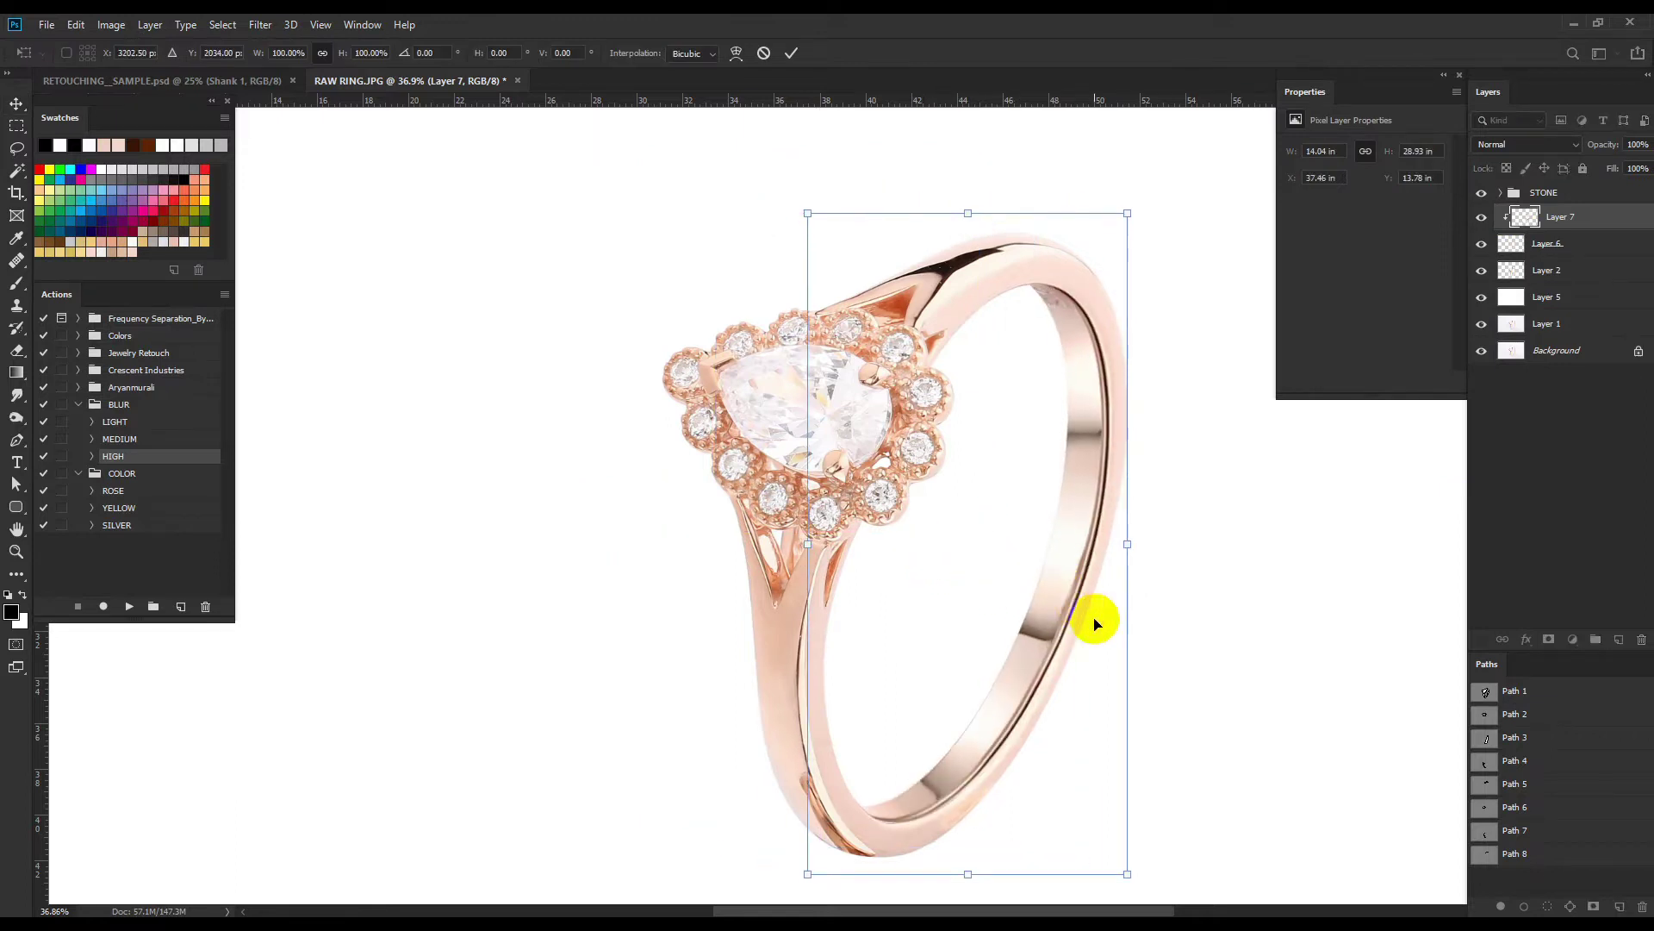
{"action": "left_click_drag", "start_coordinate": [1124, 668], "coordinate": [1126, 667]}
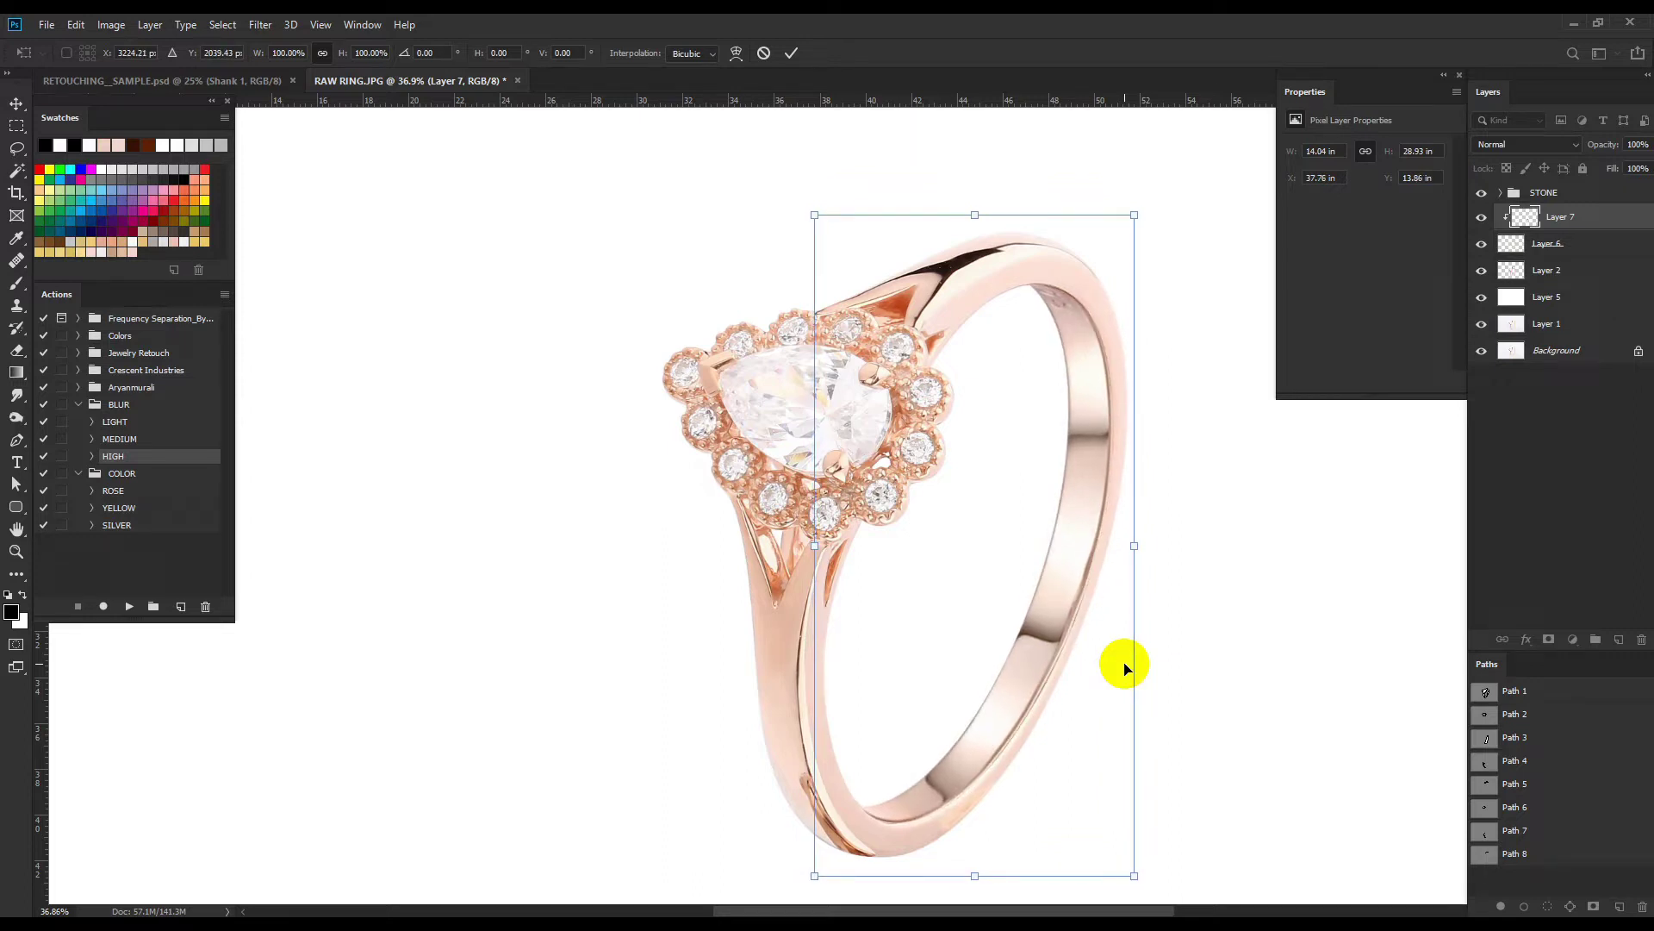
{"action": "key", "text": "Return"}
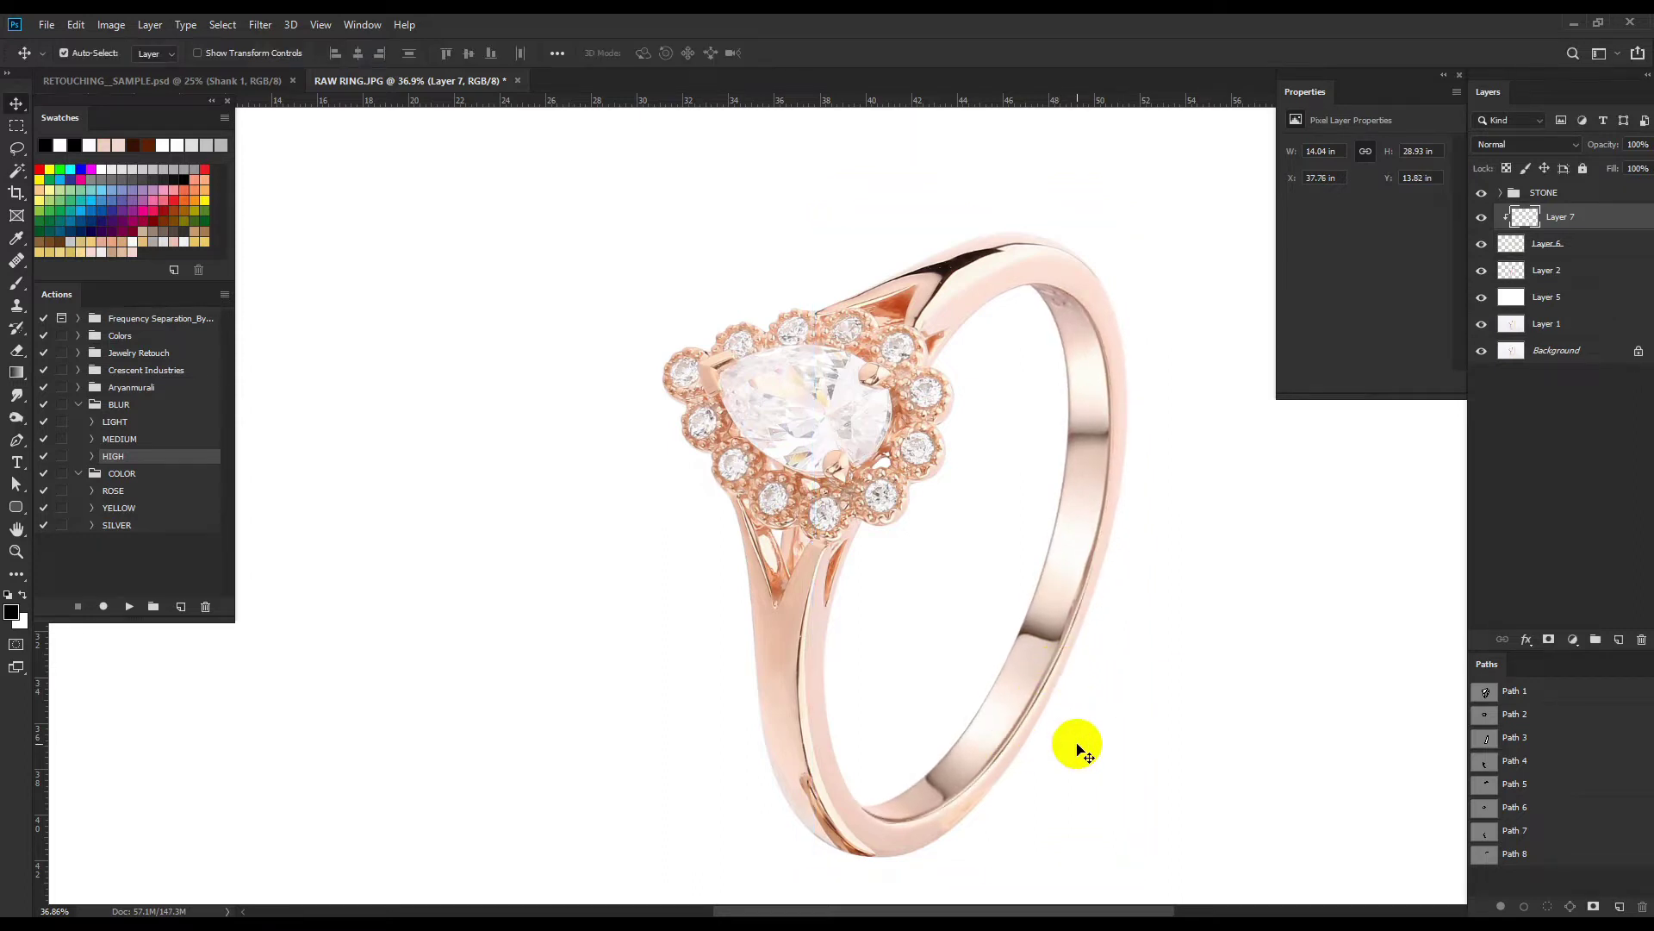
{"action": "key", "text": "Left"}
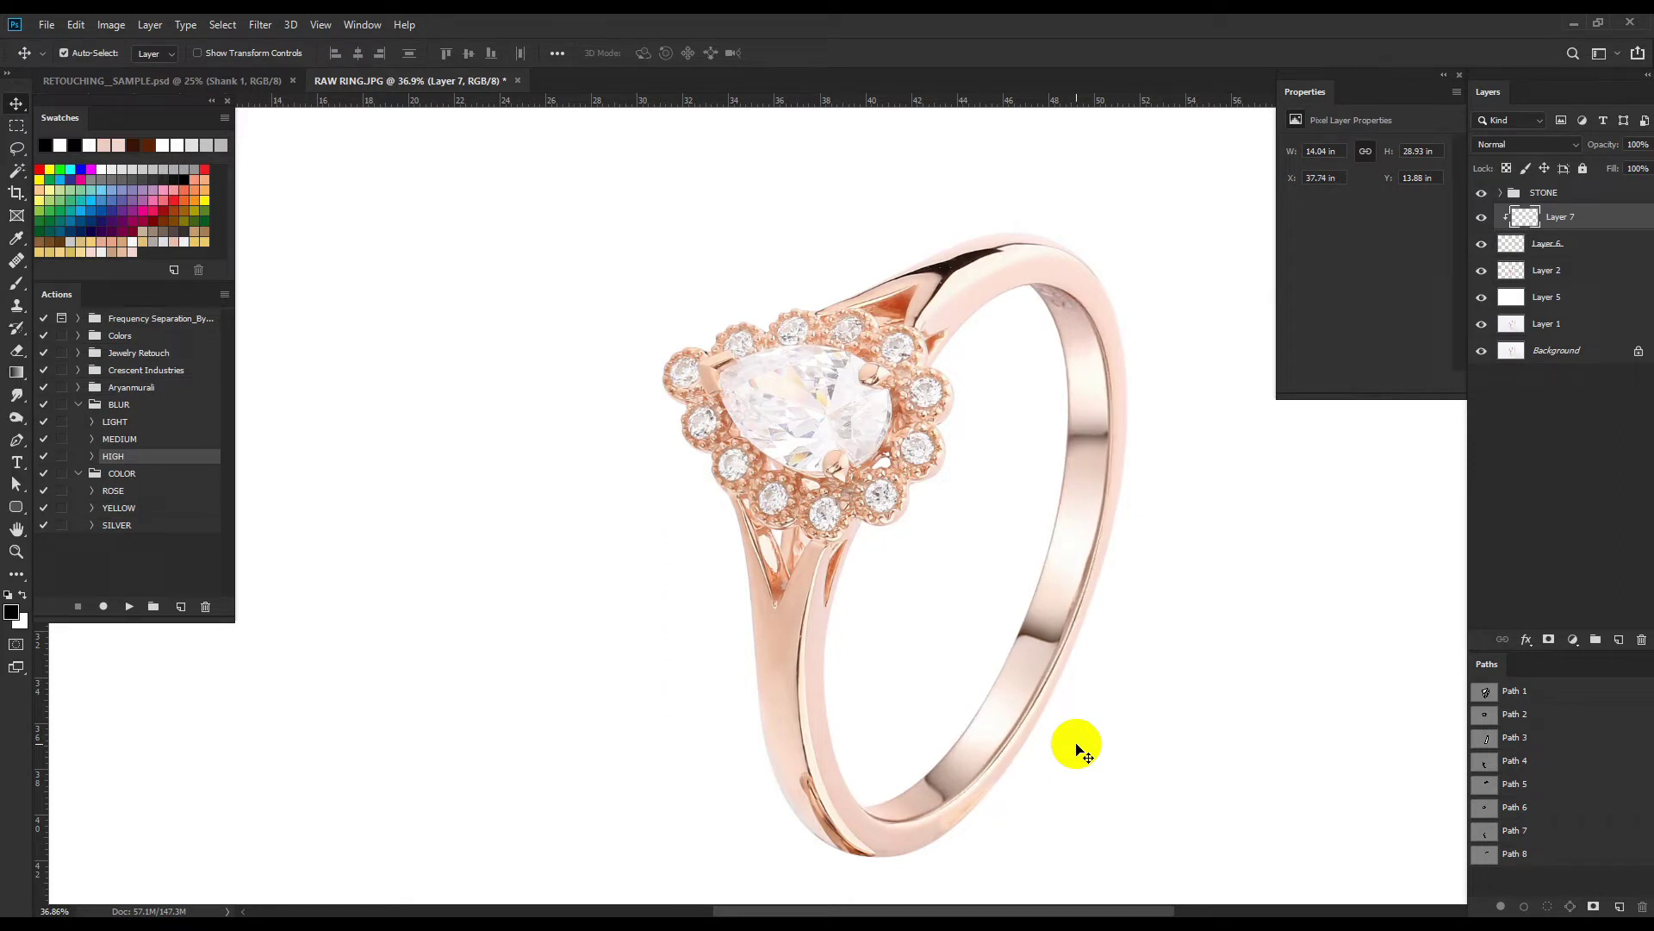
Load Path 4 and copy that band section from Layer 2 to a new layer.
{"action": "left_click", "coordinate": [1484, 767], "text": "ctrl"}
{"action": "left_click", "coordinate": [1546, 271]}
{"action": "key", "text": "ctrl+j"}
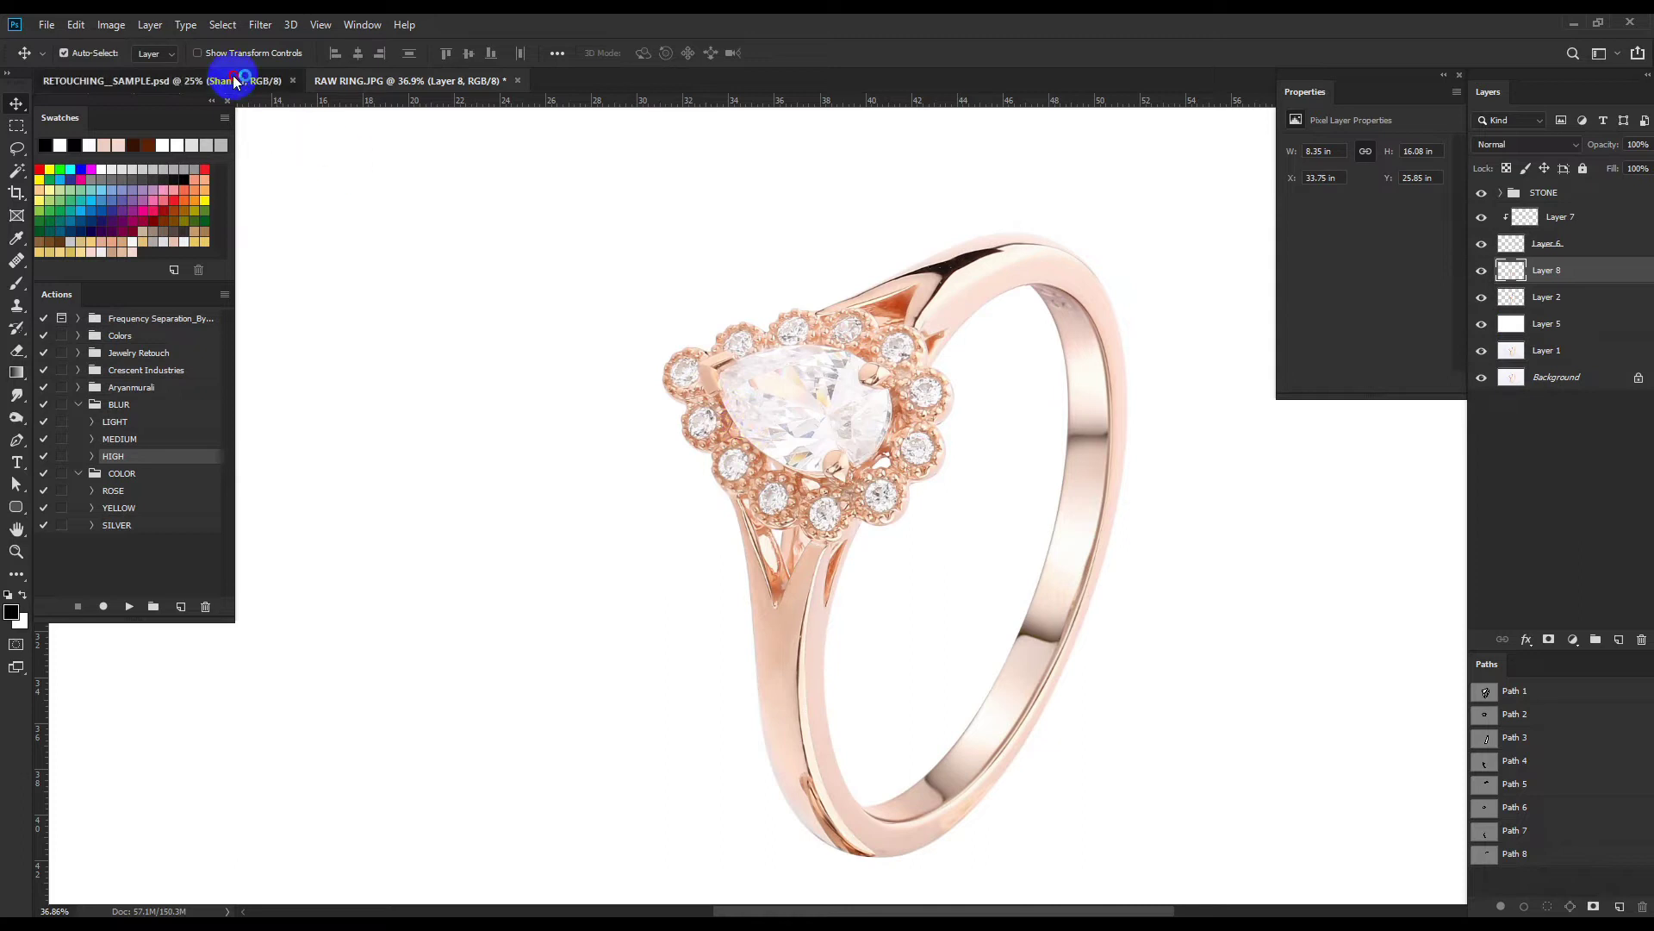
Paste the white shank from RETOUCHING_SAMPLE and move it down onto the left band.
{"action": "left_click", "coordinate": [235, 81]}
{"action": "key", "text": "ctrl+Tab"}
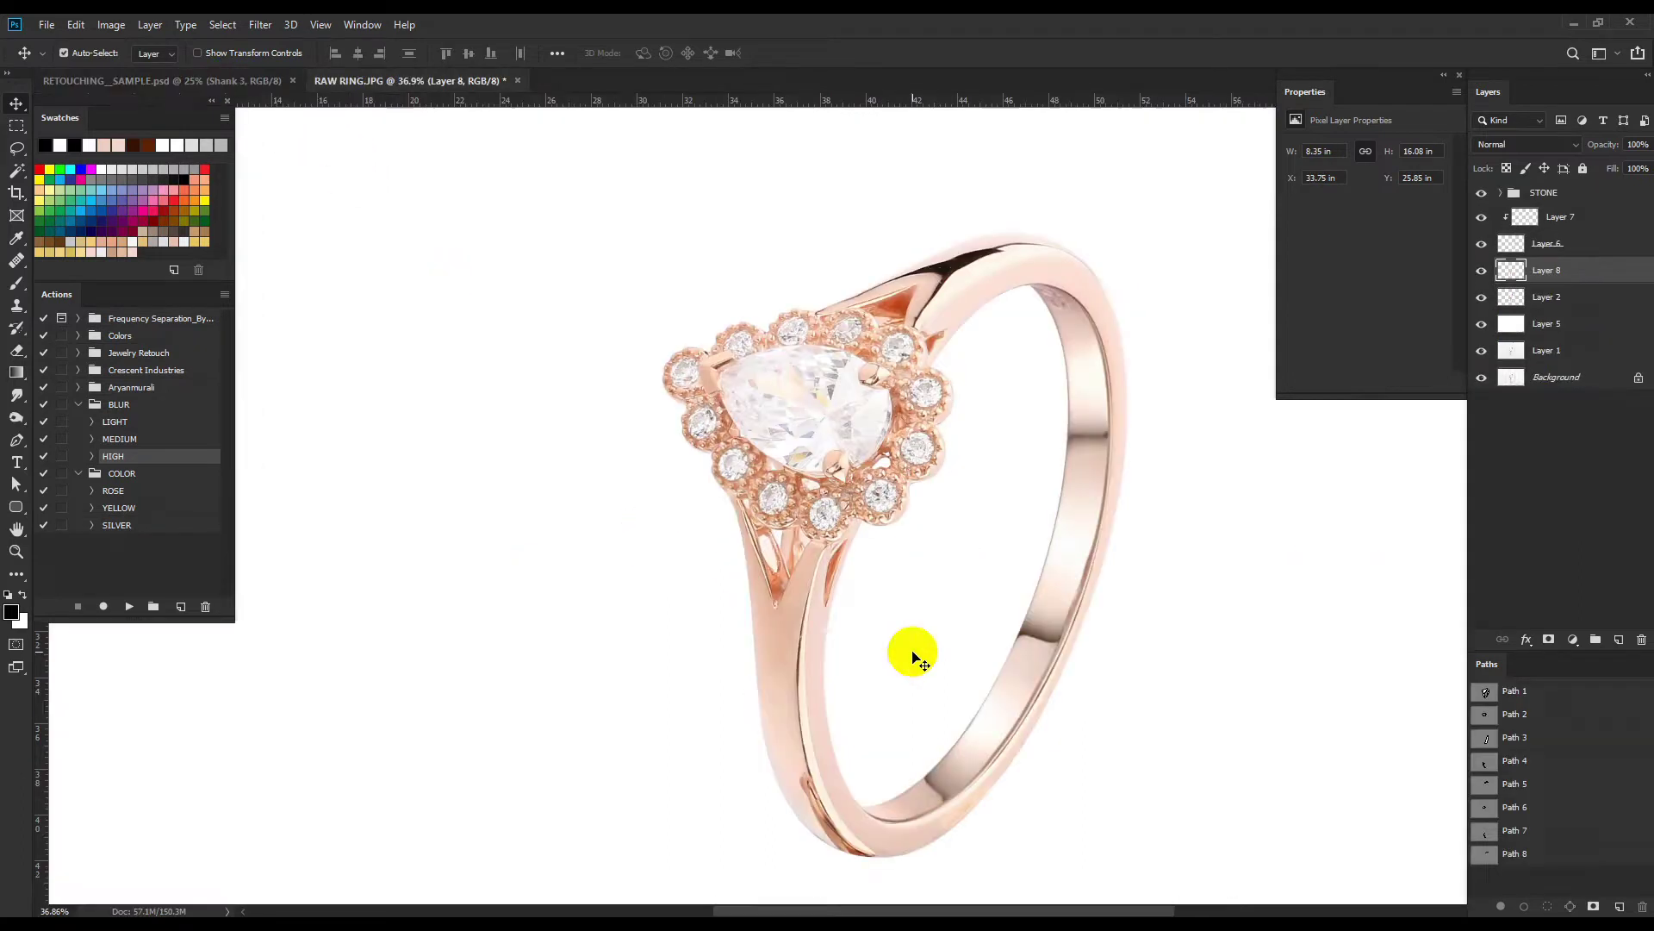
{"action": "key", "text": "ctrl+v"}
{"action": "key", "text": "ctrl+t"}
{"action": "left_click_drag", "start_coordinate": [819, 626], "coordinate": [820, 768]}
{"action": "key", "text": "Return"}
{"action": "scroll", "coordinate": [1100, 672], "scroll_direction": "up", "scroll_amount": 1, "text": "alt"}
{"action": "scroll", "coordinate": [1250, 578], "scroll_direction": "down", "scroll_amount": 1}
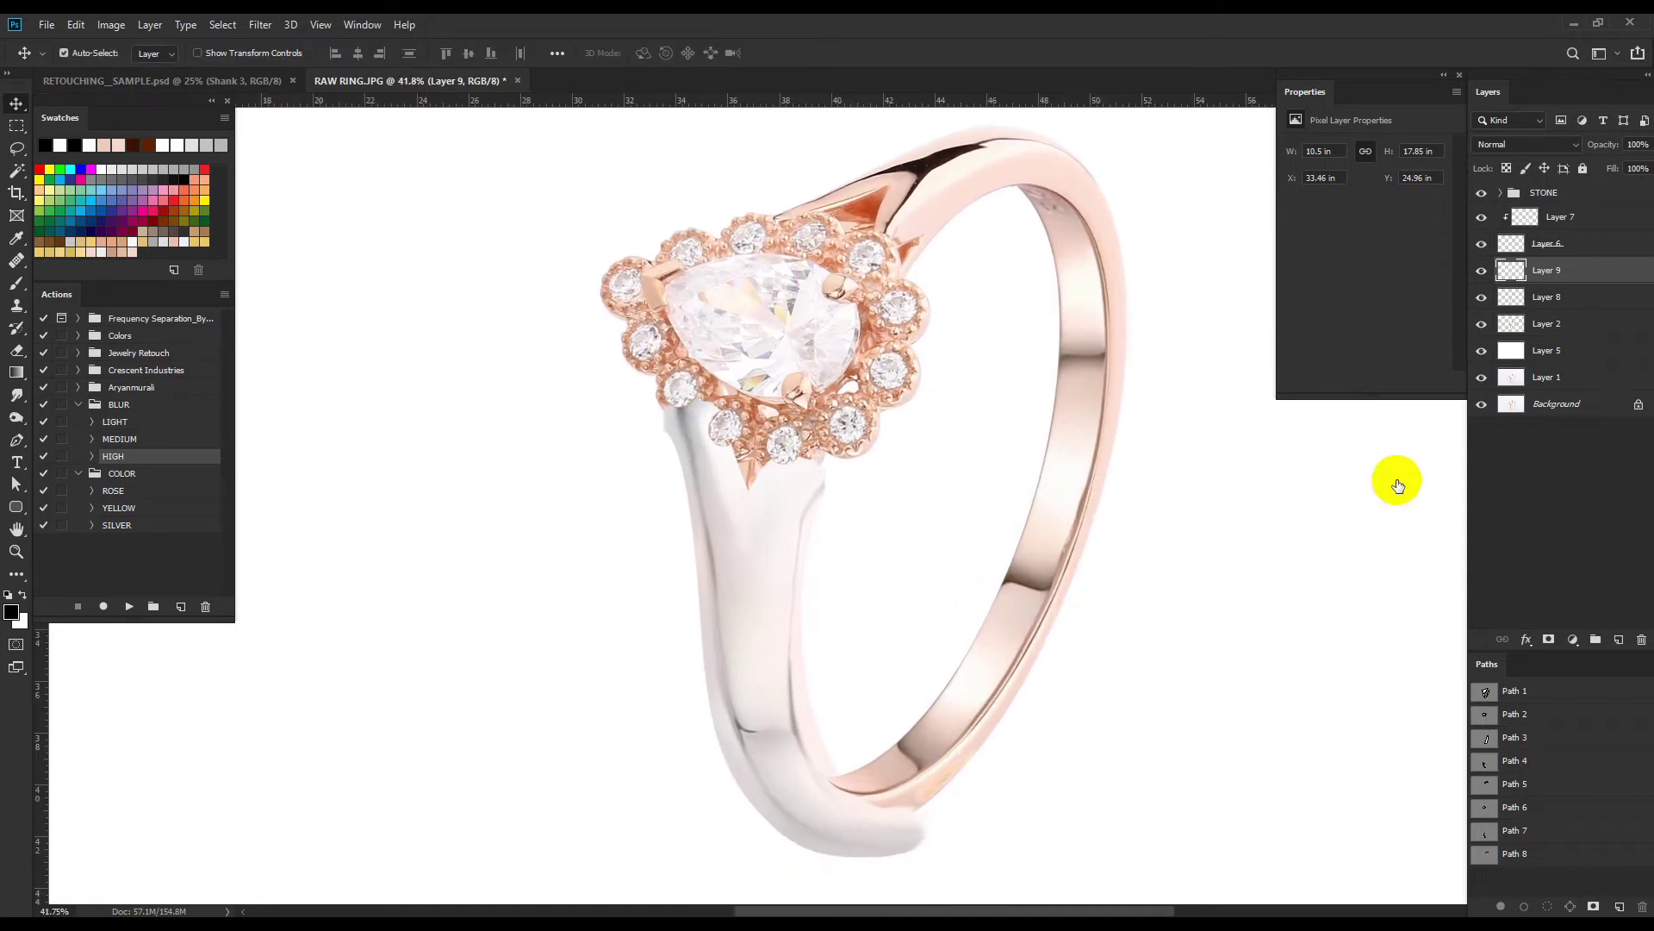
Clip the rose colour layer to the shank and shift it slightly left.
{"action": "left_click", "coordinate": [1512, 283], "text": "alt"}
{"action": "key", "text": "ctrl+t"}
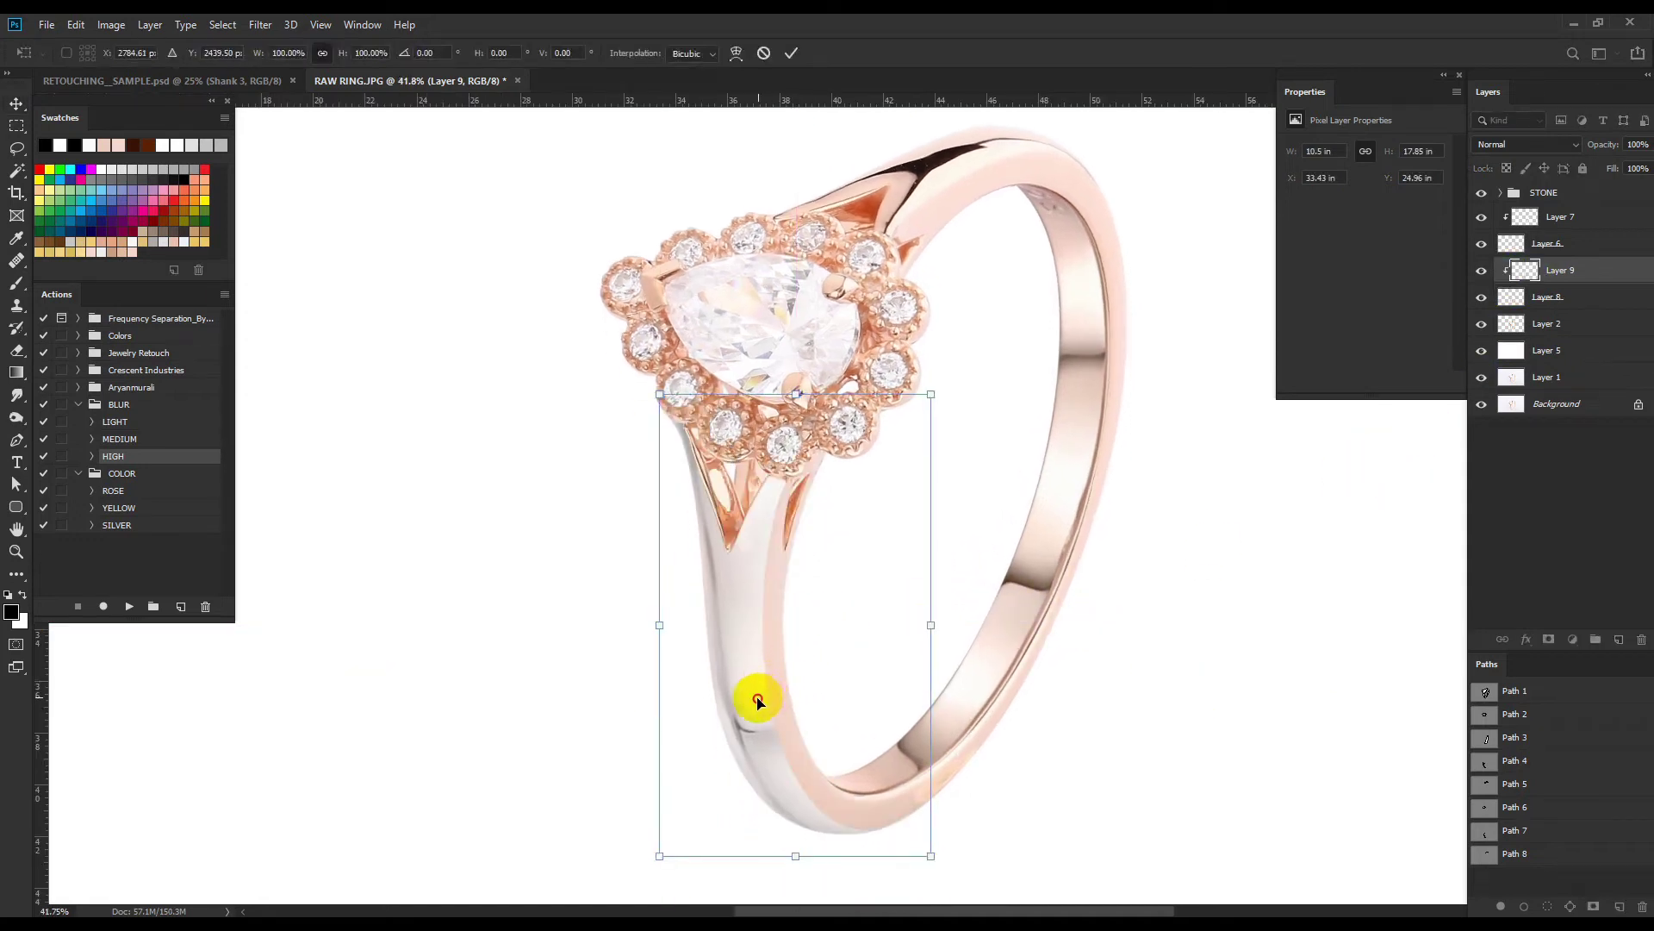
{"action": "left_click_drag", "start_coordinate": [813, 712], "coordinate": [790, 720]}
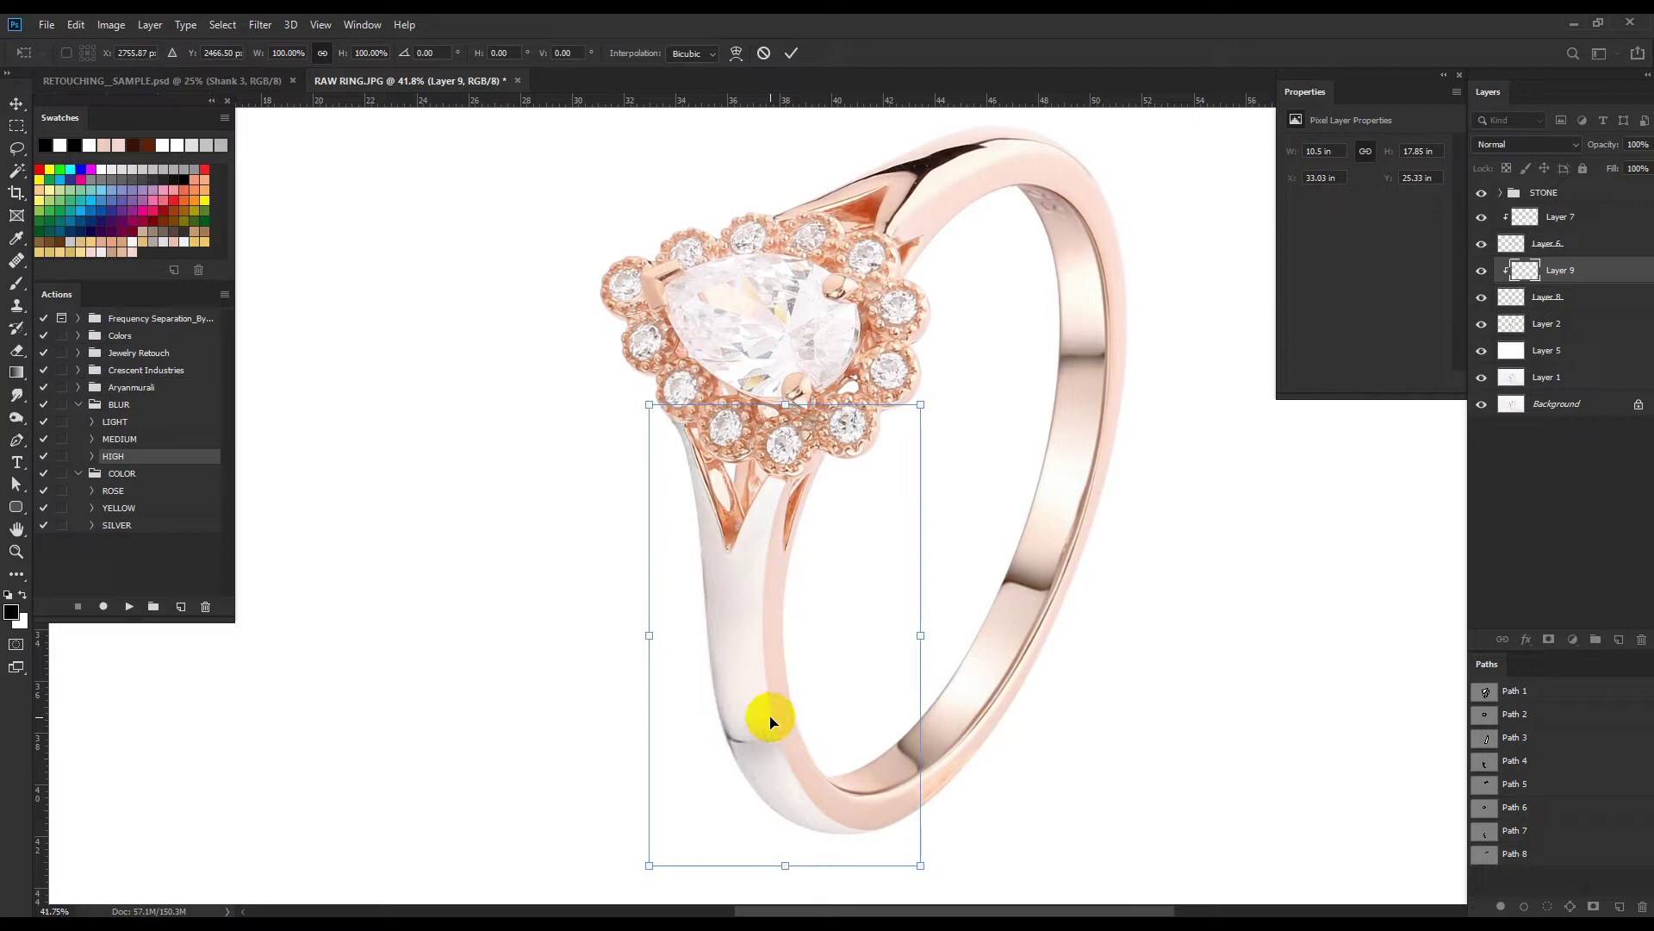
{"action": "key", "text": "Return"}
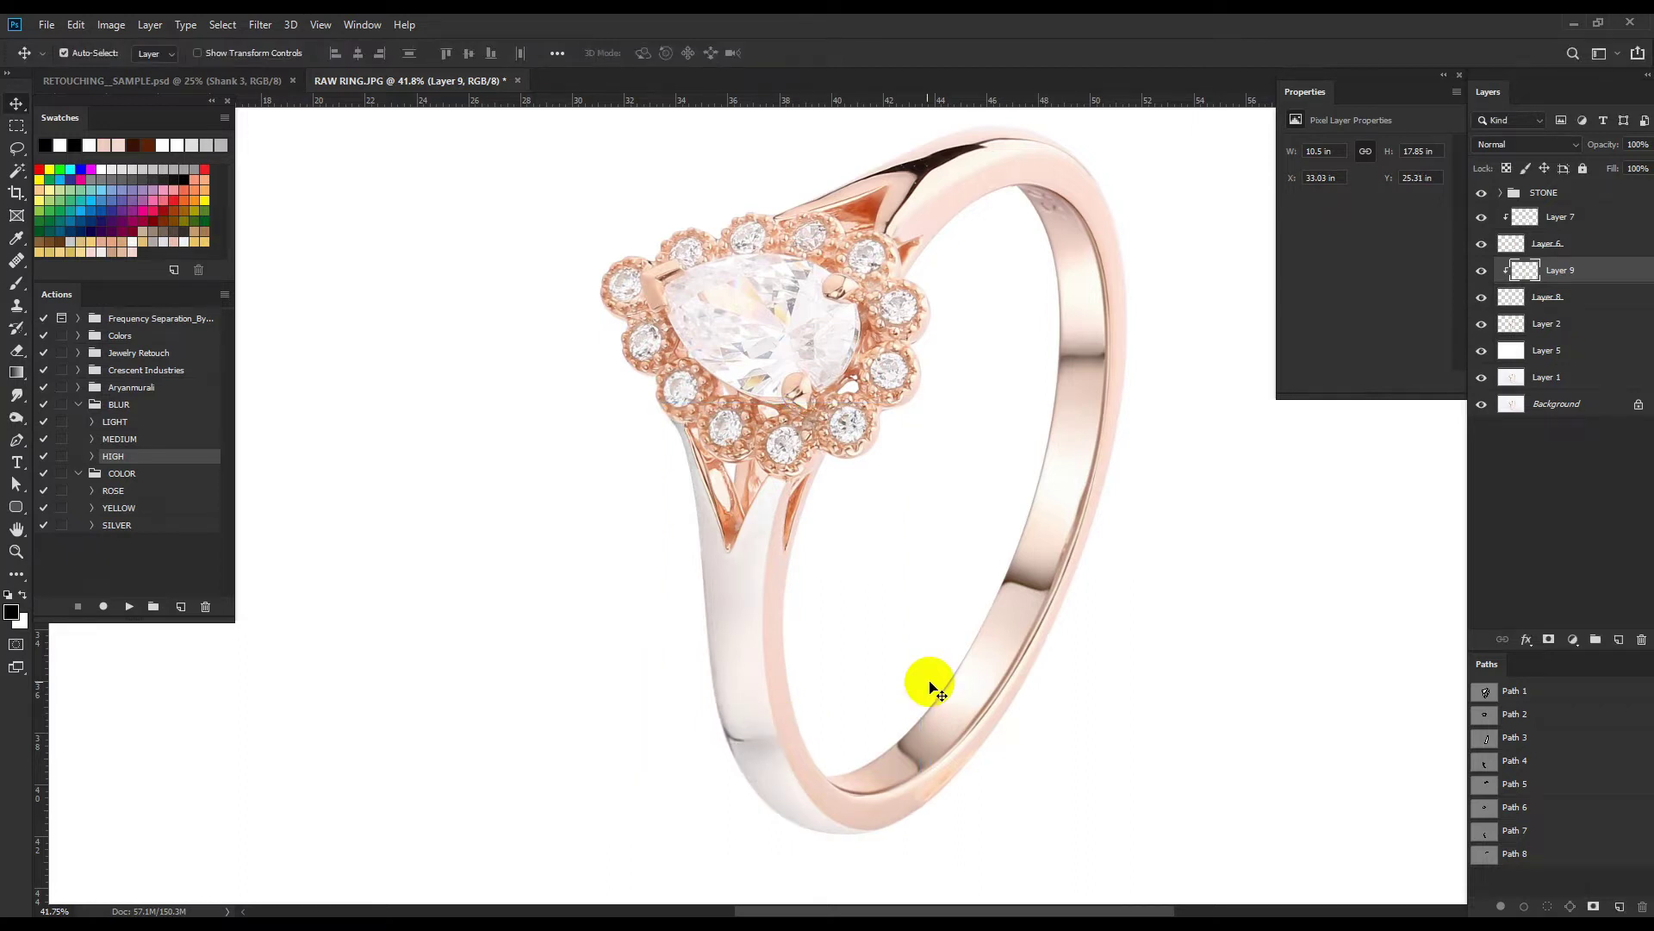
Load the shank edge path as an unfeathered selection and add a new empty layer.
{"action": "left_click", "coordinate": [1483, 830], "text": "ctrl"}
{"action": "key", "text": "shift+F6"}
{"action": "left_click", "coordinate": [901, 334]}
{"action": "left_click", "coordinate": [1619, 638]}
Fill the edge selection with a dark brown and soften it with 0.8 px Gaussian Blur.
{"action": "key", "text": "b"}
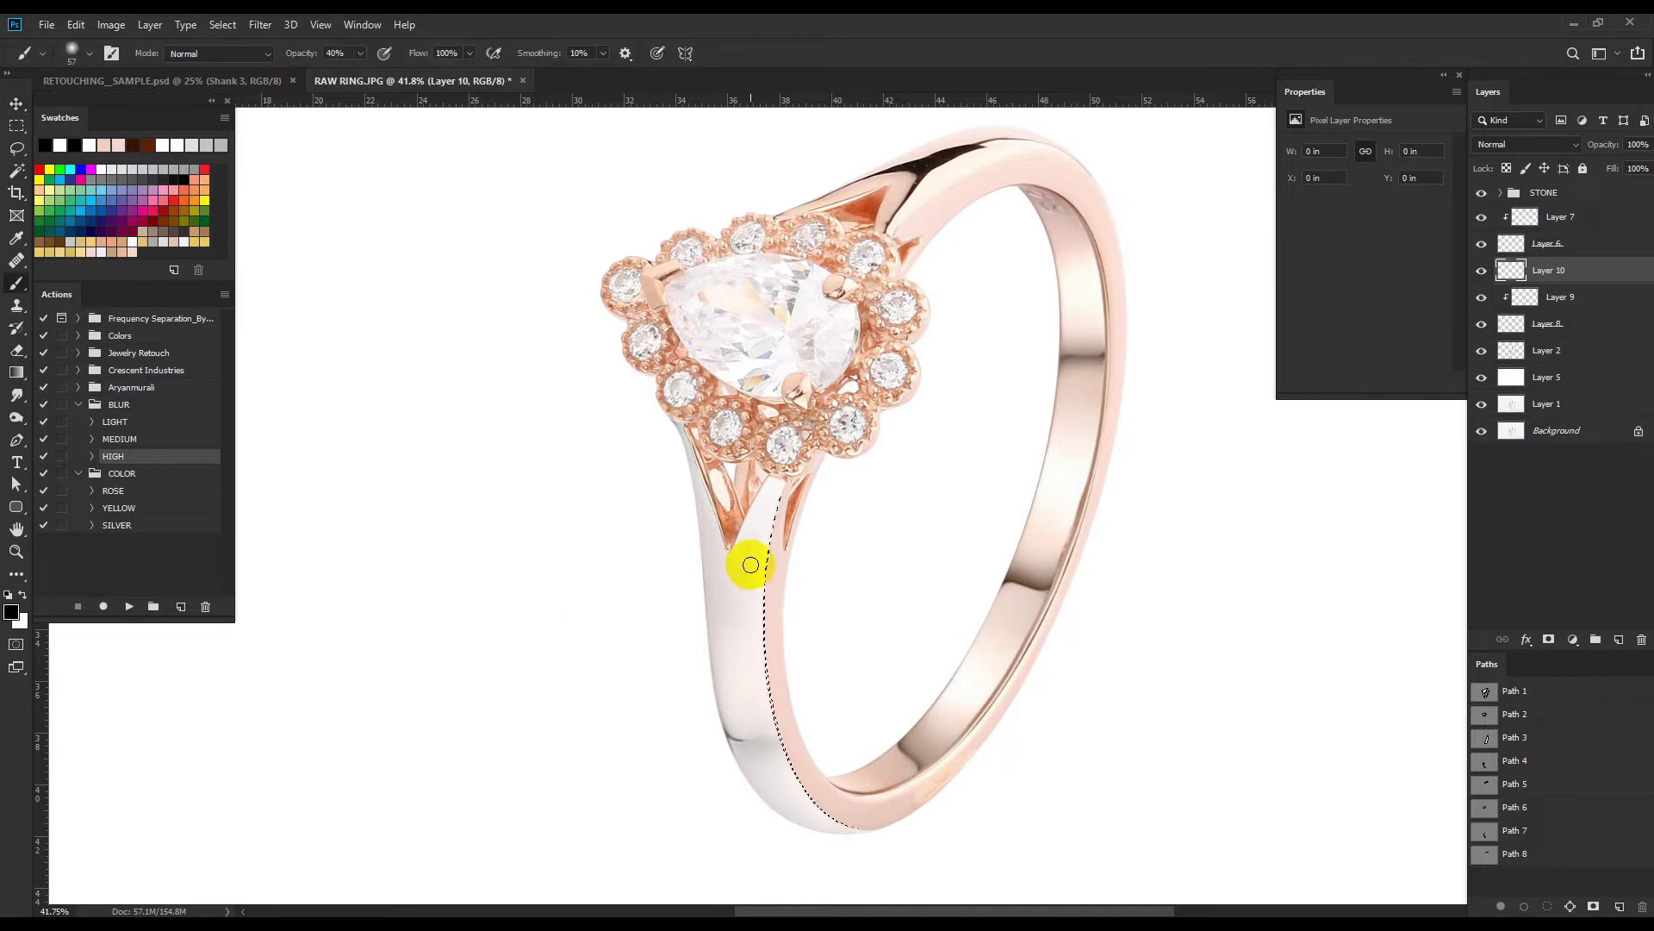
{"action": "scroll", "coordinate": [719, 548], "scroll_direction": "up", "scroll_amount": 5}
{"action": "left_click", "coordinate": [716, 540], "text": "alt"}
{"action": "key", "text": "i"}
{"action": "left_click", "coordinate": [11, 611]}
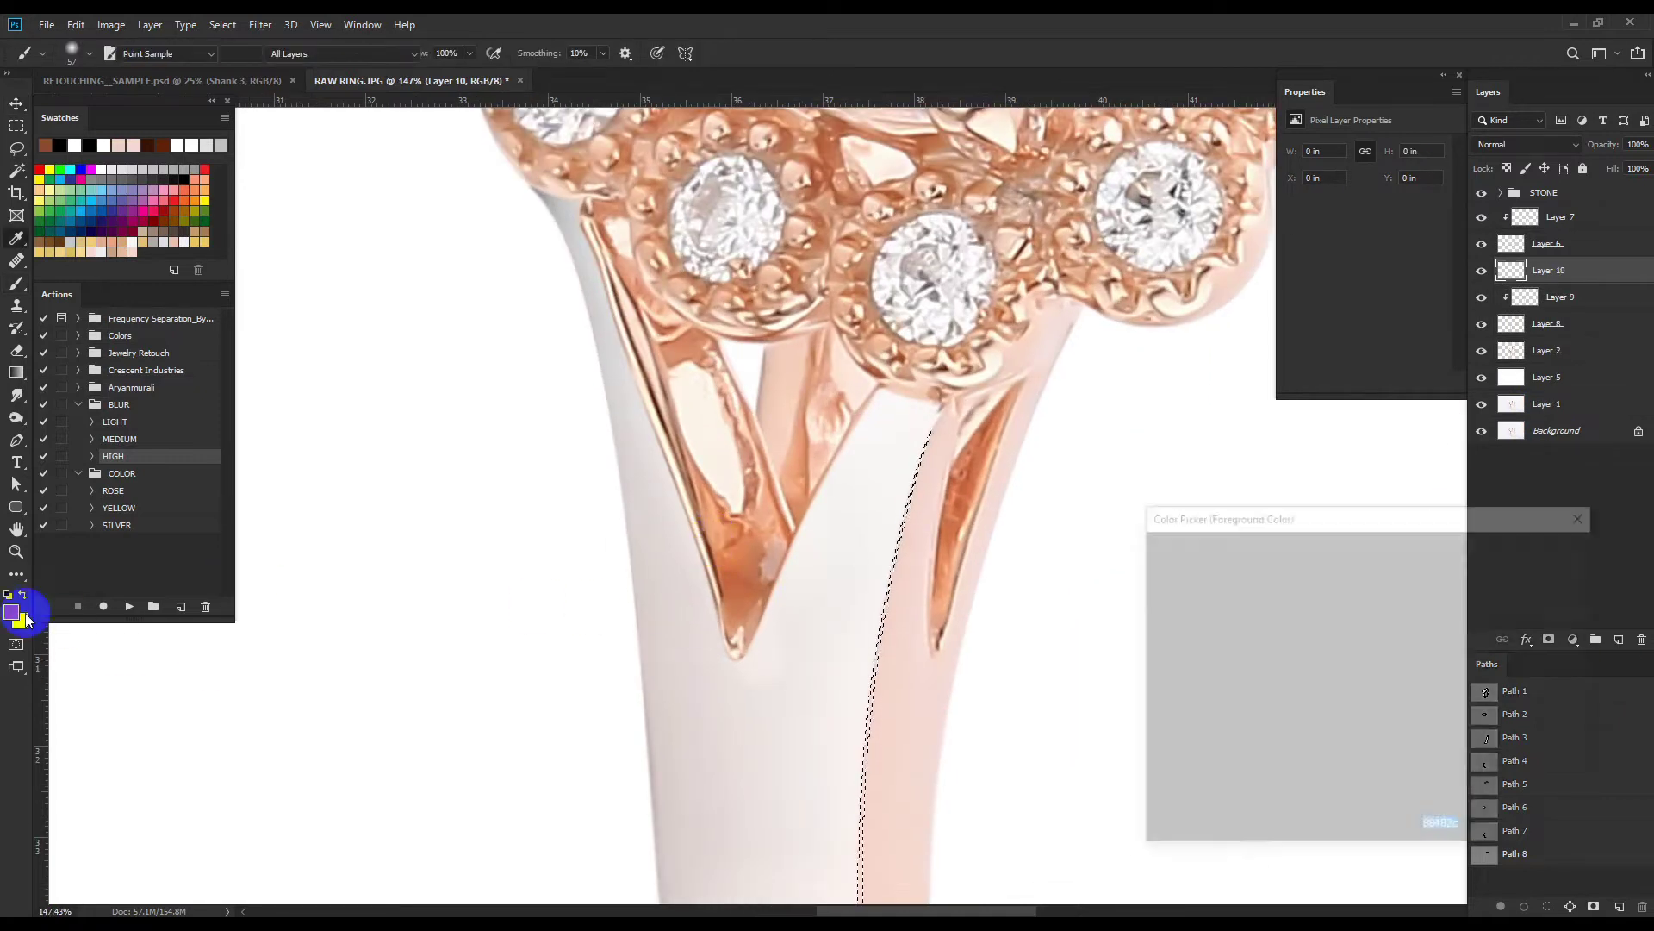
{"action": "left_click", "coordinate": [1522, 549]}
{"action": "scroll", "coordinate": [824, 517], "scroll_direction": "down", "scroll_amount": 3}
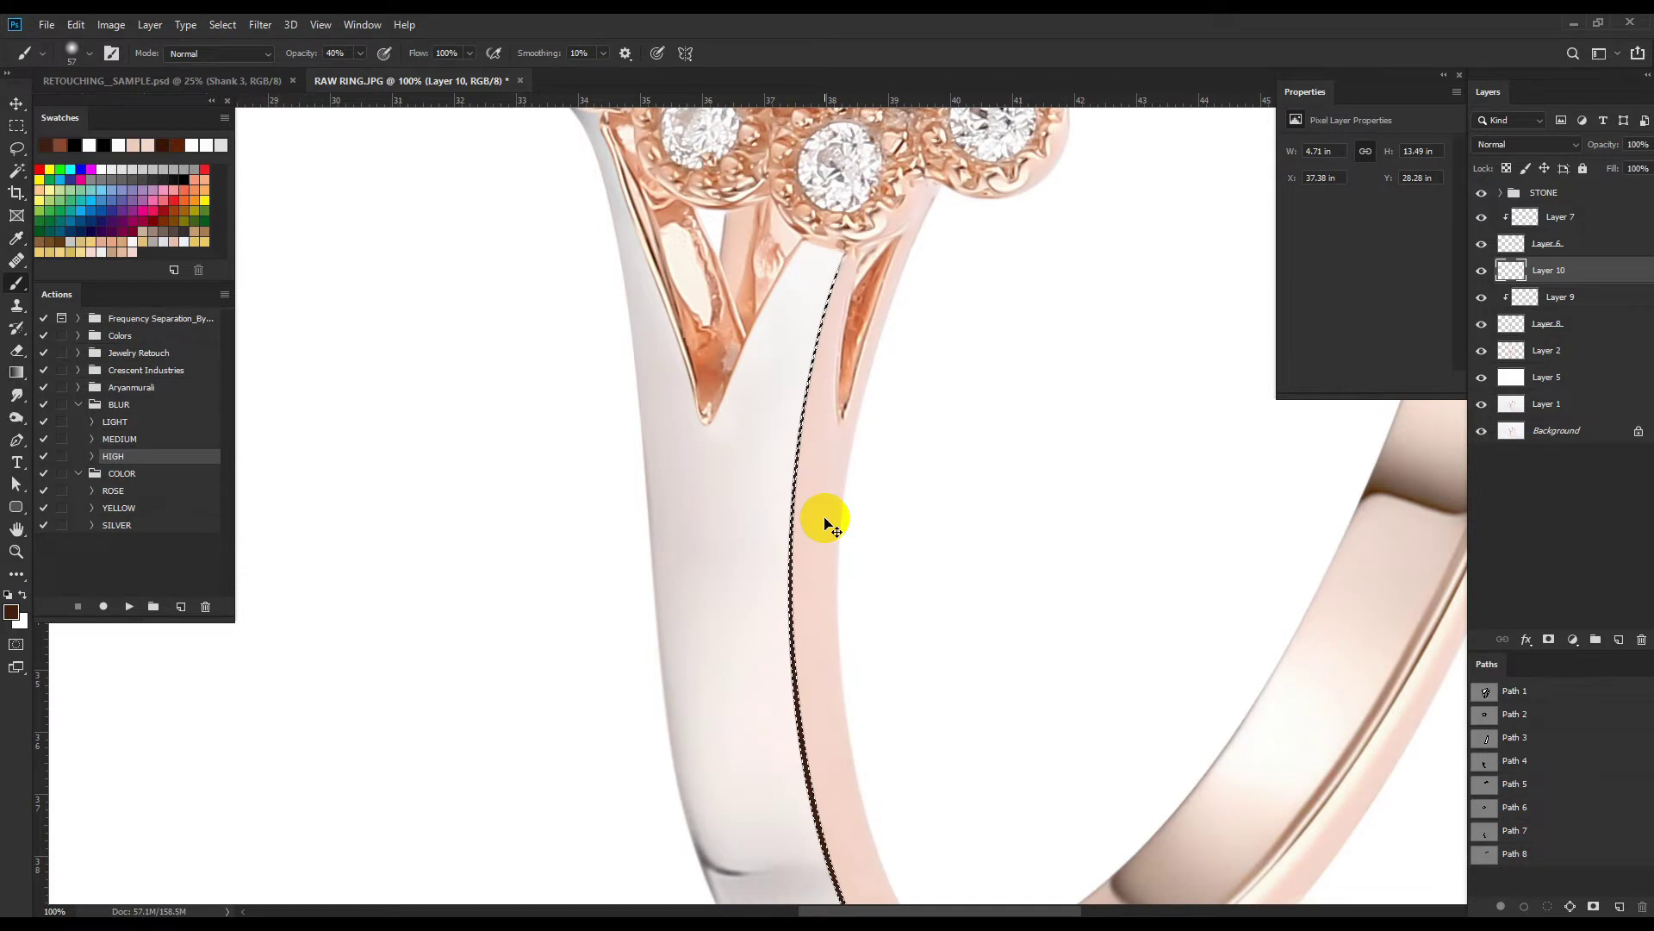
{"action": "scroll", "coordinate": [872, 702], "scroll_direction": "down", "scroll_amount": 3}
{"action": "key", "text": "ctrl+alt+f"}
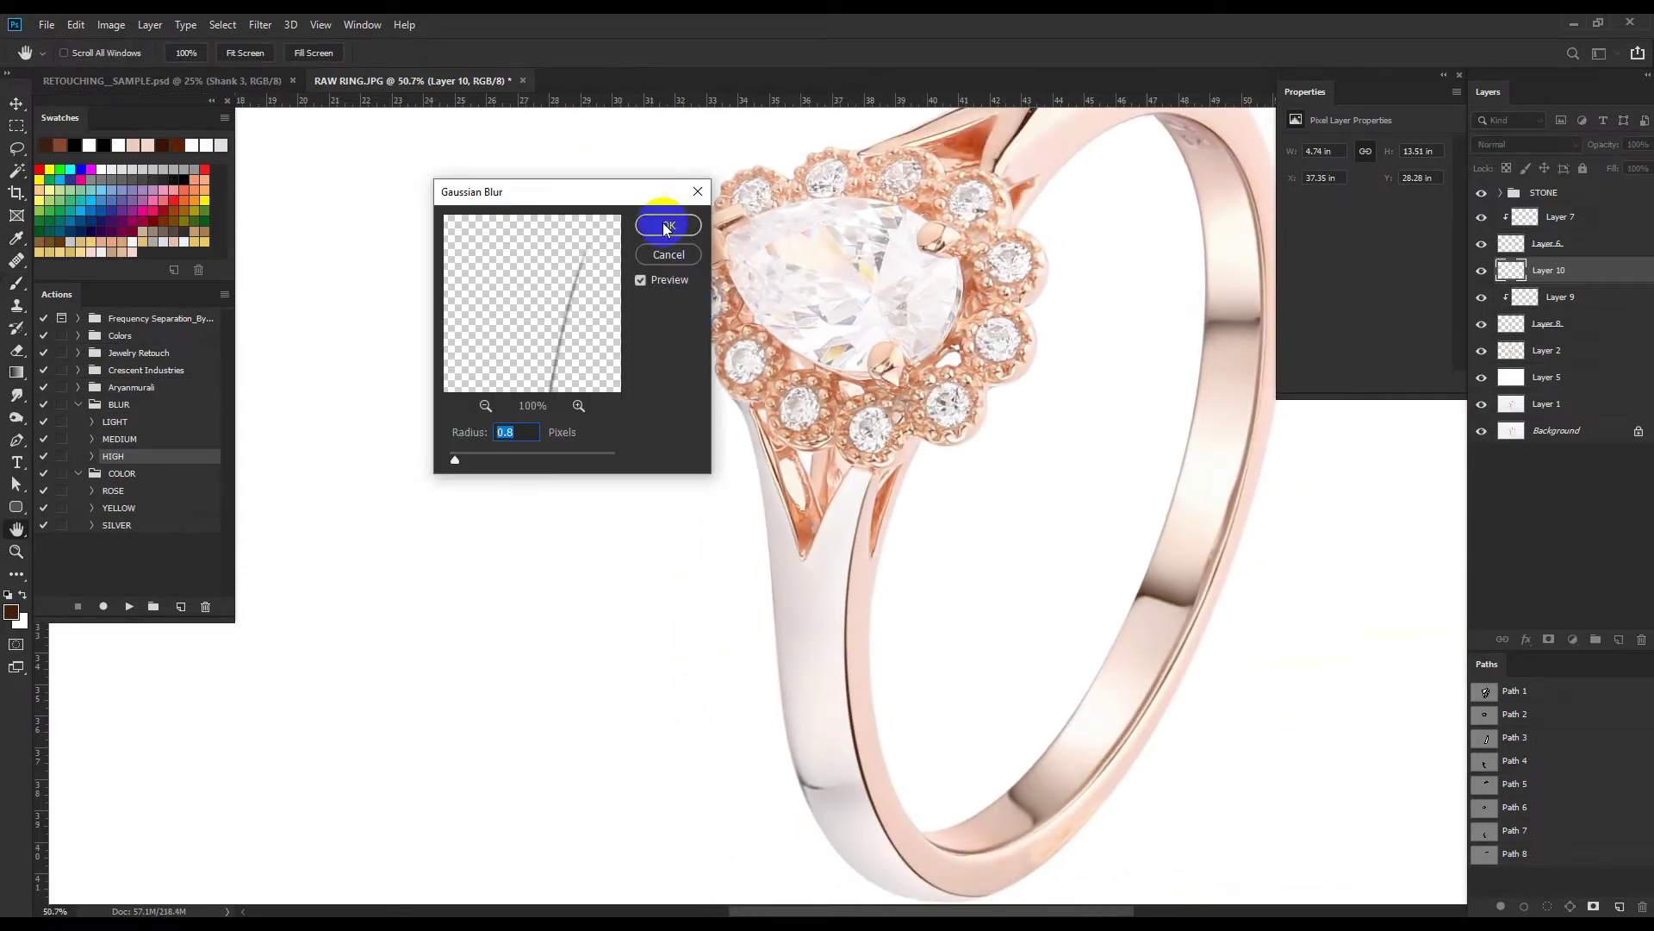
{"action": "left_click", "coordinate": [666, 226]}
Load the left shank path and copy it from Layer 2 onto a new layer.
{"action": "left_click", "coordinate": [1488, 776], "text": "ctrl"}
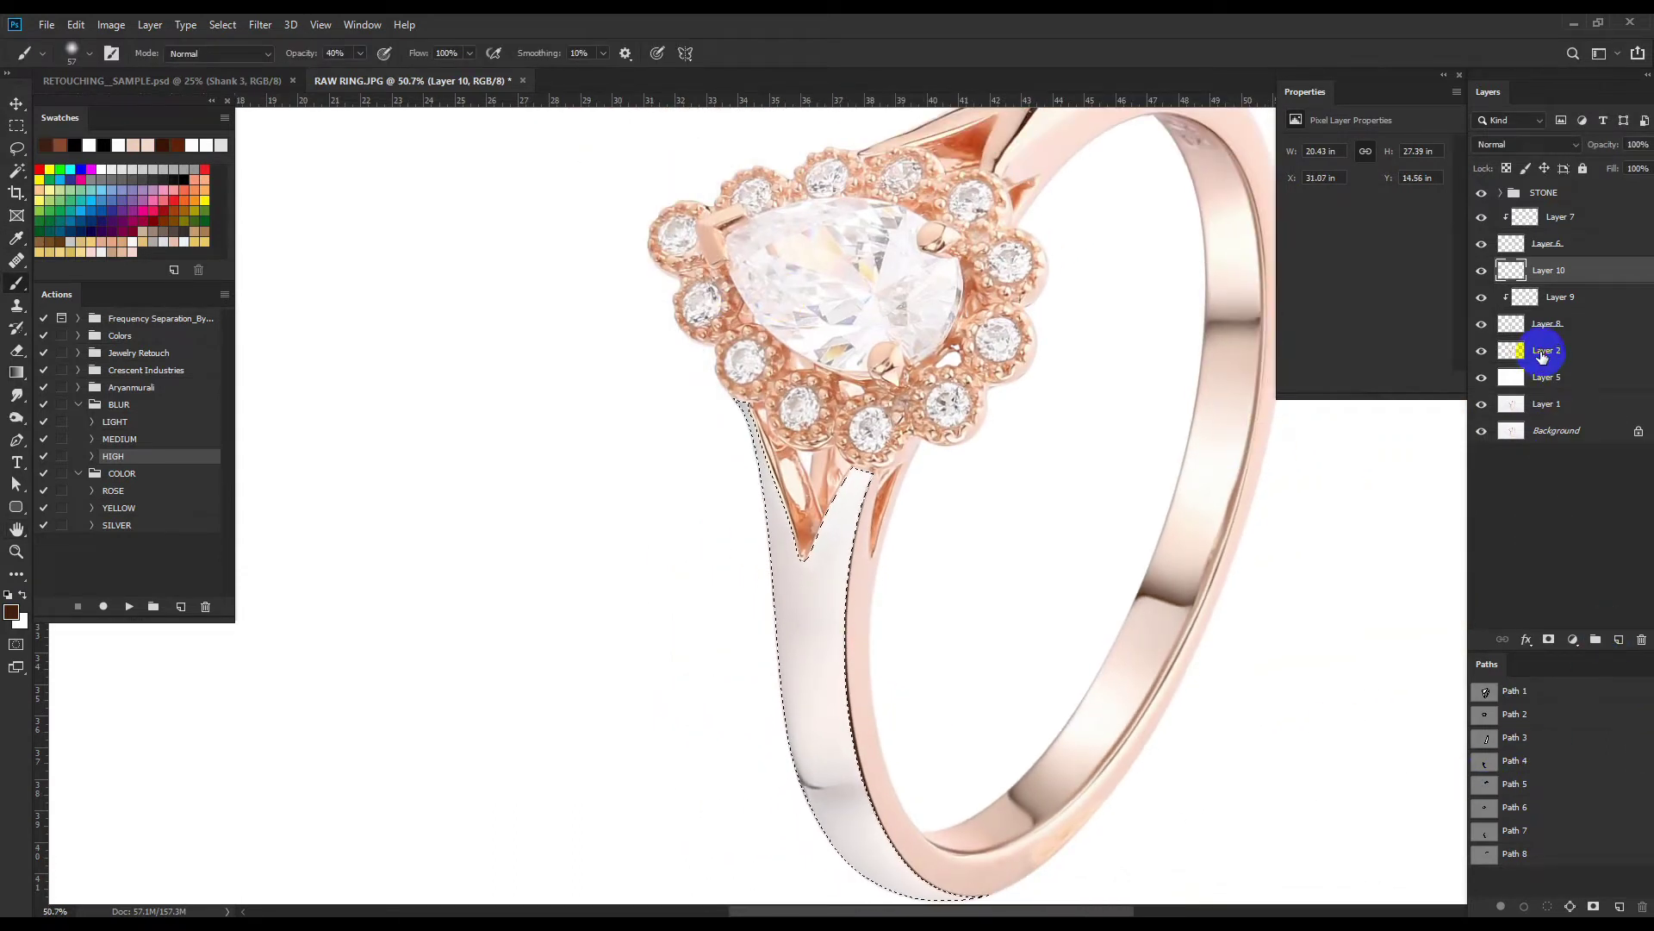
{"action": "left_click", "coordinate": [1542, 354]}
{"action": "key", "text": "ctrl+j"}
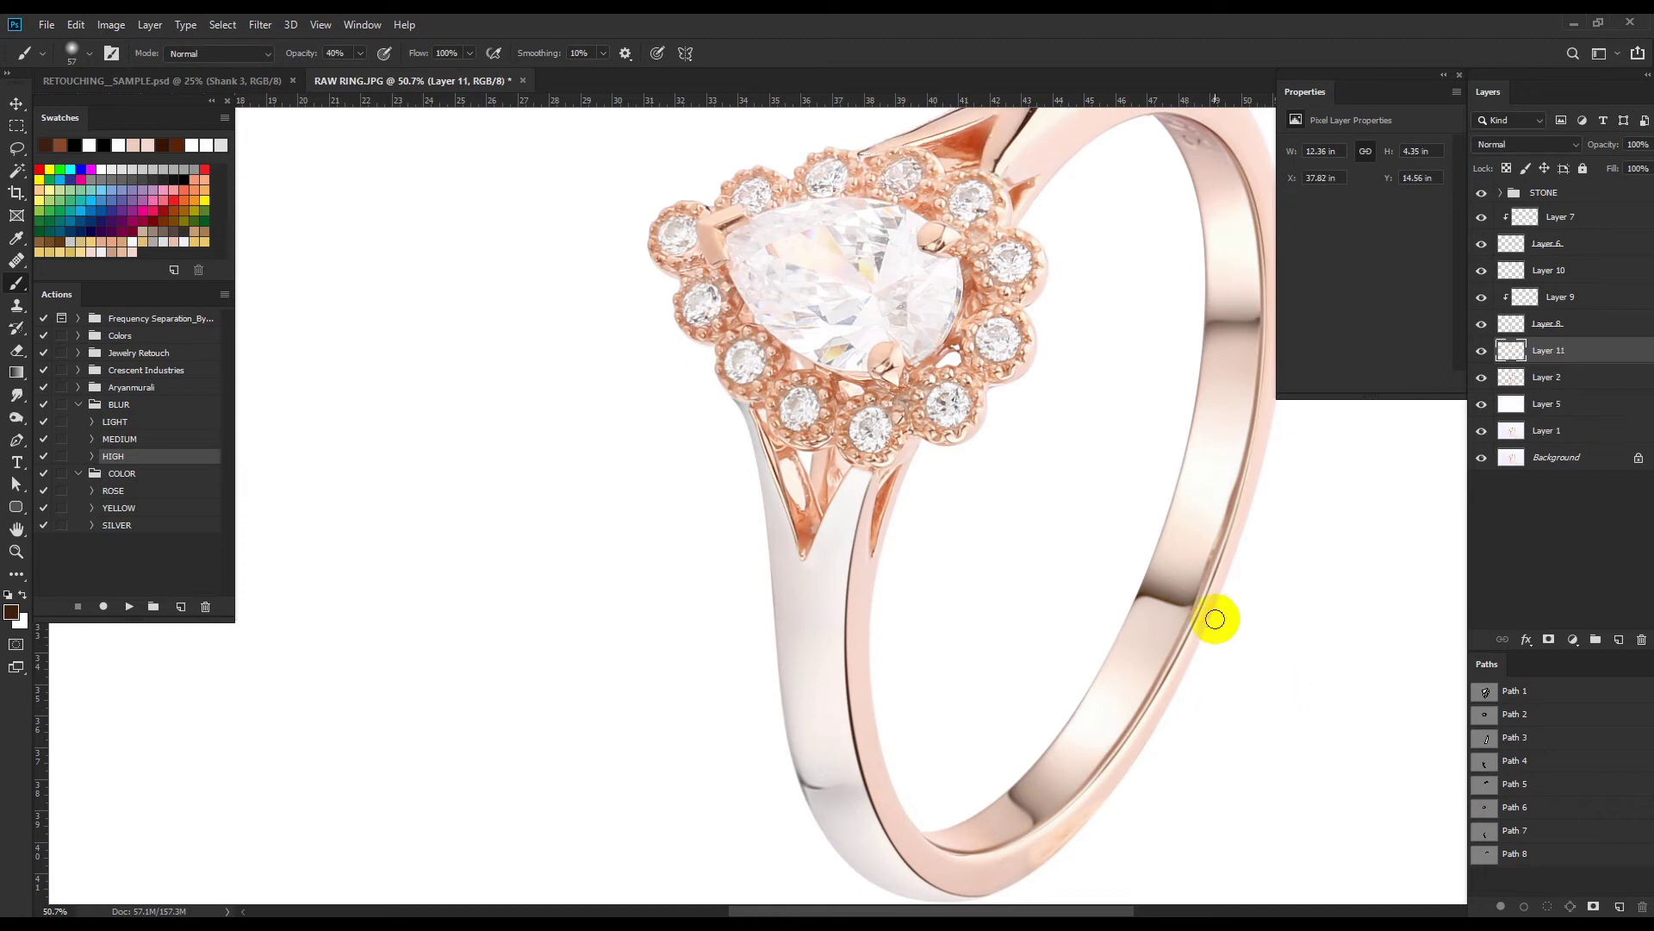
Copy Shank 2 from RETOUCHING_SAMPLE.psd and paste it into RAW RING.JPG.
{"action": "left_click", "coordinate": [209, 79]}
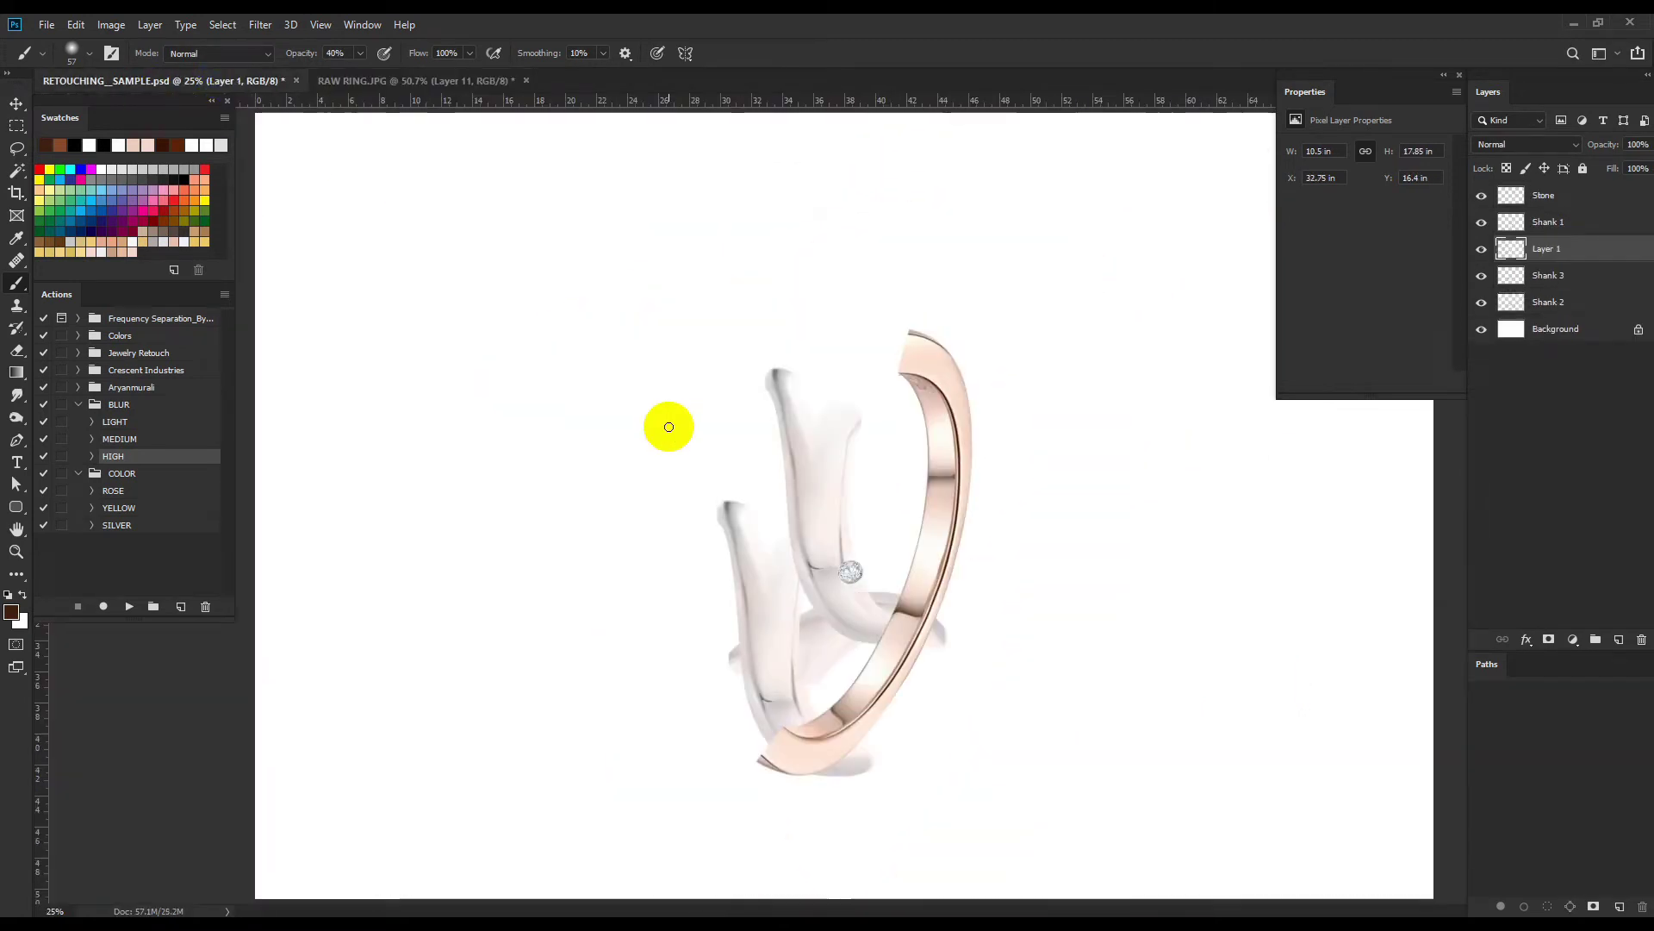
{"action": "key", "text": "v"}
{"action": "left_click", "coordinate": [841, 612]}
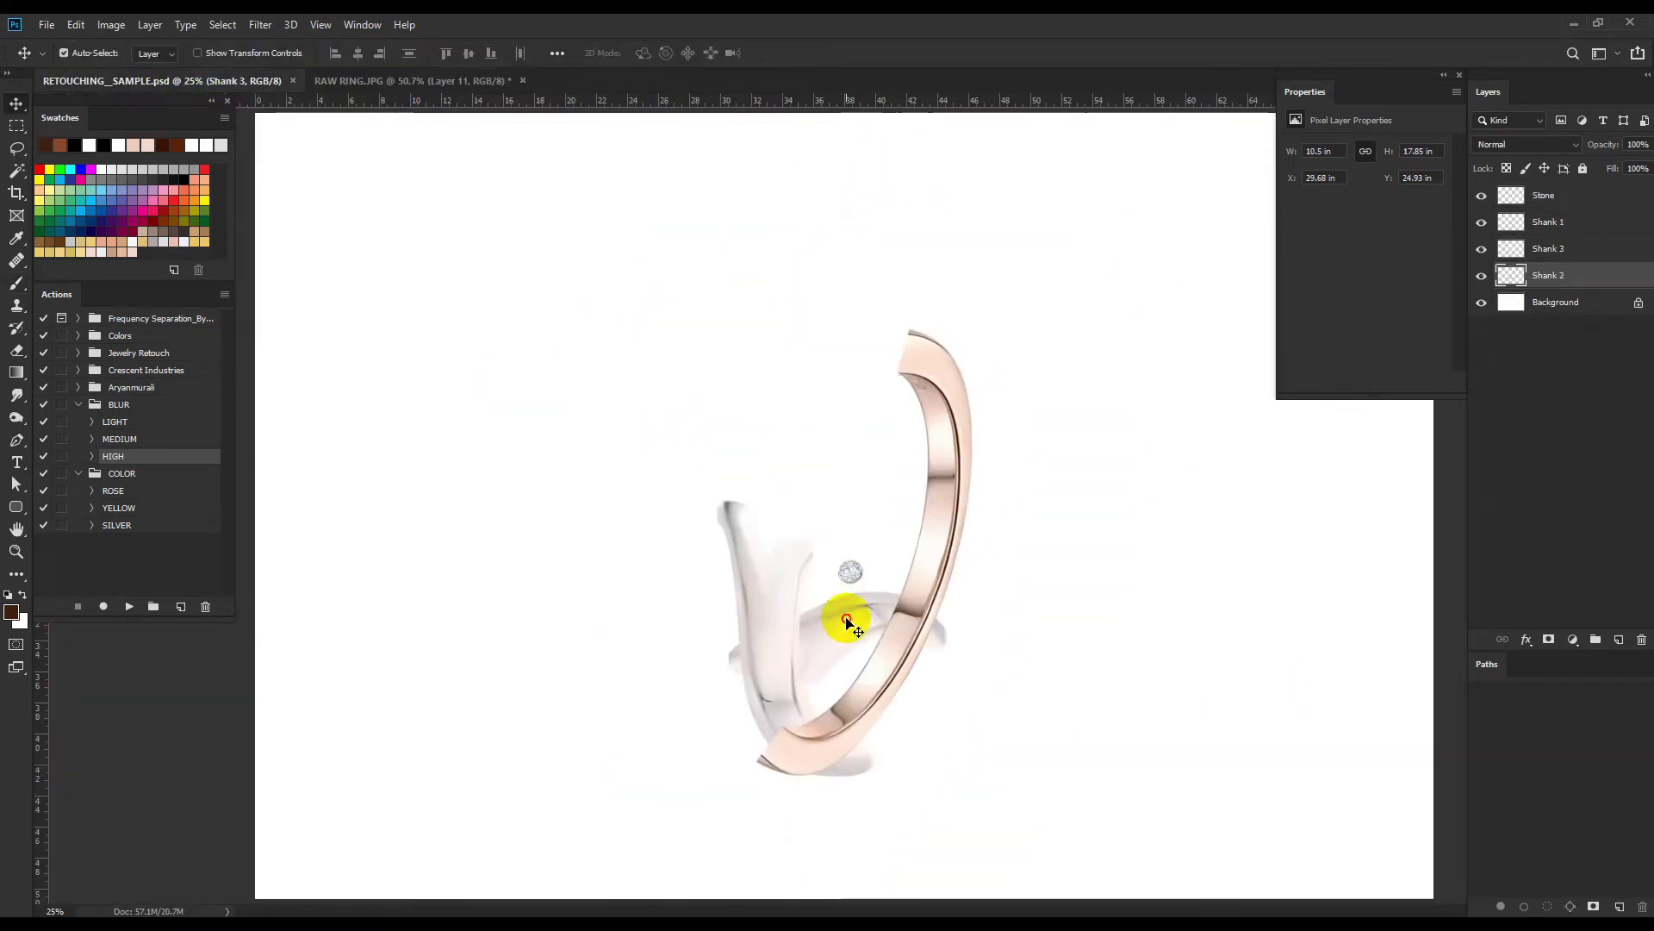
{"action": "key", "text": "ctrl+Tab"}
{"action": "key", "text": "ctrl+v"}
Position the Shank 2 texture over the upper band and clip it to Layer 11.
{"action": "key", "text": "ctrl+t"}
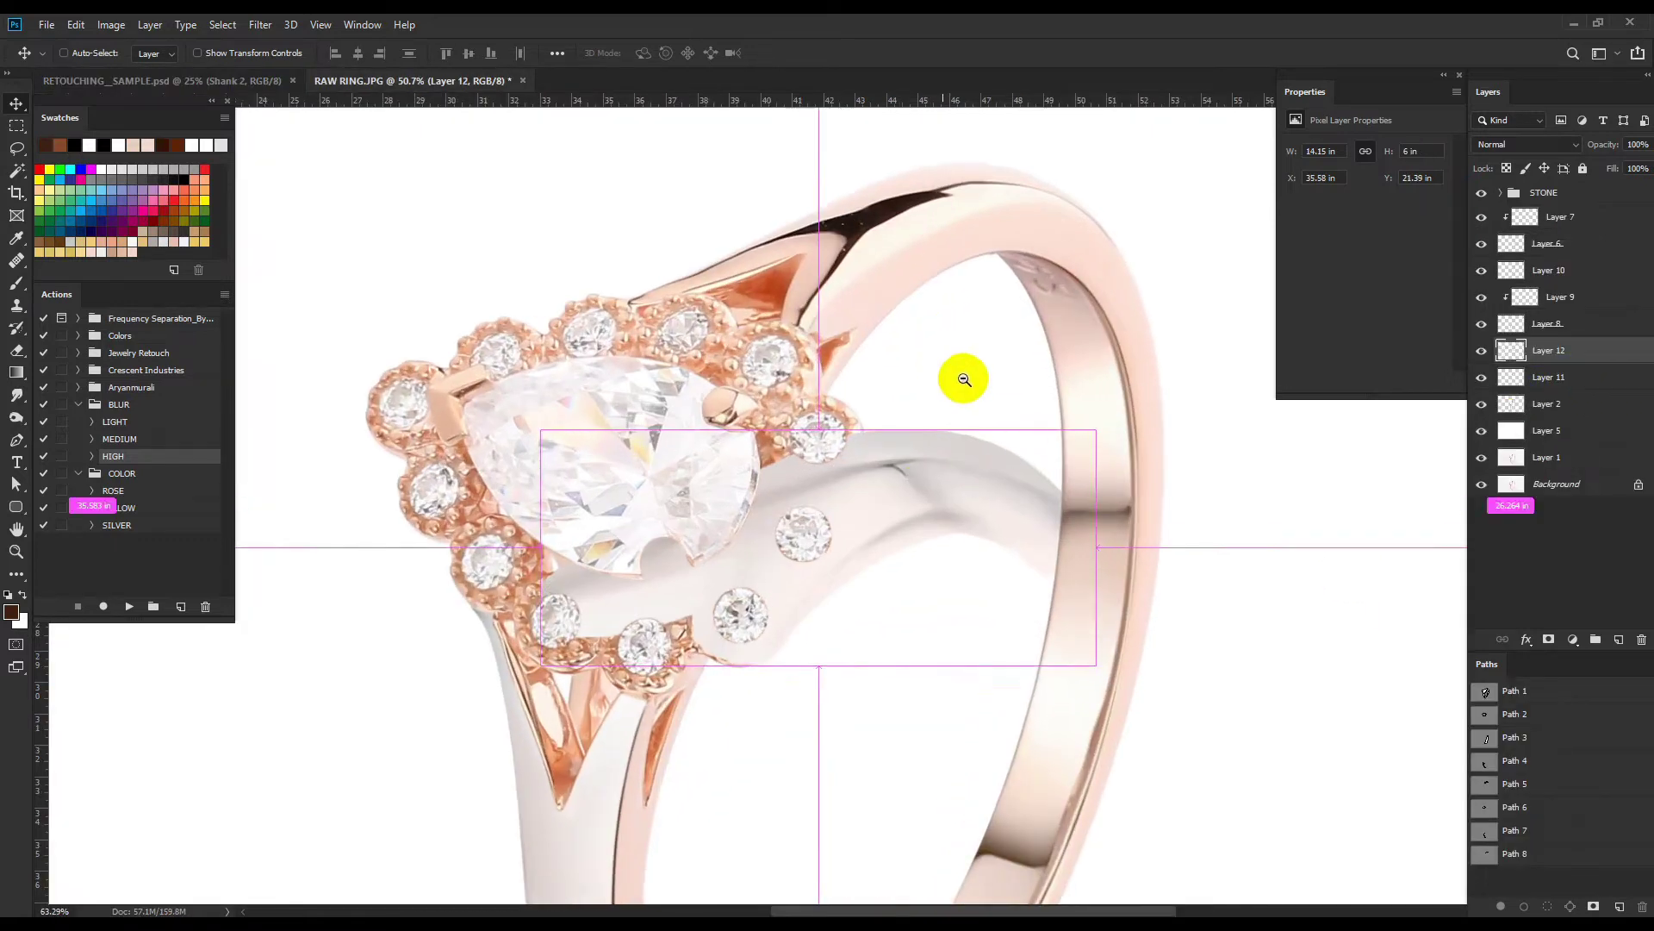
{"action": "scroll", "coordinate": [960, 377], "scroll_direction": "up", "scroll_amount": 1}
{"action": "left_click_drag", "start_coordinate": [960, 377], "coordinate": [958, 231]}
{"action": "key", "text": "Return"}
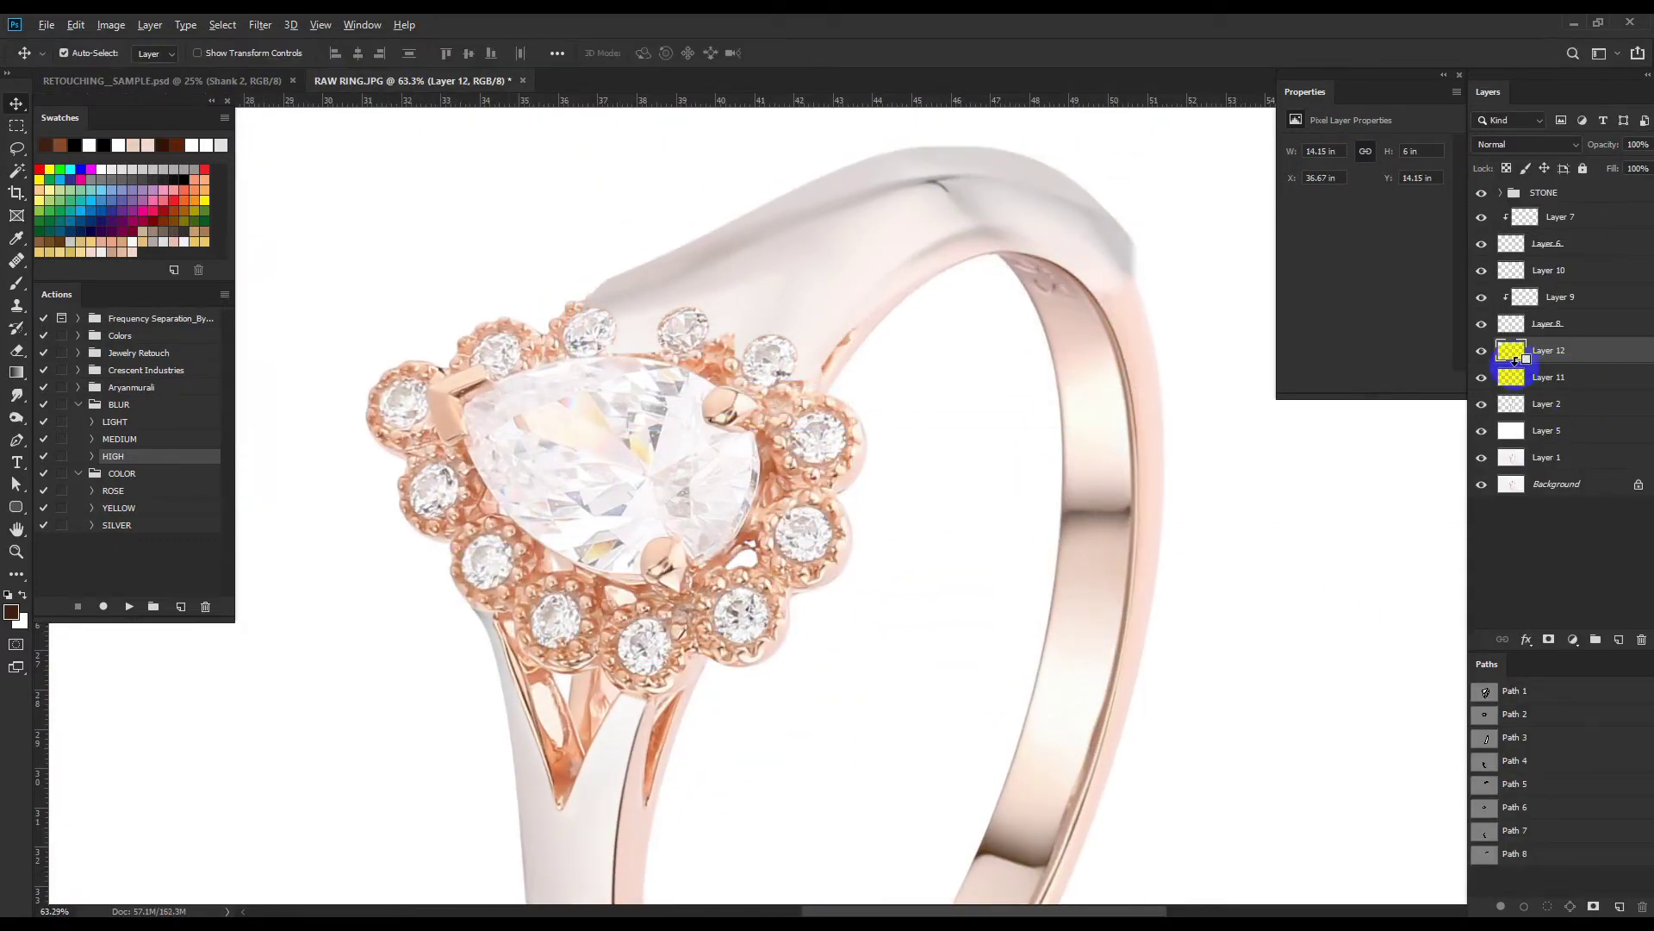
{"action": "left_click", "coordinate": [1516, 364], "text": "alt"}
{"action": "scroll", "coordinate": [990, 288], "scroll_direction": "up", "scroll_amount": 1}
{"action": "left_click_drag", "start_coordinate": [1007, 274], "coordinate": [1004, 268]}
Fill Path 8 on a new layer as a dark edge line blurred 0.8 px.
{"action": "left_click", "coordinate": [1485, 854], "text": "ctrl"}
{"action": "left_click", "coordinate": [1619, 639]}
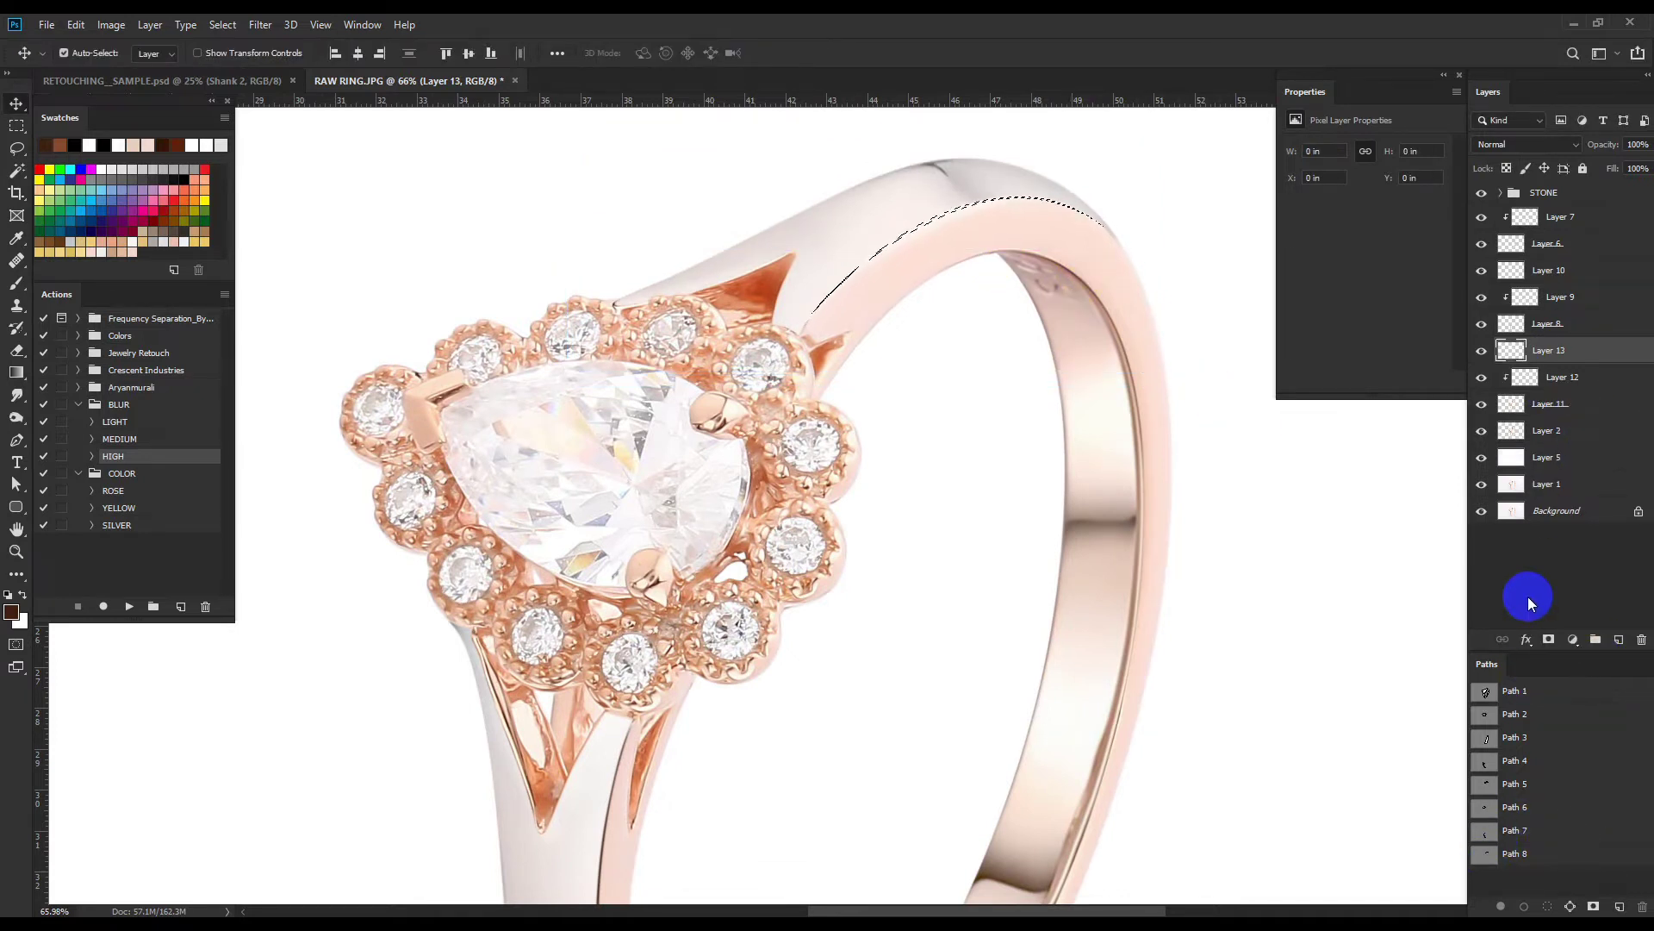
{"action": "key", "text": "F2"}
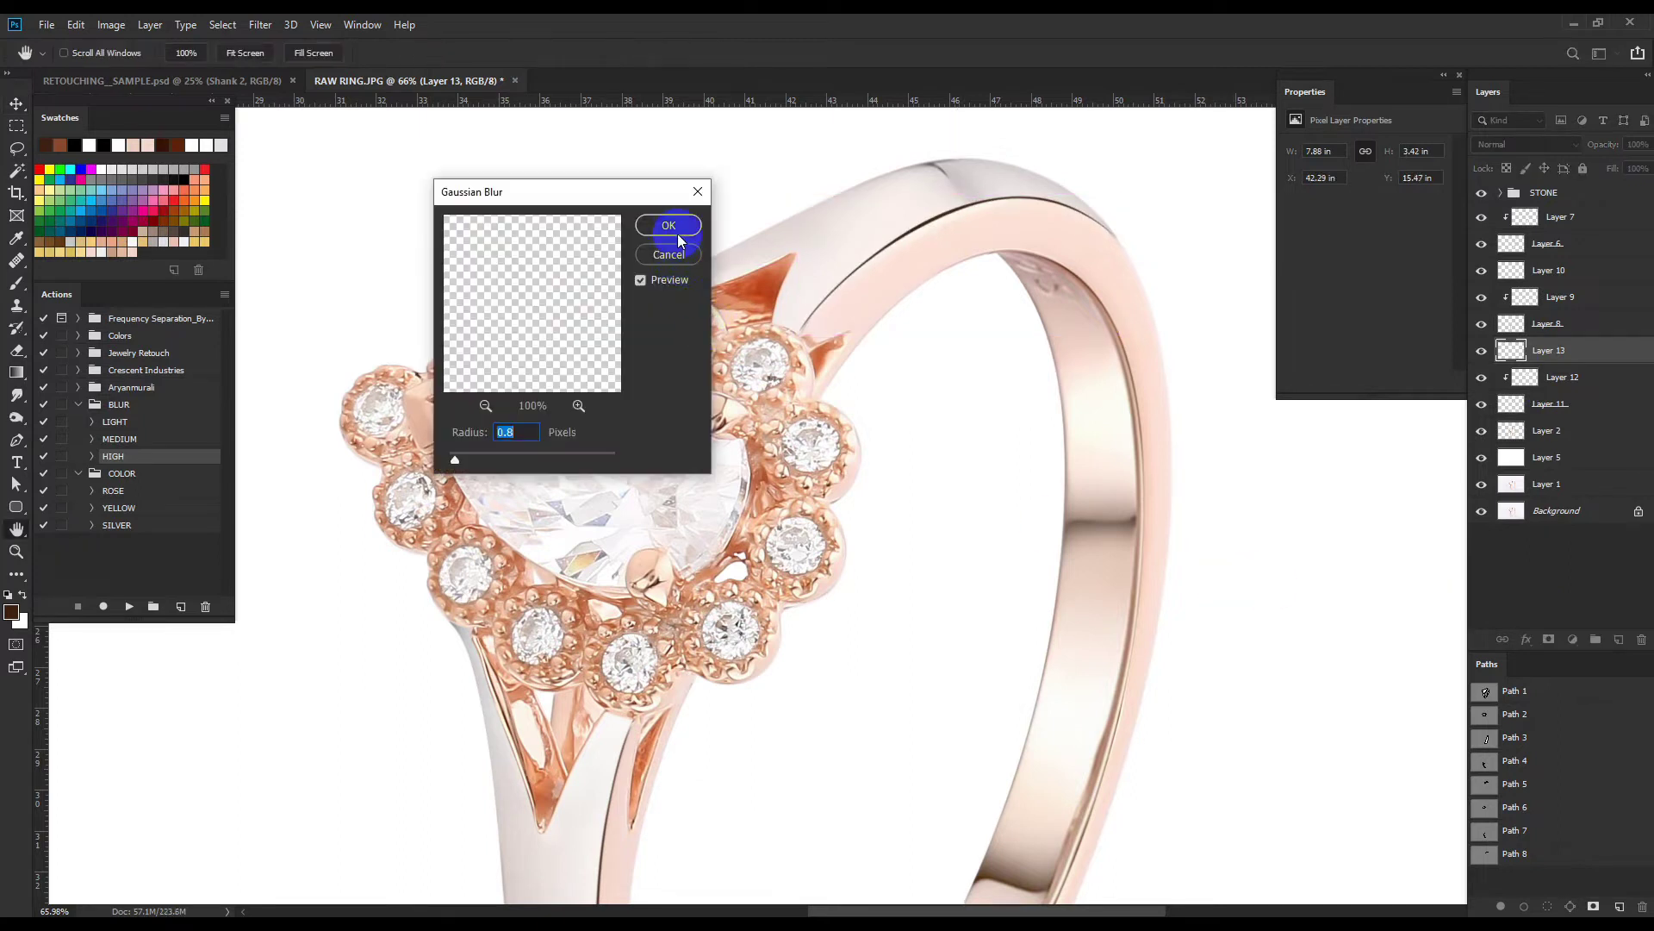
{"action": "left_click", "coordinate": [680, 240]}
{"action": "key", "text": "ctrl+minus"}
{"action": "key", "text": "ctrl+minus"}
{"action": "left_click", "coordinate": [1603, 432]}
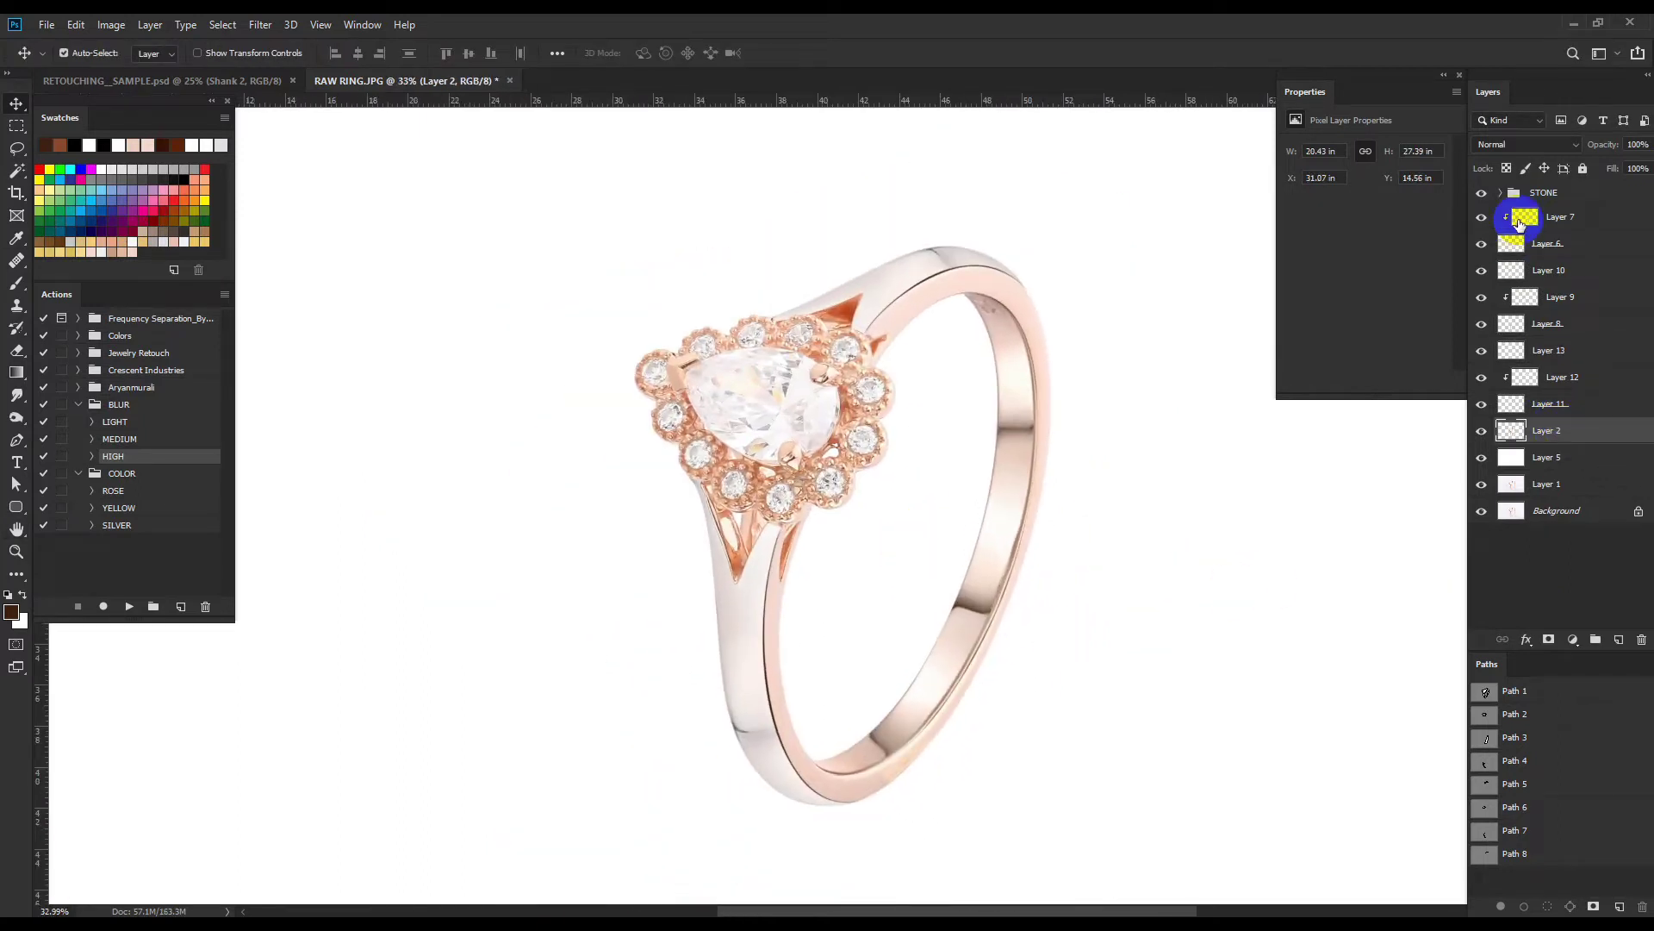
Lock Layer 2's transparency and paint sampled pink at 50% over the orange blotches.
{"action": "left_click", "coordinate": [1507, 168]}
{"action": "key", "text": "b"}
{"action": "scroll", "coordinate": [946, 842], "scroll_direction": "up", "scroll_amount": 3}
{"action": "scroll", "coordinate": [872, 728], "scroll_direction": "up", "scroll_amount": 3}
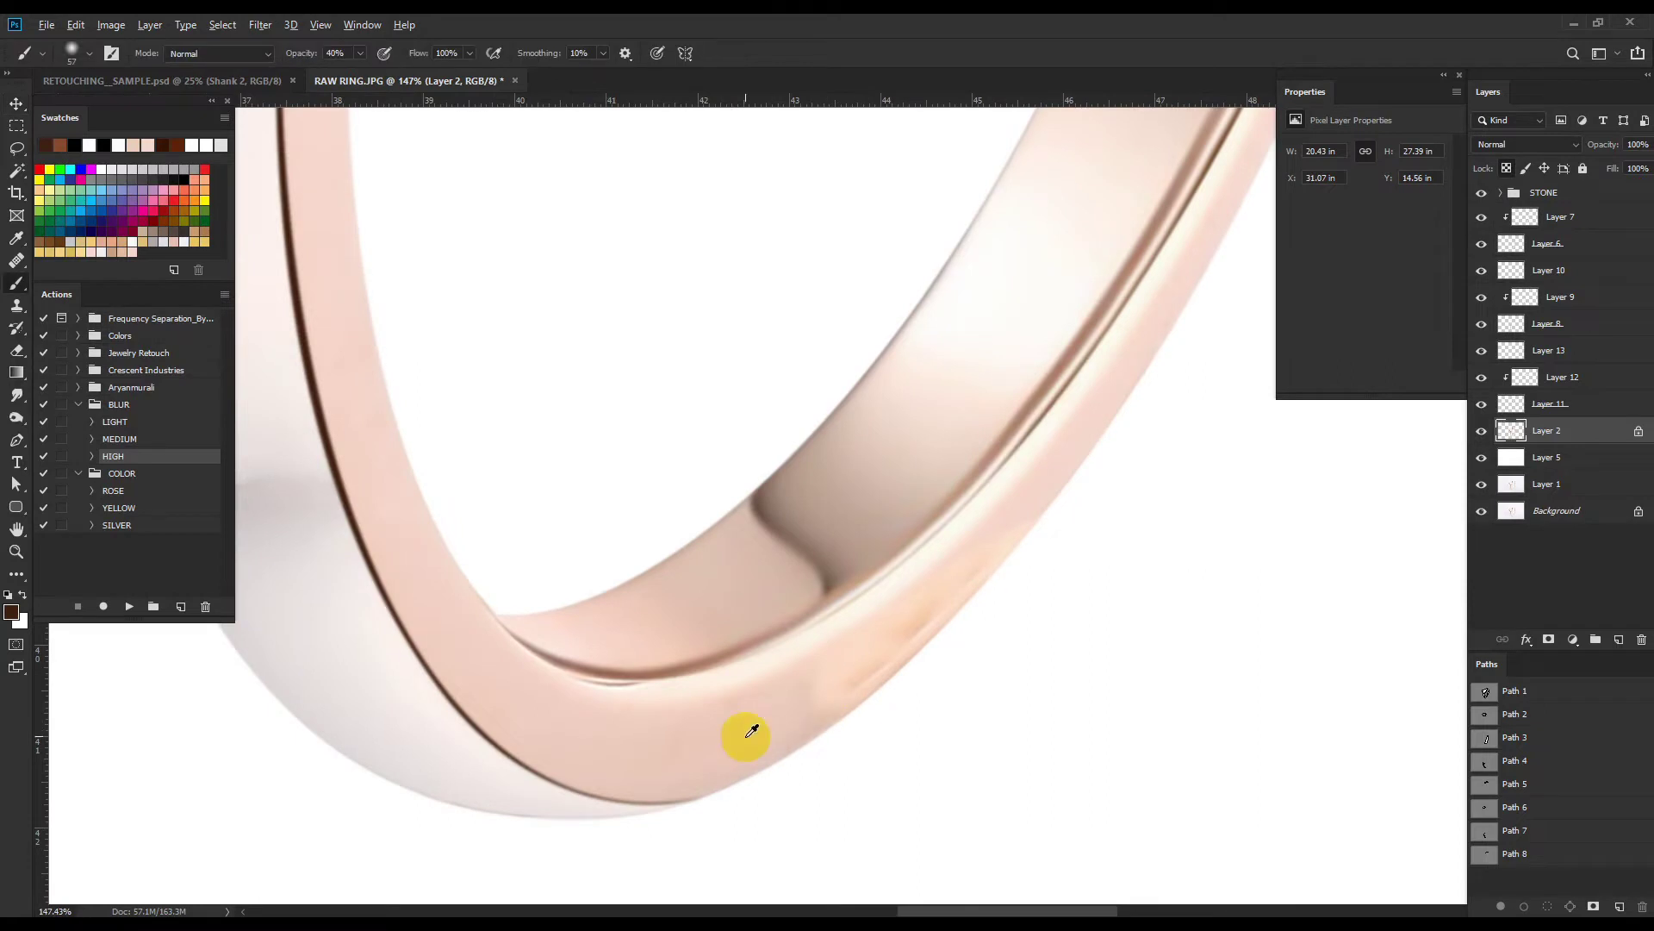
{"action": "left_click", "coordinate": [663, 734], "text": "alt"}
{"action": "key", "text": "5"}
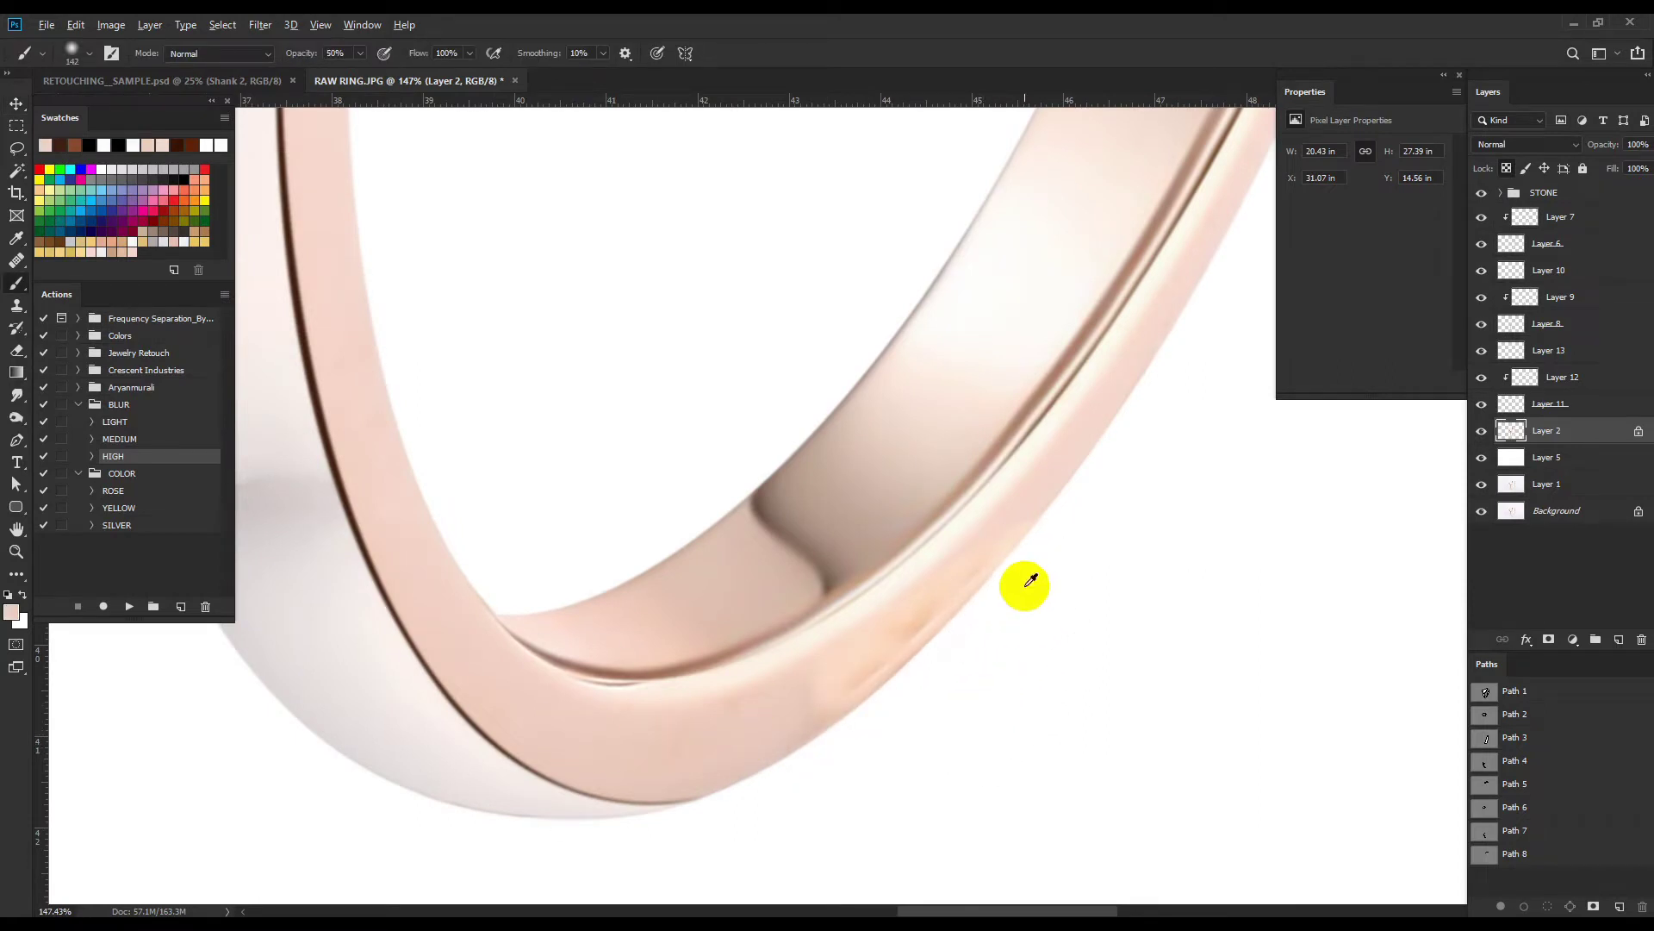
{"action": "mouse_move", "coordinate": [1031, 546]}
{"action": "left_mouse_down"}
{"action": "mouse_move", "coordinate": [839, 705]}
{"action": "mouse_move", "coordinate": [990, 598]}
{"action": "mouse_move", "coordinate": [845, 693]}
{"action": "left_mouse_up"}
Smooth the band's outer edge with a small Smudge brush, then touch it up with the Brush.
{"action": "key", "text": "r"}
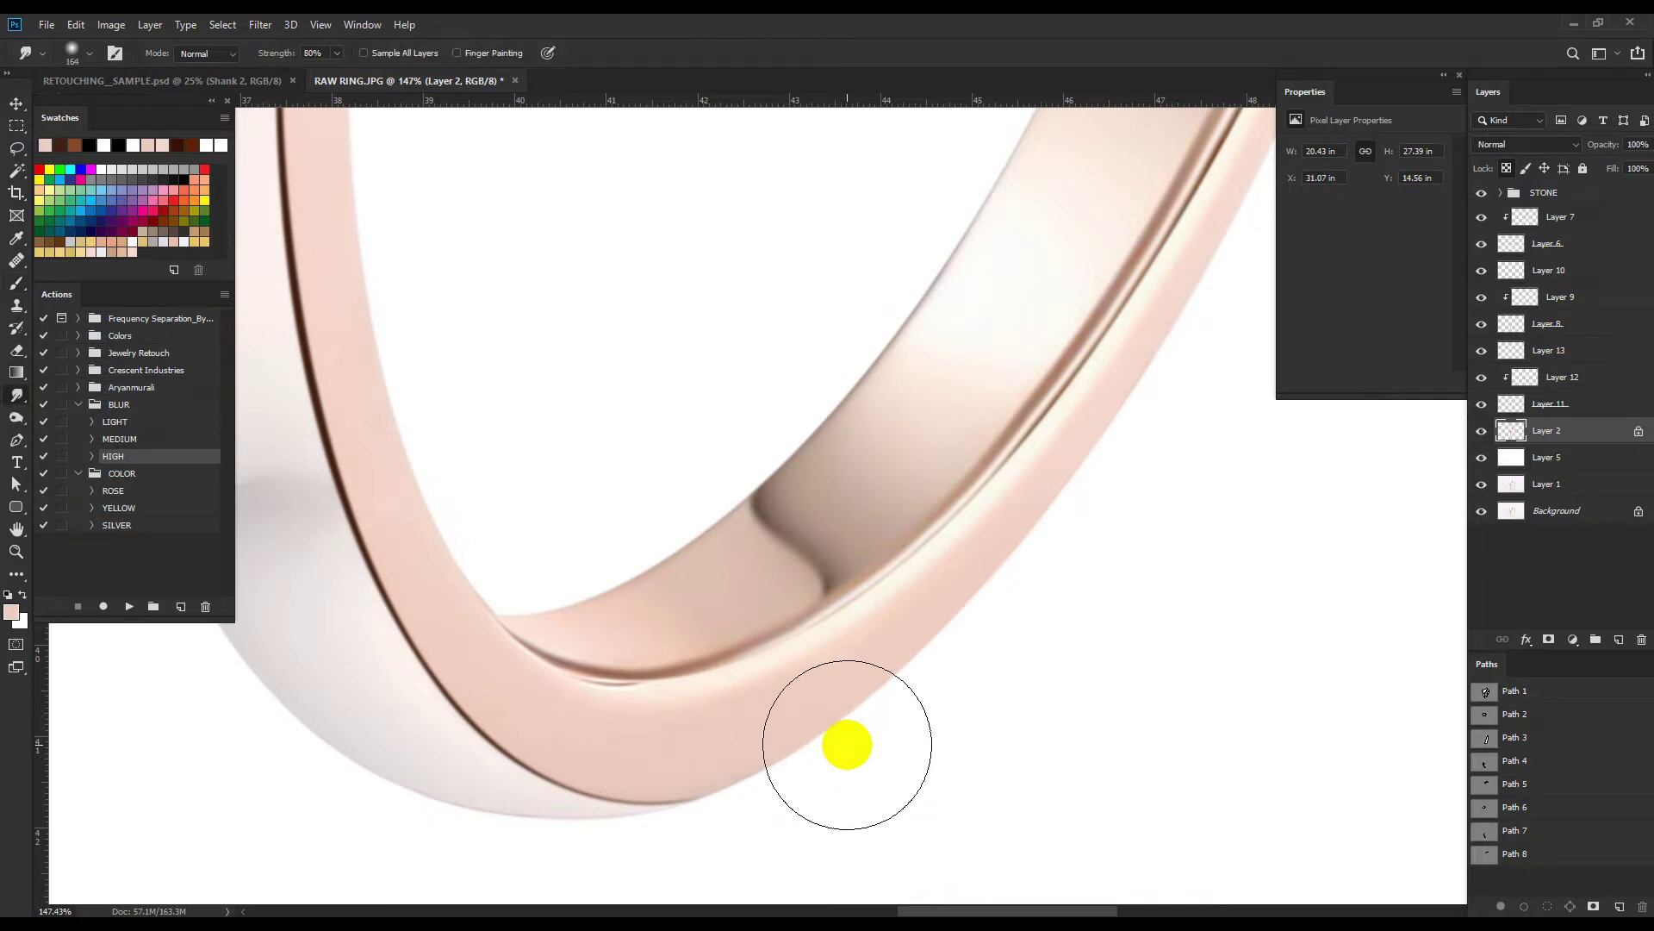
{"action": "left_click_drag", "start_coordinate": [954, 689], "coordinate": [913, 689]}
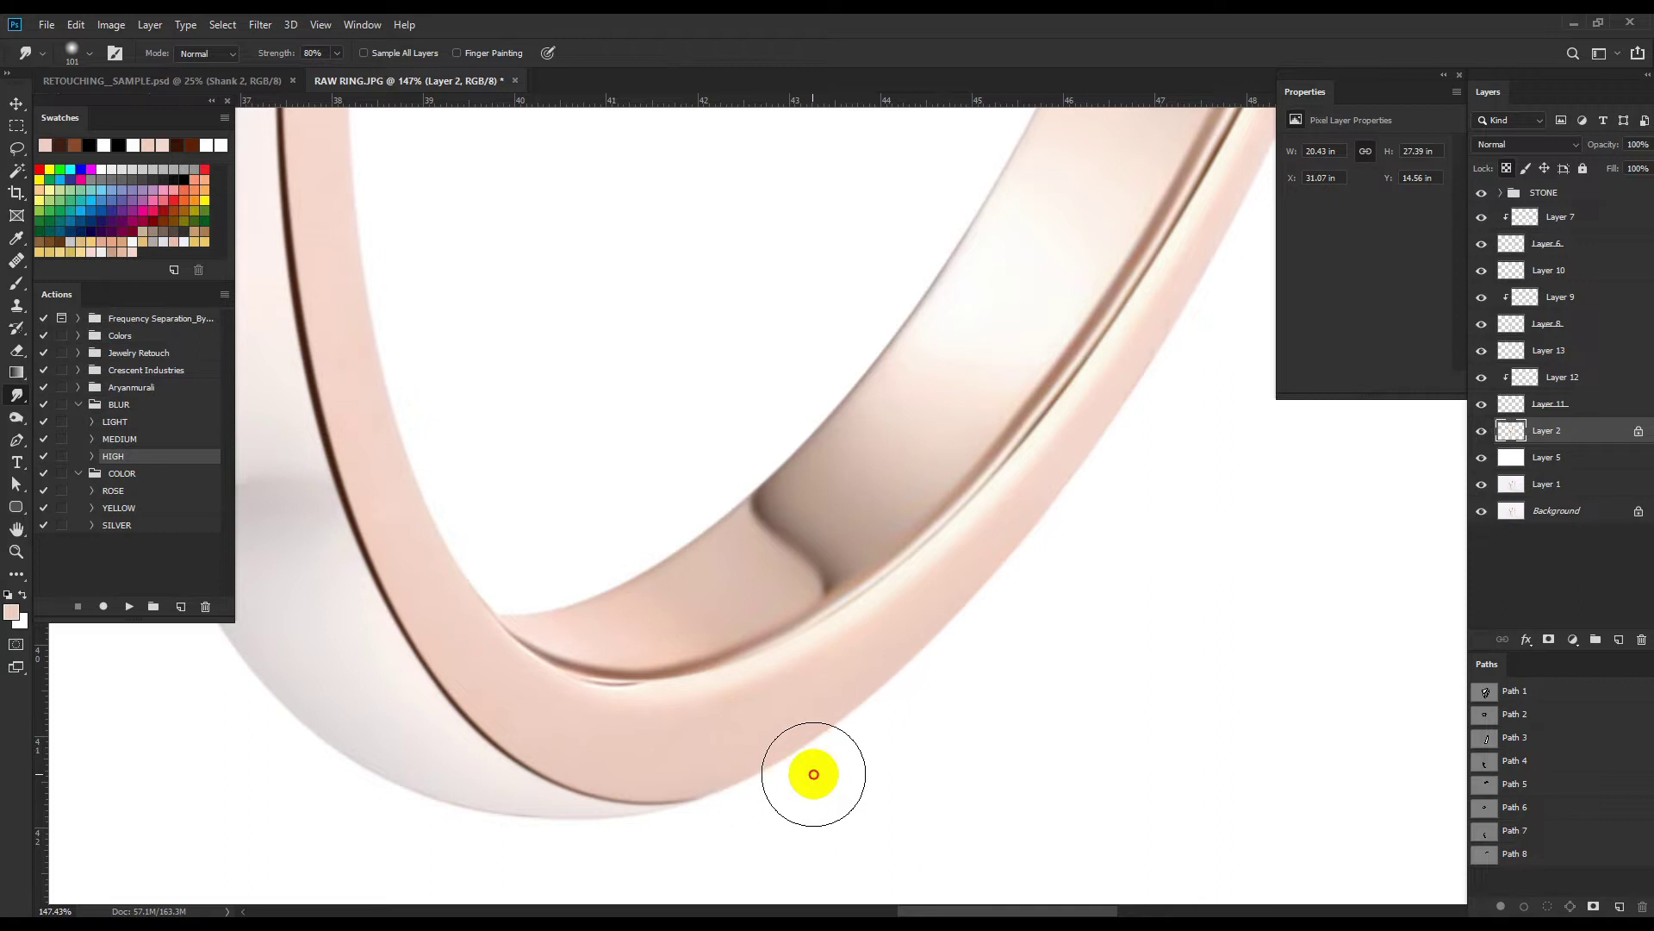
{"action": "scroll", "coordinate": [949, 653], "scroll_direction": "down", "scroll_amount": 4}
{"action": "scroll", "coordinate": [939, 551], "scroll_direction": "up", "scroll_amount": 5}
{"action": "scroll", "coordinate": [913, 422], "scroll_direction": "up", "scroll_amount": 3}
{"action": "key", "text": "b"}
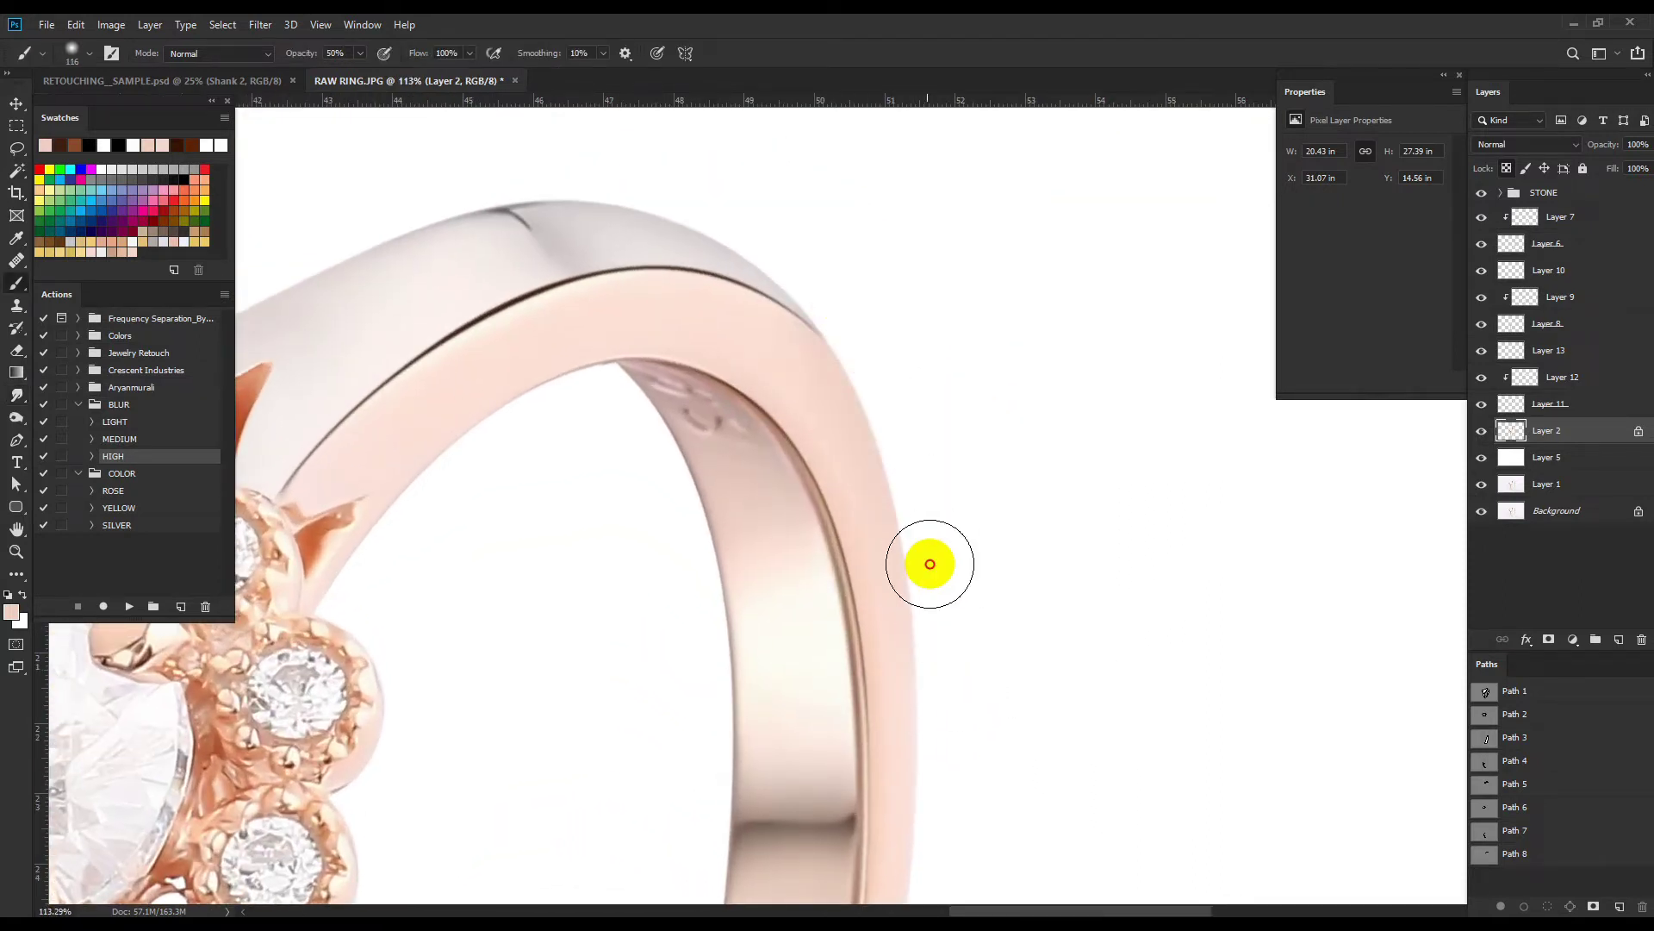
{"action": "scroll", "coordinate": [948, 482], "scroll_direction": "down", "scroll_amount": 4}
{"action": "scroll", "coordinate": [956, 474], "scroll_direction": "down", "scroll_amount": 3}
{"action": "scroll", "coordinate": [965, 517], "scroll_direction": "left", "scroll_amount": 2}
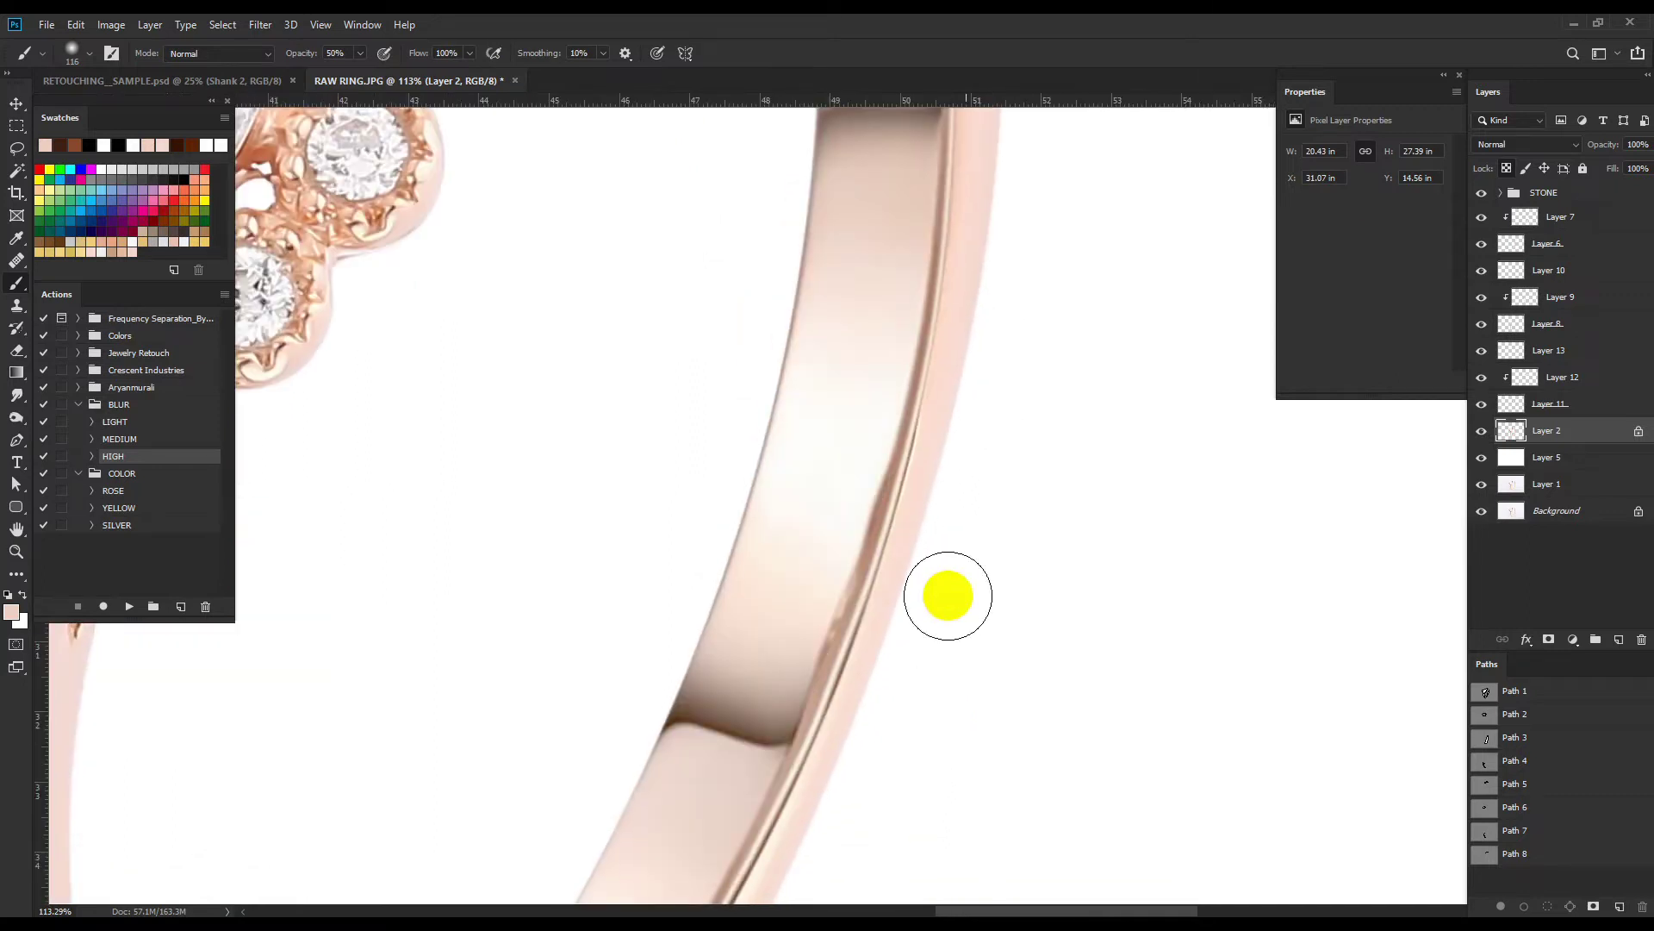
{"action": "scroll", "coordinate": [1090, 554], "scroll_direction": "down", "scroll_amount": 3}
{"action": "scroll", "coordinate": [990, 601], "scroll_direction": "down", "scroll_amount": 3}
{"action": "scroll", "coordinate": [1115, 764], "scroll_direction": "up", "scroll_amount": 5}
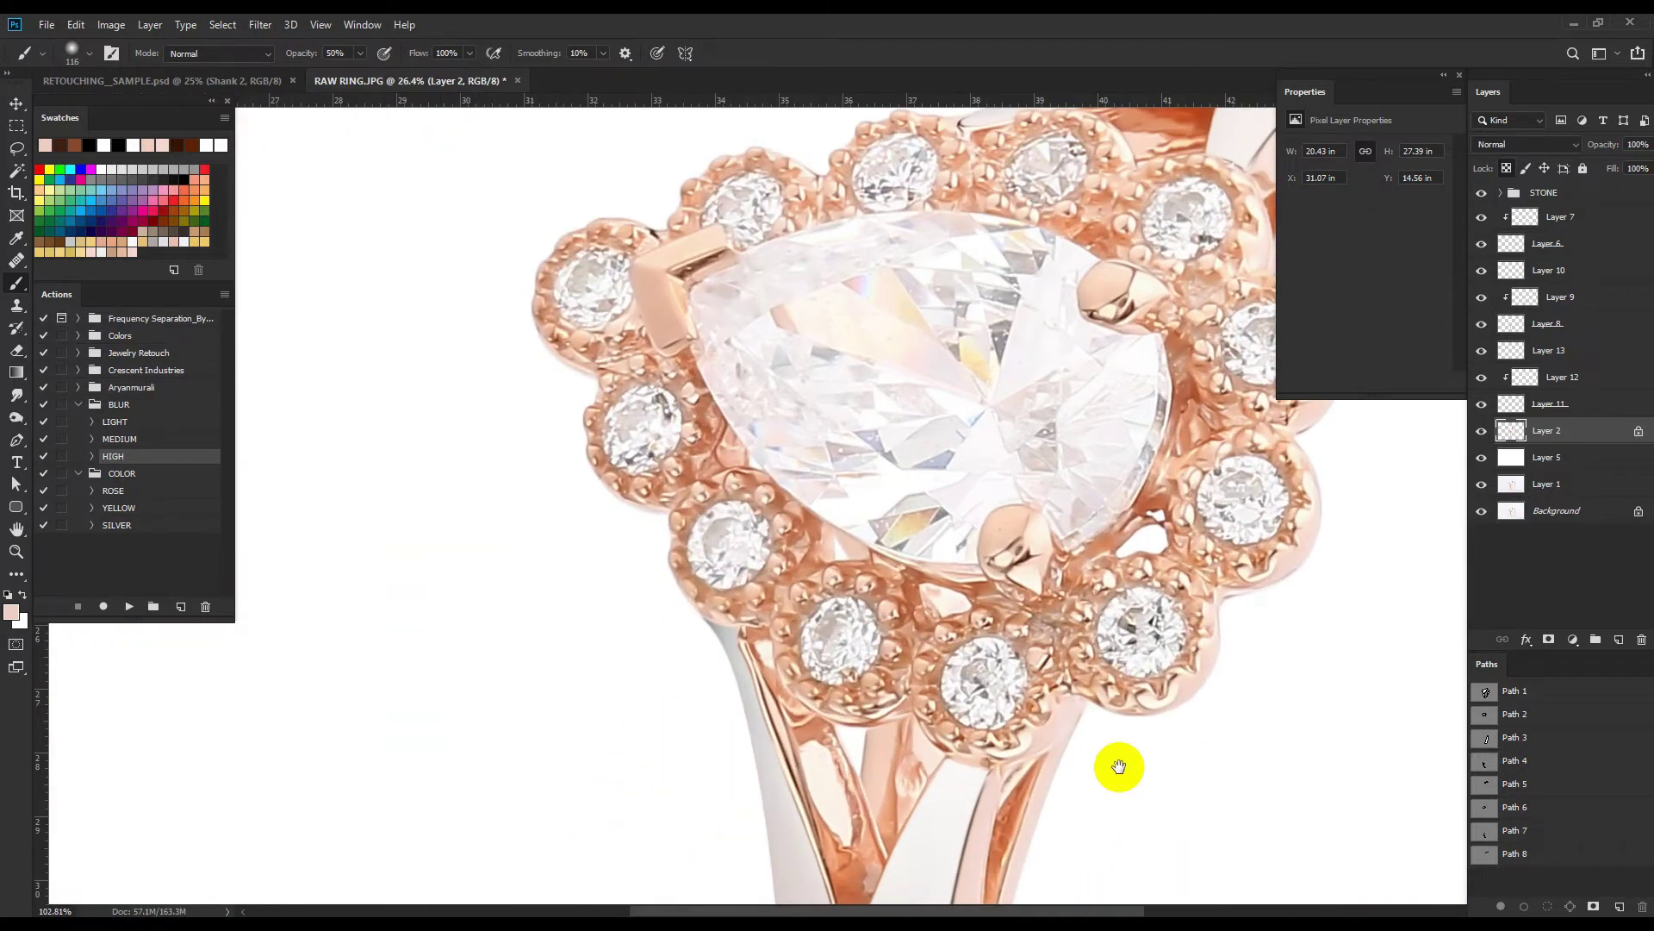
{"action": "scroll", "coordinate": [914, 548], "scroll_direction": "up", "scroll_amount": 3}
Smudge the rose-gold metal between the small halo stones smooth, then ready the Pen tool.
{"action": "scroll", "coordinate": [914, 548], "scroll_direction": "up", "scroll_amount": 1}
{"action": "key", "text": "r"}
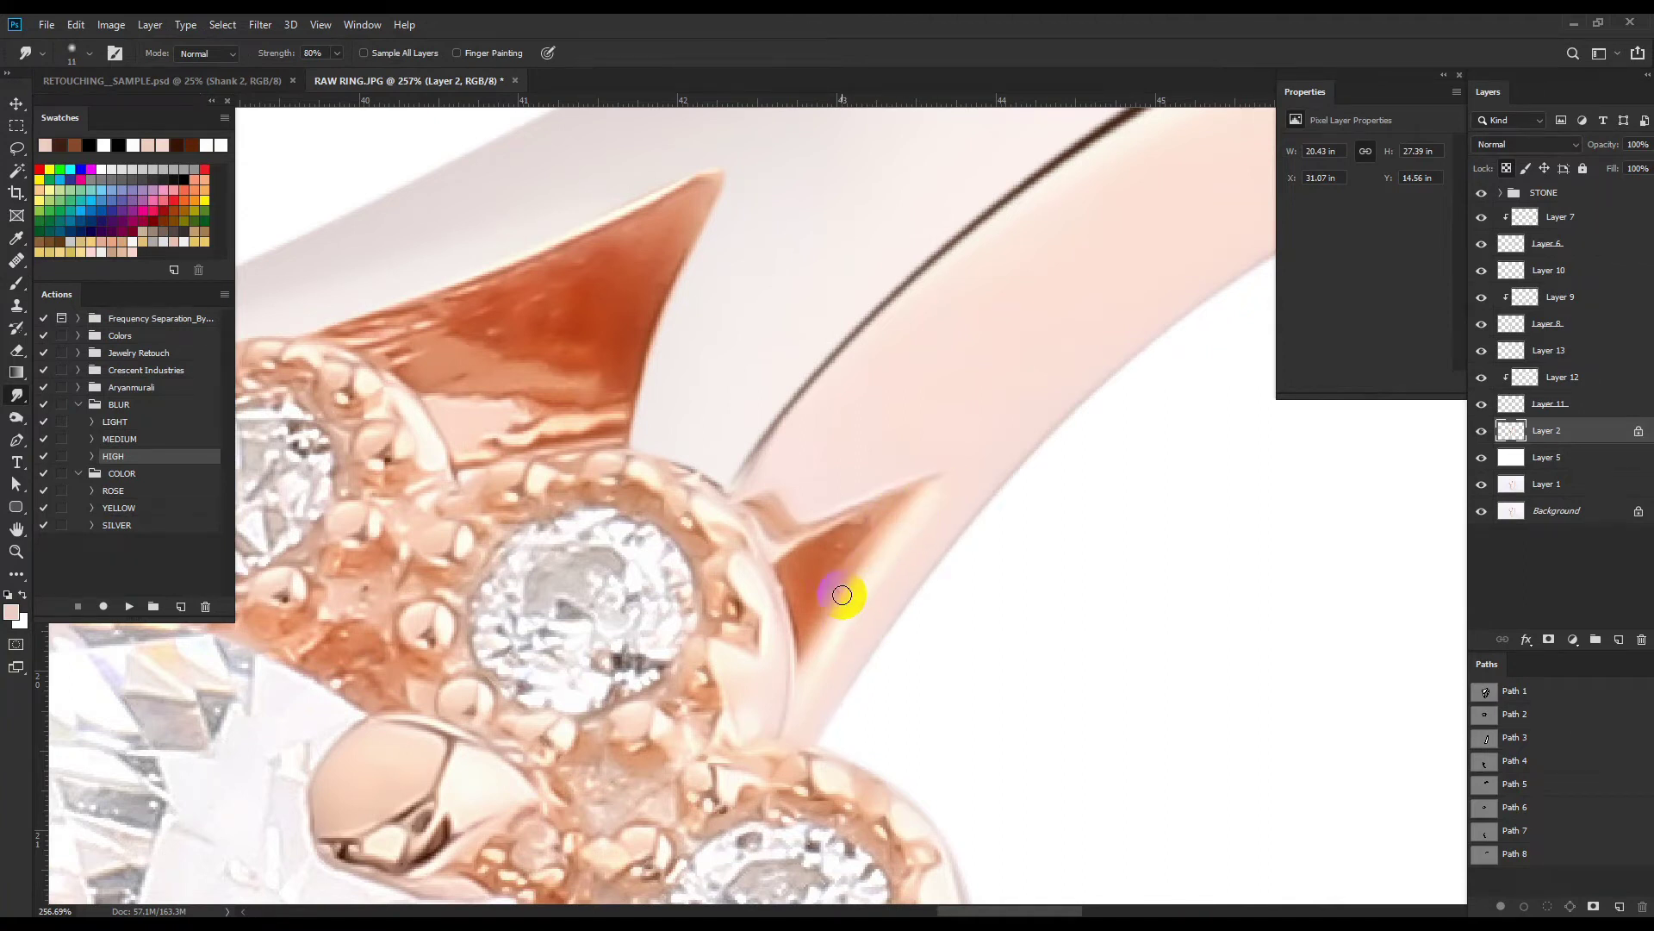
{"action": "scroll", "coordinate": [842, 594], "scroll_direction": "up", "scroll_amount": 1}
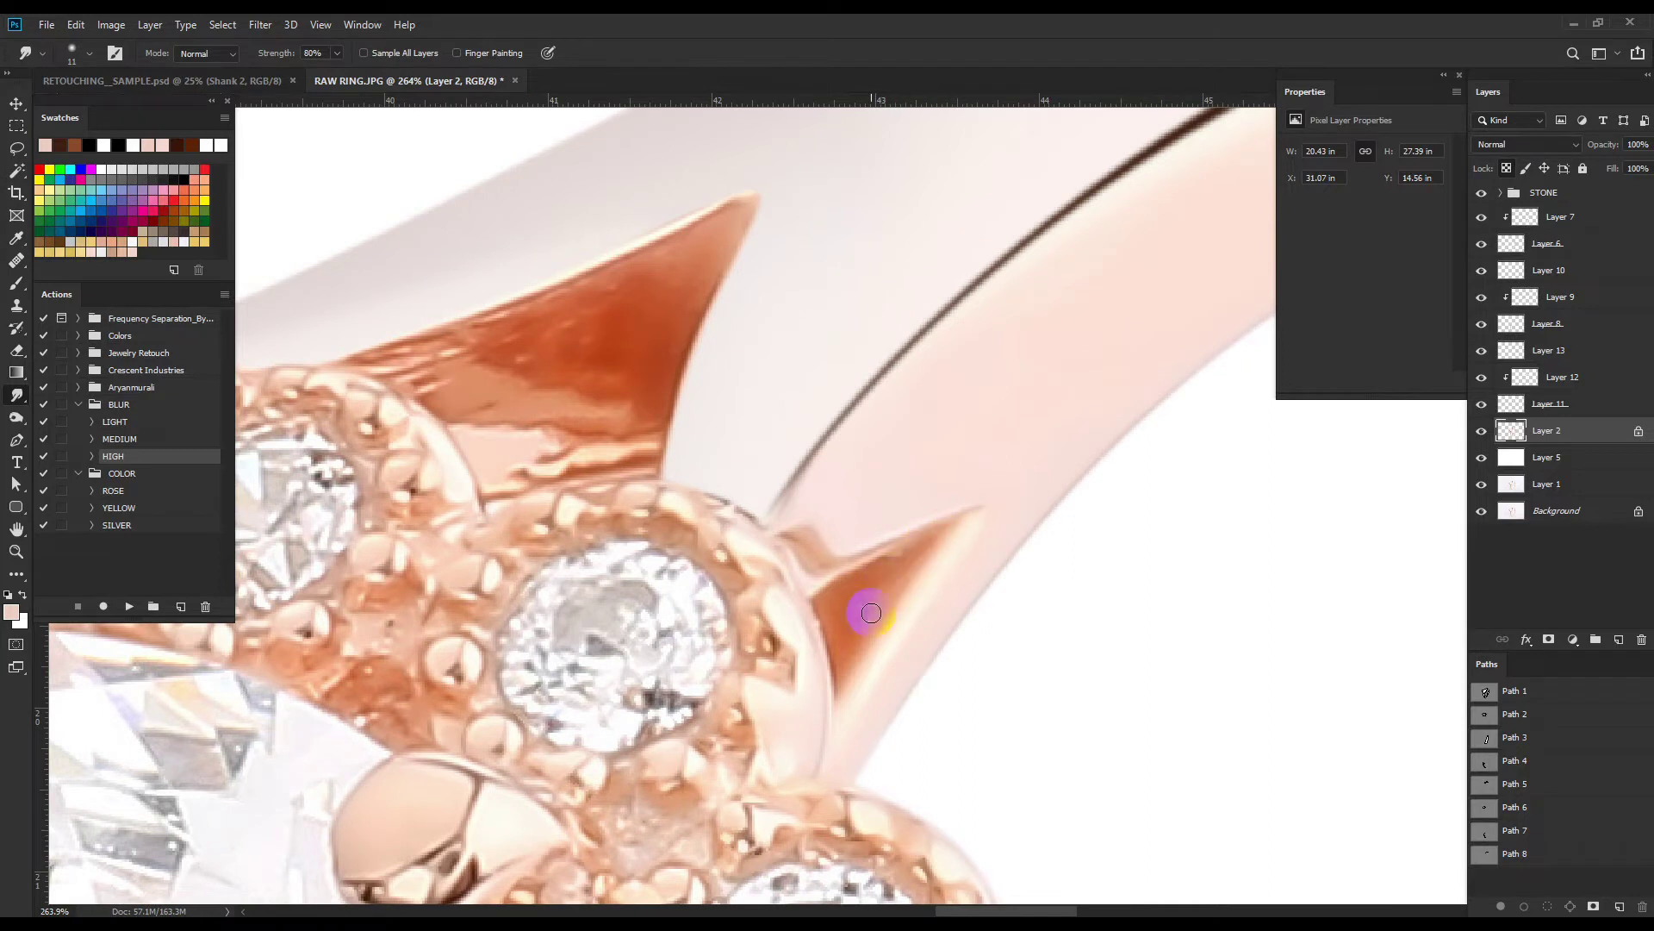
{"action": "scroll", "coordinate": [871, 613], "scroll_direction": "down", "scroll_amount": 5}
{"action": "scroll", "coordinate": [798, 517], "scroll_direction": "up", "scroll_amount": 4}
{"action": "scroll", "coordinate": [930, 446], "scroll_direction": "up", "scroll_amount": 1}
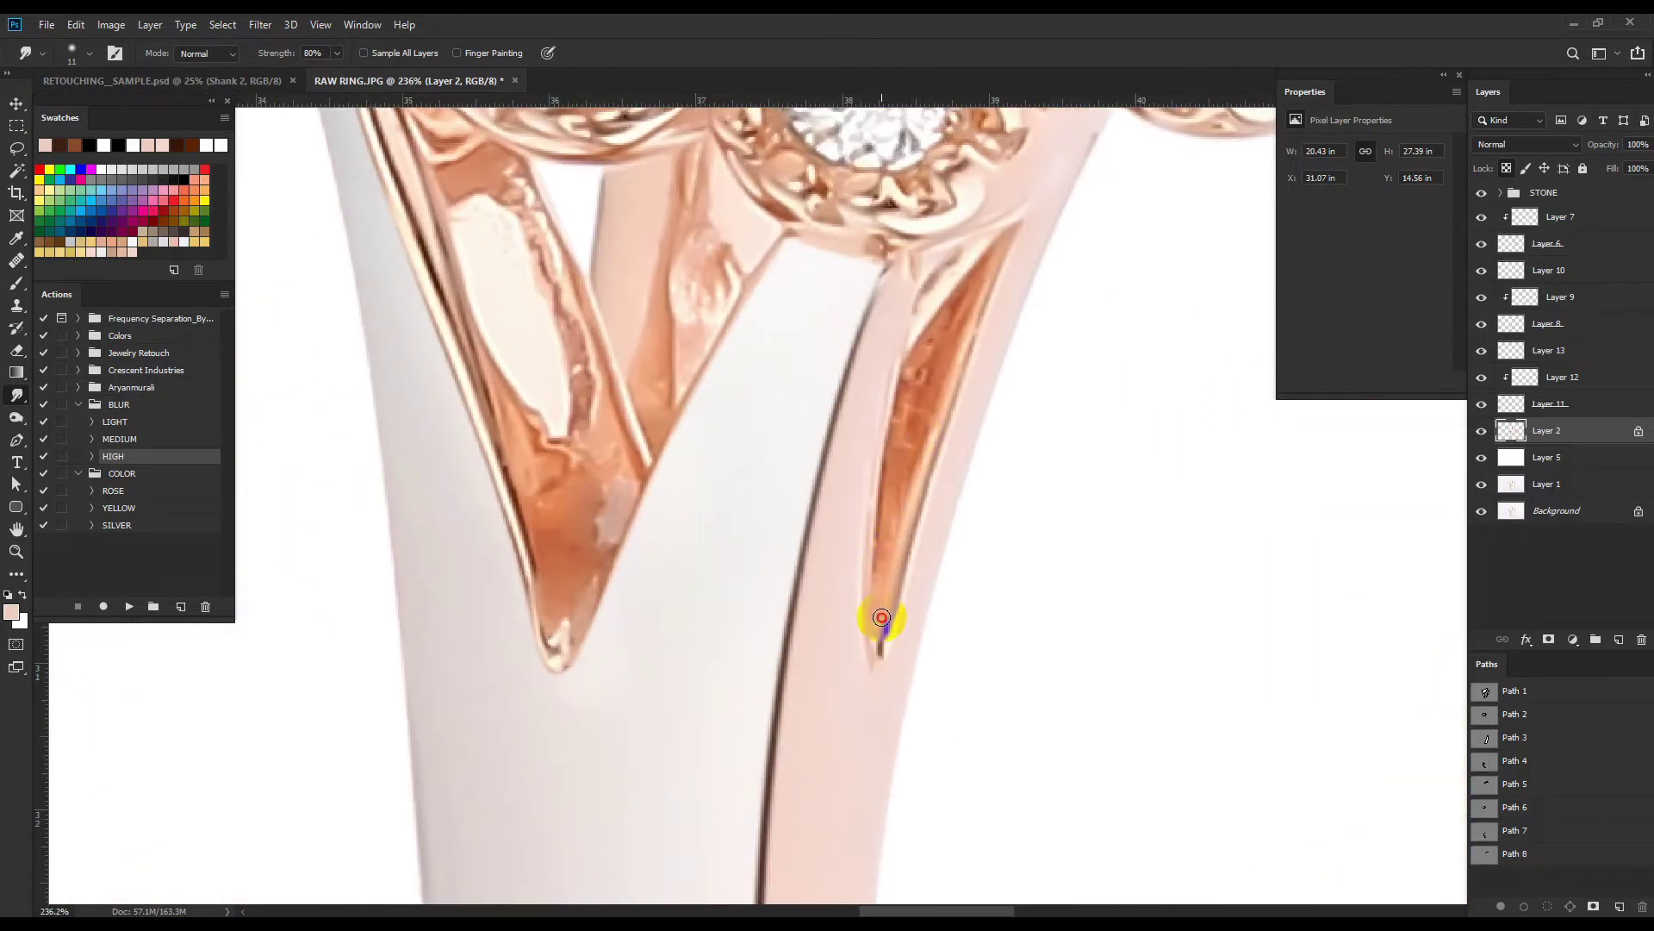
{"action": "scroll", "coordinate": [877, 645], "scroll_direction": "up", "scroll_amount": 3}
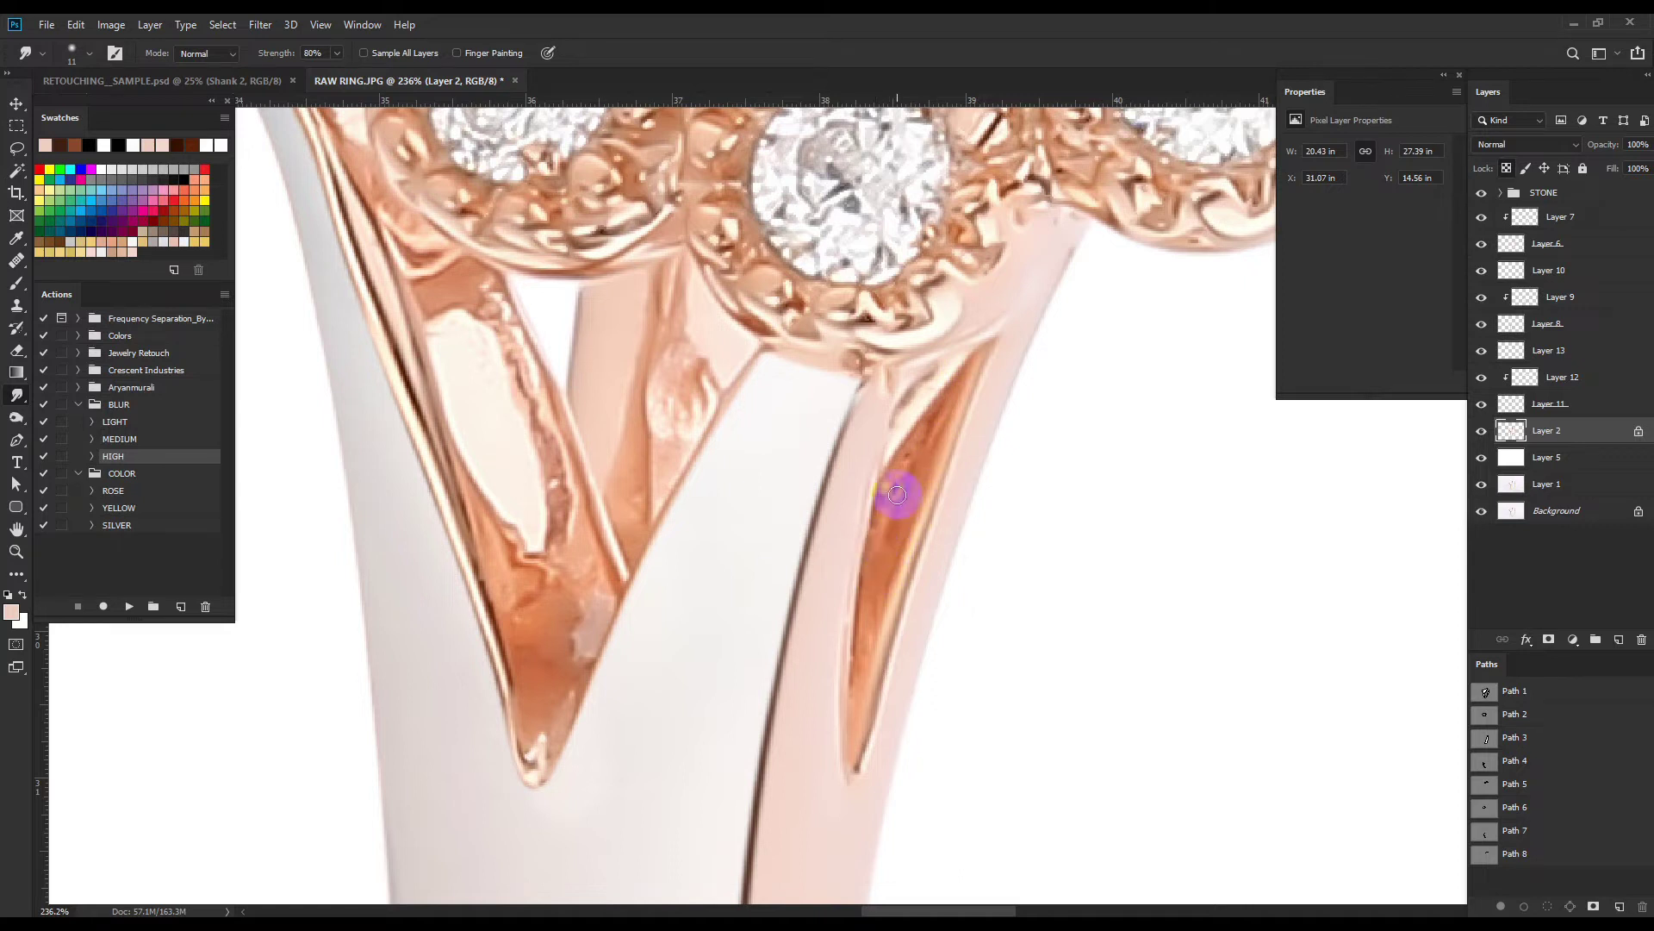
{"action": "scroll", "coordinate": [878, 538], "scroll_direction": "down", "scroll_amount": 3}
{"action": "scroll", "coordinate": [739, 658], "scroll_direction": "up", "scroll_amount": 2}
{"action": "scroll", "coordinate": [750, 647], "scroll_direction": "up", "scroll_amount": 1}
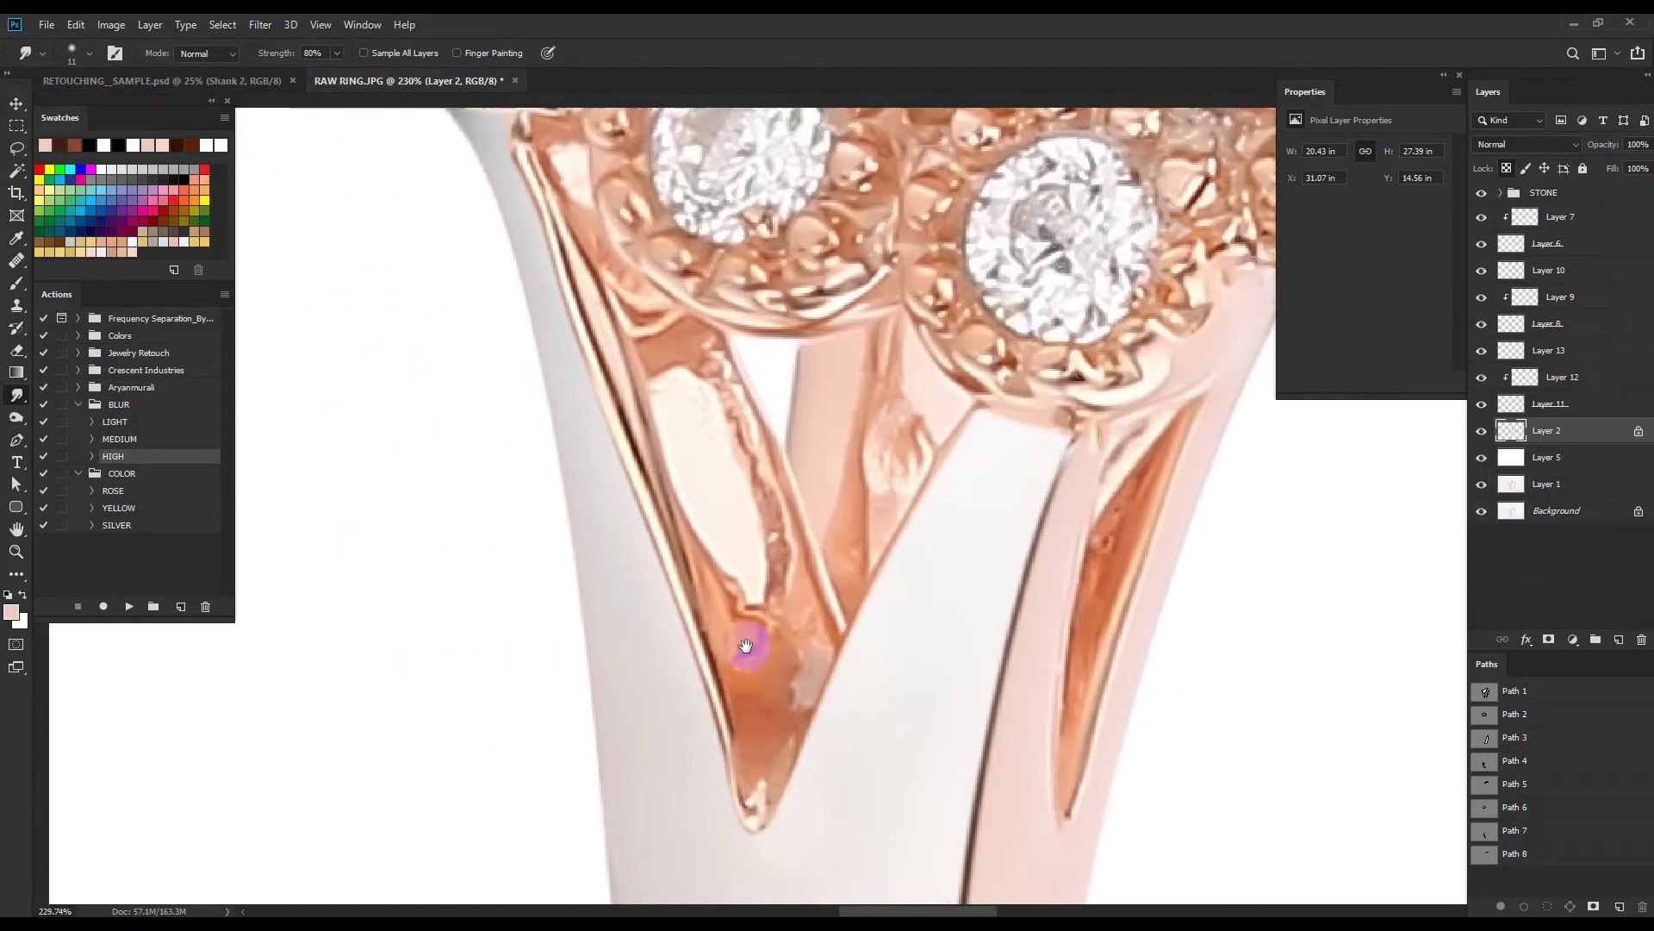
{"action": "scroll", "coordinate": [726, 573], "scroll_direction": "up", "scroll_amount": 1}
{"action": "scroll", "coordinate": [767, 556], "scroll_direction": "up", "scroll_amount": 1}
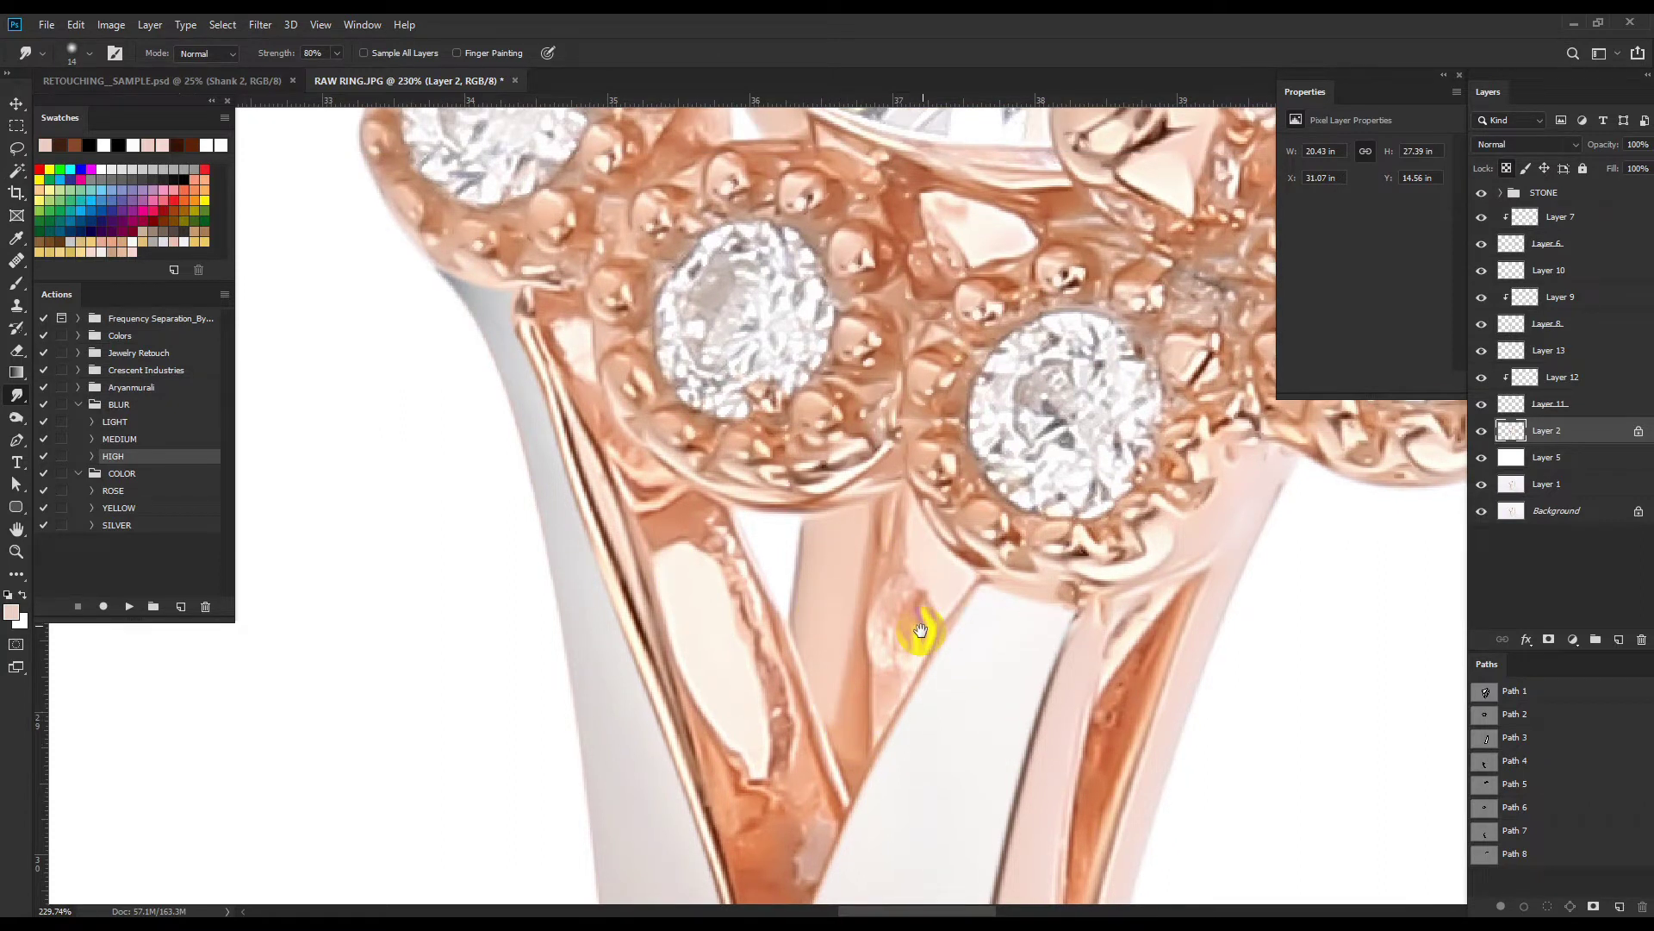
{"action": "scroll", "coordinate": [920, 632], "scroll_direction": "down", "scroll_amount": 1}
{"action": "scroll", "coordinate": [878, 735], "scroll_direction": "down", "scroll_amount": 1}
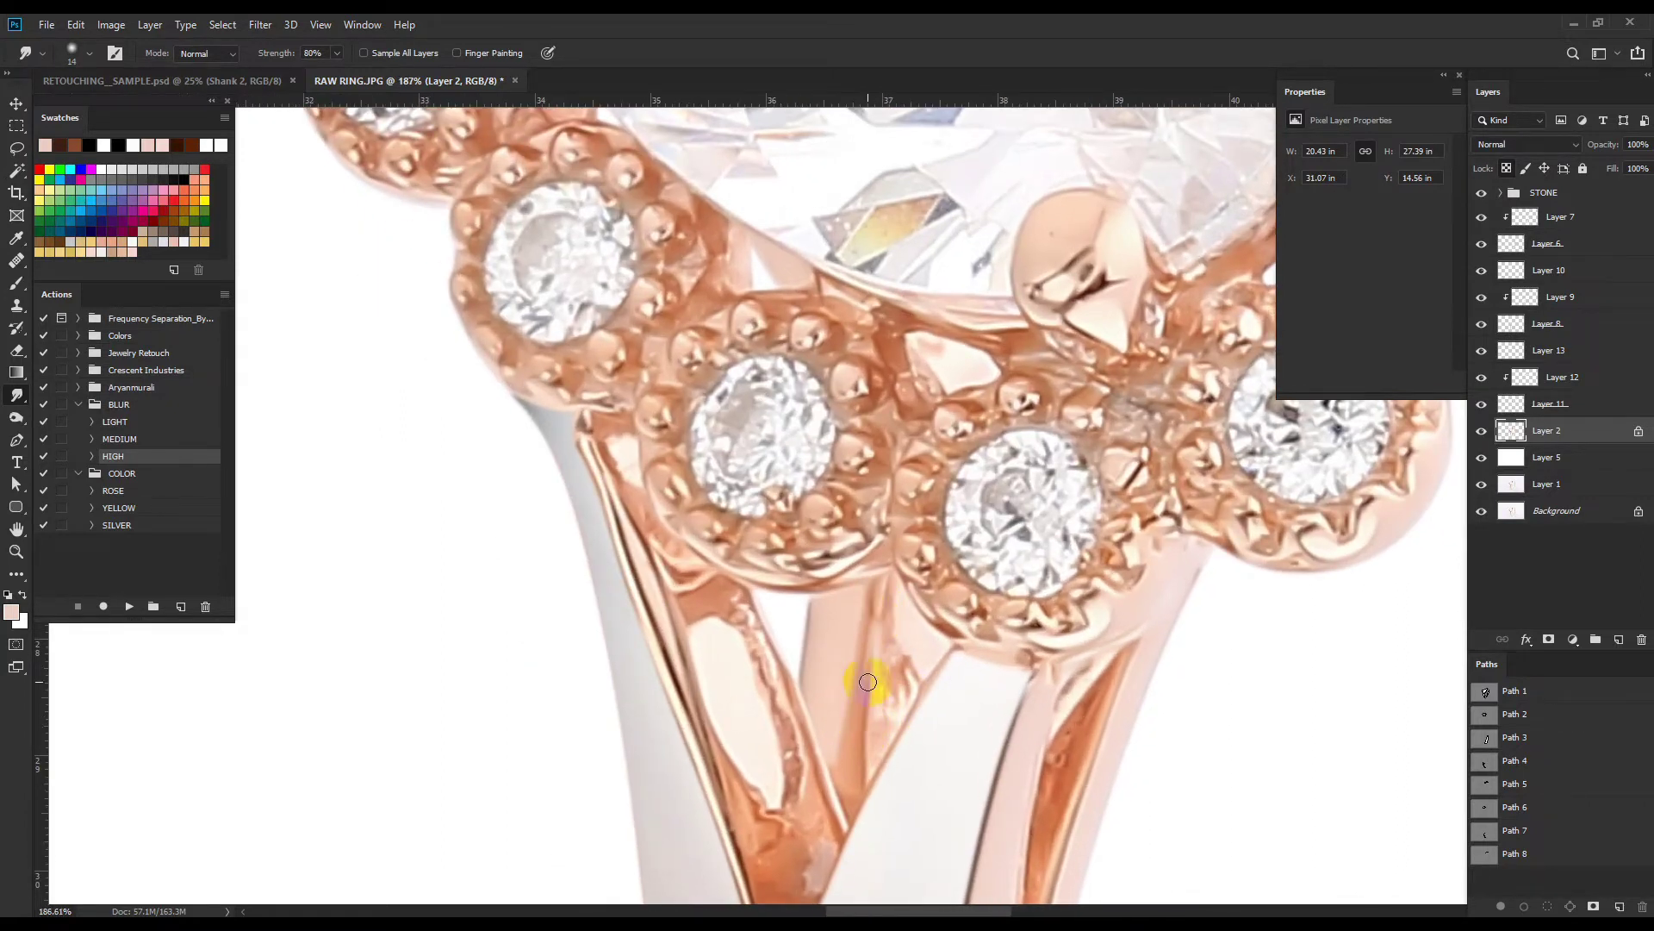
{"action": "scroll", "coordinate": [866, 672], "scroll_direction": "down", "scroll_amount": 2}
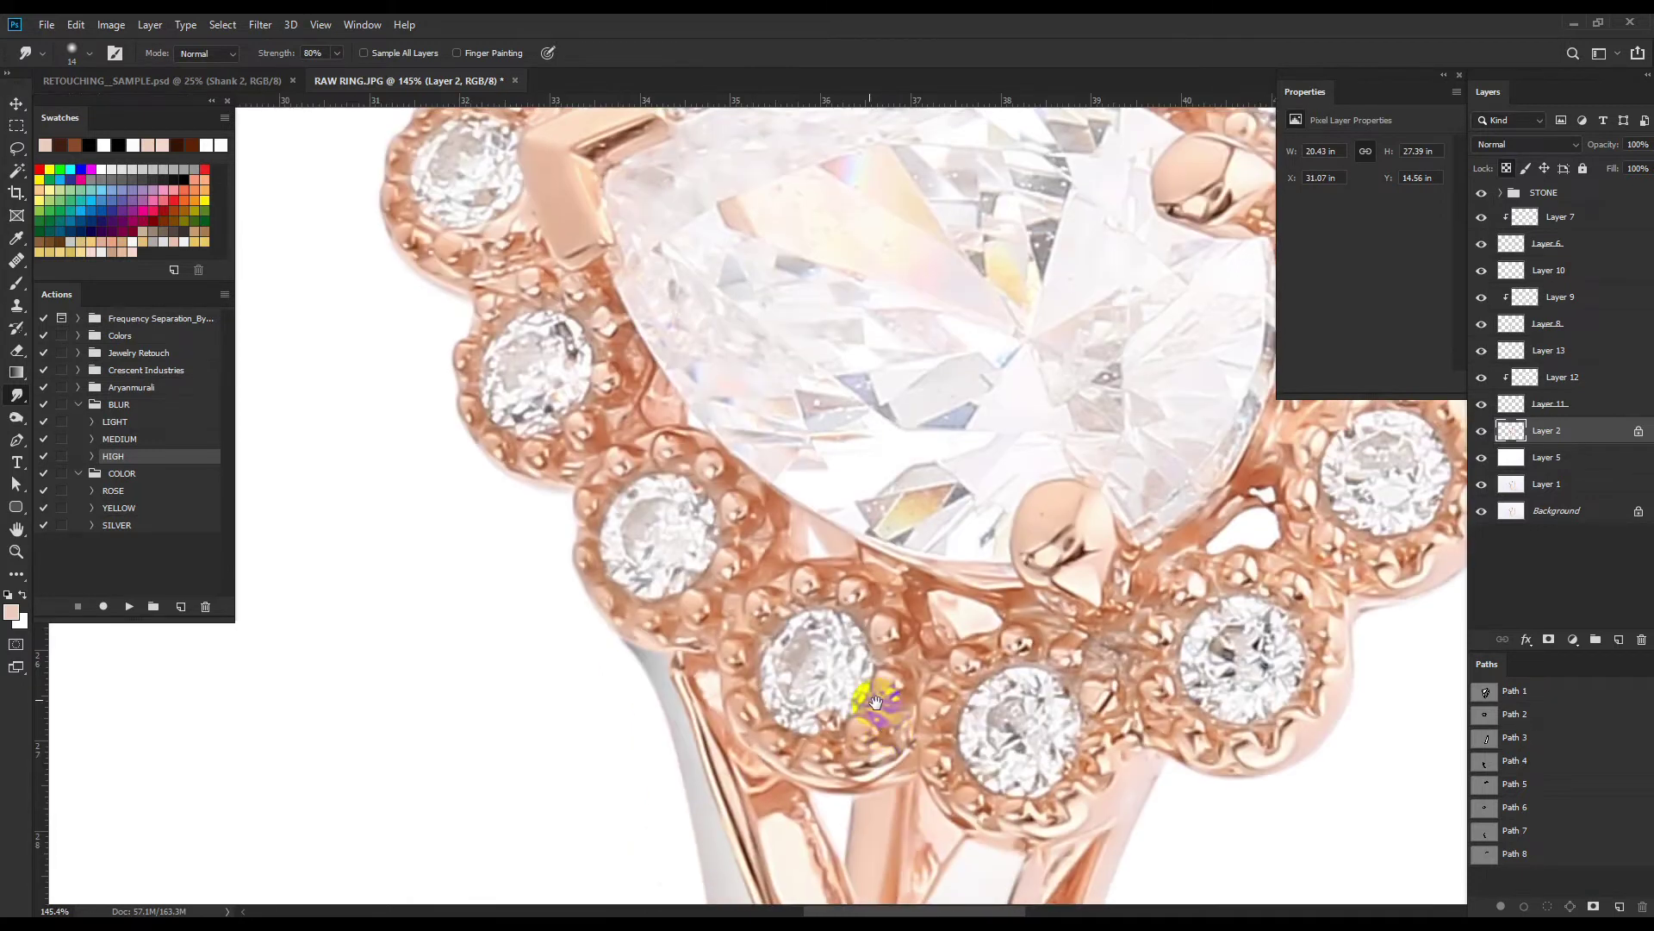
{"action": "scroll", "coordinate": [657, 546], "scroll_direction": "up", "scroll_amount": 3}
{"action": "key", "text": "p"}
{"action": "scroll", "coordinate": [657, 543], "scroll_direction": "up", "scroll_amount": 1}
Outline the left prong face with a Pen path and copy it to its own layer.
{"action": "left_click", "coordinate": [623, 598]}
{"action": "left_click", "coordinate": [693, 562]}
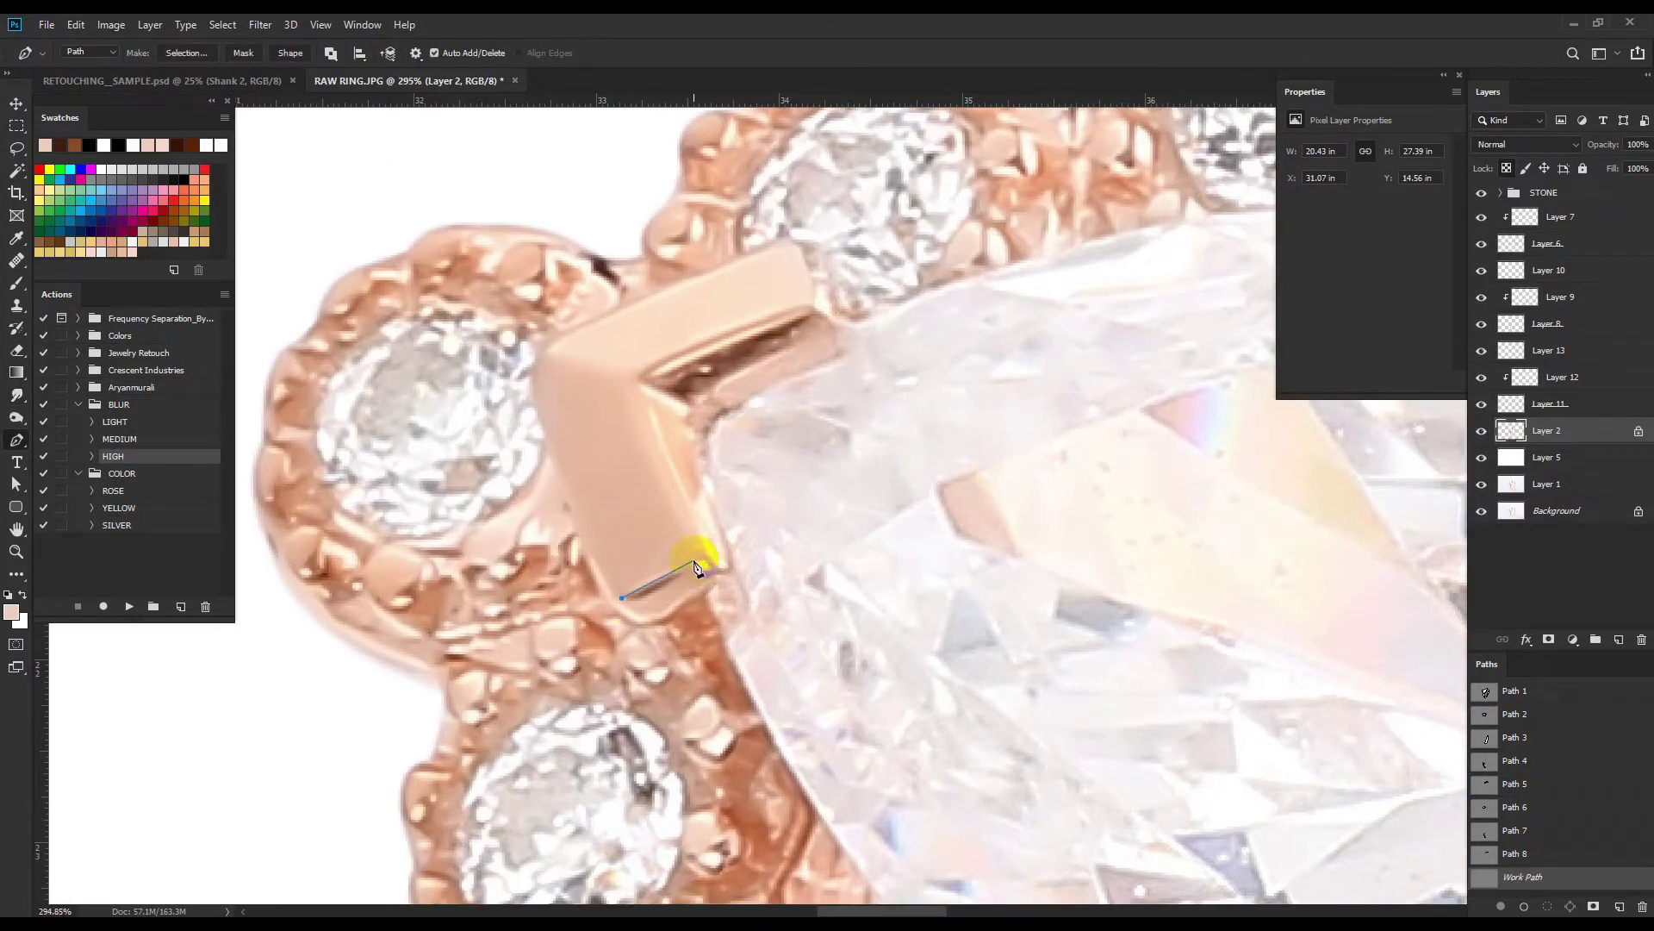
{"action": "left_click", "coordinate": [651, 485]}
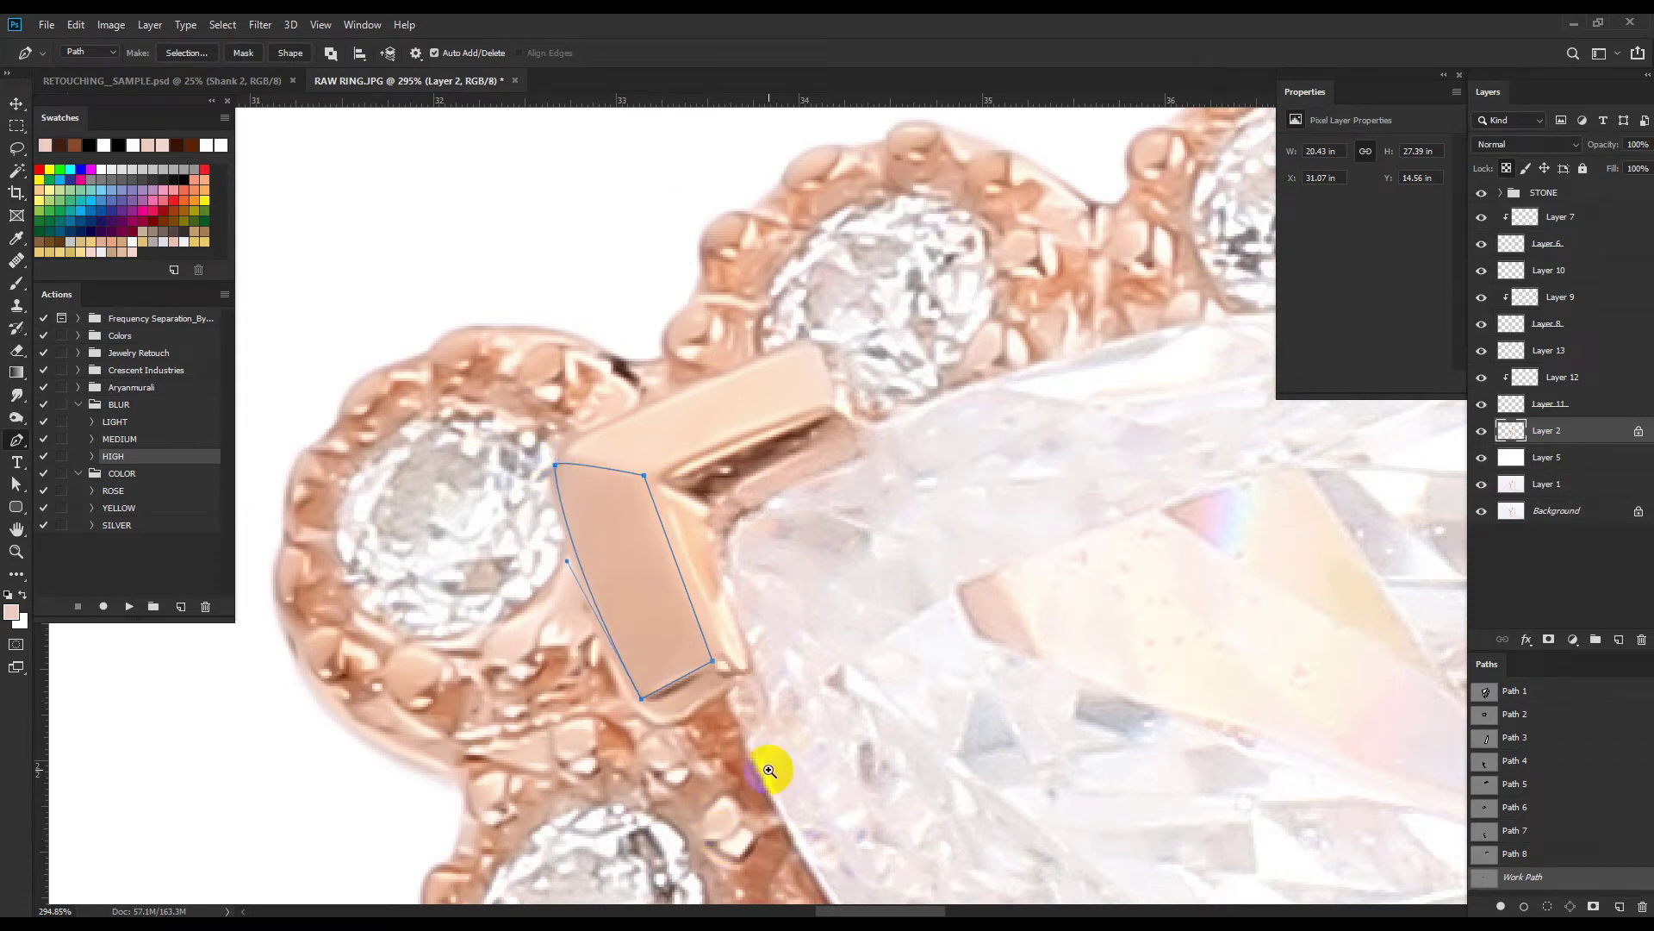
{"action": "scroll", "coordinate": [769, 769], "scroll_direction": "down", "scroll_amount": 3}
{"action": "key", "text": "ctrl+Return"}
{"action": "key", "text": "ctrl+j"}
Try a soft brush on the prong copy, then undo it.
{"action": "key", "text": "b"}
{"action": "scroll", "coordinate": [775, 586], "scroll_direction": "up", "scroll_amount": 2}
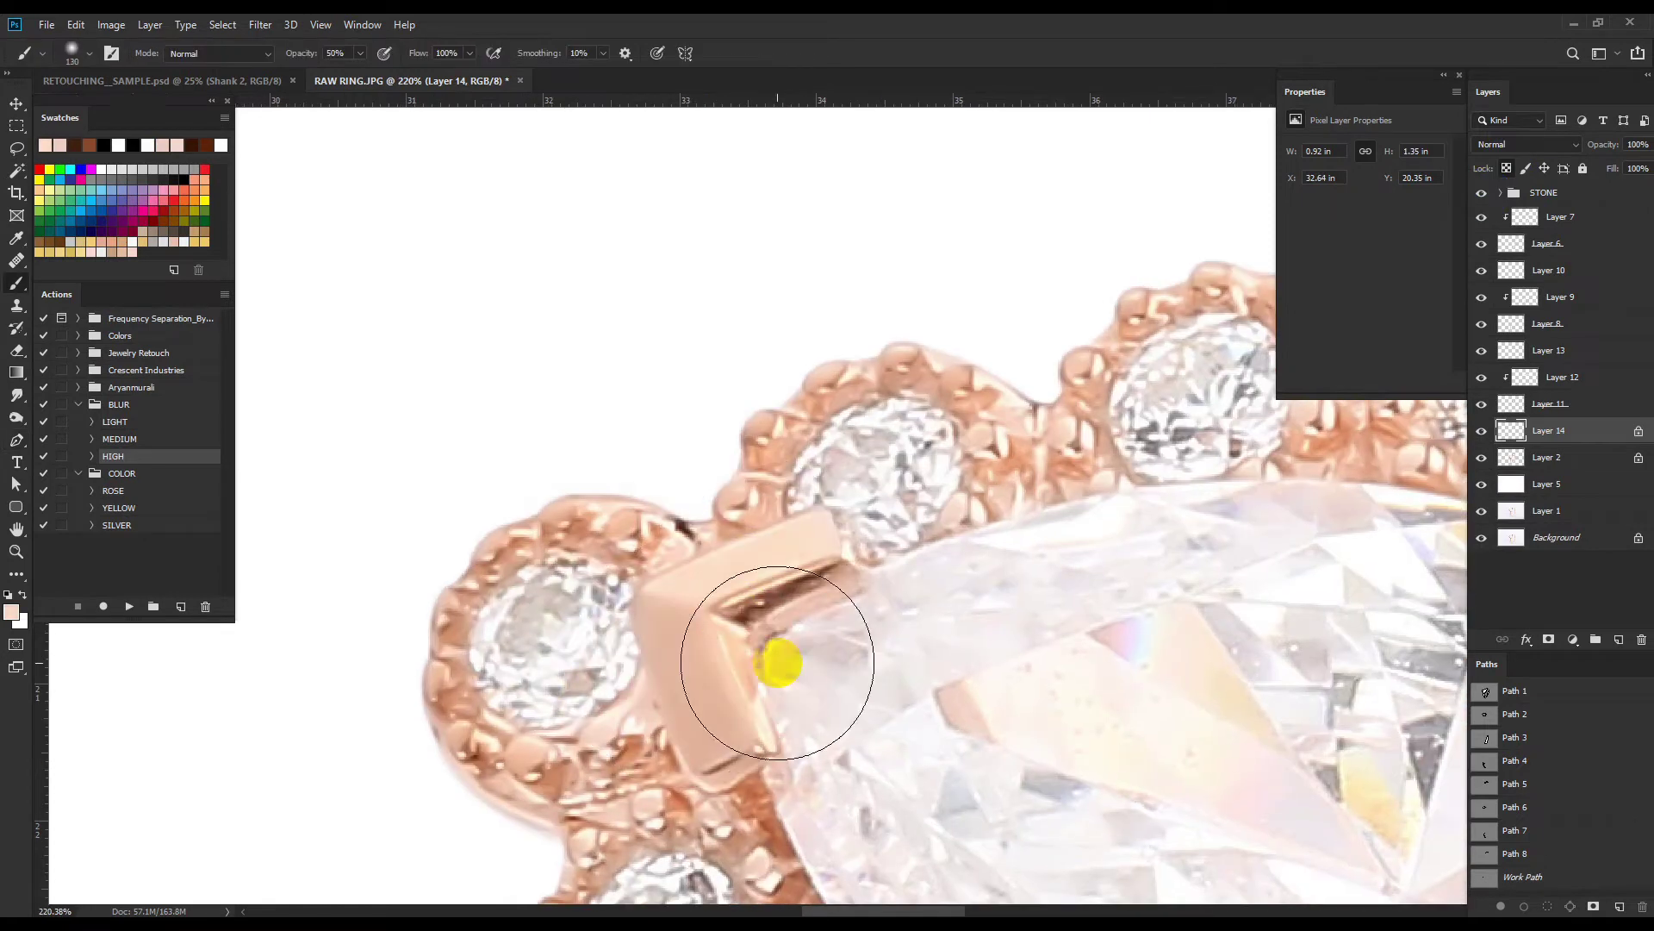
{"action": "scroll", "coordinate": [849, 664], "scroll_direction": "down", "scroll_amount": 2}
{"action": "scroll", "coordinate": [781, 540], "scroll_direction": "down", "scroll_amount": 2}
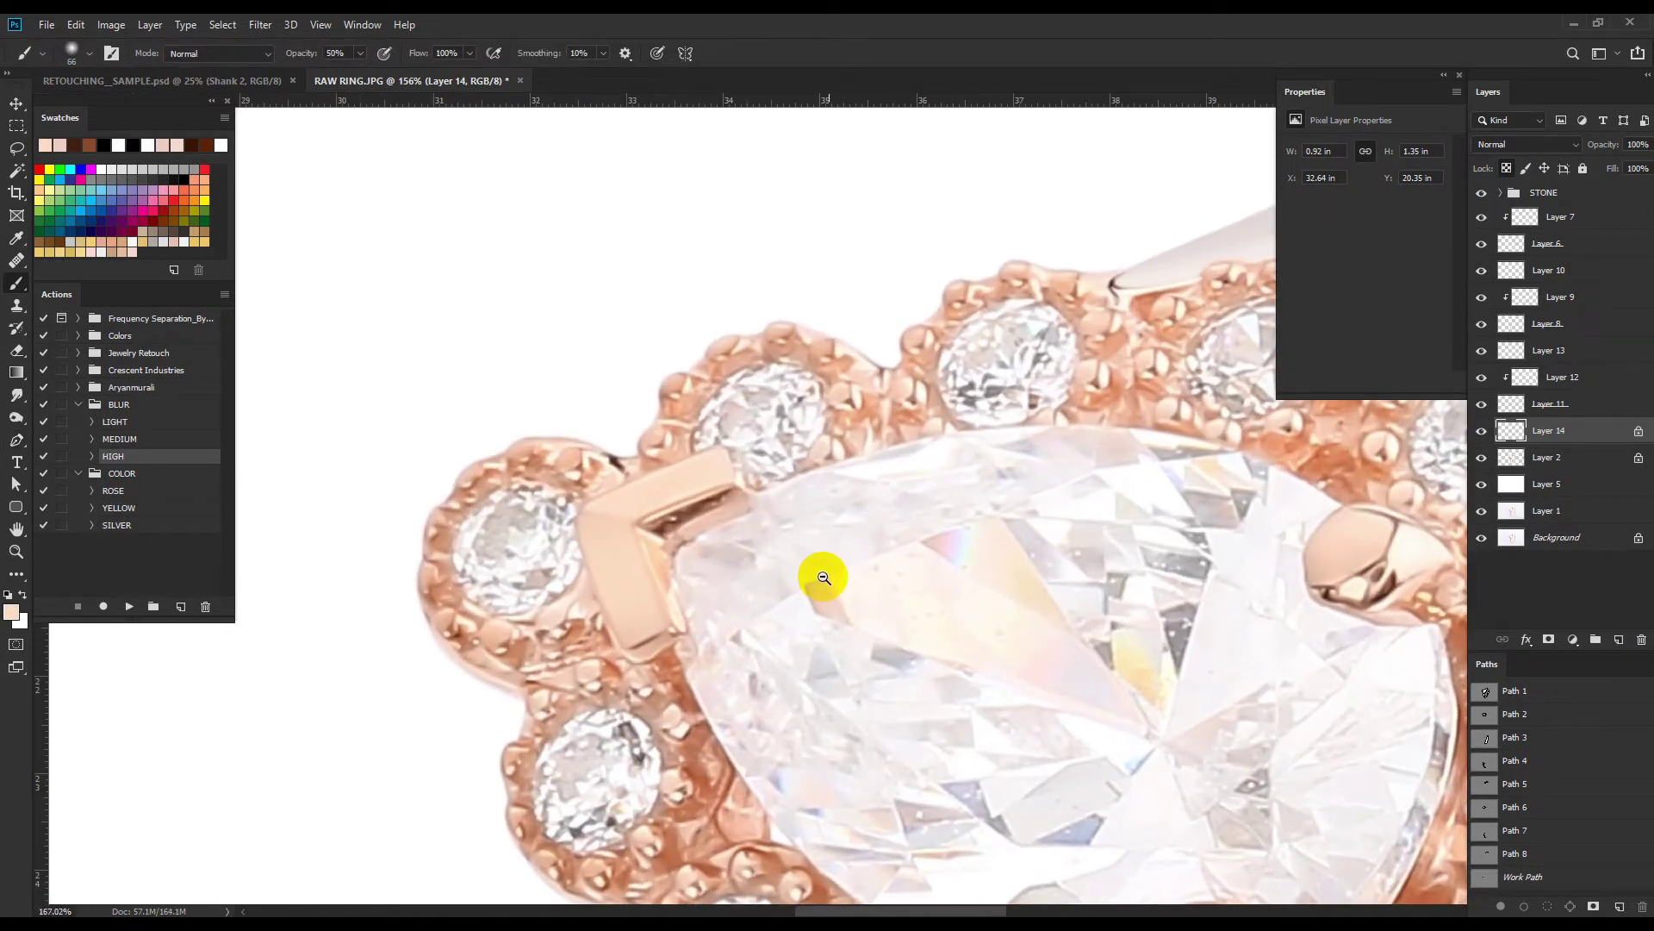
{"action": "key", "text": "ctrl+z"}
{"action": "scroll", "coordinate": [1026, 650], "scroll_direction": "up", "scroll_amount": 4}
Outline the right prong's flat face with the Pen tool.
{"action": "key", "text": "p"}
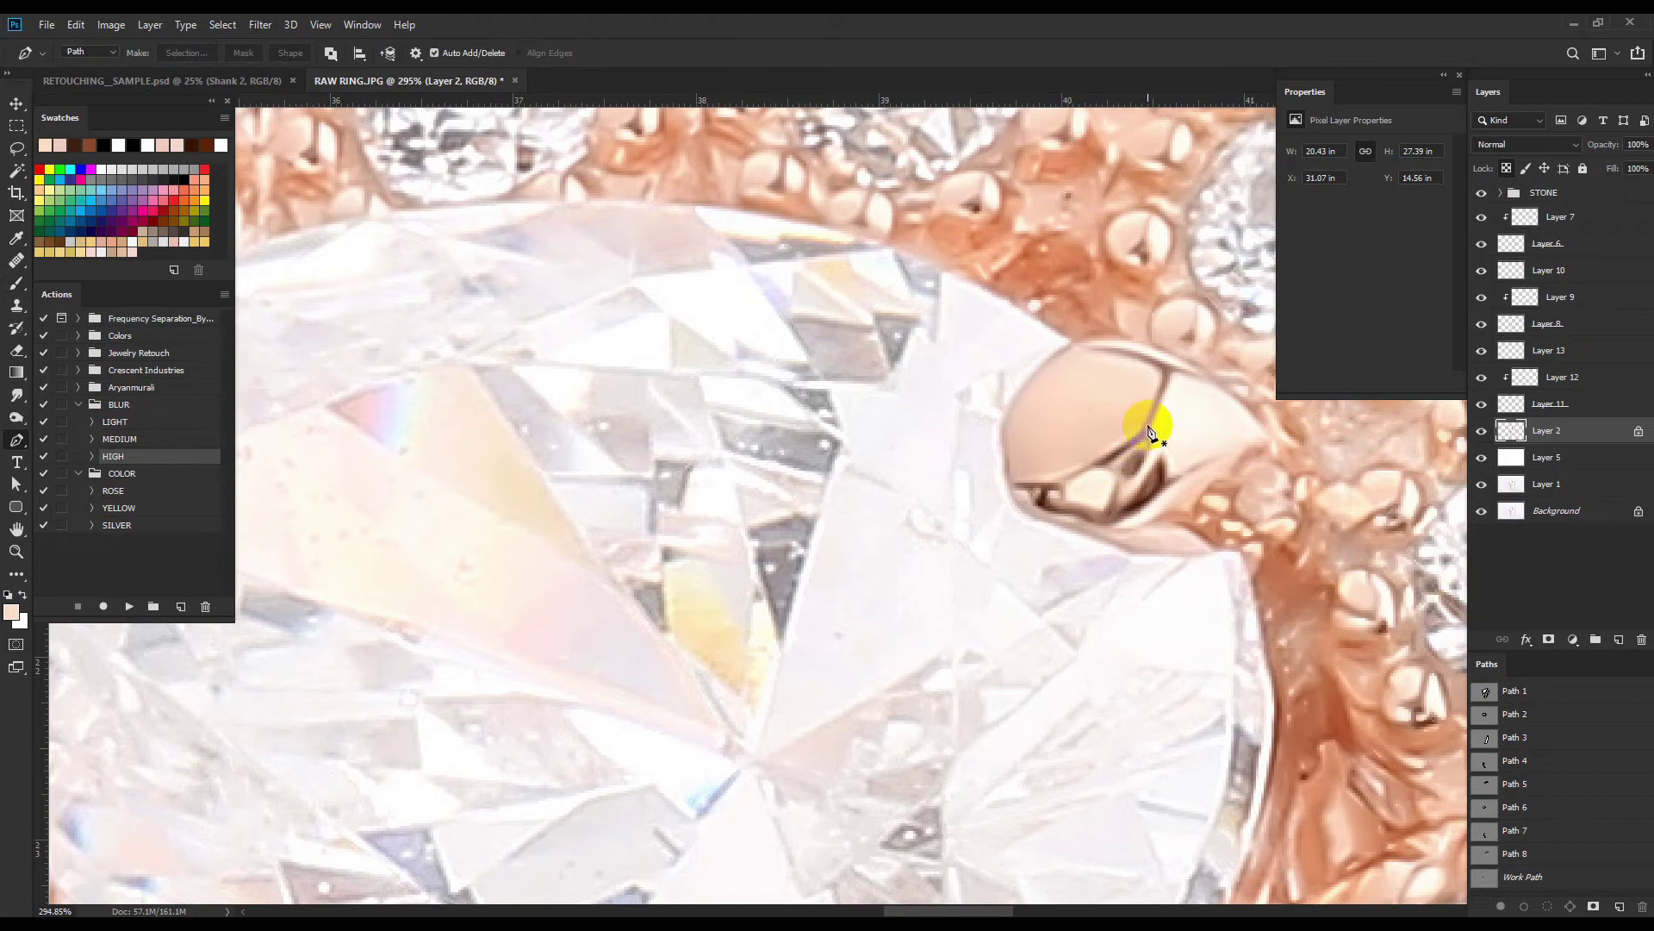
{"action": "left_click_drag", "start_coordinate": [1139, 426], "coordinate": [1160, 380]}
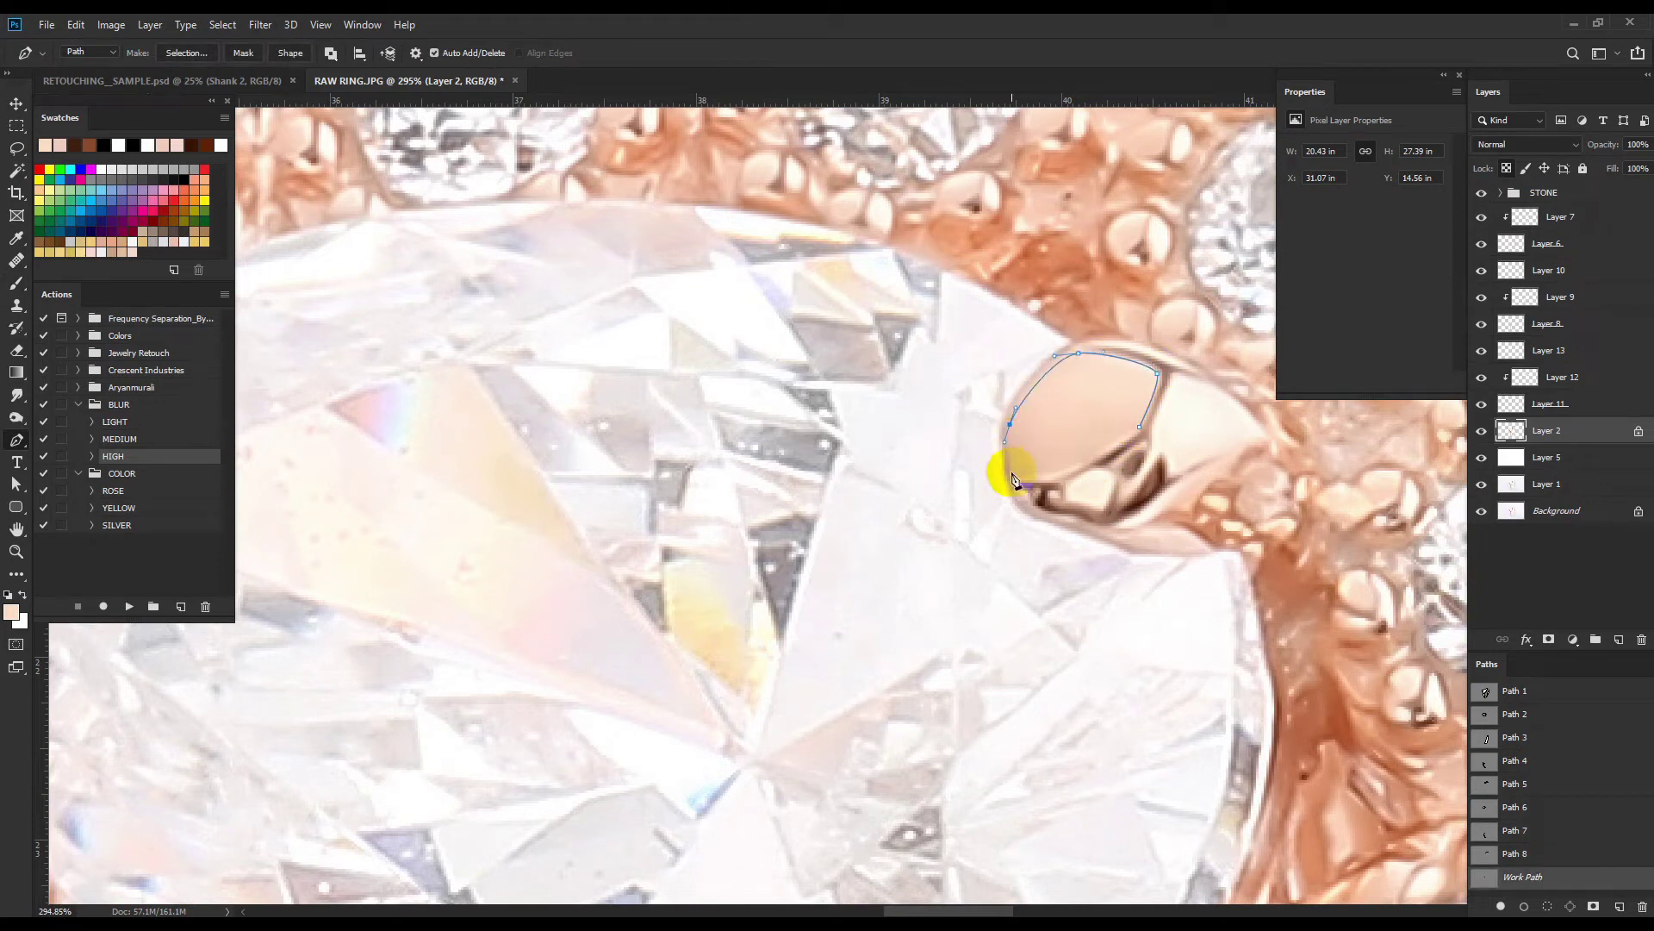
{"action": "scroll", "coordinate": [1181, 479], "scroll_direction": "down", "scroll_amount": 3}
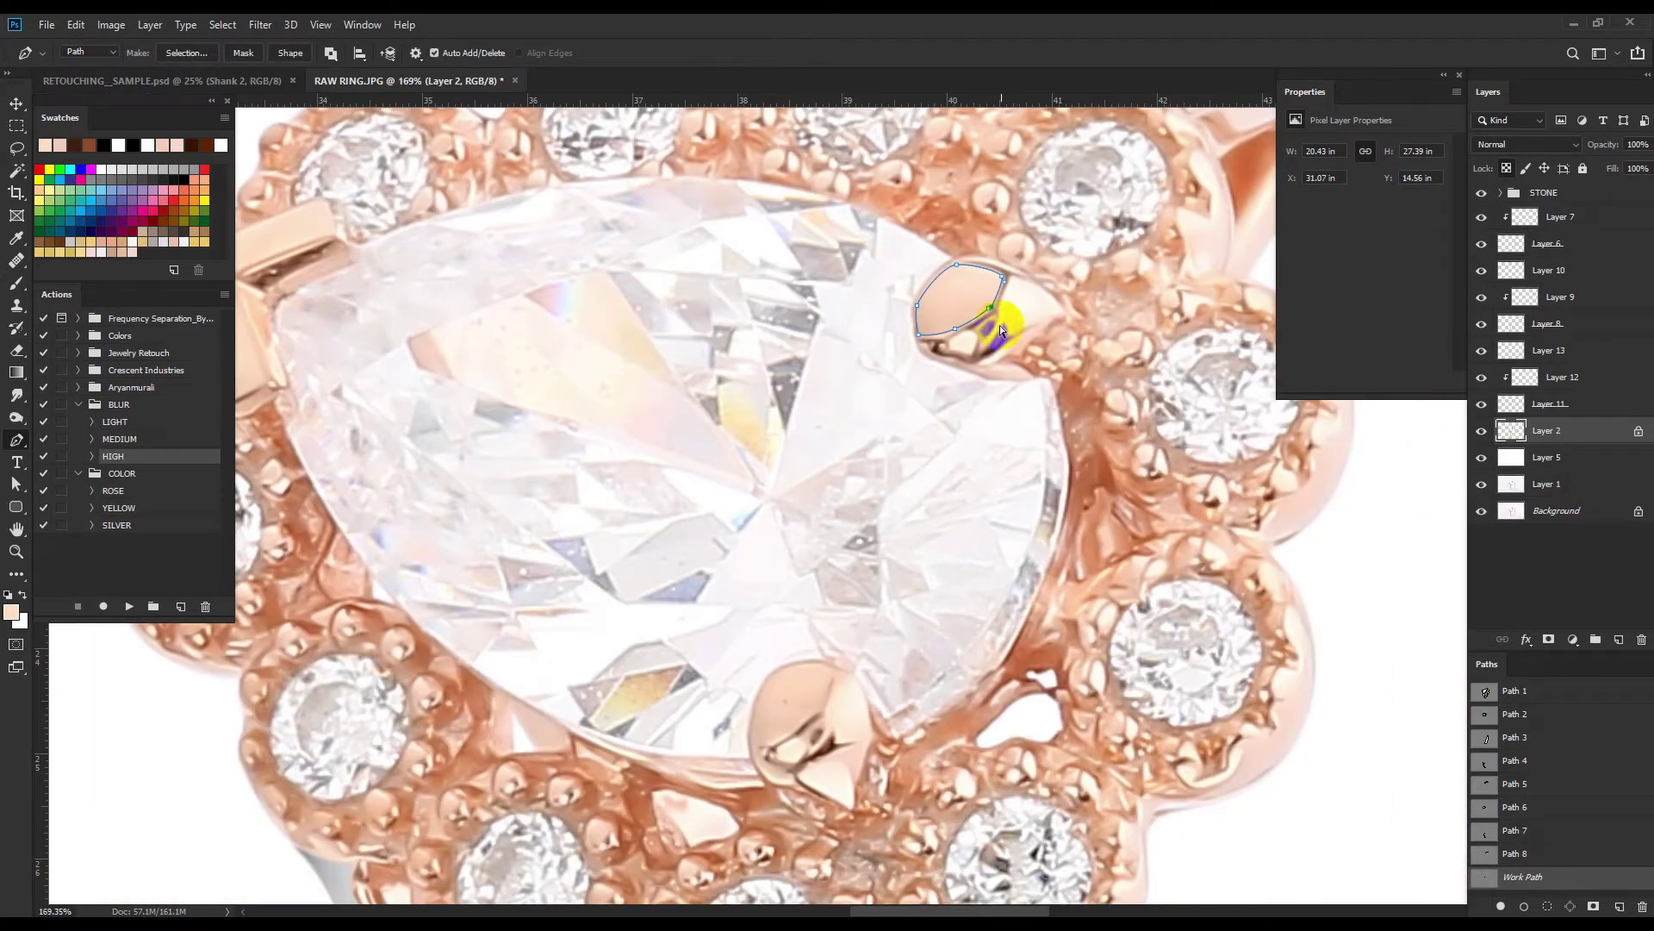
{"action": "scroll", "coordinate": [849, 648], "scroll_direction": "up", "scroll_amount": 3}
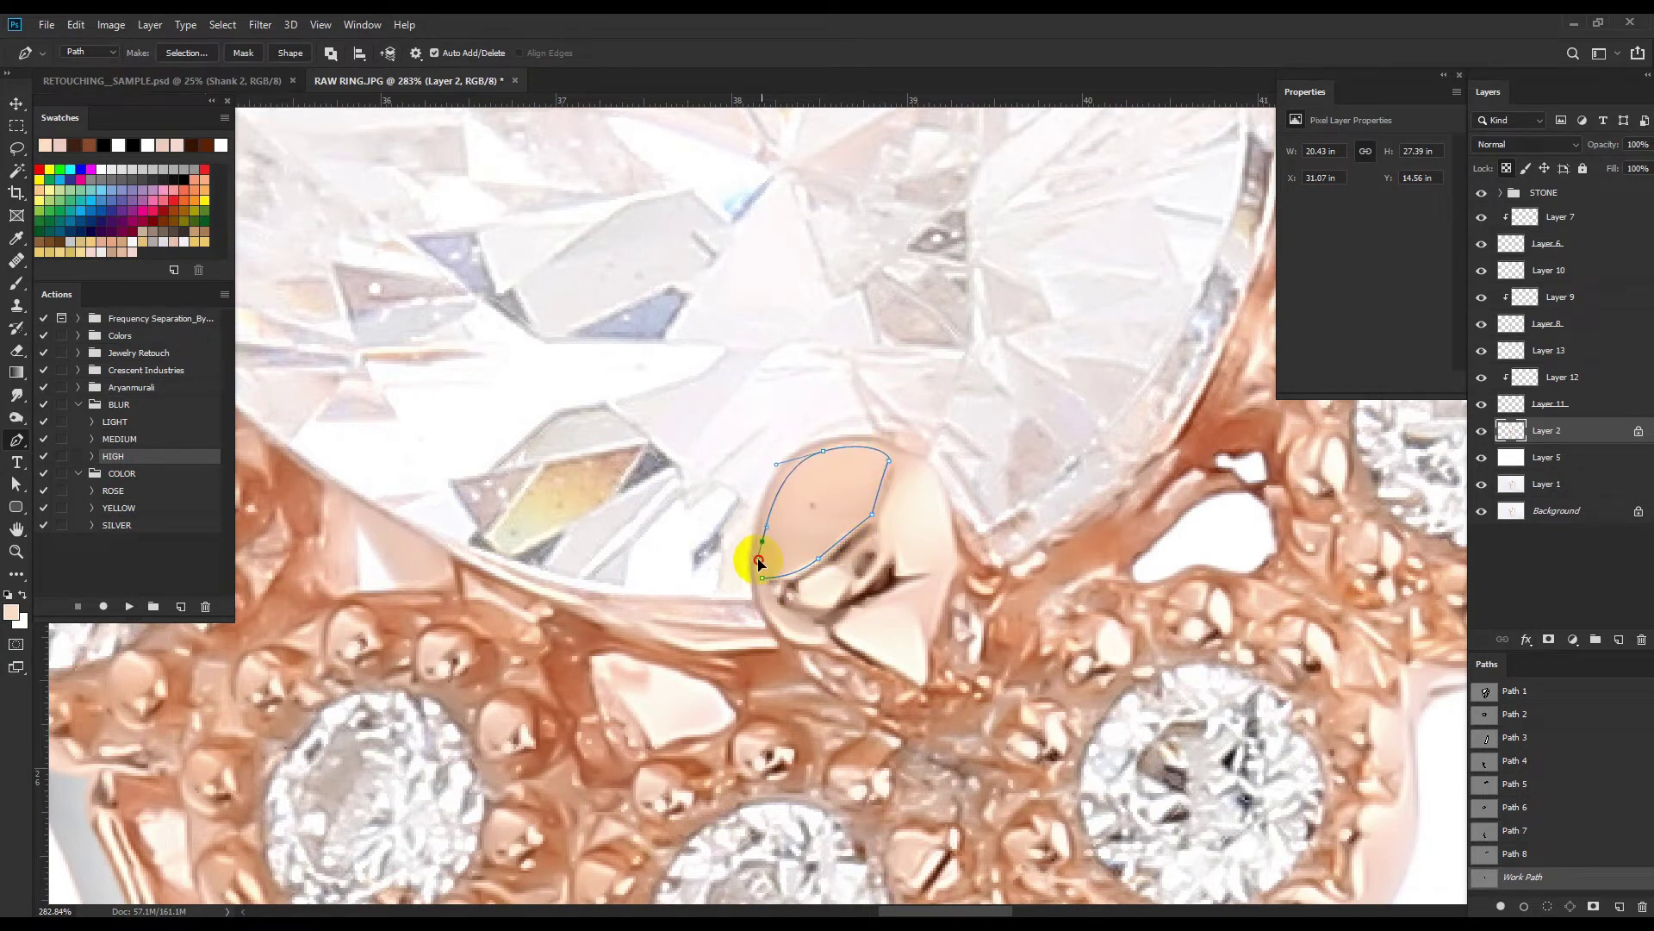
{"action": "scroll", "coordinate": [922, 624], "scroll_direction": "down", "scroll_amount": 2}
Paint soft white highlights on the prong faces on a transparency-locked layer and merge into Layer 2.
{"action": "key", "text": "ctrl+shift+alt+n"}
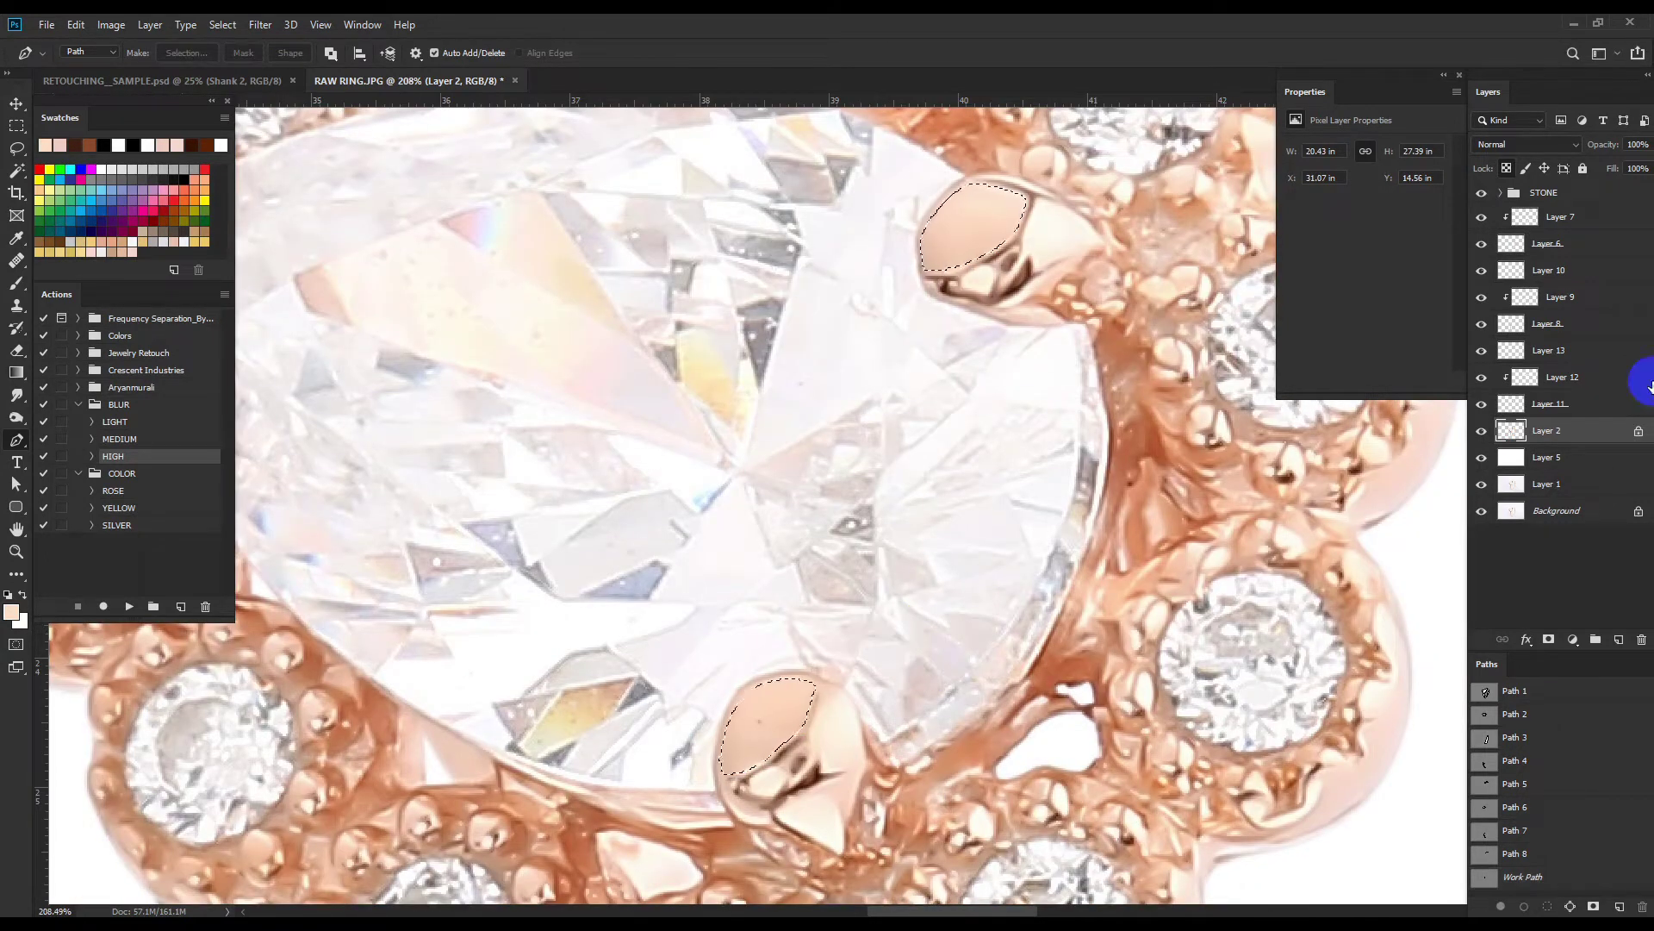
{"action": "left_click", "coordinate": [1506, 167]}
{"action": "key", "text": "b"}
{"action": "left_click_drag", "start_coordinate": [1005, 276], "coordinate": [805, 413]}
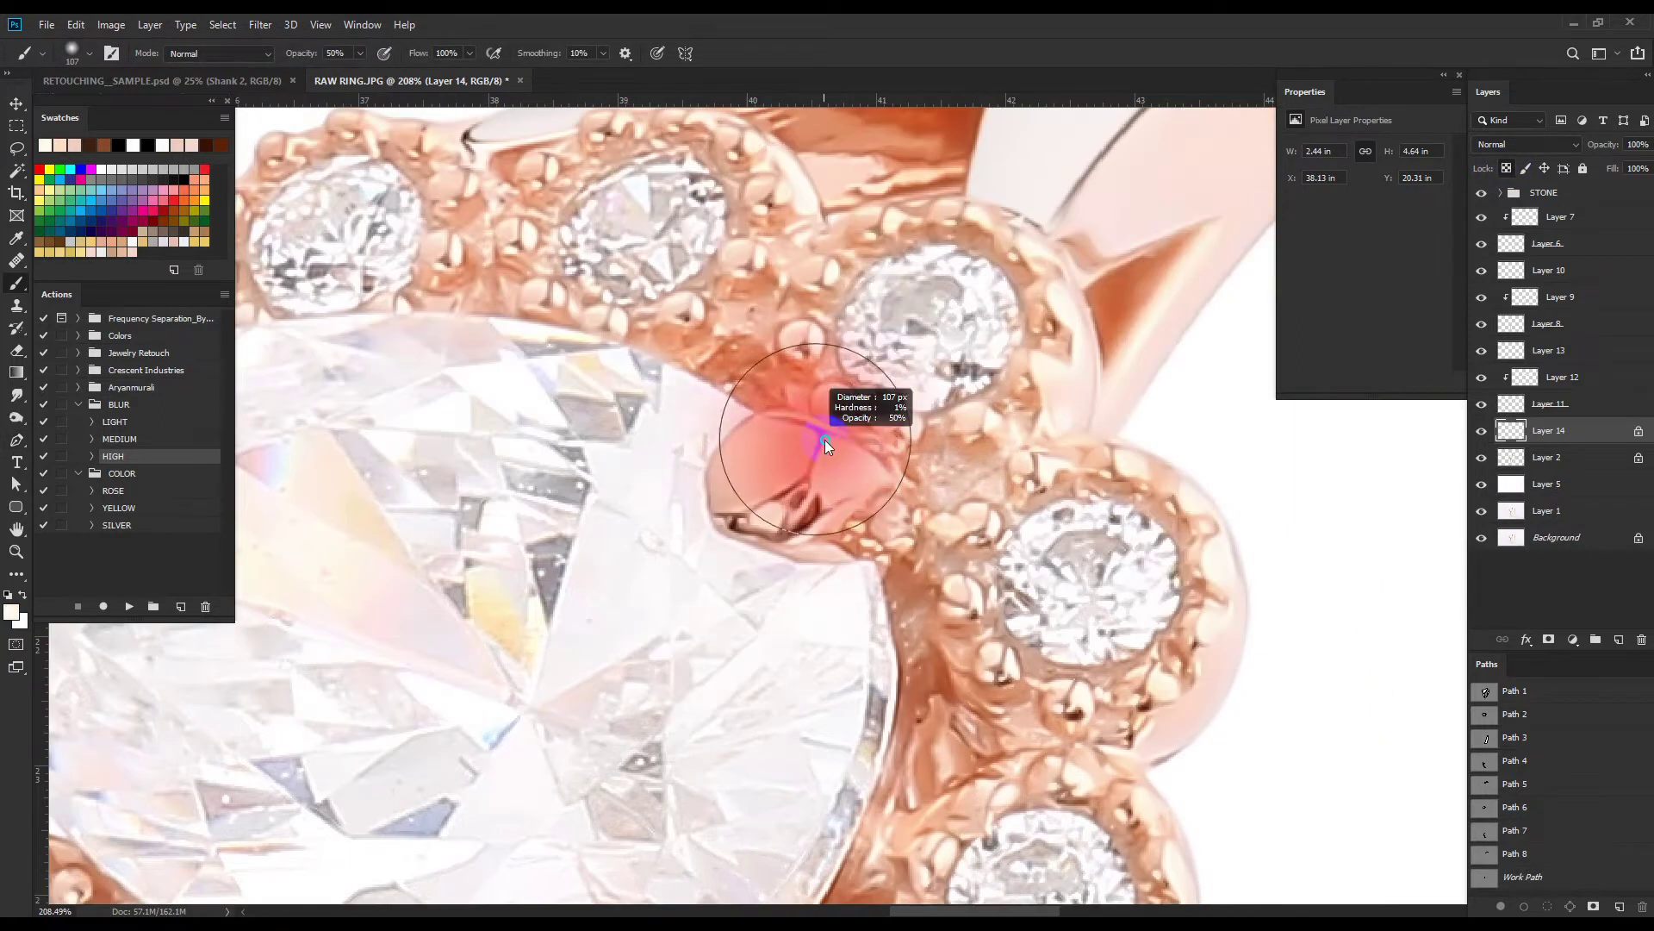
{"action": "scroll", "coordinate": [816, 380], "scroll_direction": "down", "scroll_amount": 5}
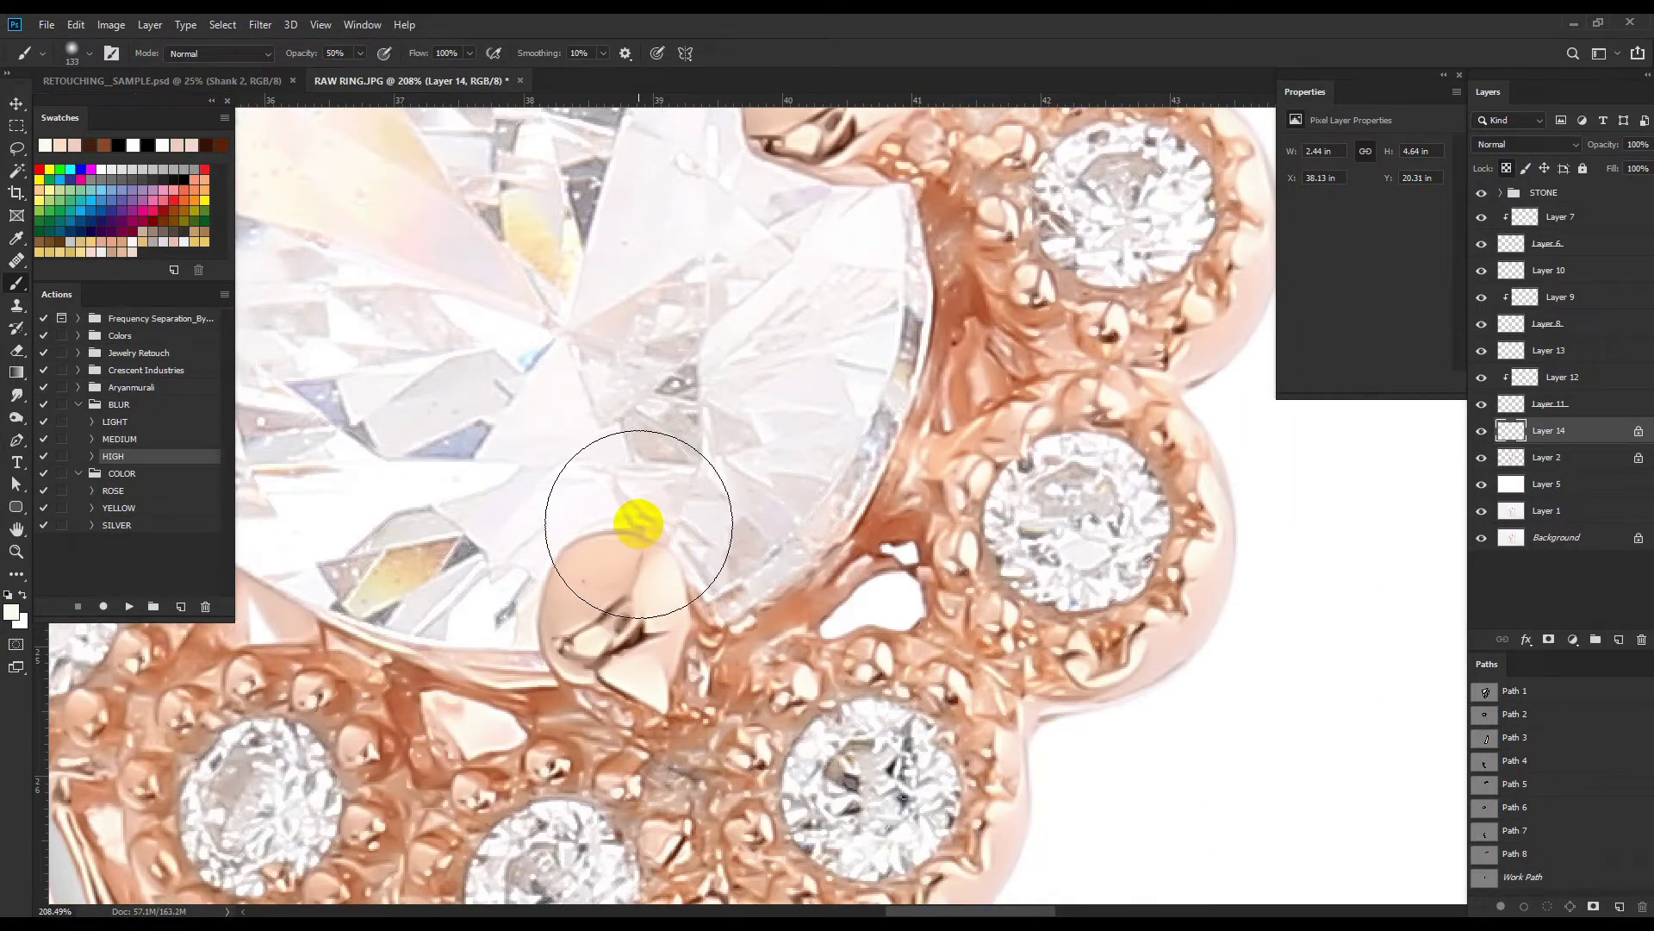
{"action": "key", "text": "ctrl+e"}
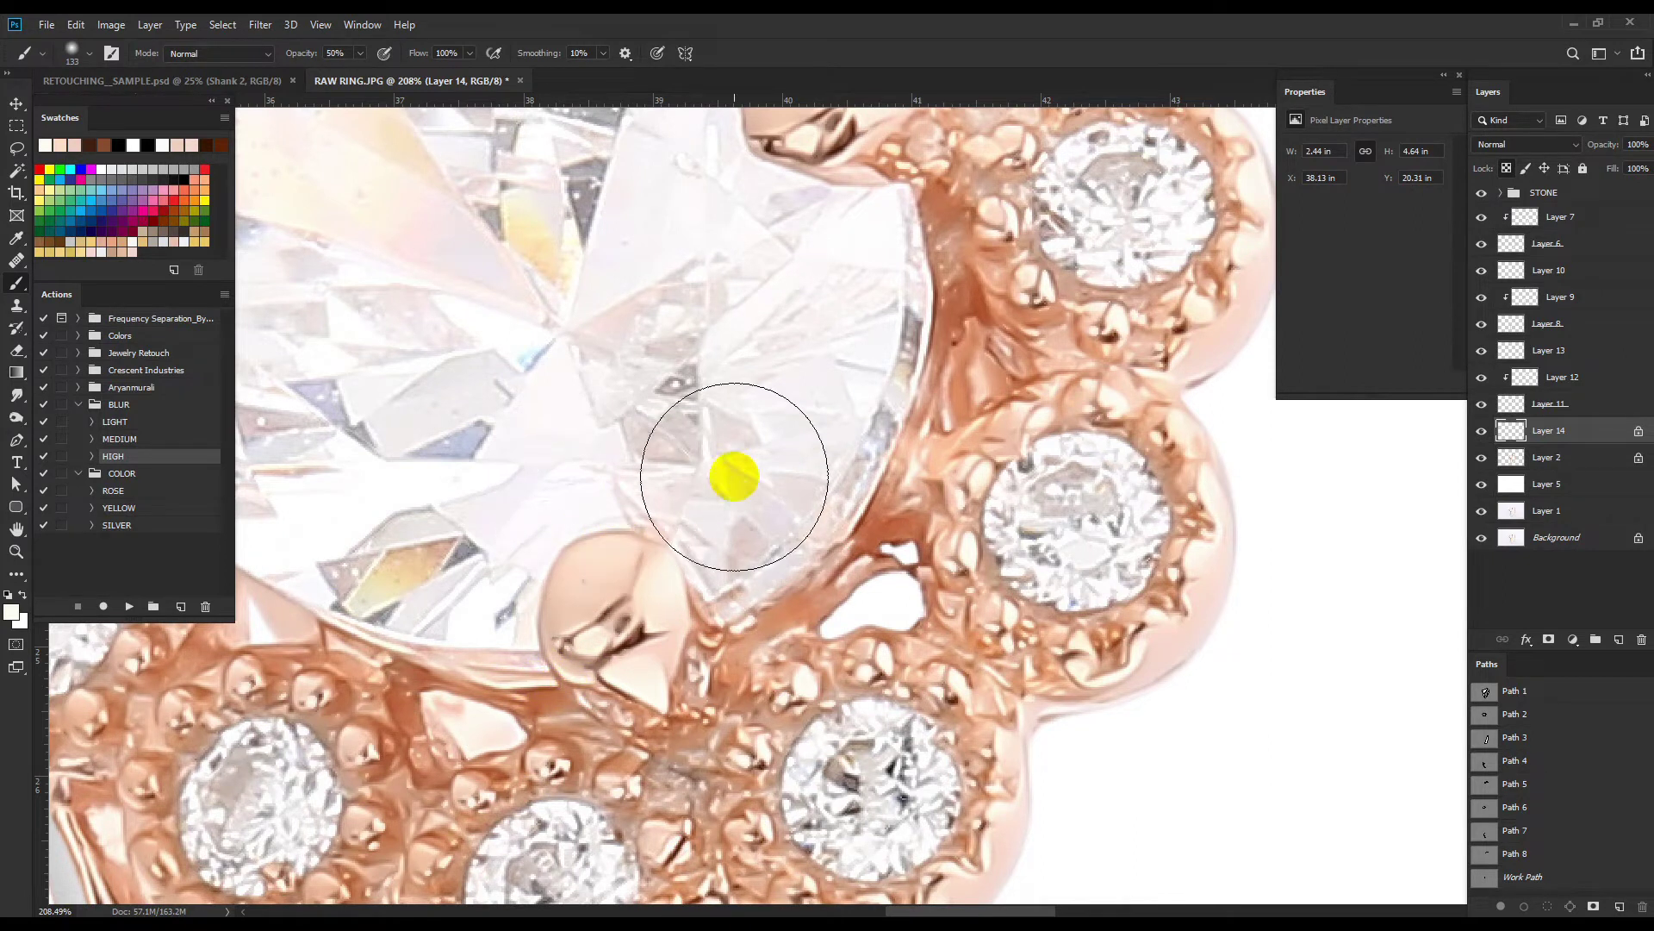
{"action": "scroll", "coordinate": [732, 473], "scroll_direction": "down", "scroll_amount": 5}
{"action": "scroll", "coordinate": [975, 642], "scroll_direction": "down", "scroll_amount": 3}
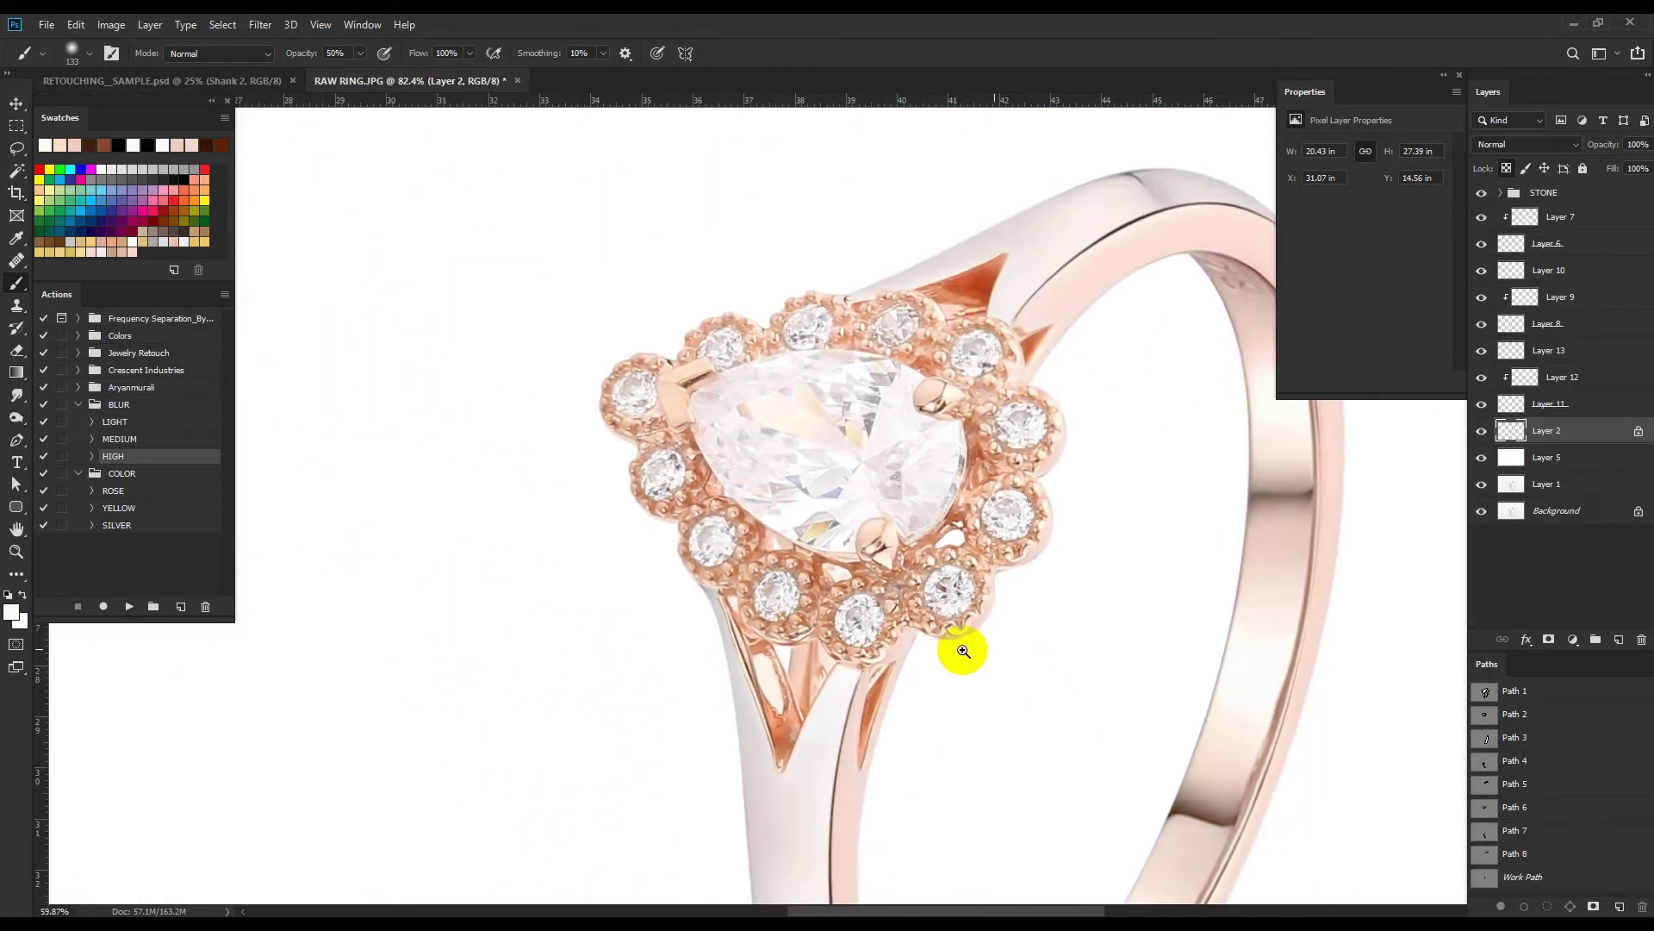
{"action": "scroll", "coordinate": [961, 646], "scroll_direction": "down", "scroll_amount": 3}
Fill a new clipped layer over the ring with the sampled rose-gold colour.
{"action": "left_click", "coordinate": [1511, 433], "text": "ctrl"}
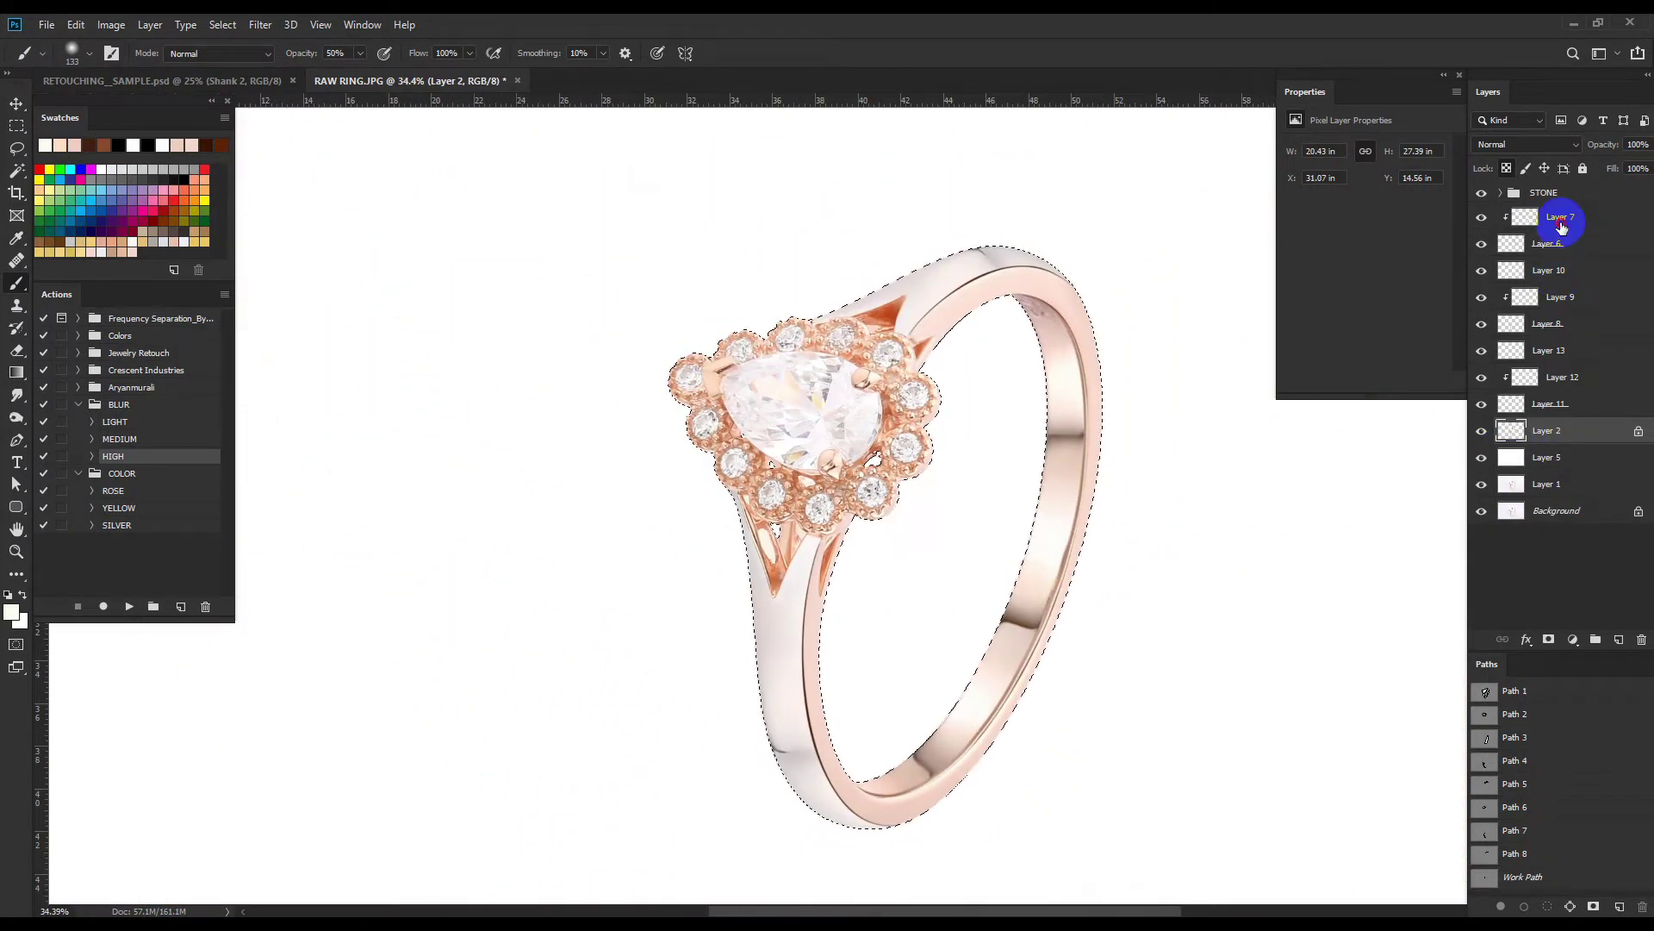
{"action": "left_click", "coordinate": [1559, 226]}
{"action": "left_click", "coordinate": [1618, 640]}
{"action": "left_click", "coordinate": [457, 239], "text": "alt"}
{"action": "key", "text": "alt+BackSpace"}
{"action": "key", "text": "p"}
{"action": "key", "text": "shift+alt+c"}
{"action": "key", "text": "ctrl+d"}
Add a +3.18 Exposure adjustment above the ring with an inverted mask and a white brush.
{"action": "left_click", "coordinate": [1546, 457]}
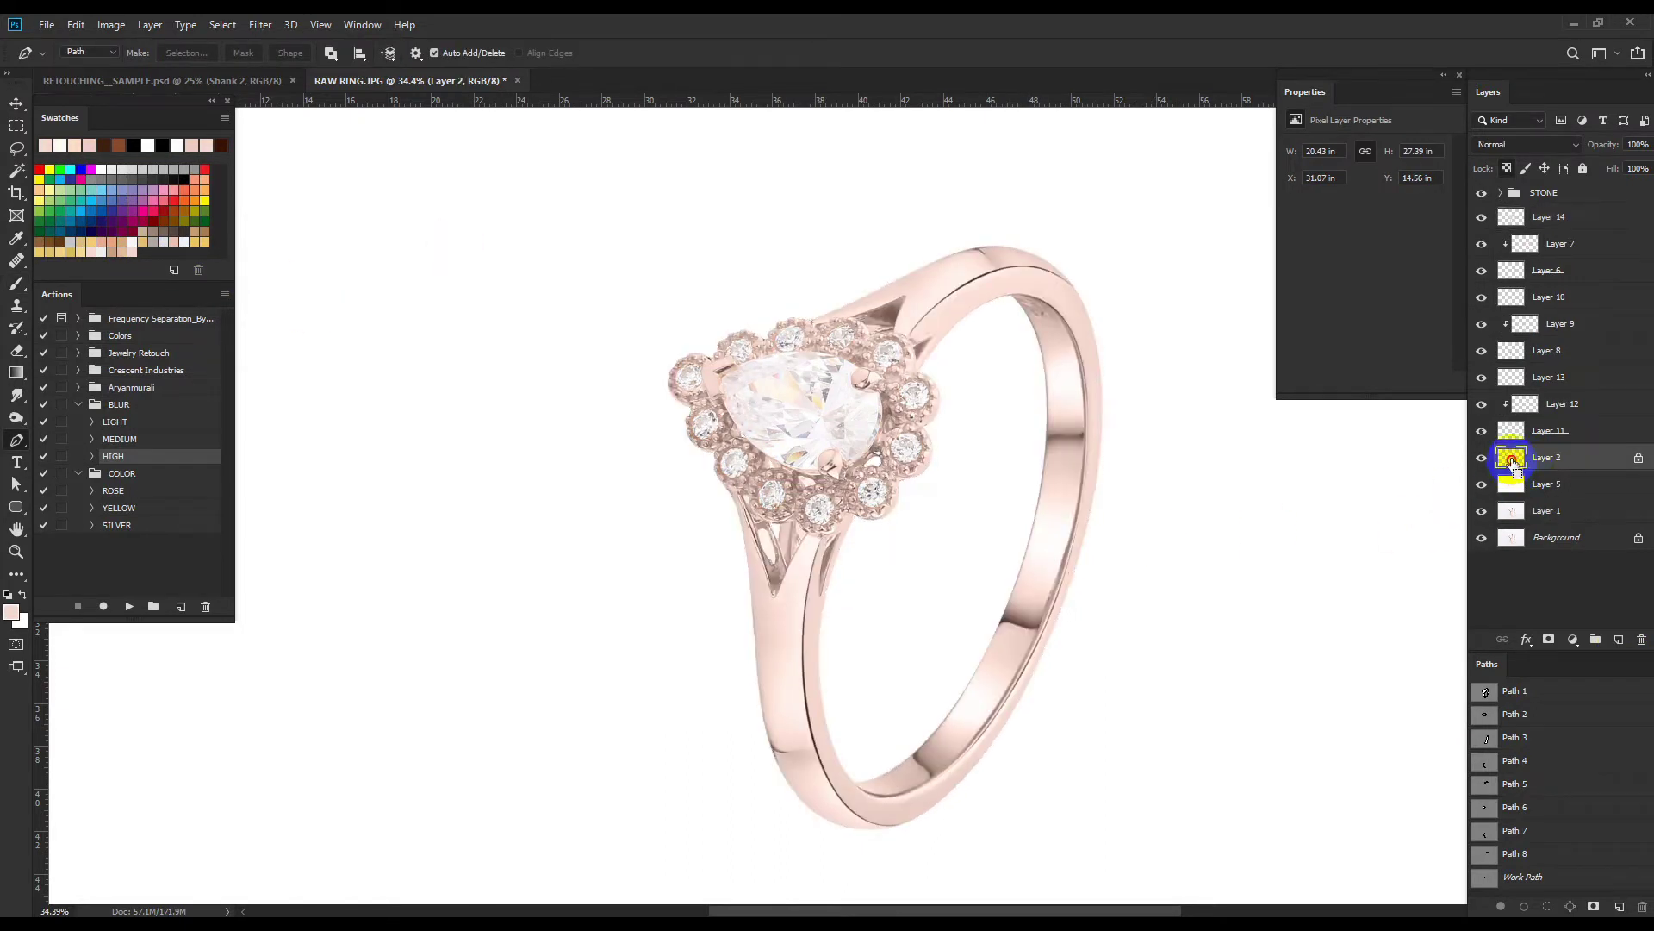
{"action": "left_click", "coordinate": [1572, 640]}
{"action": "left_click", "coordinate": [1542, 435]}
{"action": "left_click_drag", "start_coordinate": [1365, 190], "coordinate": [1400, 190]}
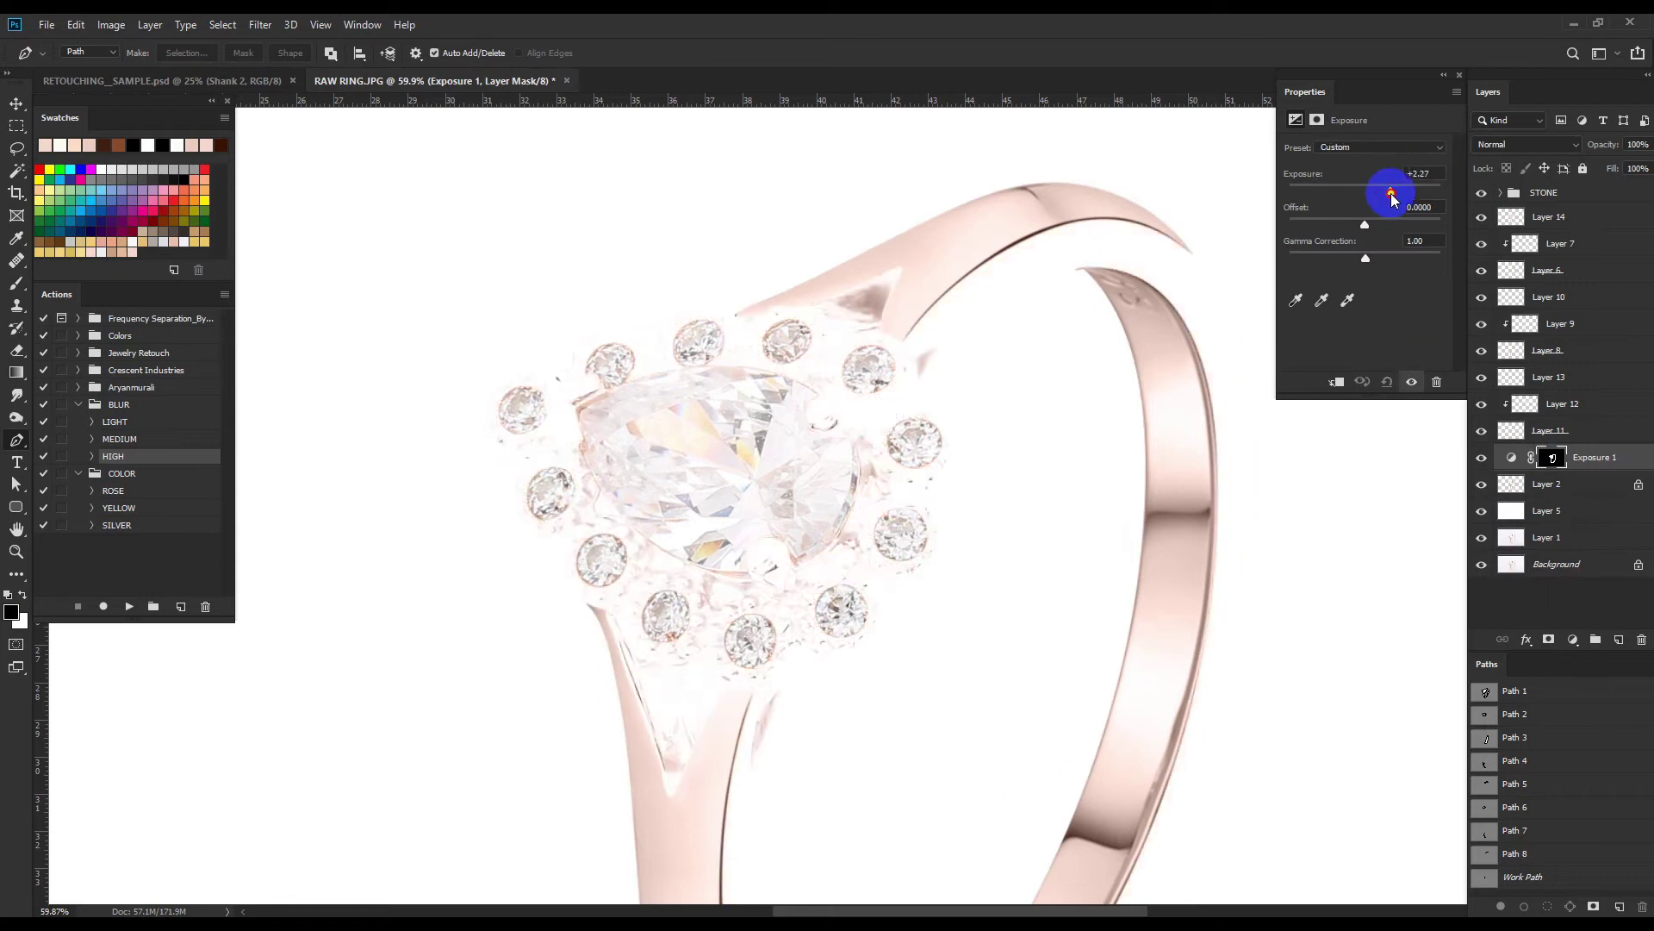
{"action": "key", "text": "ctrl+i"}
{"action": "key", "text": "x"}
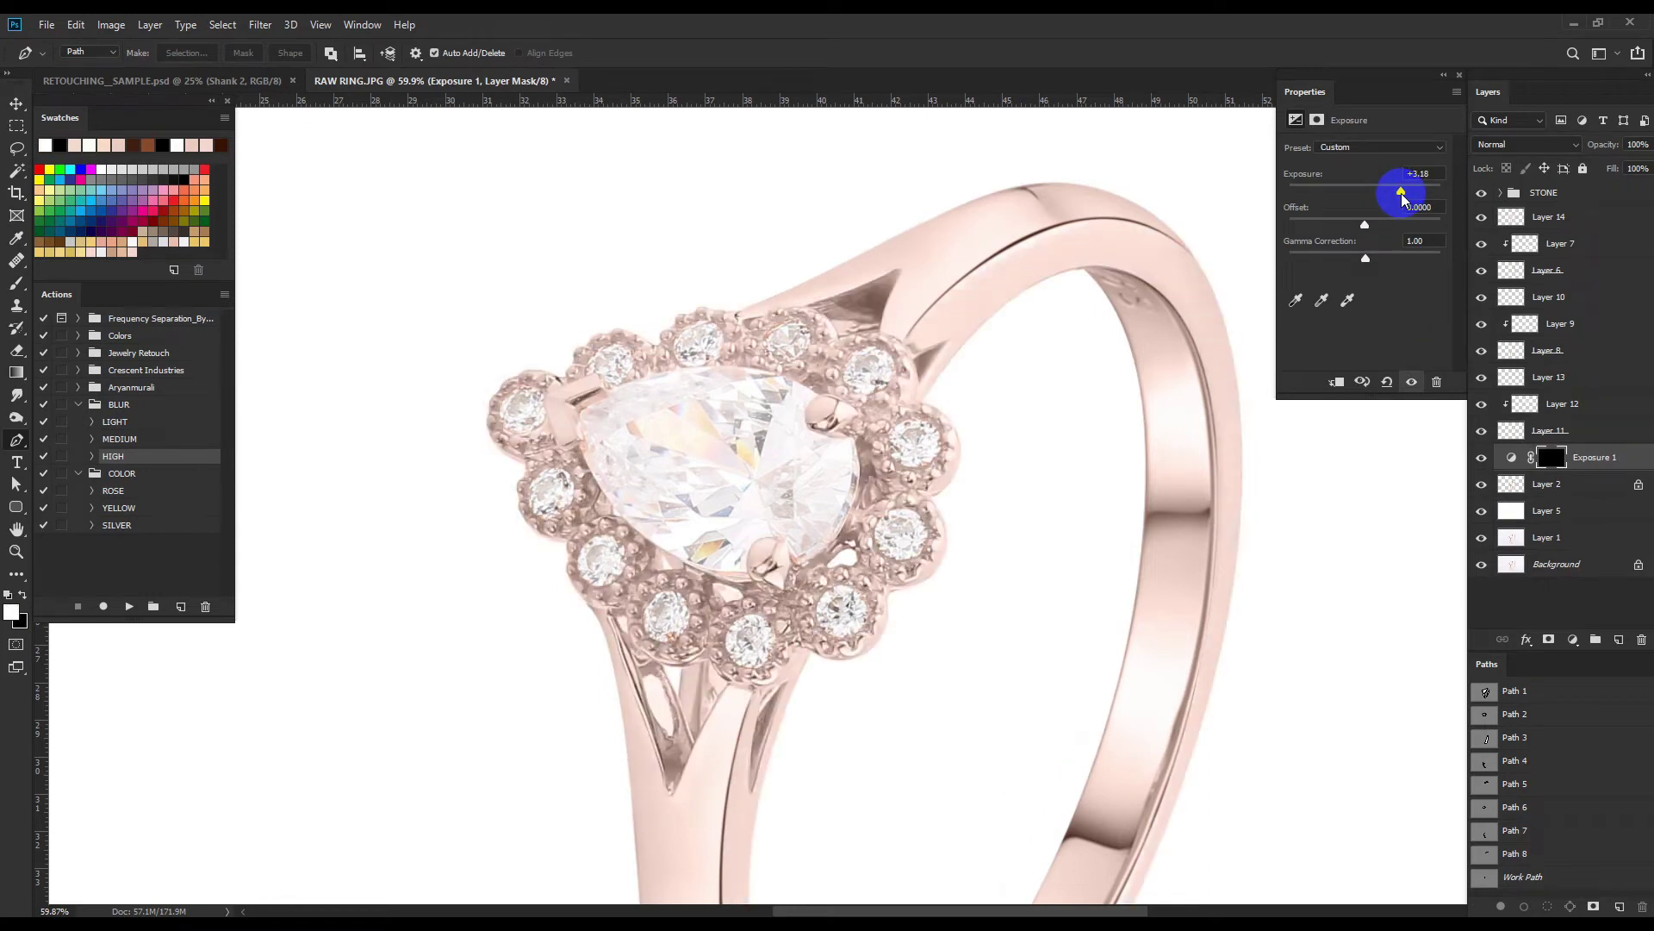
{"action": "scroll", "coordinate": [900, 388], "scroll_direction": "up", "scroll_amount": 5}
{"action": "key", "text": "b"}
{"action": "left_click_drag", "start_coordinate": [836, 332], "coordinate": [858, 348]}
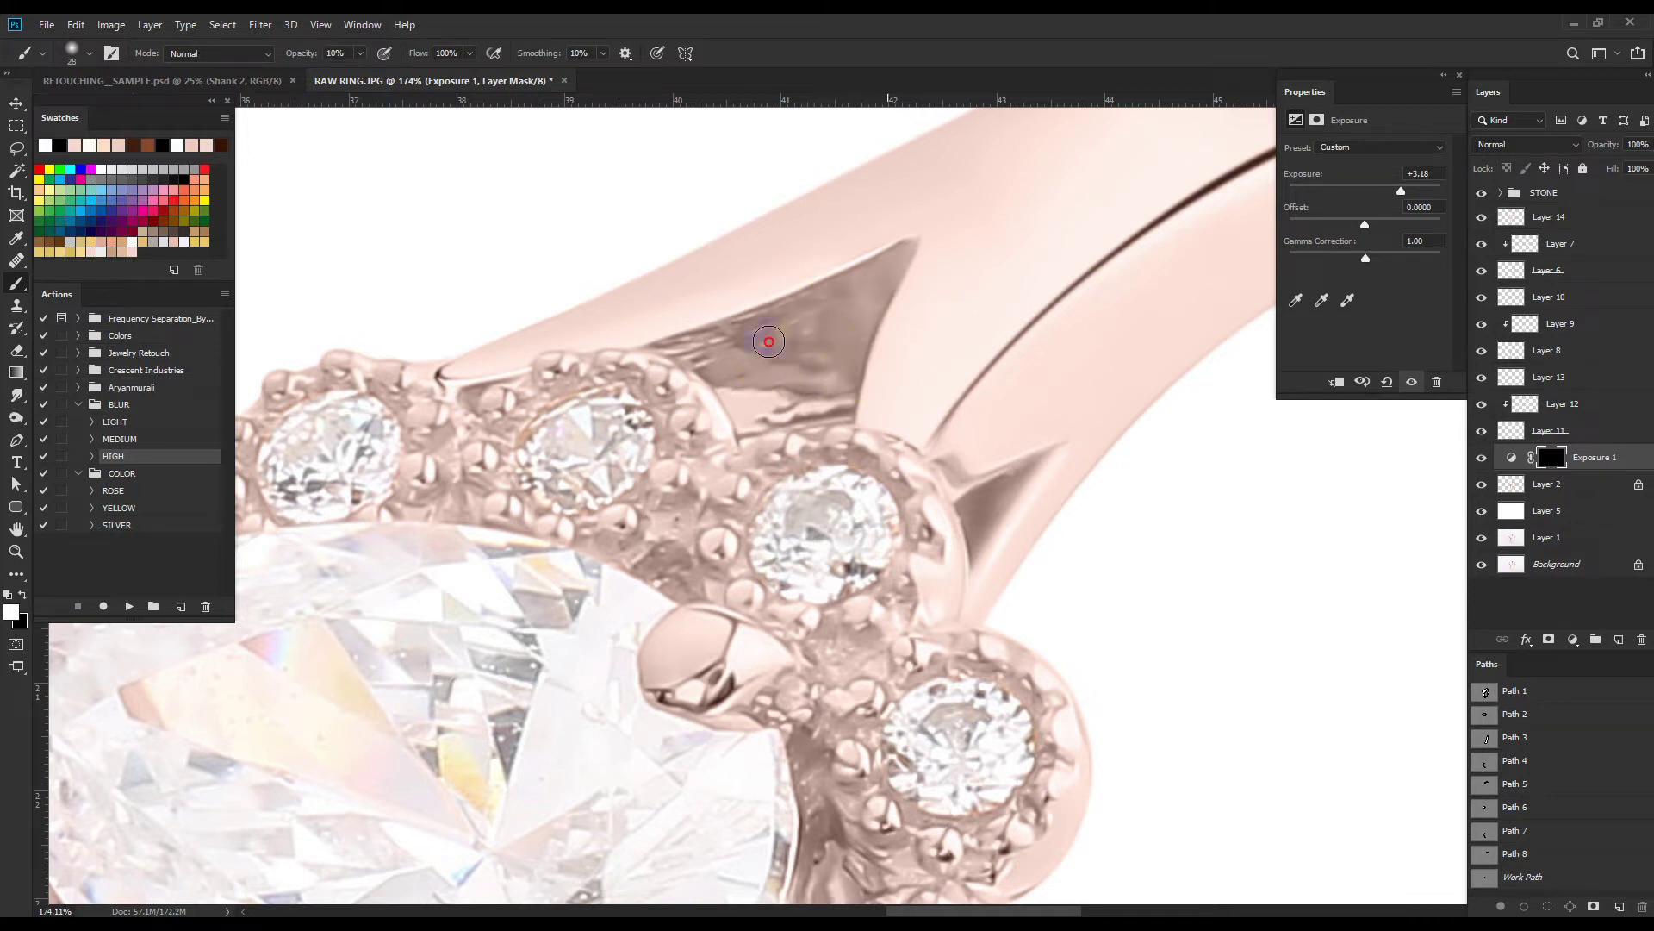
Paint the exposure into the shaded wedge where the band meets the halo.
{"action": "left_click_drag", "start_coordinate": [875, 435], "coordinate": [815, 331]}
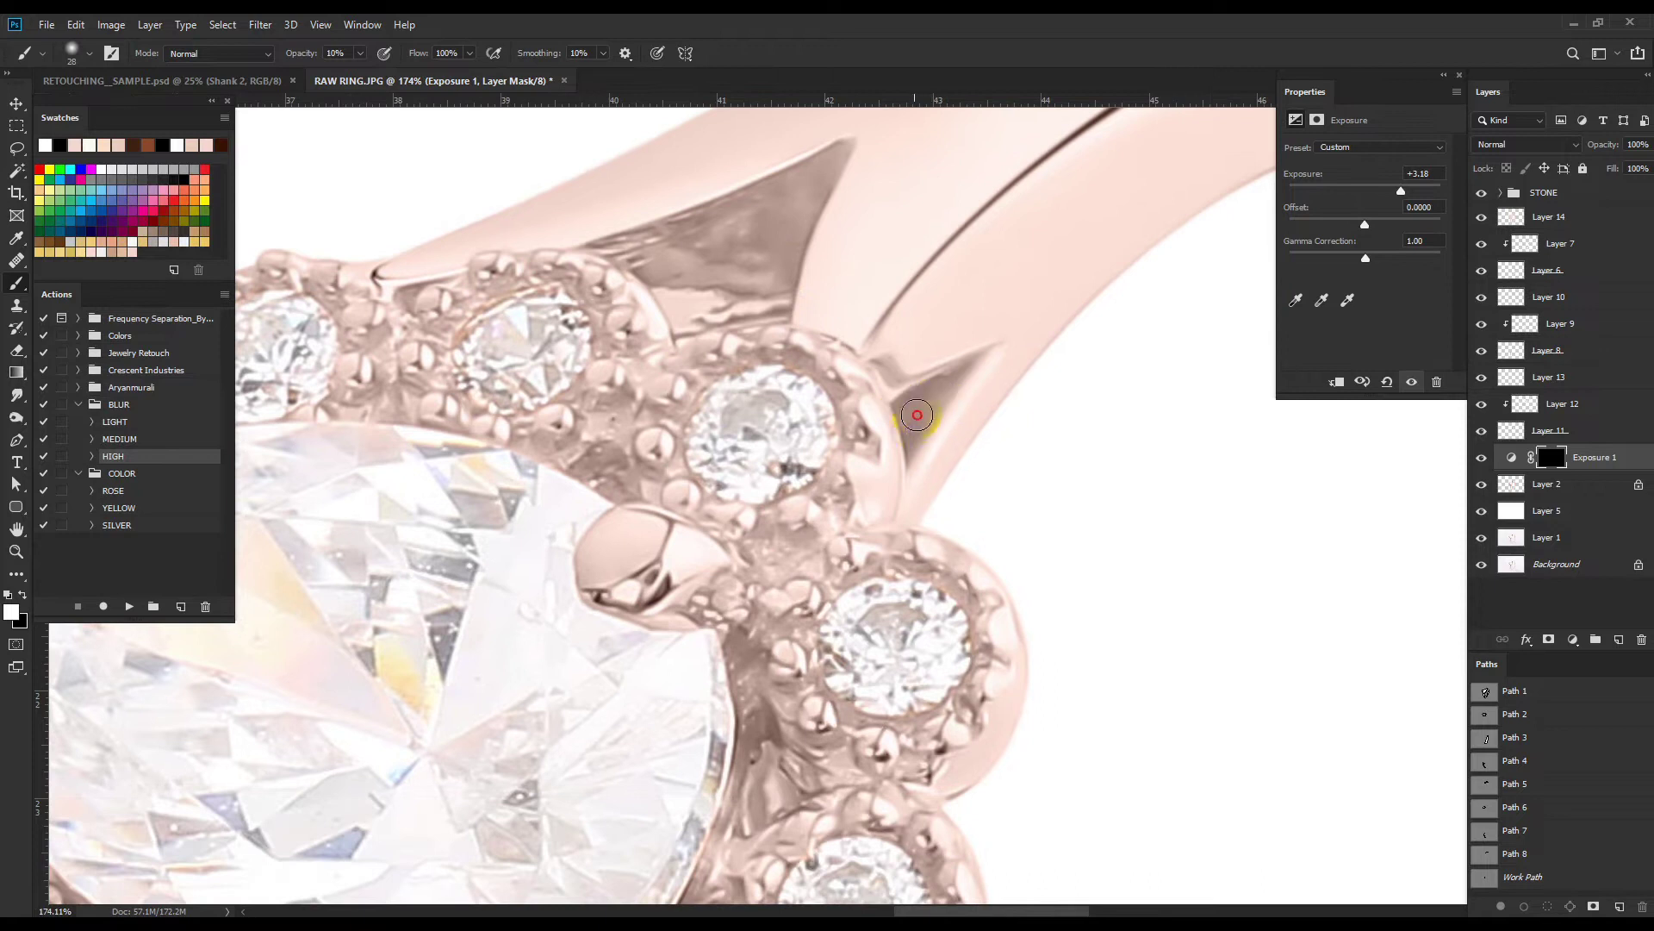
{"action": "left_click_drag", "start_coordinate": [973, 364], "coordinate": [912, 466]}
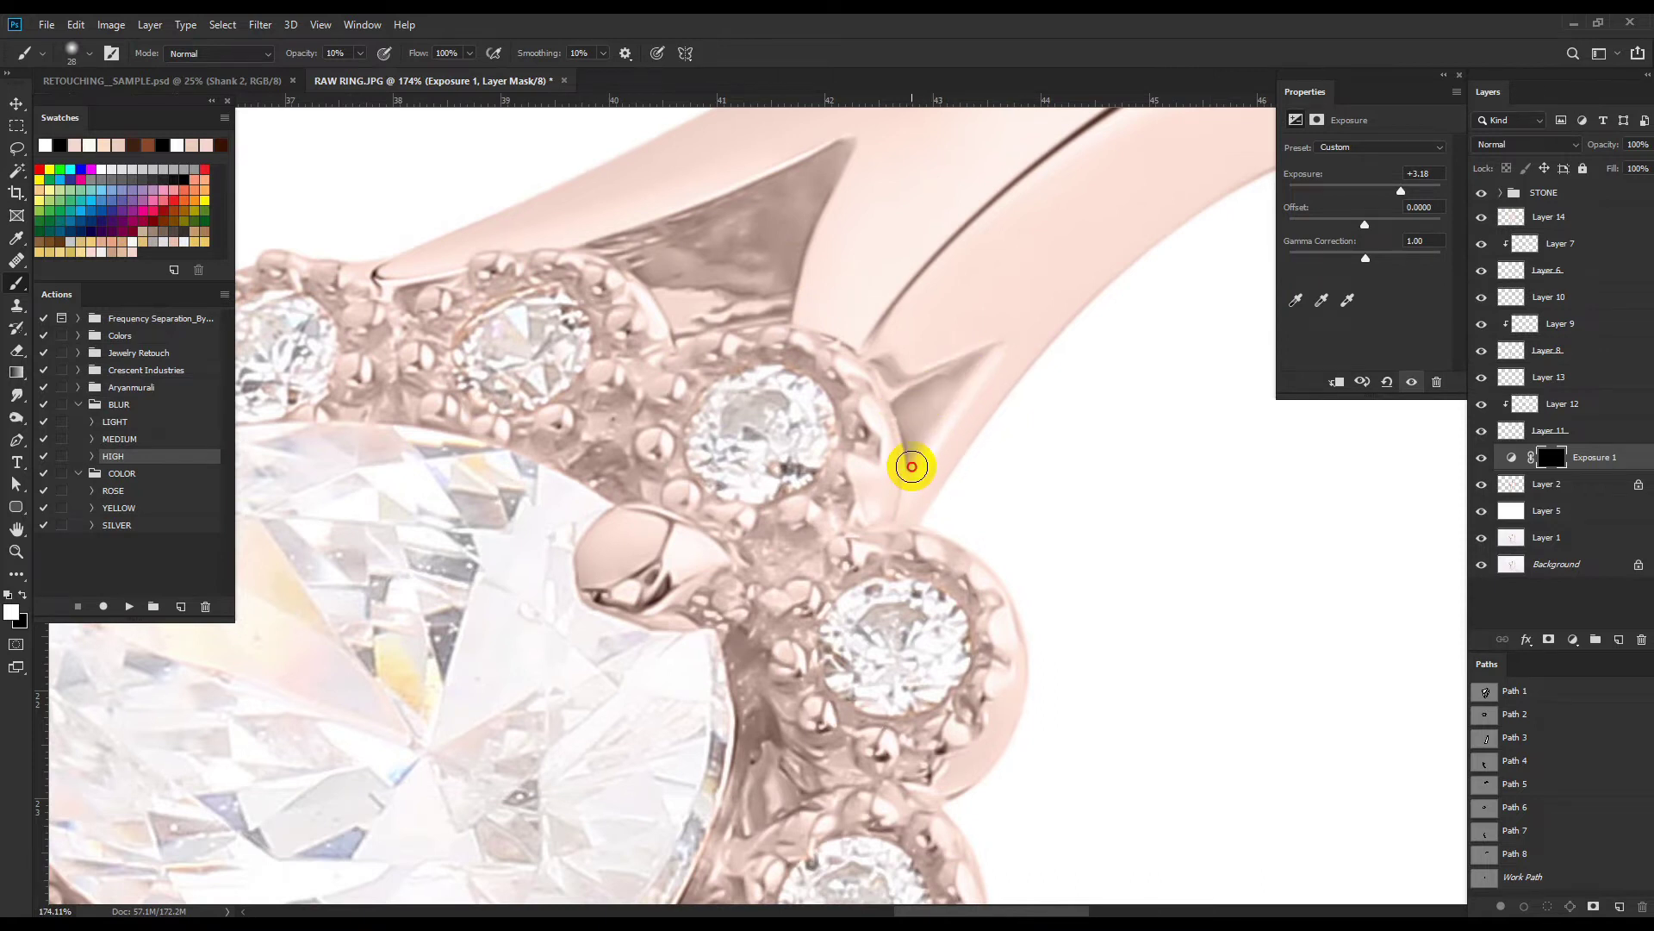
{"action": "scroll", "coordinate": [873, 417], "scroll_direction": "down", "scroll_amount": 5}
{"action": "left_click_drag", "start_coordinate": [859, 310], "coordinate": [860, 325]}
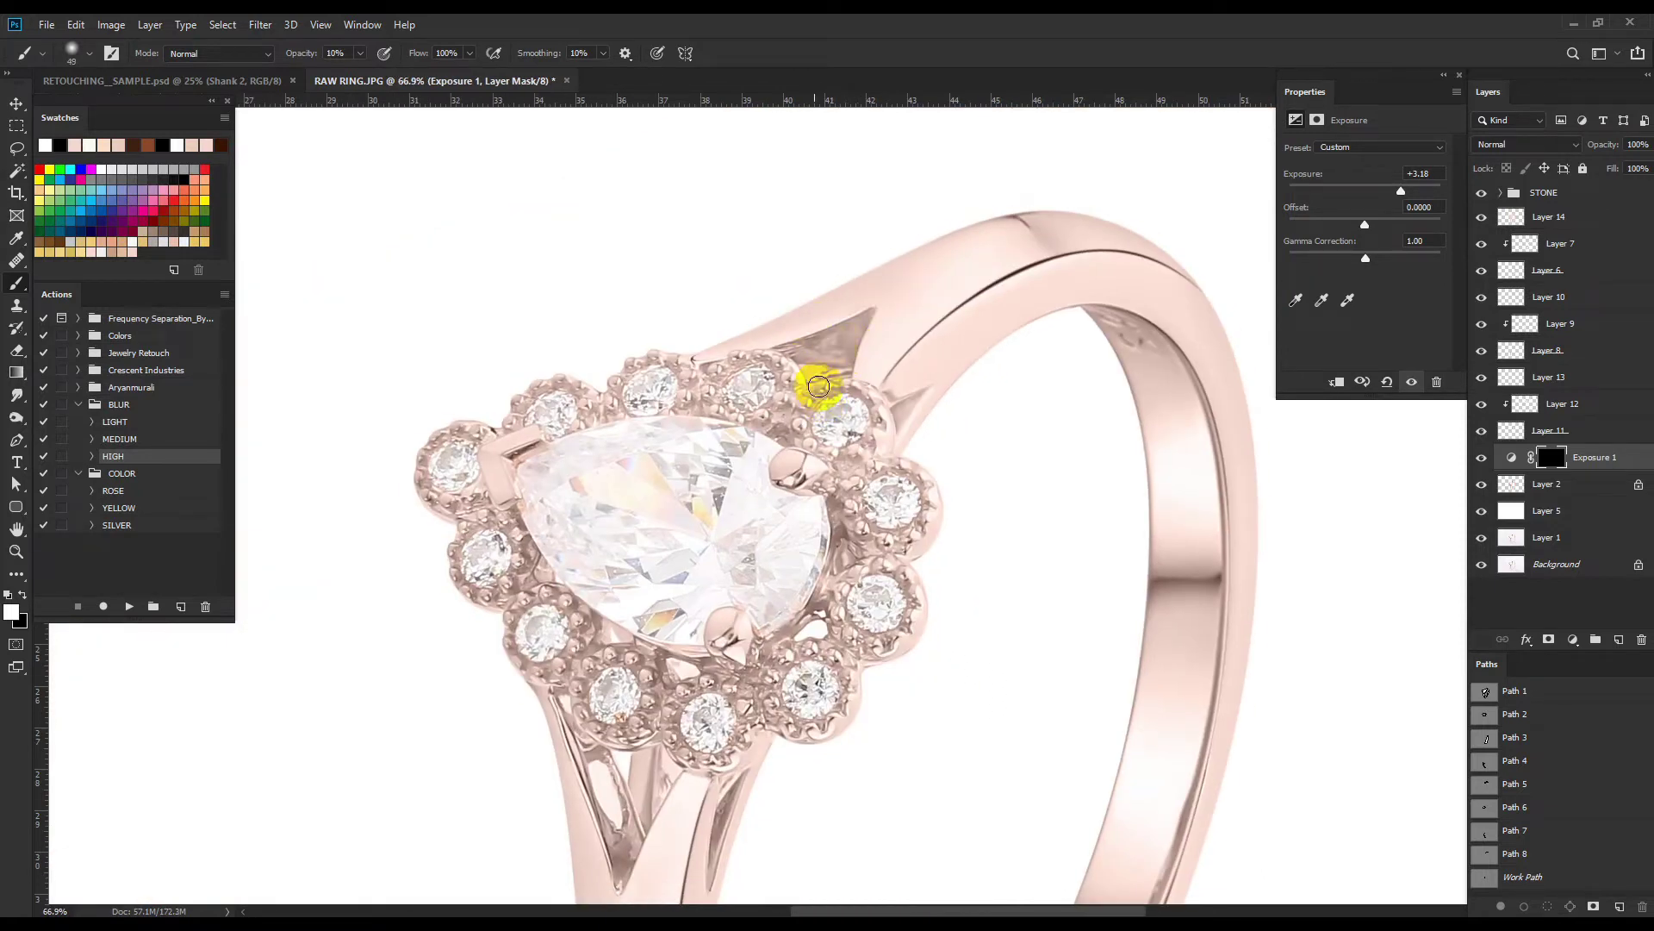
{"action": "scroll", "coordinate": [818, 386], "scroll_direction": "up", "scroll_amount": 2}
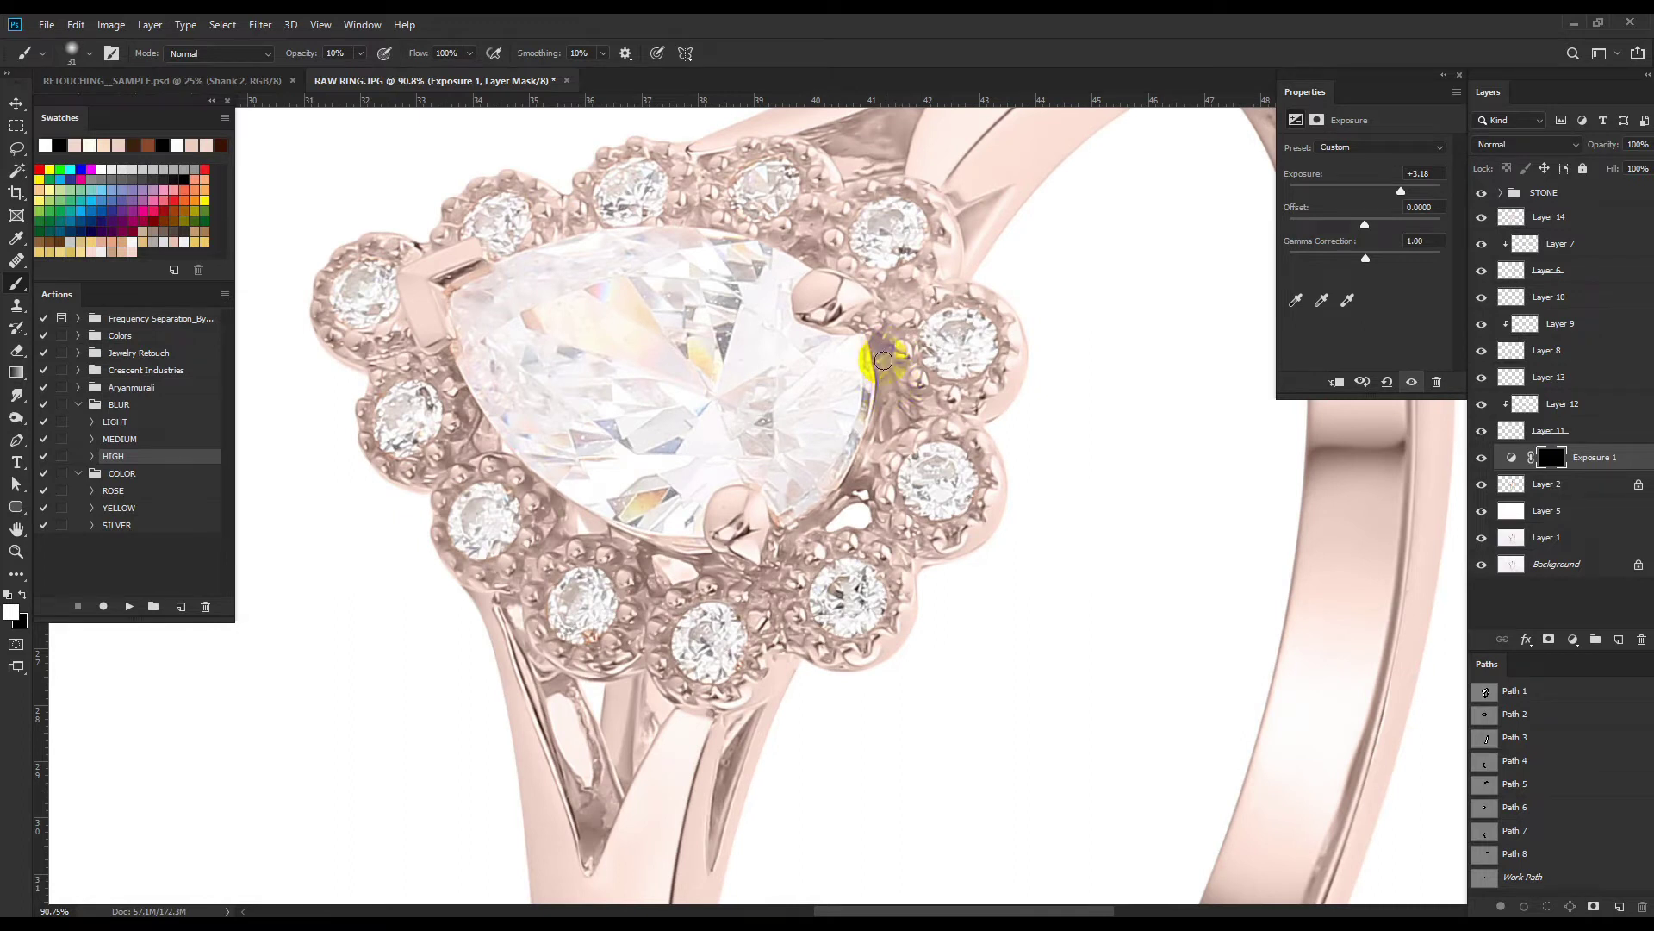
{"action": "scroll", "coordinate": [879, 345], "scroll_direction": "up", "scroll_amount": 1}
{"action": "scroll", "coordinate": [853, 435], "scroll_direction": "up", "scroll_amount": 1}
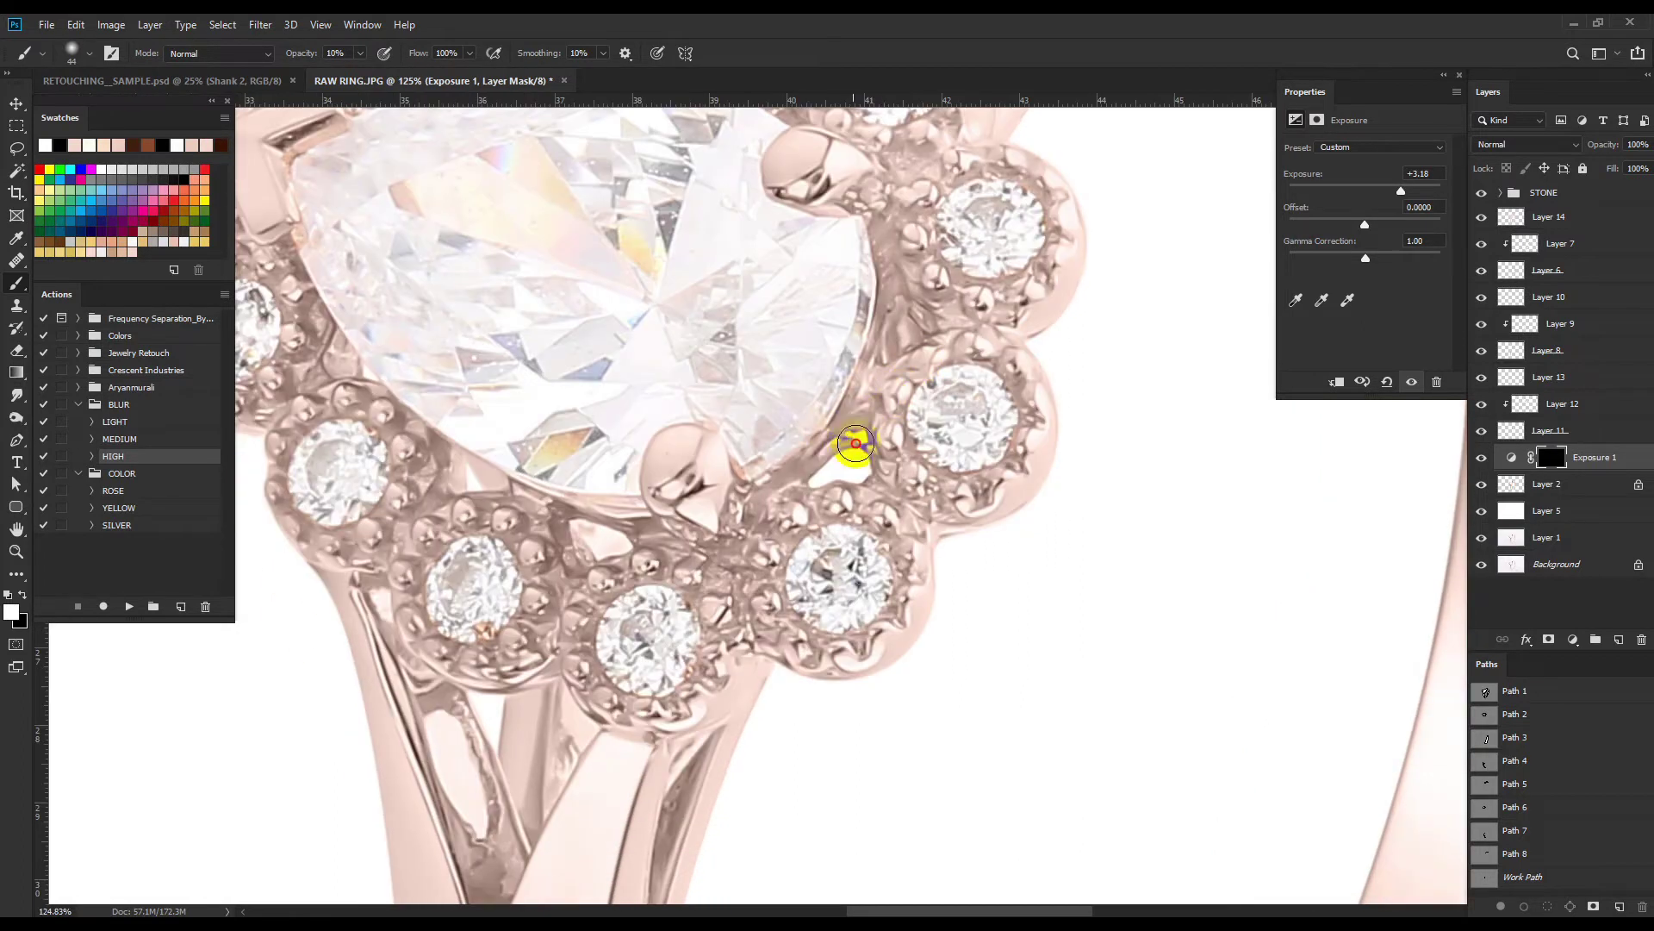
{"action": "scroll", "coordinate": [983, 407], "scroll_direction": "up", "scroll_amount": 1}
{"action": "scroll", "coordinate": [983, 407], "scroll_direction": "right", "scroll_amount": 1}
{"action": "scroll", "coordinate": [908, 437], "scroll_direction": "up", "scroll_amount": 3}
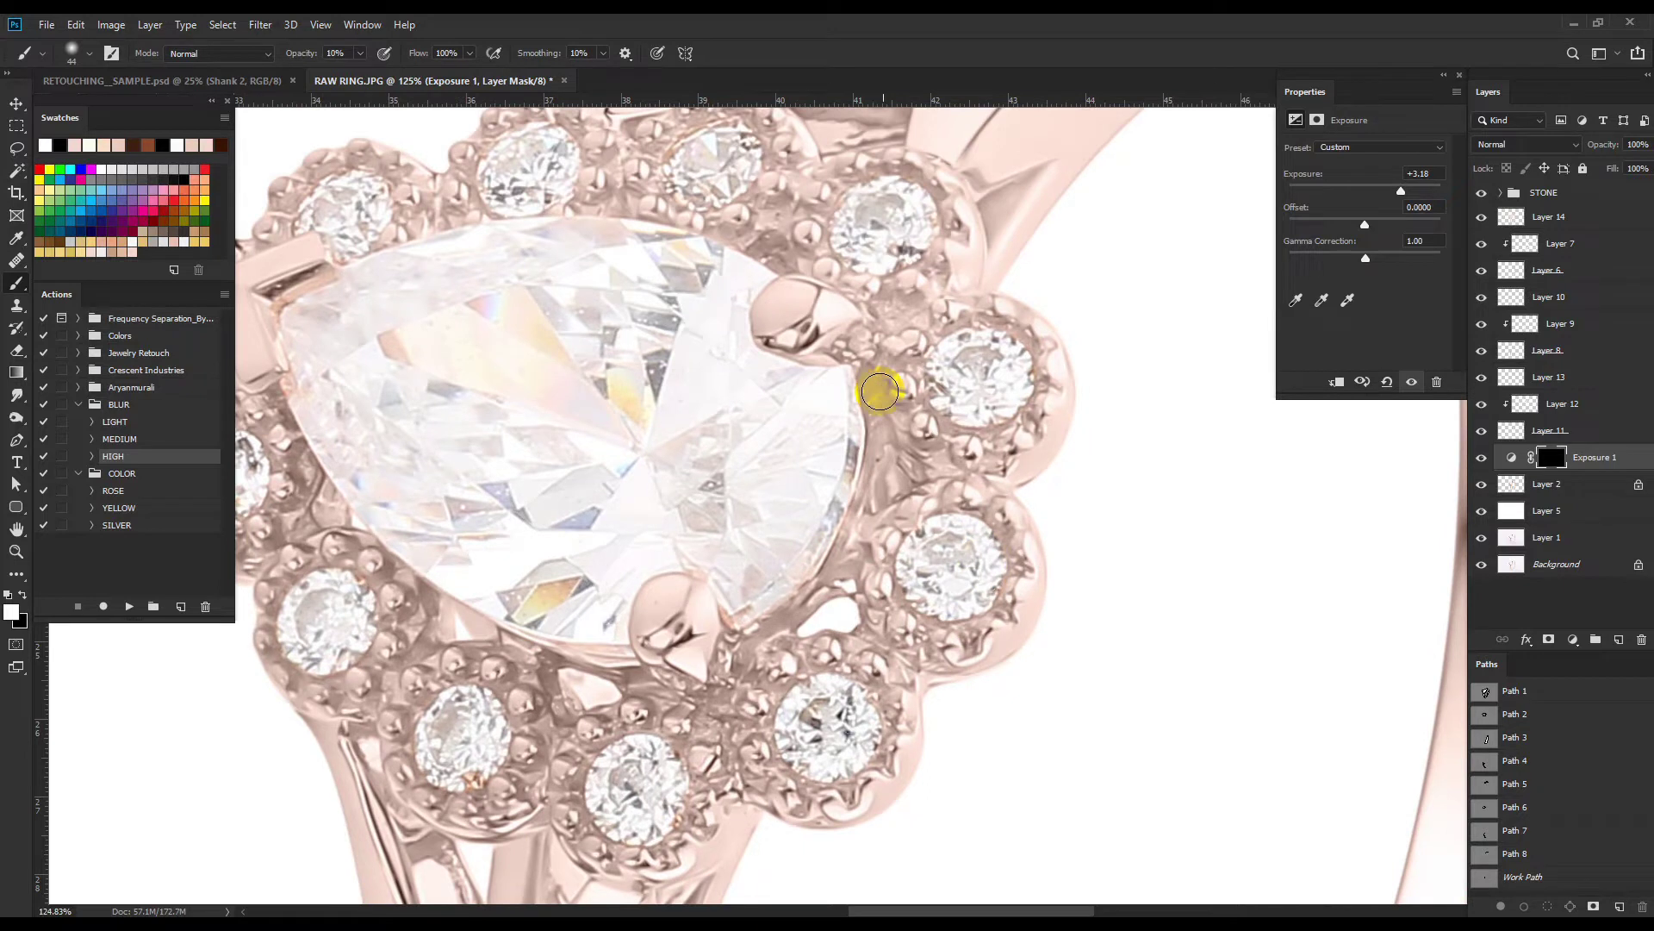
{"action": "scroll", "coordinate": [879, 391], "scroll_direction": "up", "scroll_amount": 2}
{"action": "scroll", "coordinate": [895, 518], "scroll_direction": "up", "scroll_amount": 4}
{"action": "scroll", "coordinate": [873, 430], "scroll_direction": "left", "scroll_amount": 1}
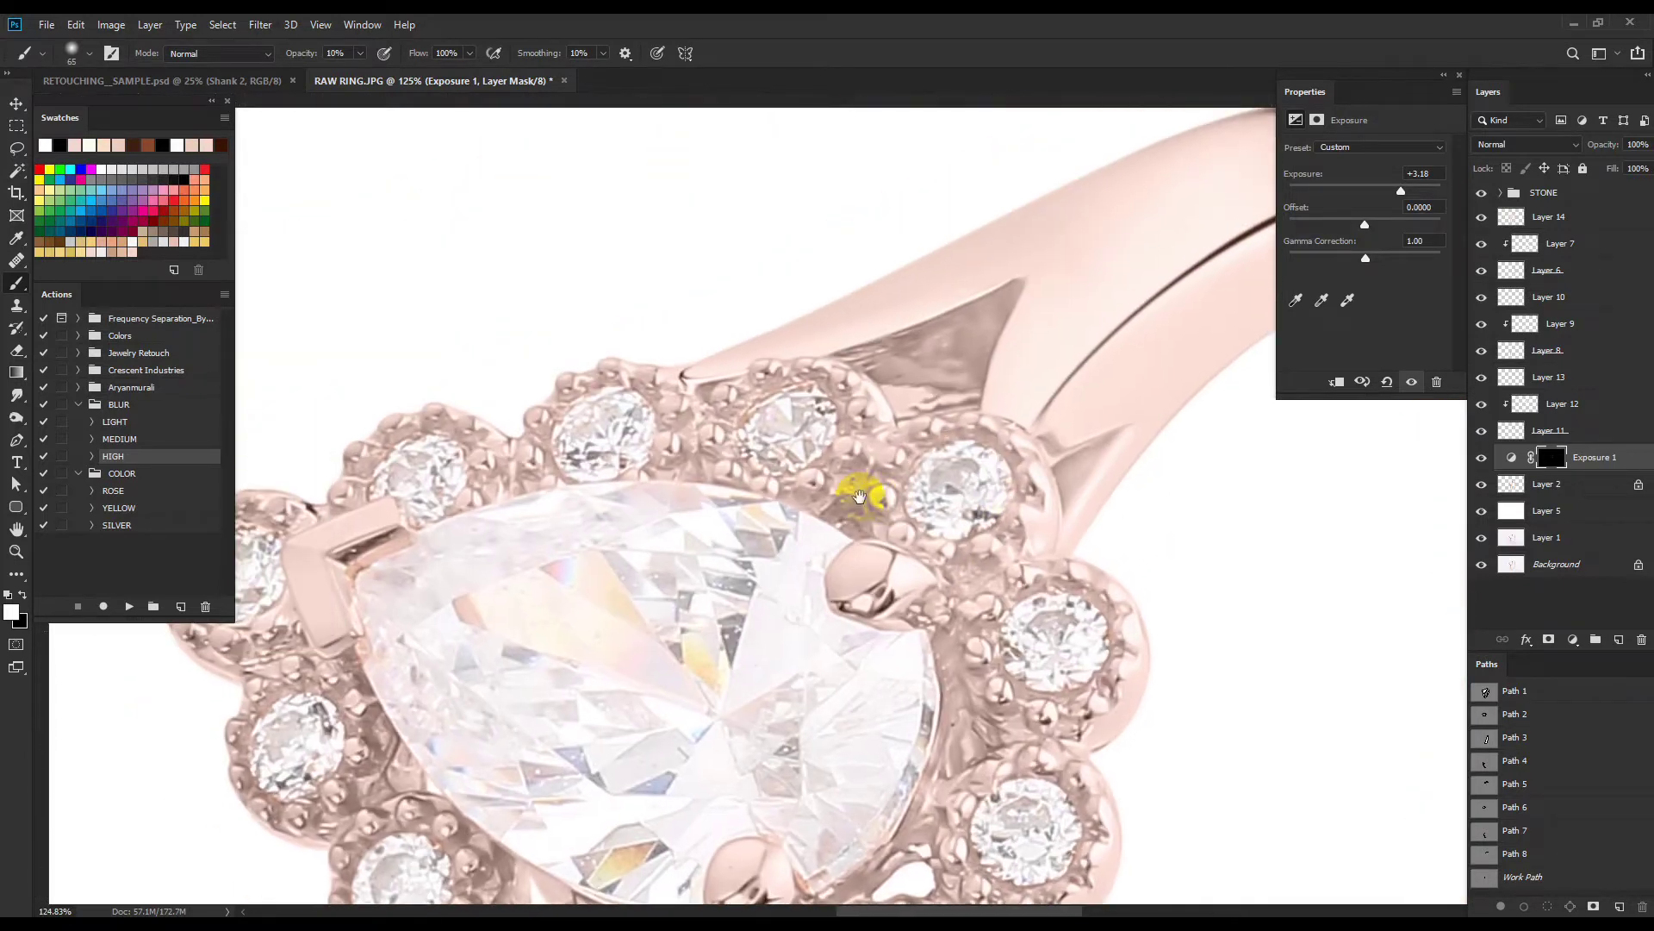
{"action": "scroll", "coordinate": [856, 480], "scroll_direction": "up", "scroll_amount": 1}
{"action": "scroll", "coordinate": [835, 447], "scroll_direction": "up", "scroll_amount": 1}
{"action": "scroll", "coordinate": [784, 480], "scroll_direction": "left", "scroll_amount": 1}
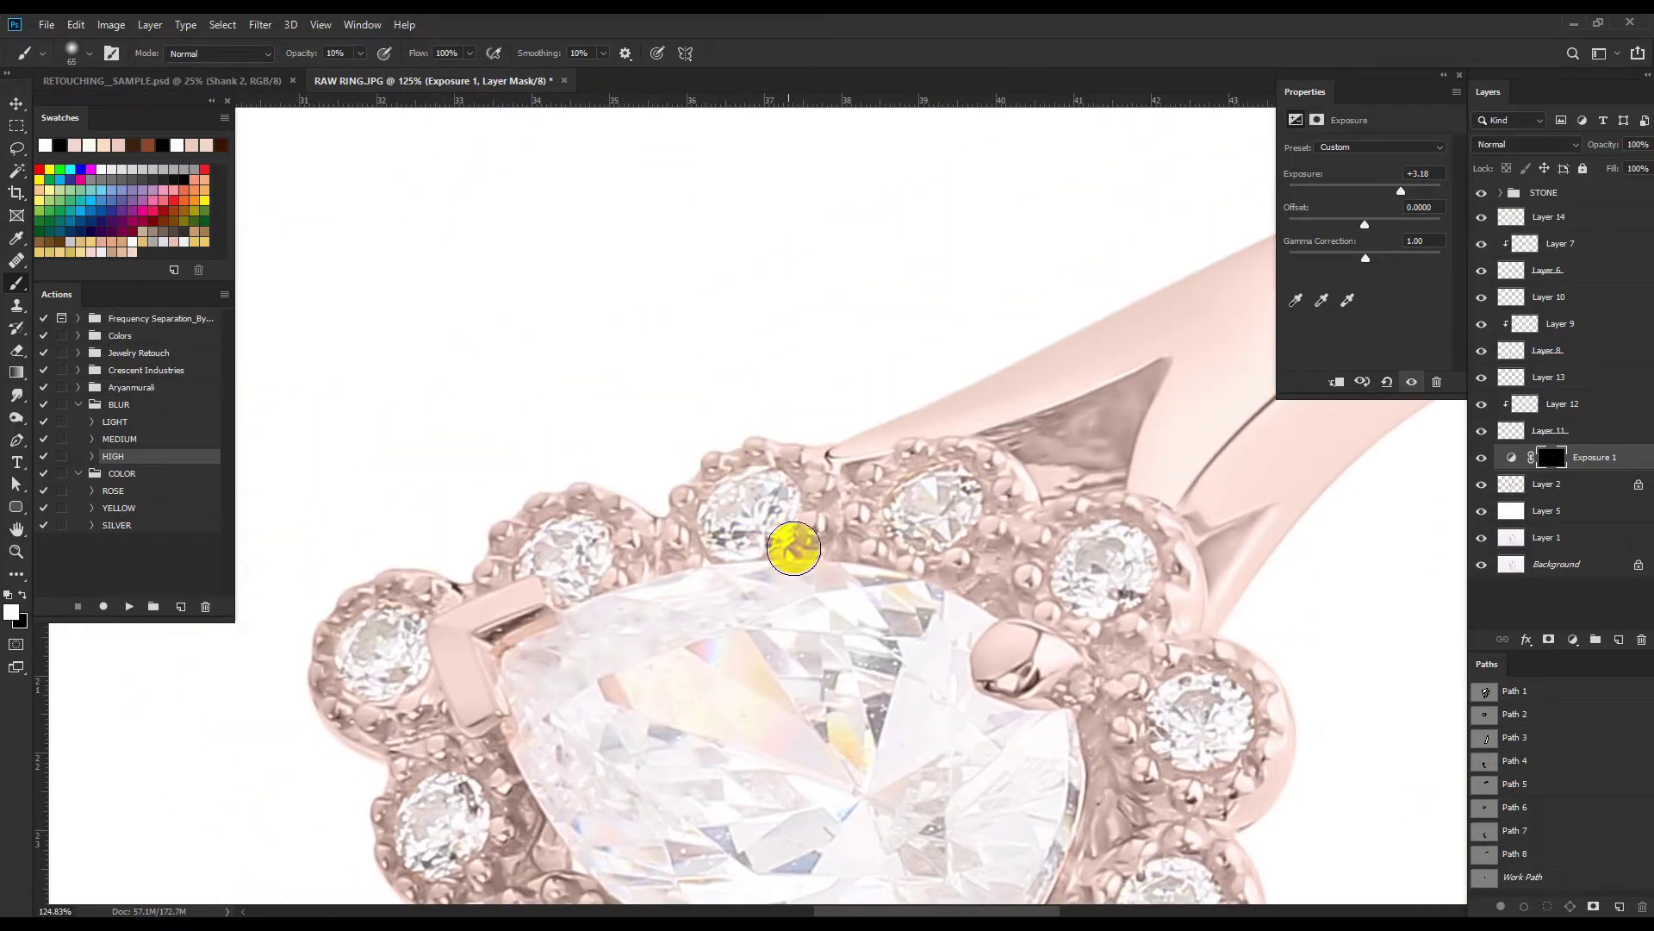
{"action": "scroll", "coordinate": [794, 547], "scroll_direction": "left", "scroll_amount": 2}
{"action": "scroll", "coordinate": [650, 580], "scroll_direction": "left", "scroll_amount": 2}
{"action": "scroll", "coordinate": [650, 580], "scroll_direction": "down", "scroll_amount": 3}
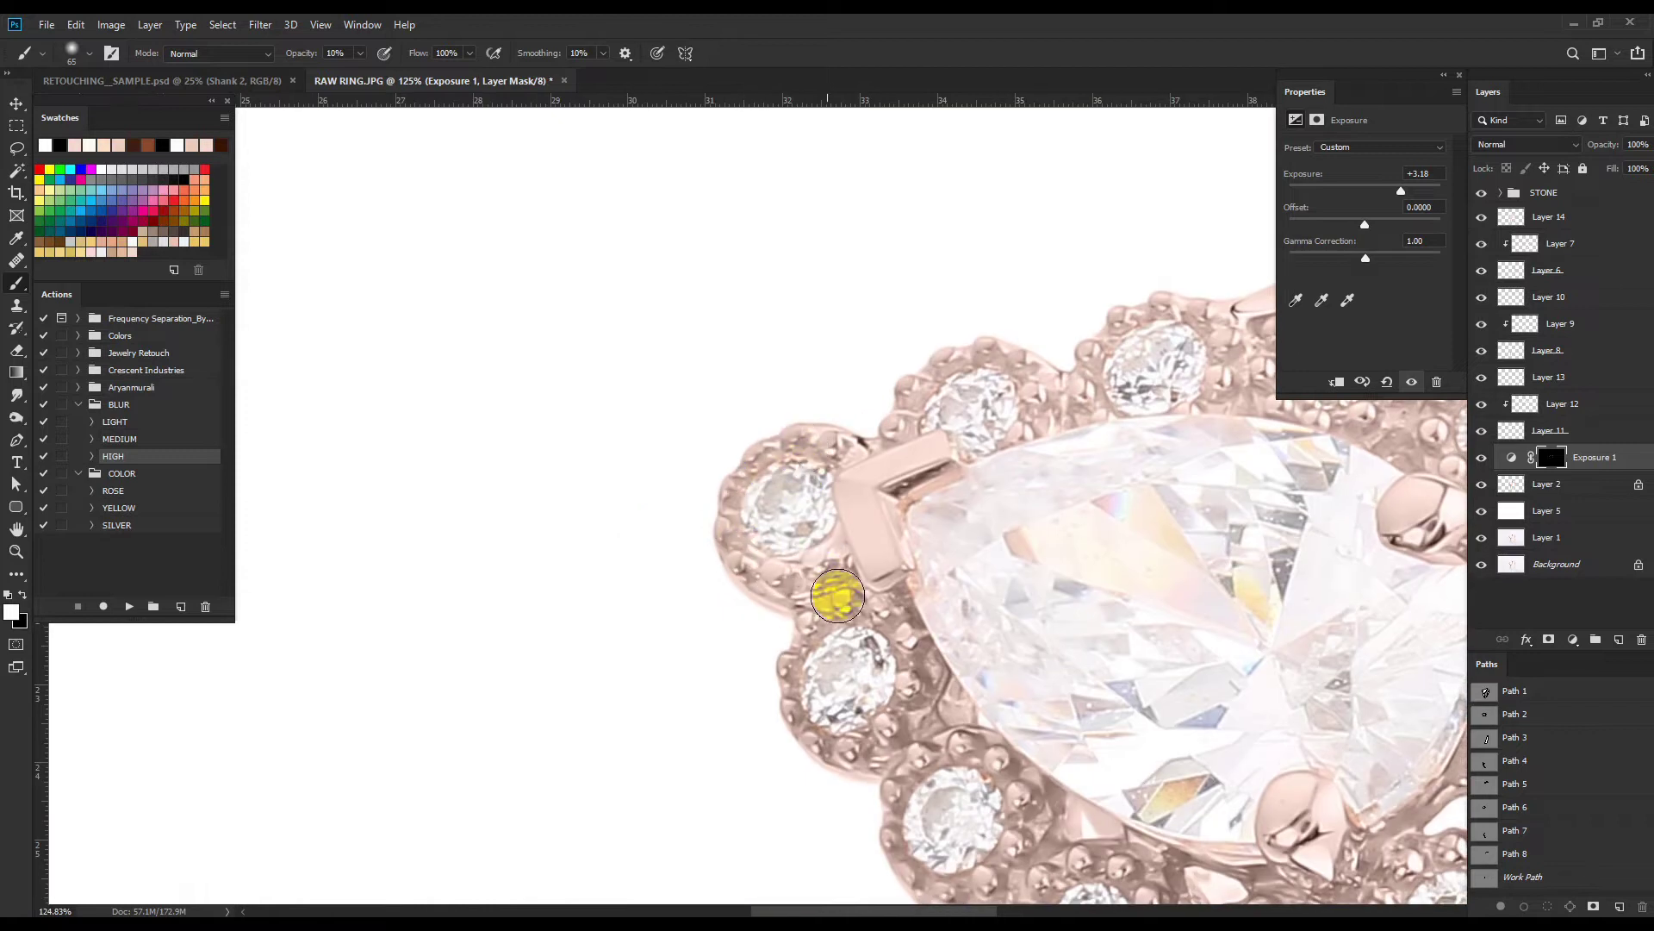
{"action": "scroll", "coordinate": [837, 595], "scroll_direction": "down", "scroll_amount": 3}
{"action": "scroll", "coordinate": [837, 595], "scroll_direction": "right", "scroll_amount": 1}
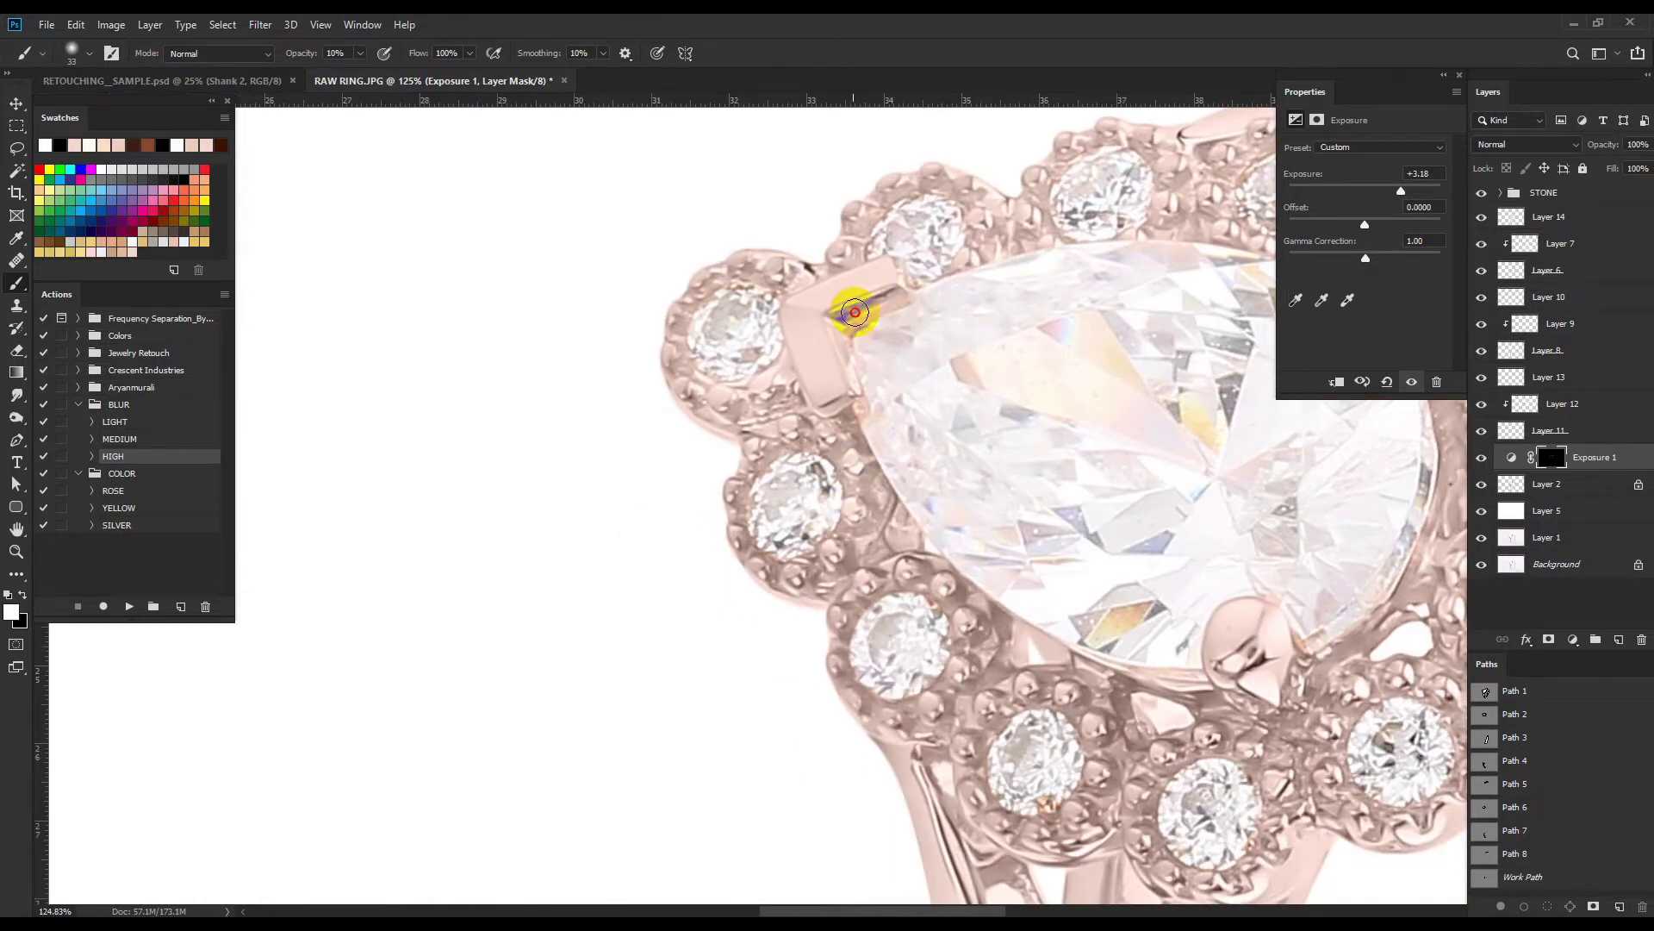
{"action": "scroll", "coordinate": [876, 639], "scroll_direction": "down", "scroll_amount": 3}
{"action": "scroll", "coordinate": [876, 639], "scroll_direction": "right", "scroll_amount": 1}
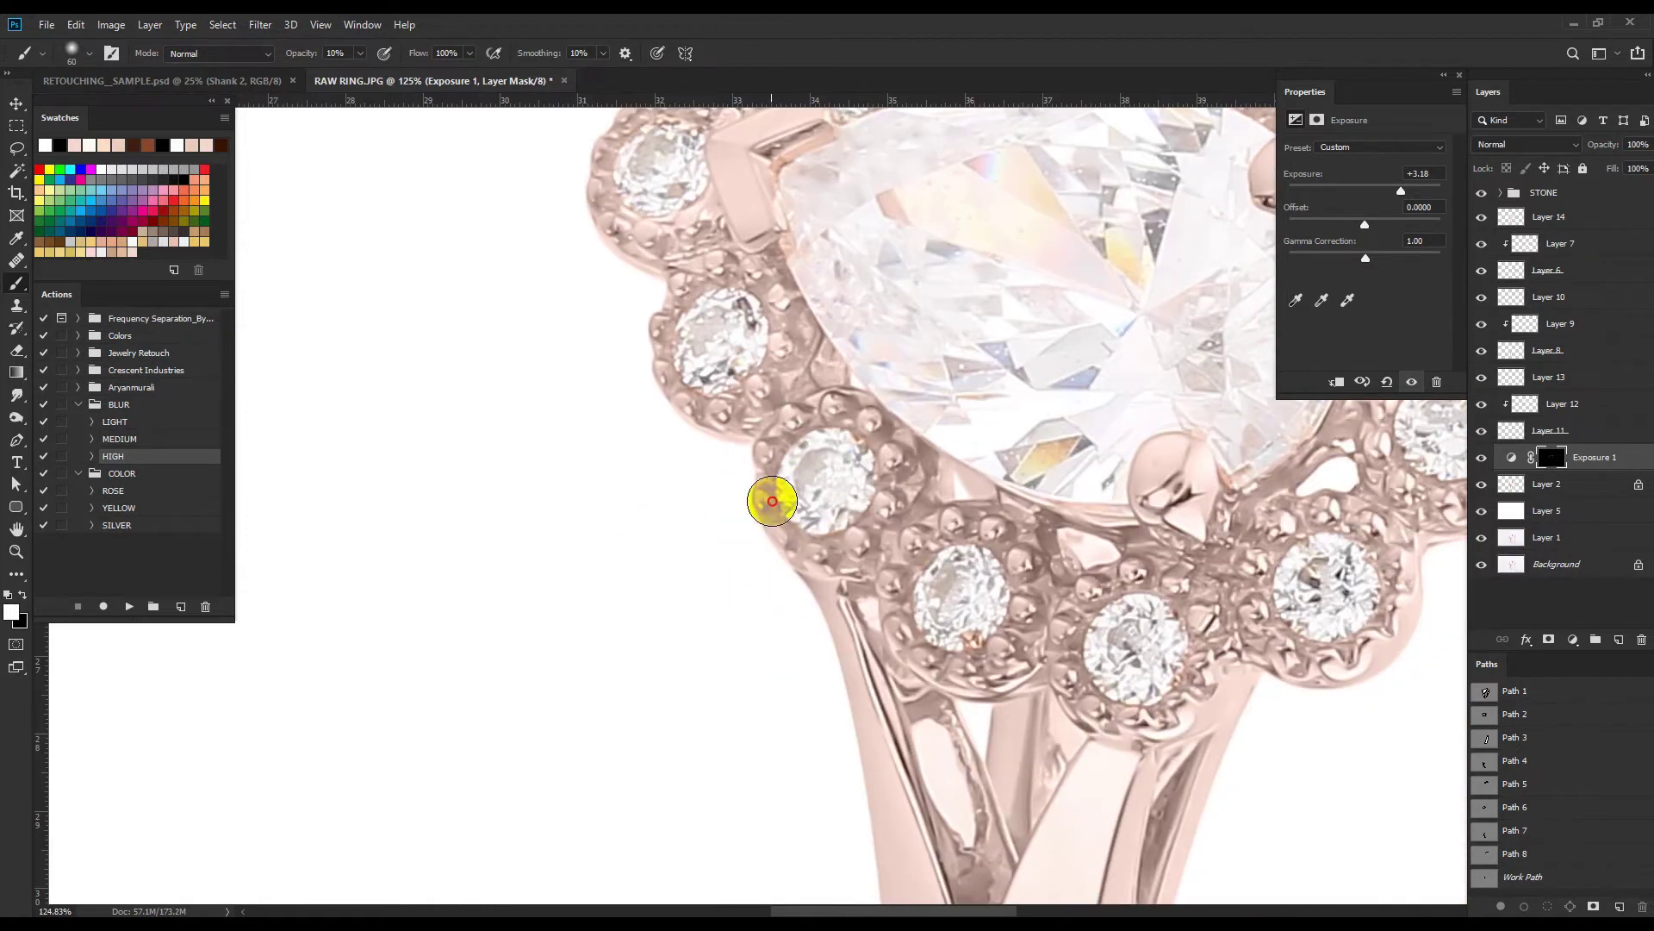
{"action": "scroll", "coordinate": [836, 521], "scroll_direction": "down", "scroll_amount": 2}
{"action": "scroll", "coordinate": [836, 520], "scroll_direction": "right", "scroll_amount": 1}
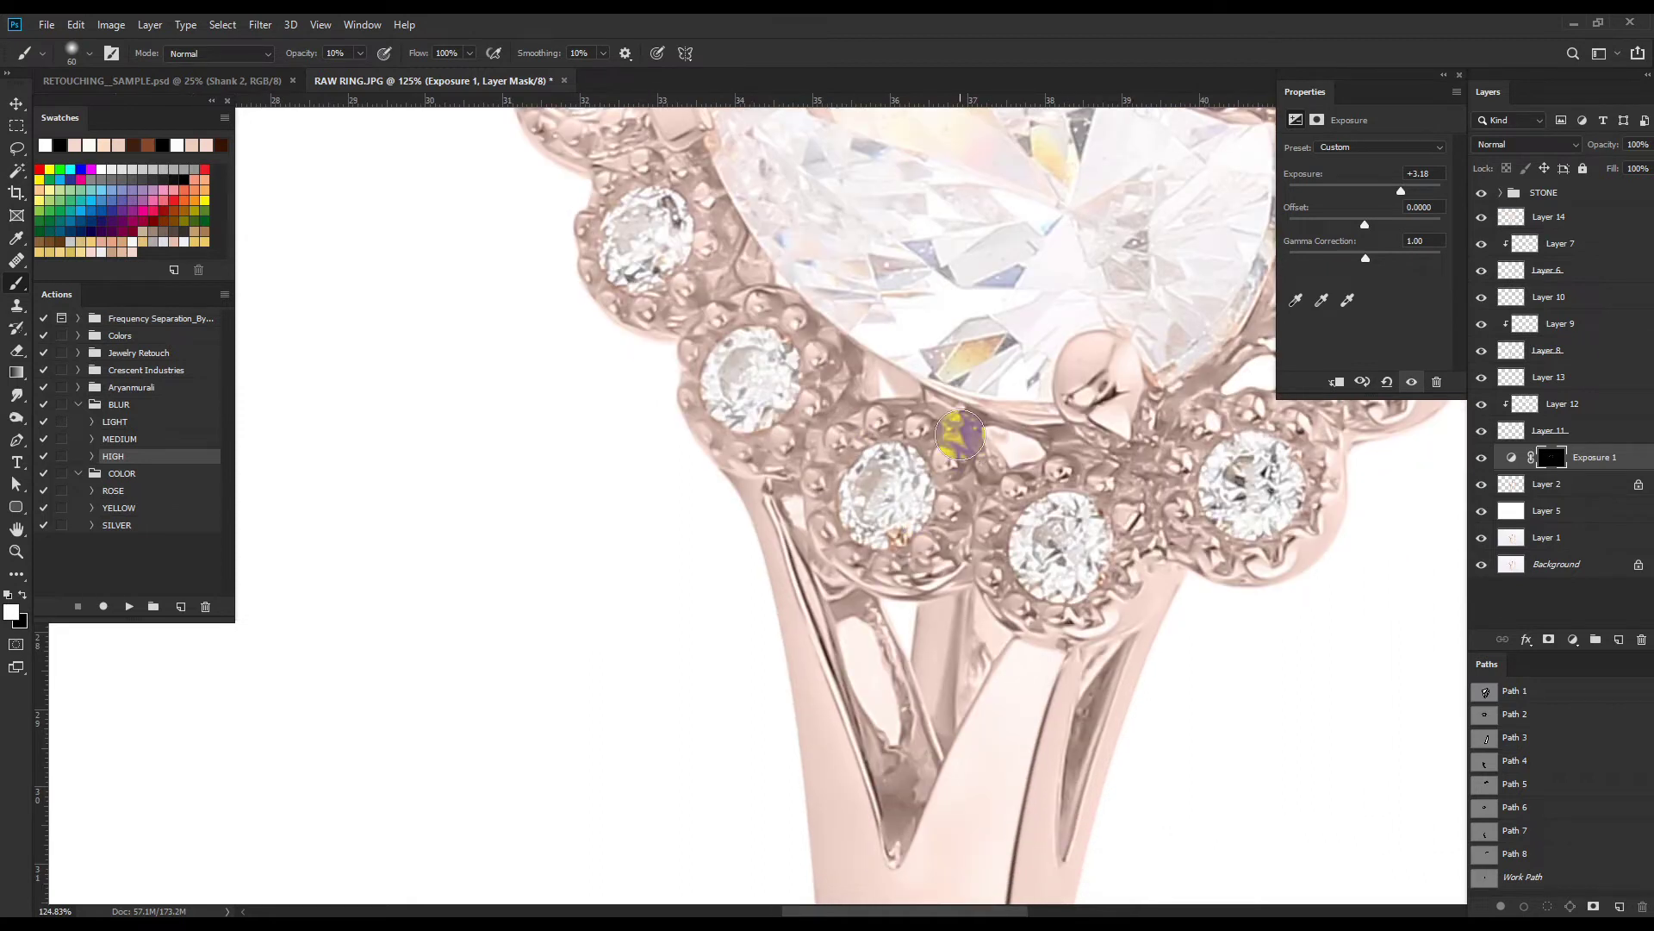
{"action": "scroll", "coordinate": [852, 581], "scroll_direction": "down", "scroll_amount": 3}
{"action": "scroll", "coordinate": [852, 581], "scroll_direction": "right", "scroll_amount": 1}
Brighten the dark crevices on the shank, under the halo and around a side stone.
{"action": "left_click_drag", "start_coordinate": [857, 674], "coordinate": [845, 573]}
{"action": "key", "text": "["}
{"action": "key", "text": "["}
{"action": "key", "text": "["}
{"action": "left_click_drag", "start_coordinate": [1034, 572], "coordinate": [1049, 569]}
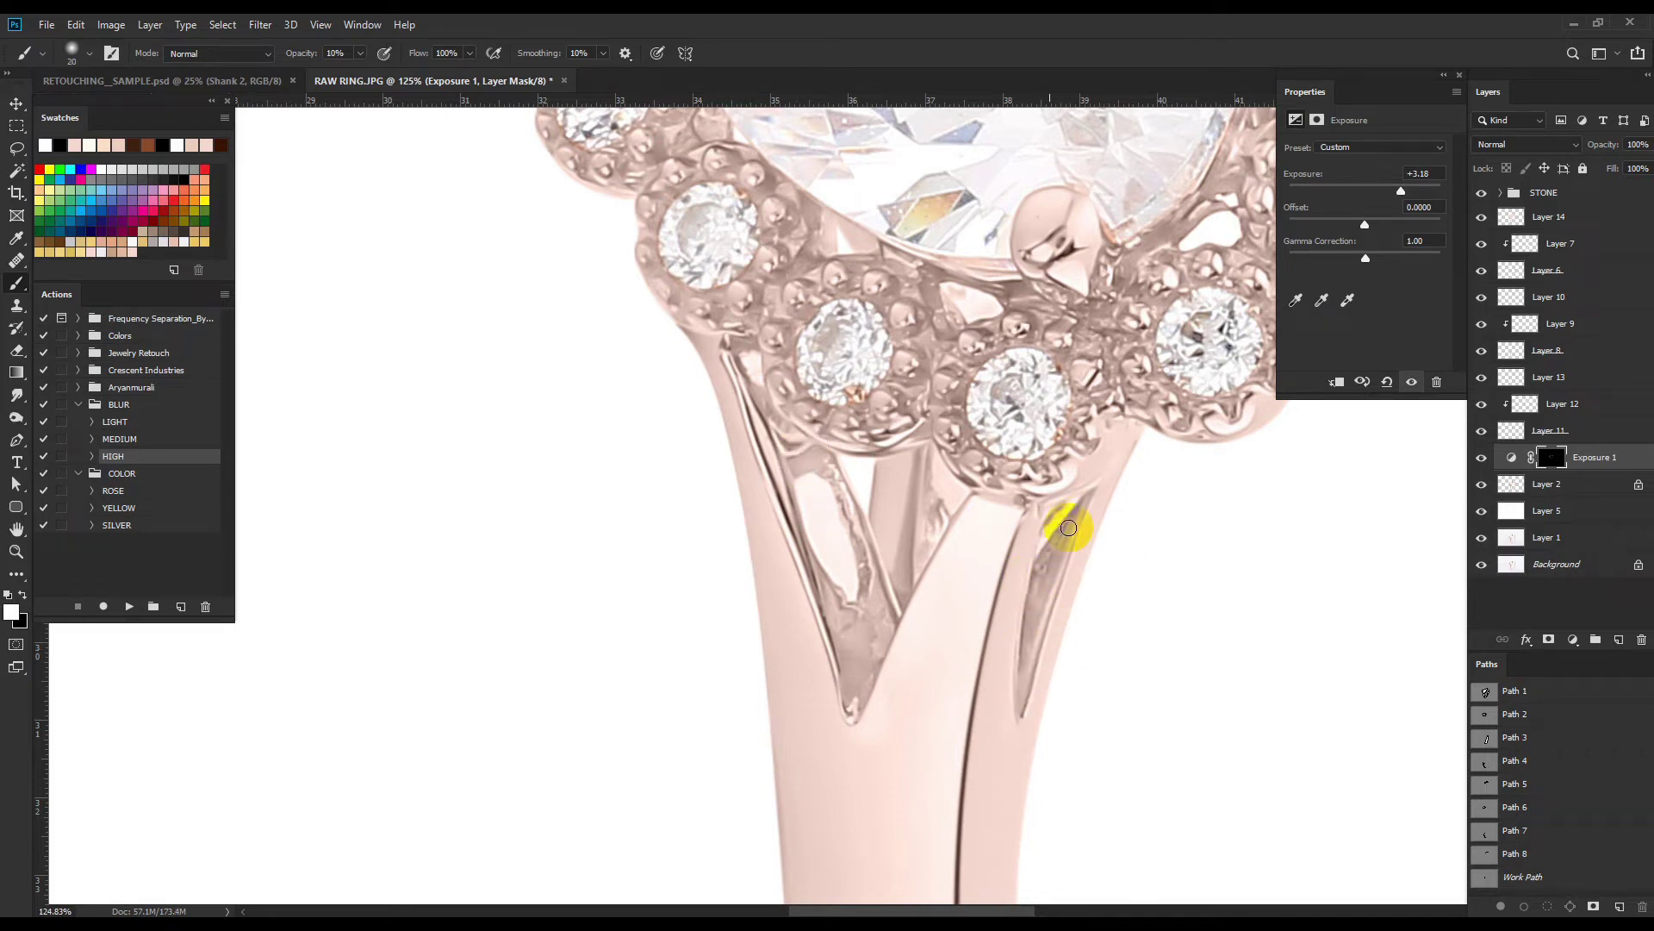
{"action": "scroll", "coordinate": [890, 621], "scroll_direction": "up", "scroll_amount": 5}
{"action": "scroll", "coordinate": [890, 622], "scroll_direction": "right", "scroll_amount": 3}
{"action": "left_click_drag", "start_coordinate": [980, 542], "coordinate": [1015, 477]}
{"action": "left_click_drag", "start_coordinate": [818, 522], "coordinate": [712, 591]}
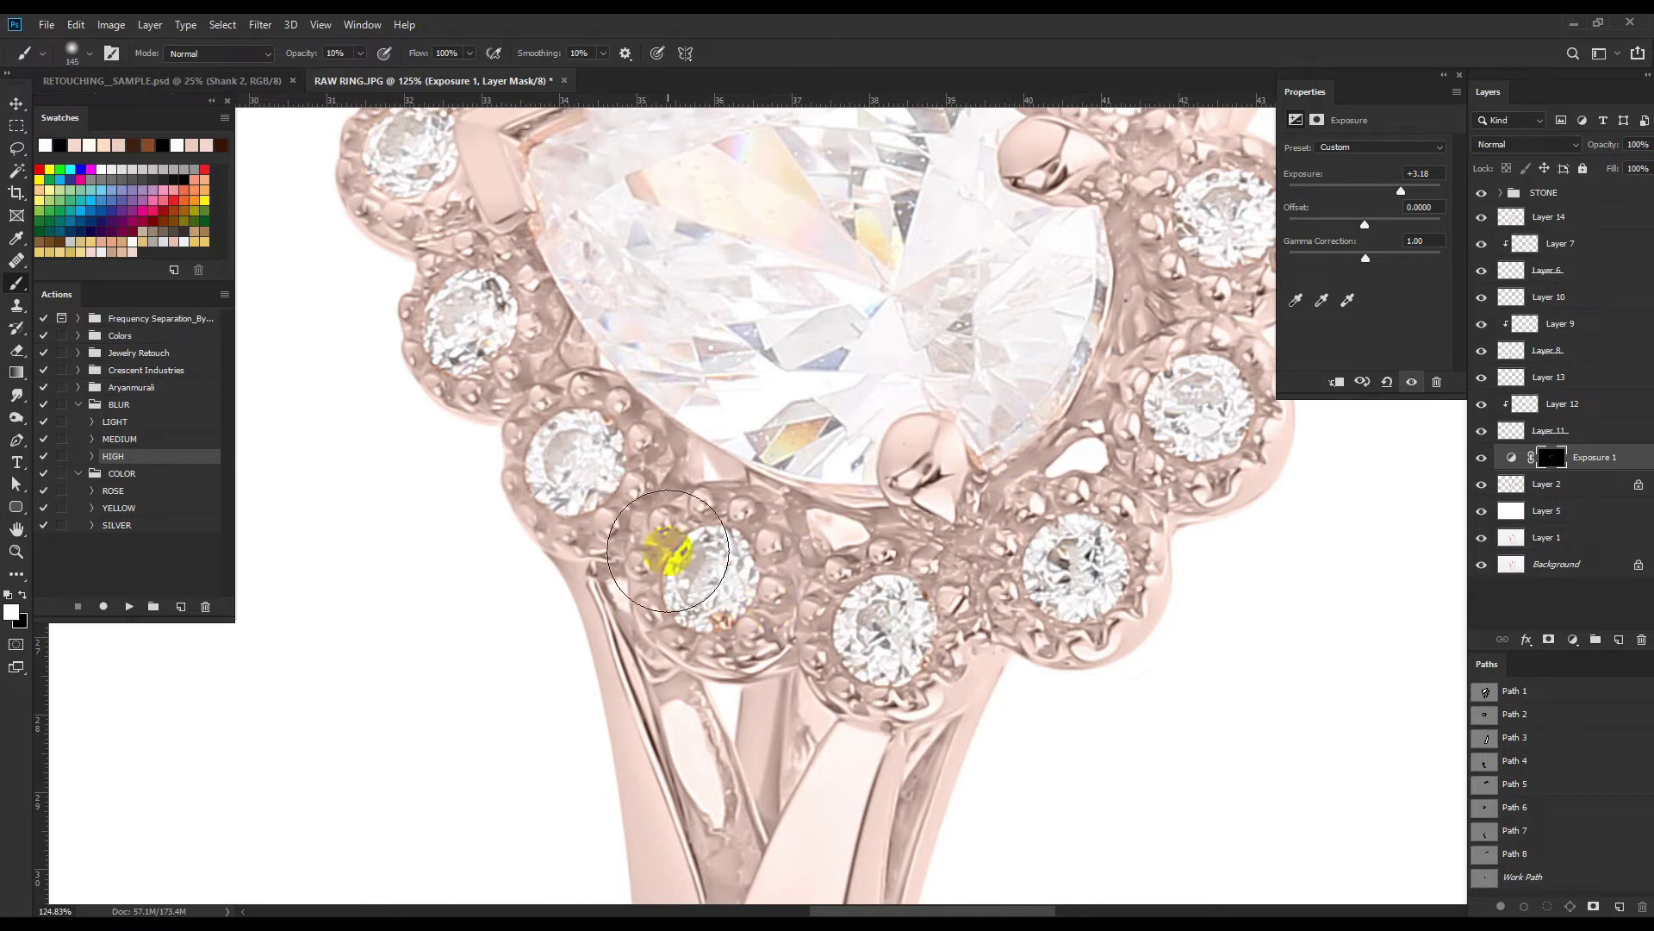
{"action": "scroll", "coordinate": [672, 561], "scroll_direction": "down", "scroll_amount": 3}
{"action": "left_click_drag", "start_coordinate": [787, 658], "coordinate": [962, 542]}
{"action": "scroll", "coordinate": [962, 549], "scroll_direction": "down", "scroll_amount": 3}
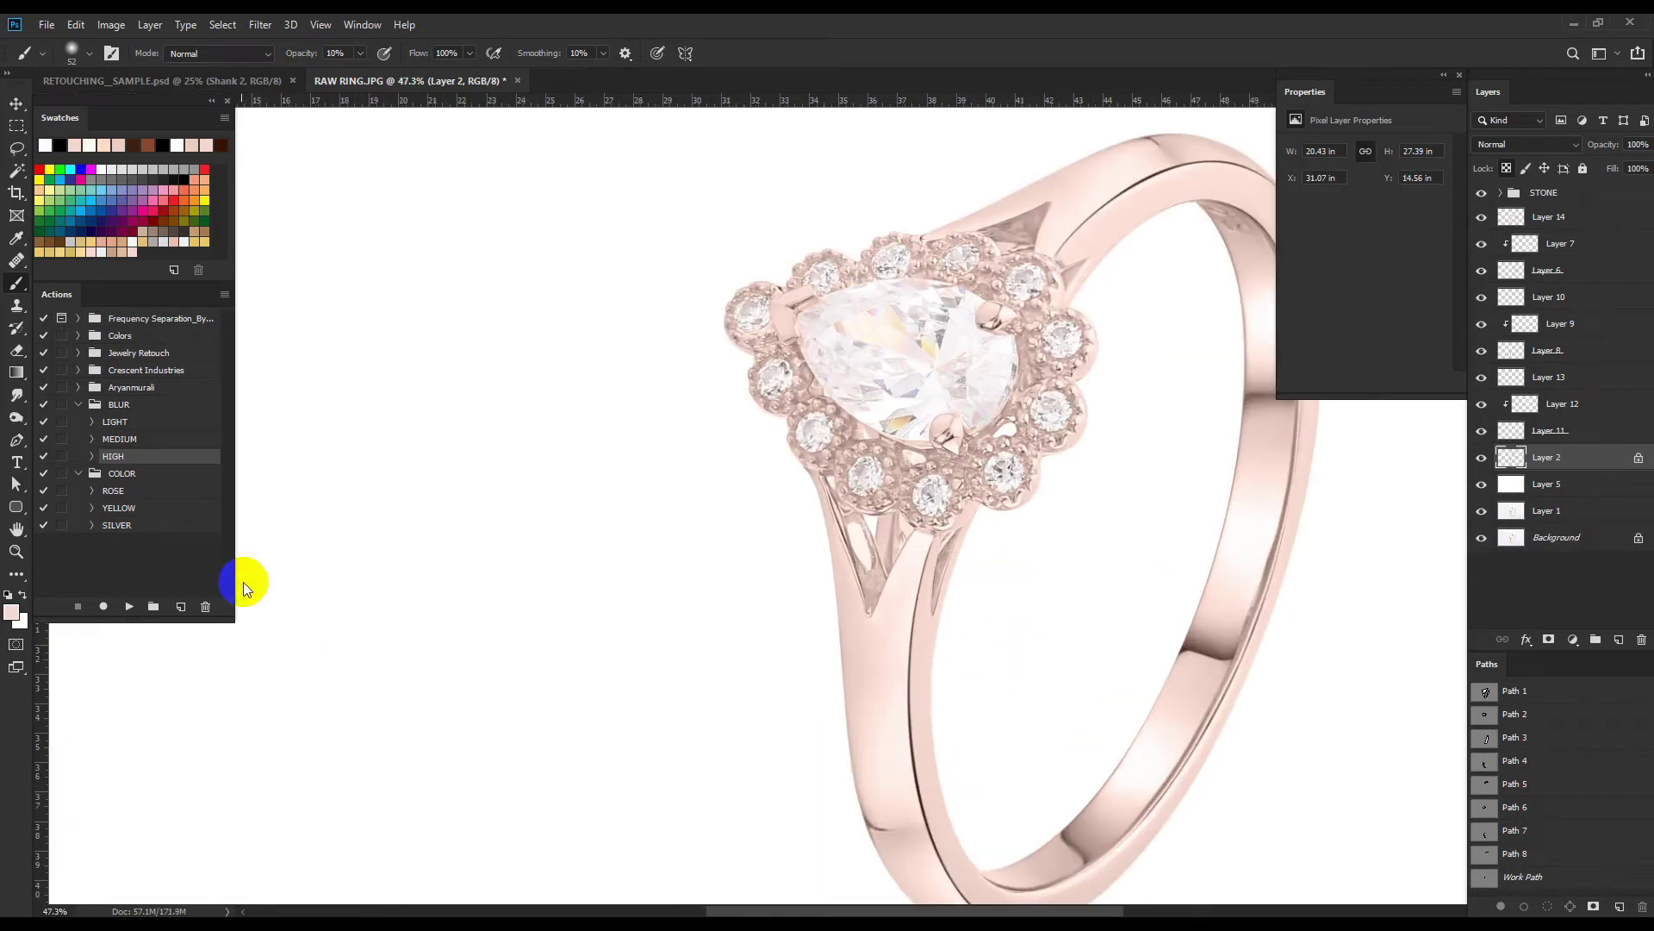
Play the ROSE action and move Color Balance 1 and 2 to the top.
{"action": "left_click", "coordinate": [123, 501]}
{"action": "left_click", "coordinate": [129, 607]}
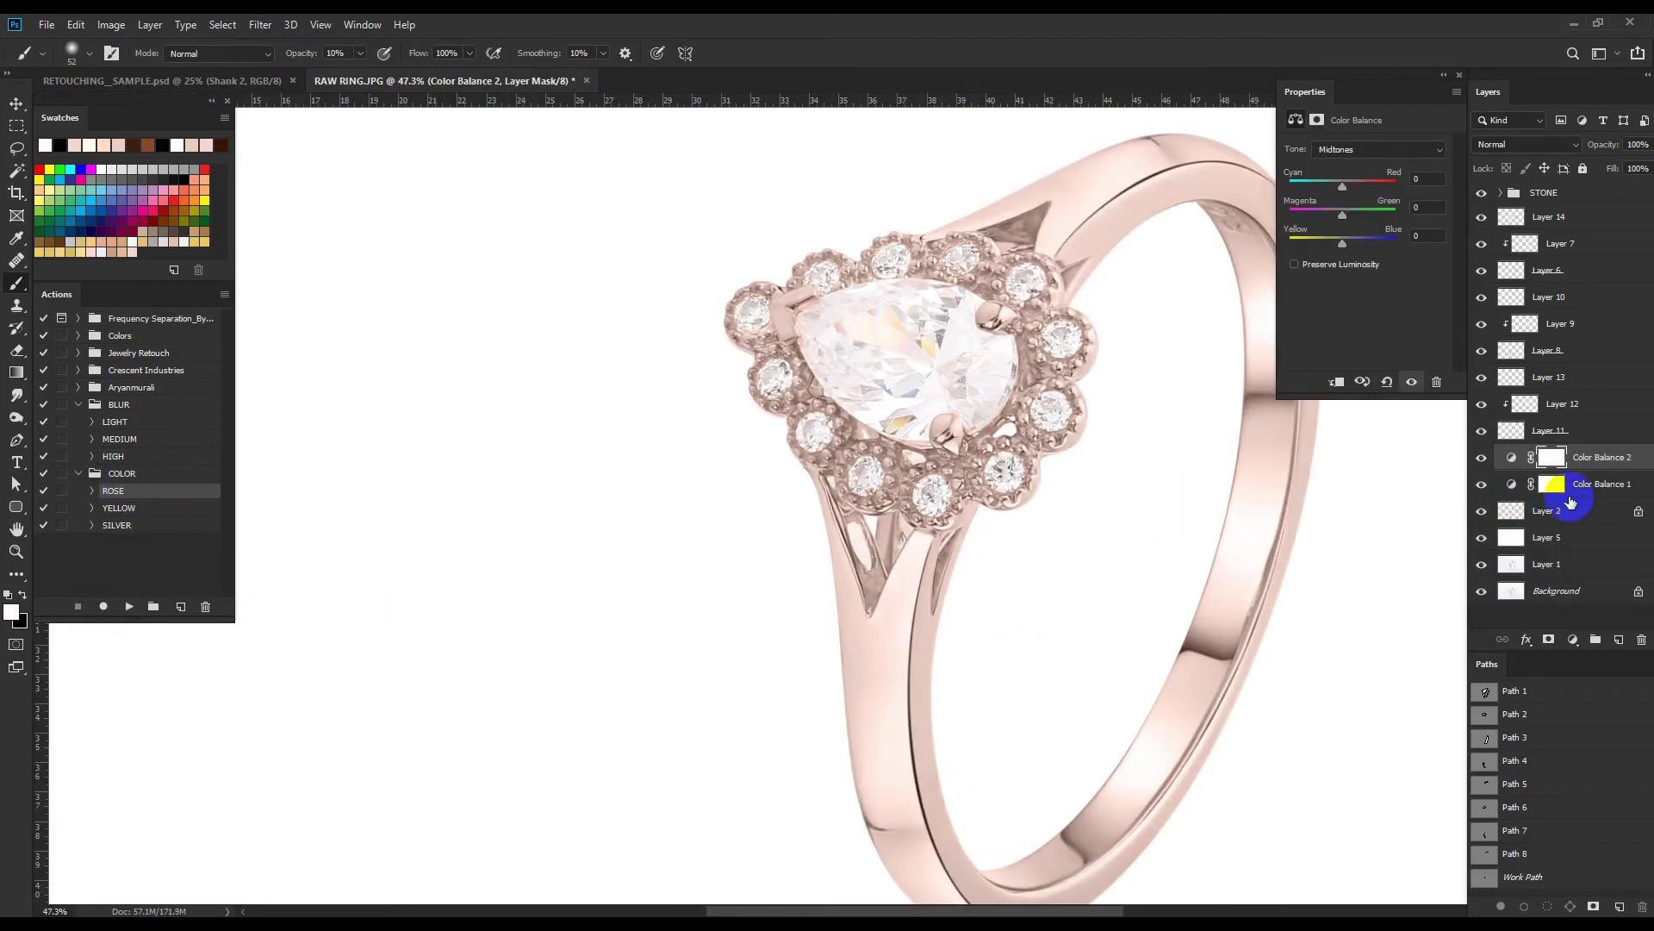
{"action": "left_click_drag", "start_coordinate": [1588, 491], "coordinate": [1594, 207]}
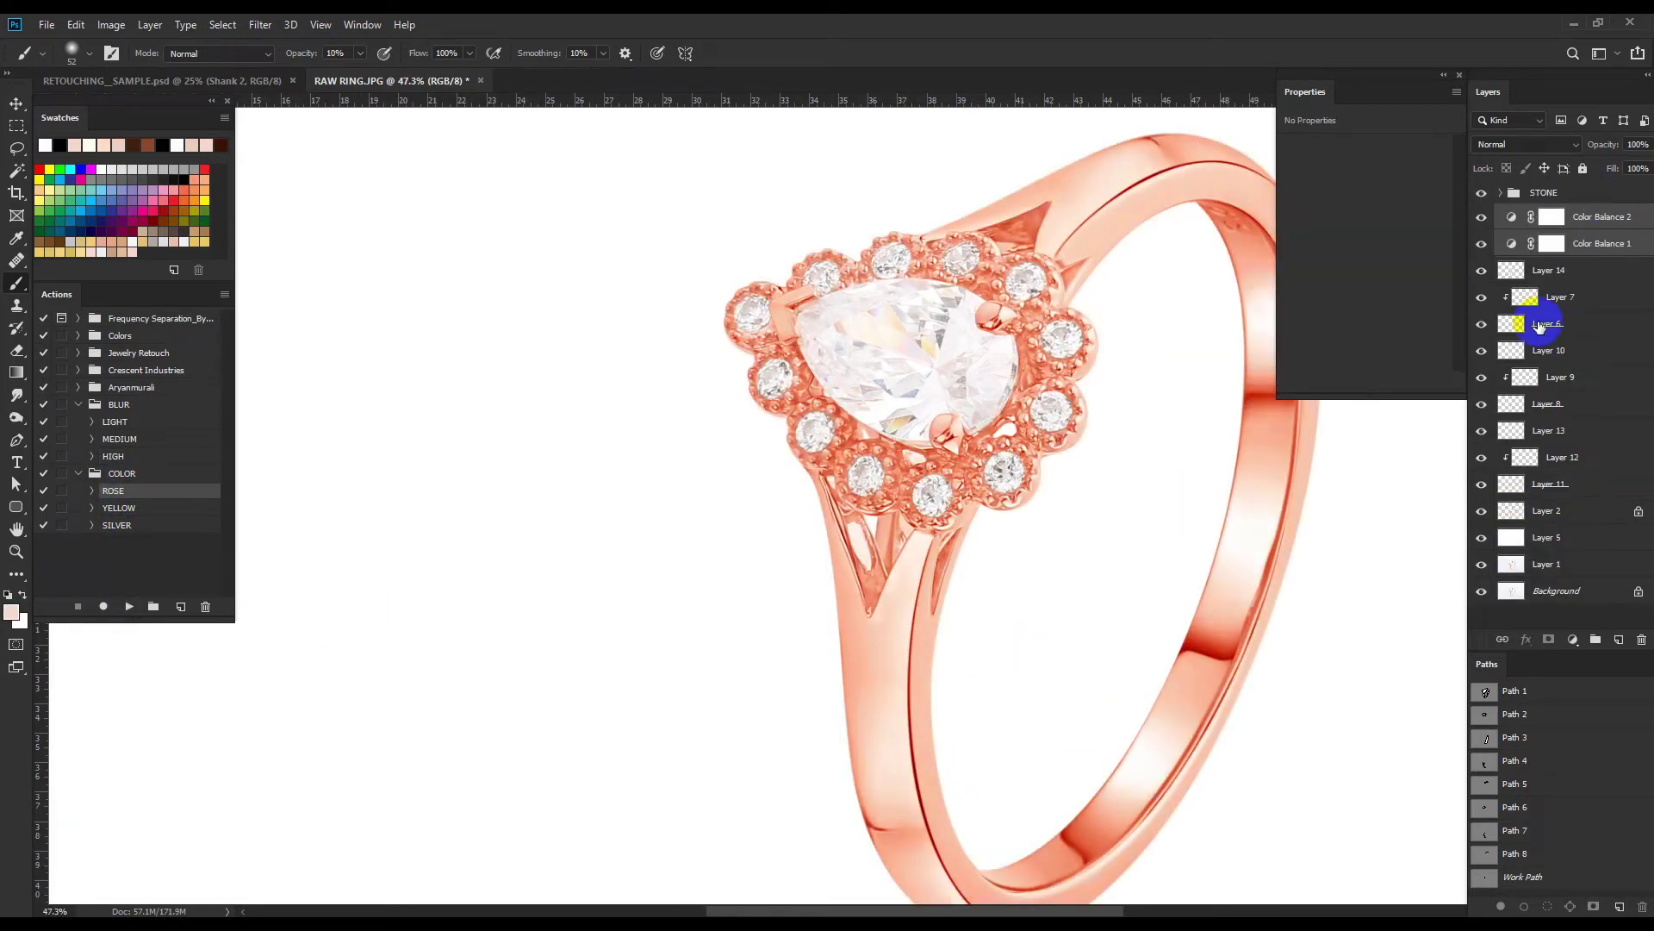
Fill both Color Balance masks black outside the ring so the background stays white.
{"action": "left_click", "coordinate": [1552, 243]}
{"action": "left_click", "coordinate": [1511, 564], "text": "ctrl"}
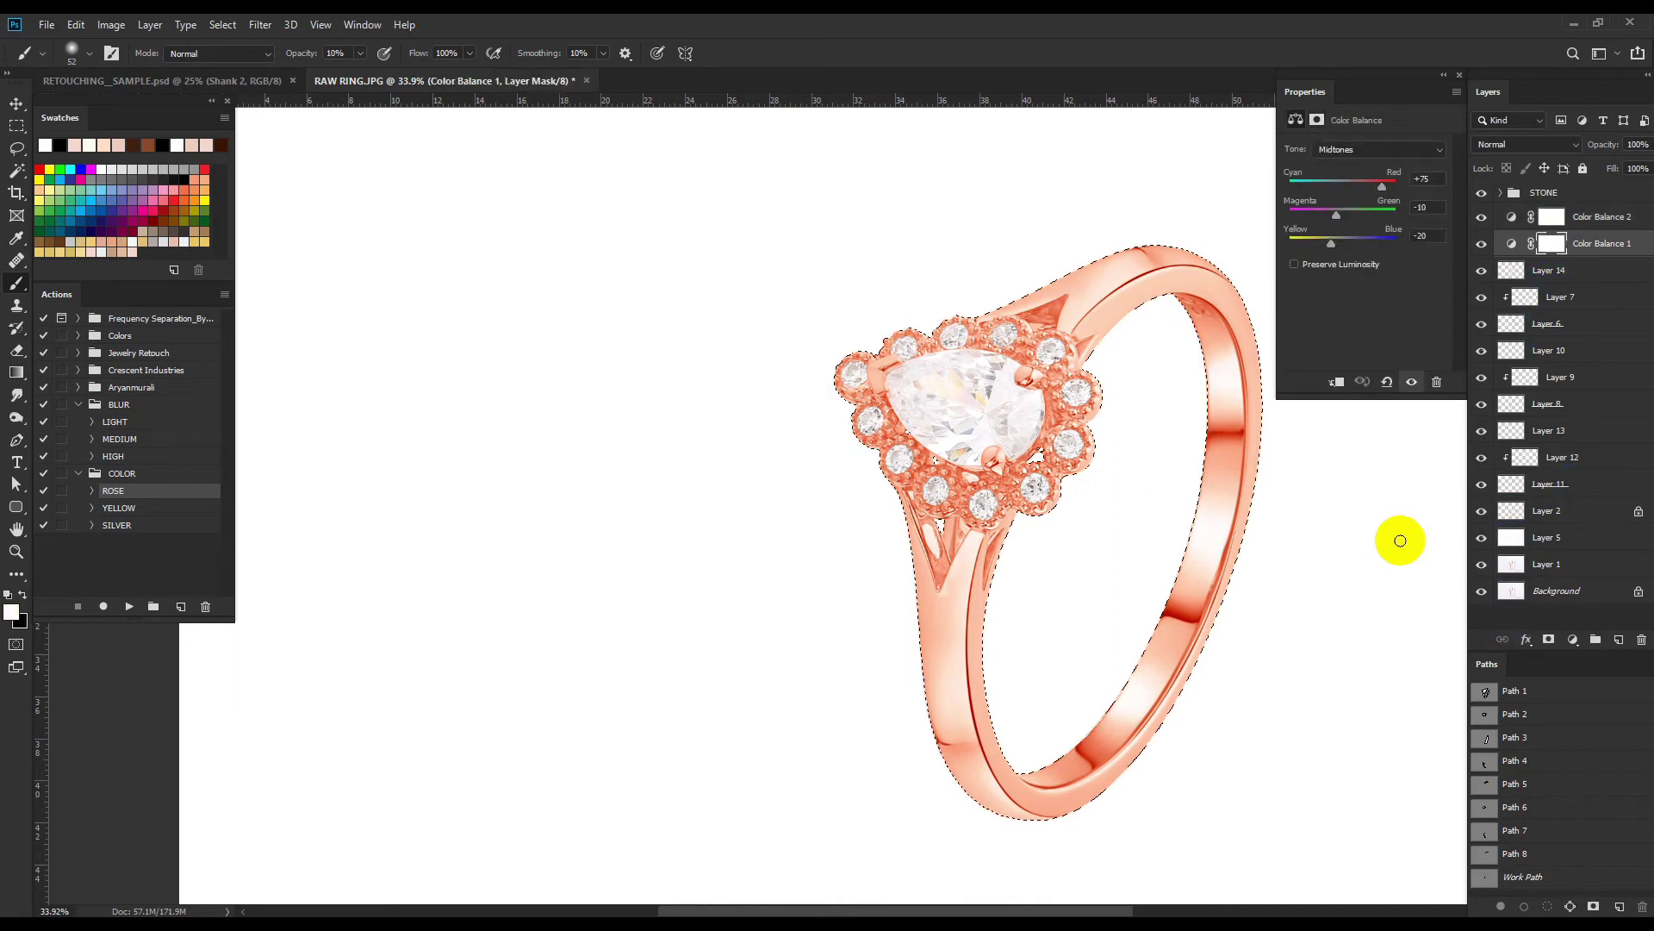
{"action": "key", "text": "x"}
{"action": "key", "text": "ctrl+shift+i"}
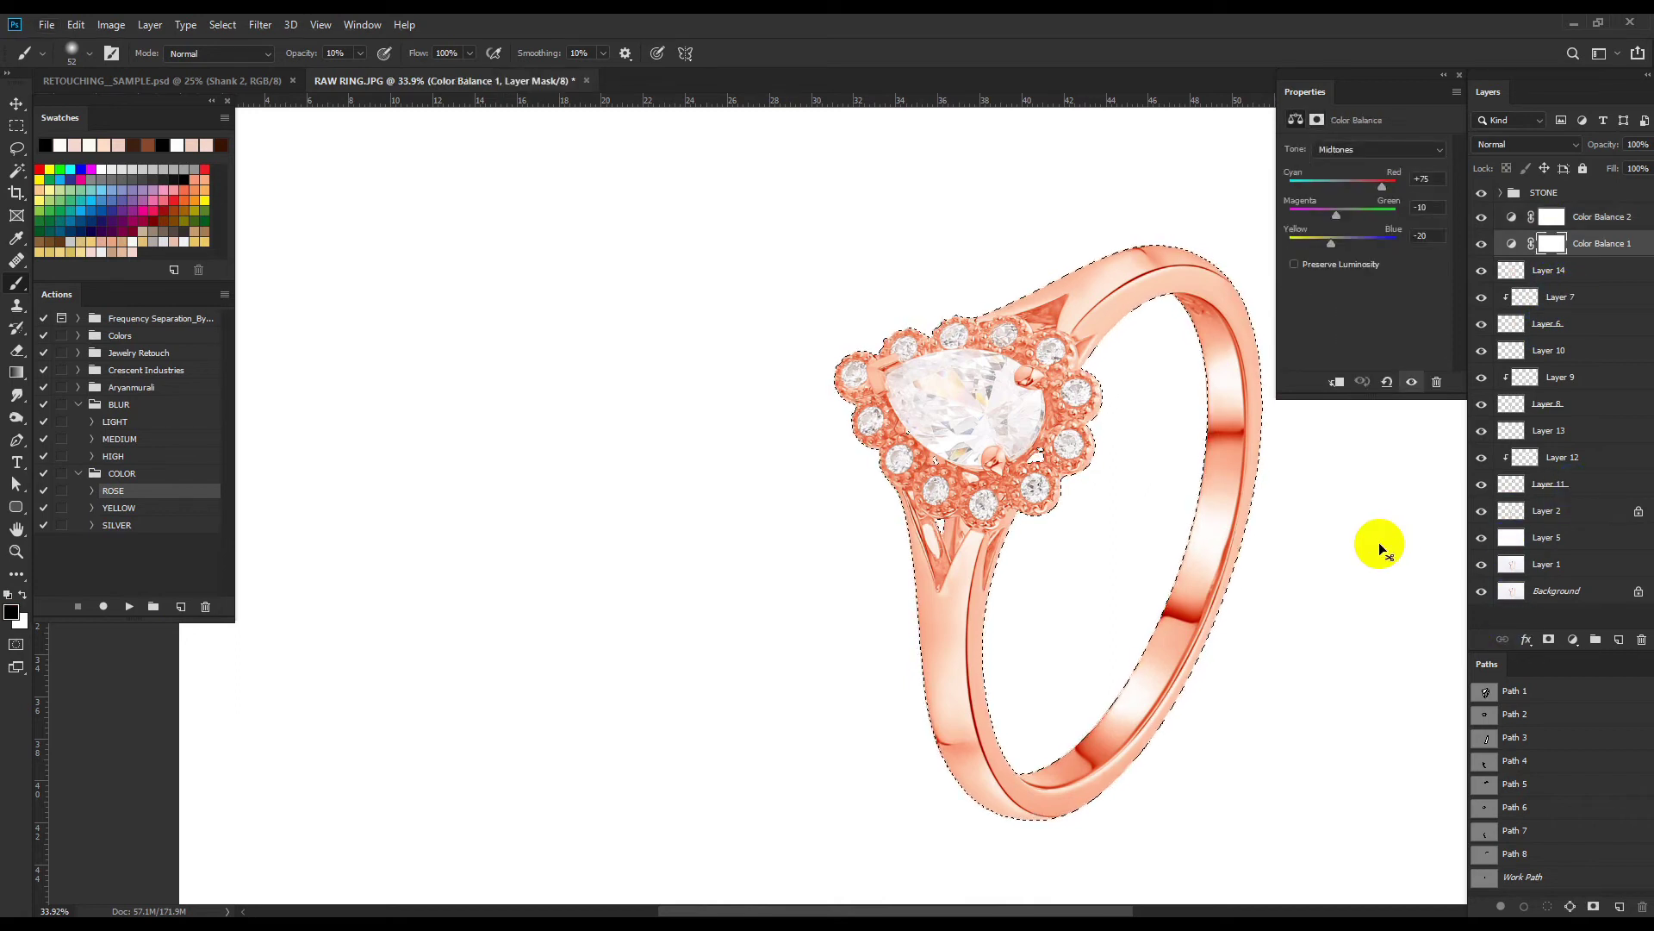
{"action": "key", "text": "x"}
{"action": "key", "text": "ctrl+BackSpace"}
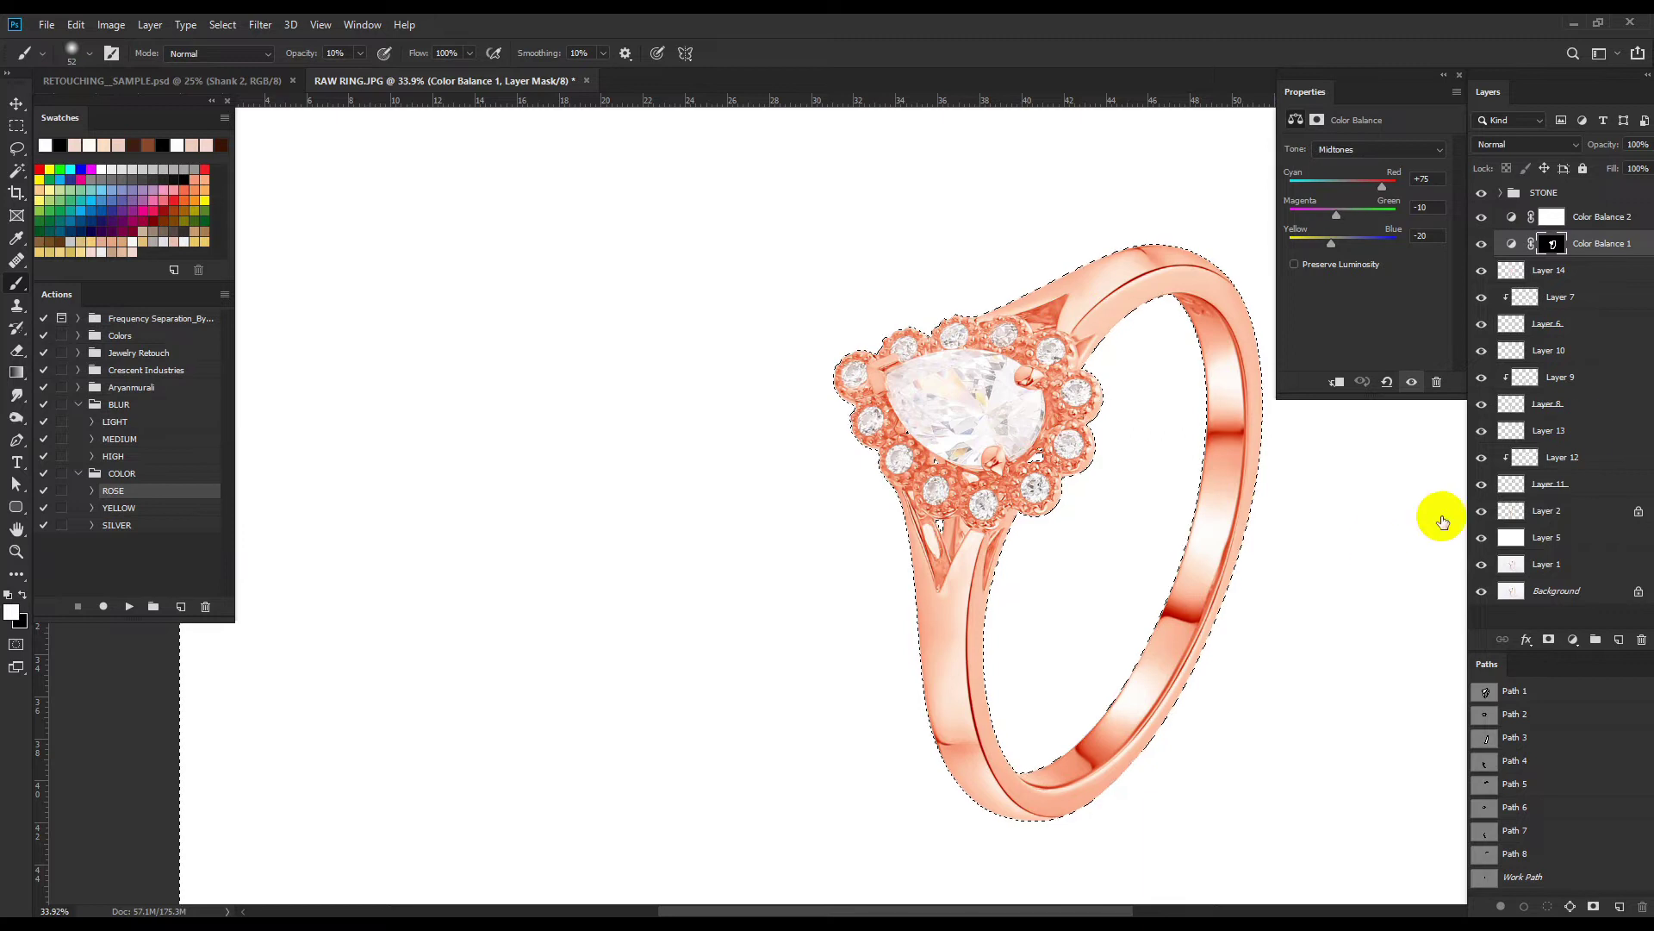
{"action": "left_click", "coordinate": [1559, 219]}
{"action": "key", "text": "ctrl+BackSpace"}
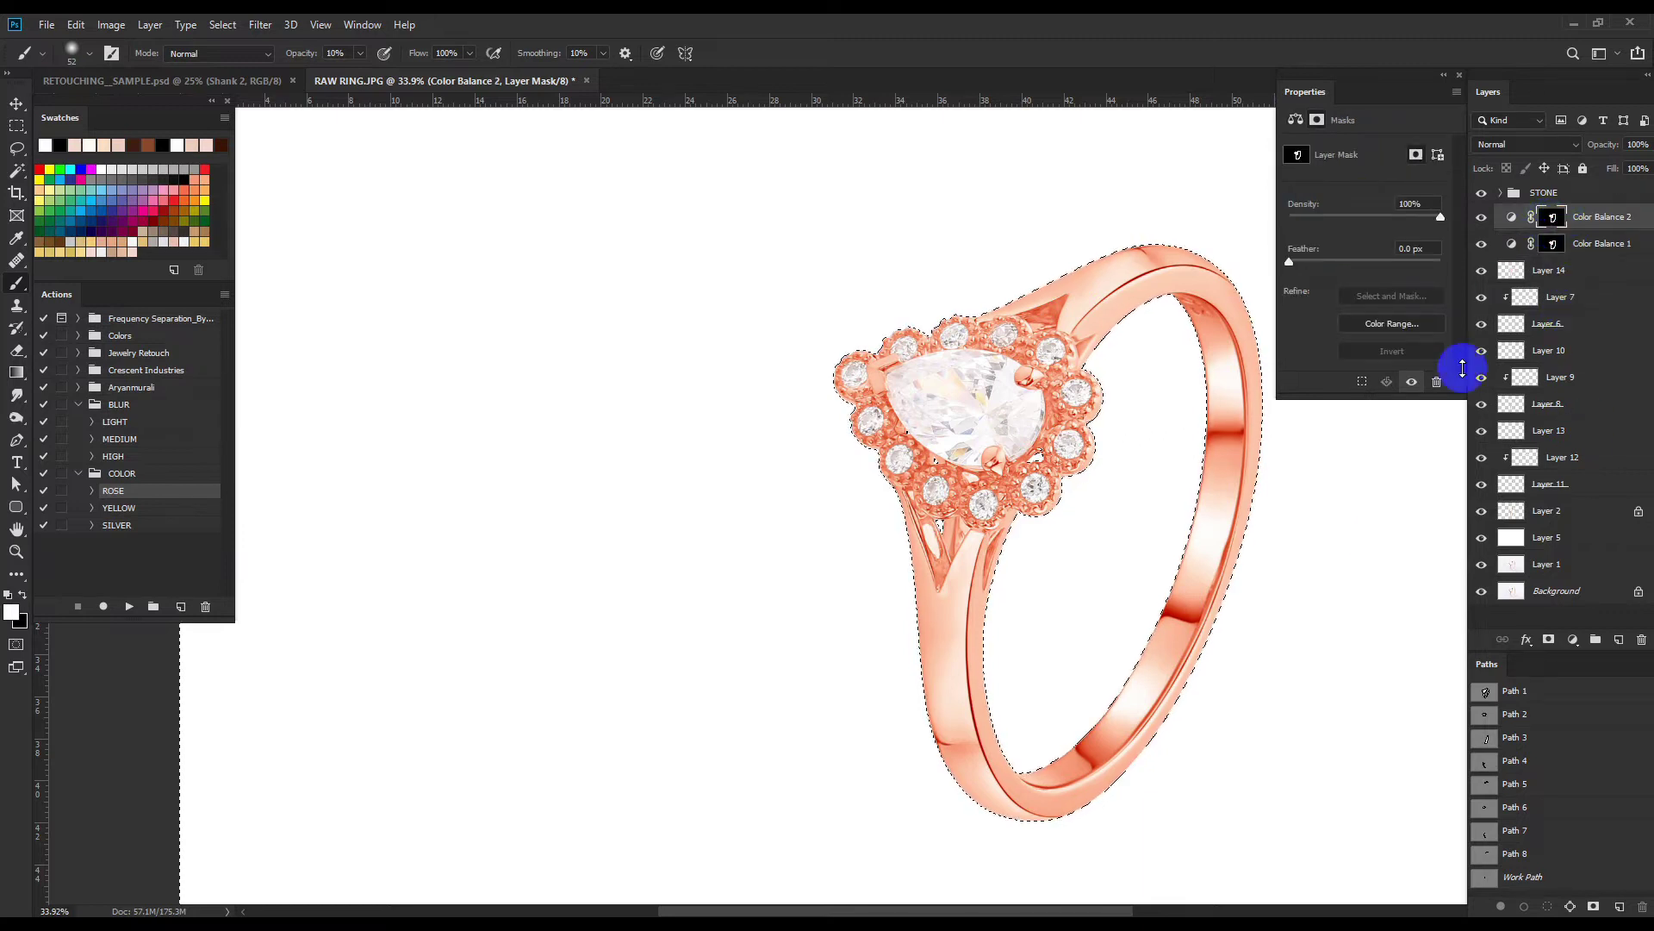
{"action": "scroll", "coordinate": [1105, 592], "scroll_direction": "up", "scroll_amount": 2}
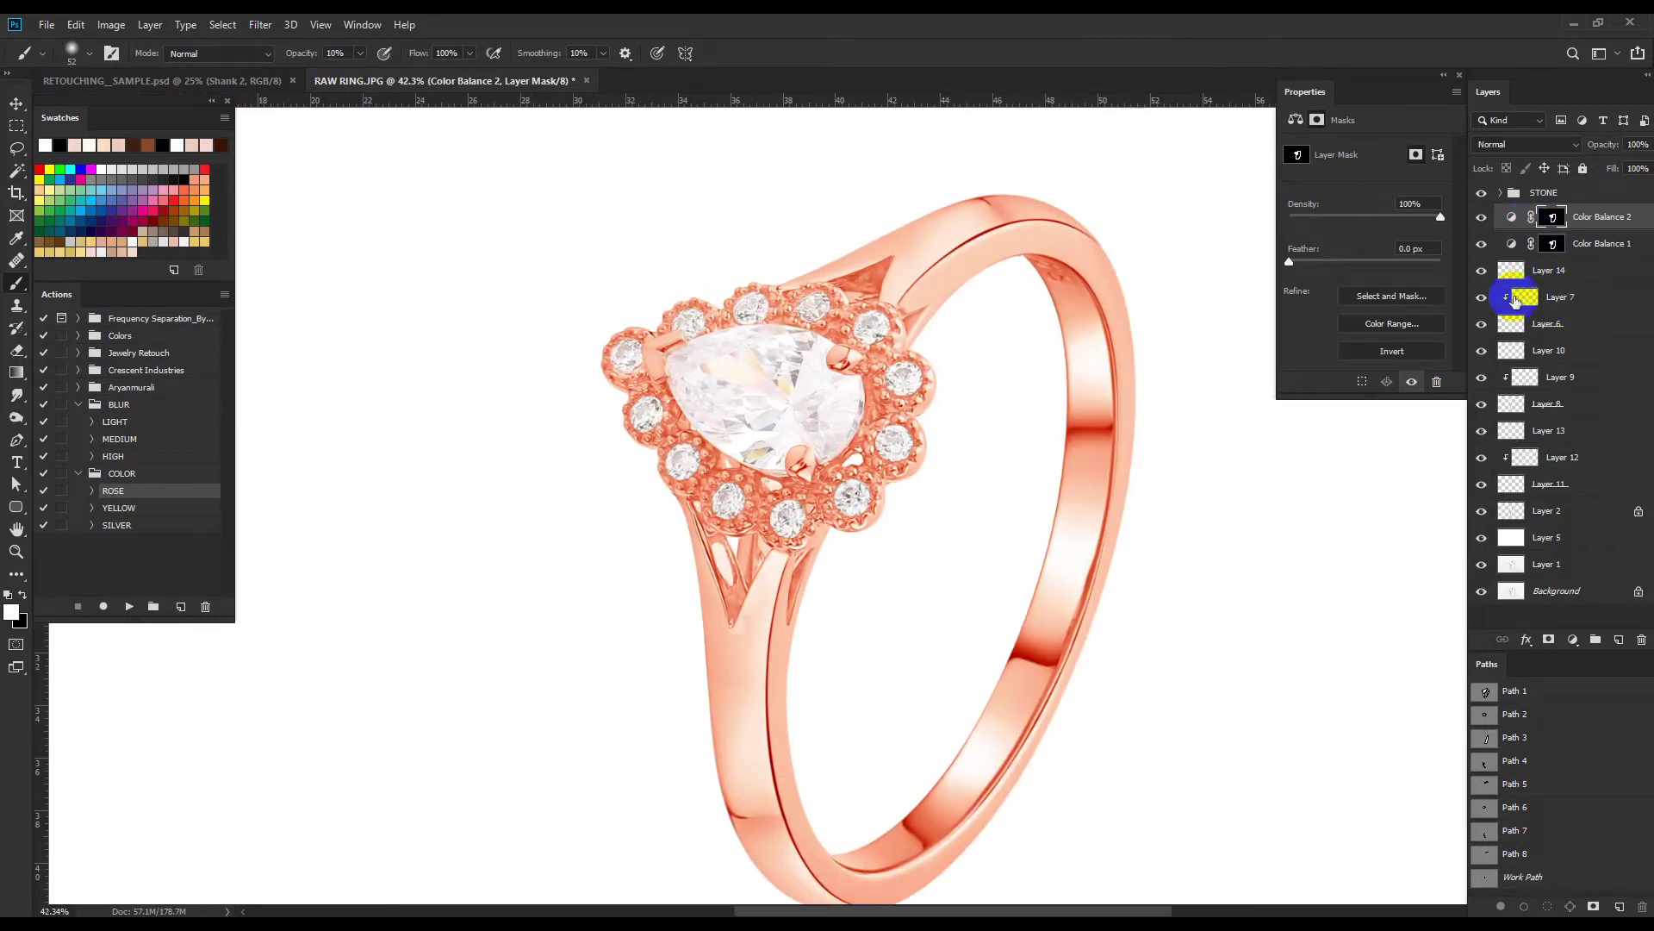
Clear the selection, fill the Color Balance 2 mask black, and paint rose tone over the prongs.
{"action": "key", "text": "ctrl+d"}
{"action": "key", "text": "ctrl+BackSpace"}
{"action": "scroll", "coordinate": [759, 517], "scroll_direction": "up", "scroll_amount": 5}
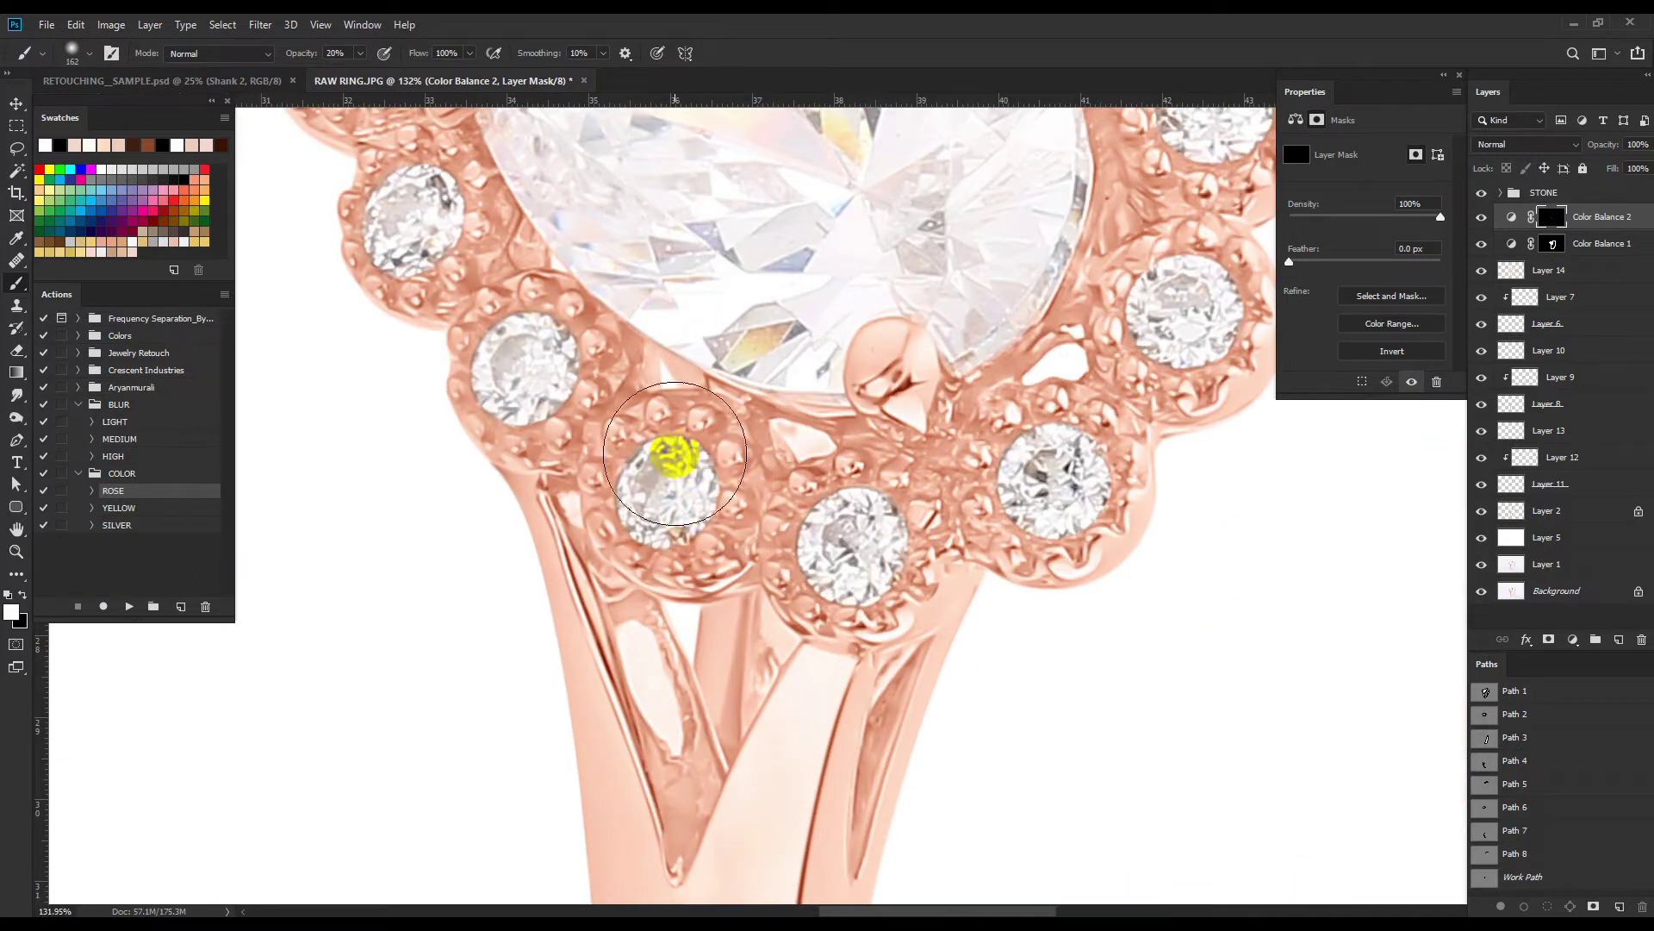
{"action": "scroll", "coordinate": [787, 497], "scroll_direction": "down", "scroll_amount": 3}
{"action": "left_click_drag", "start_coordinate": [787, 498], "coordinate": [741, 585]}
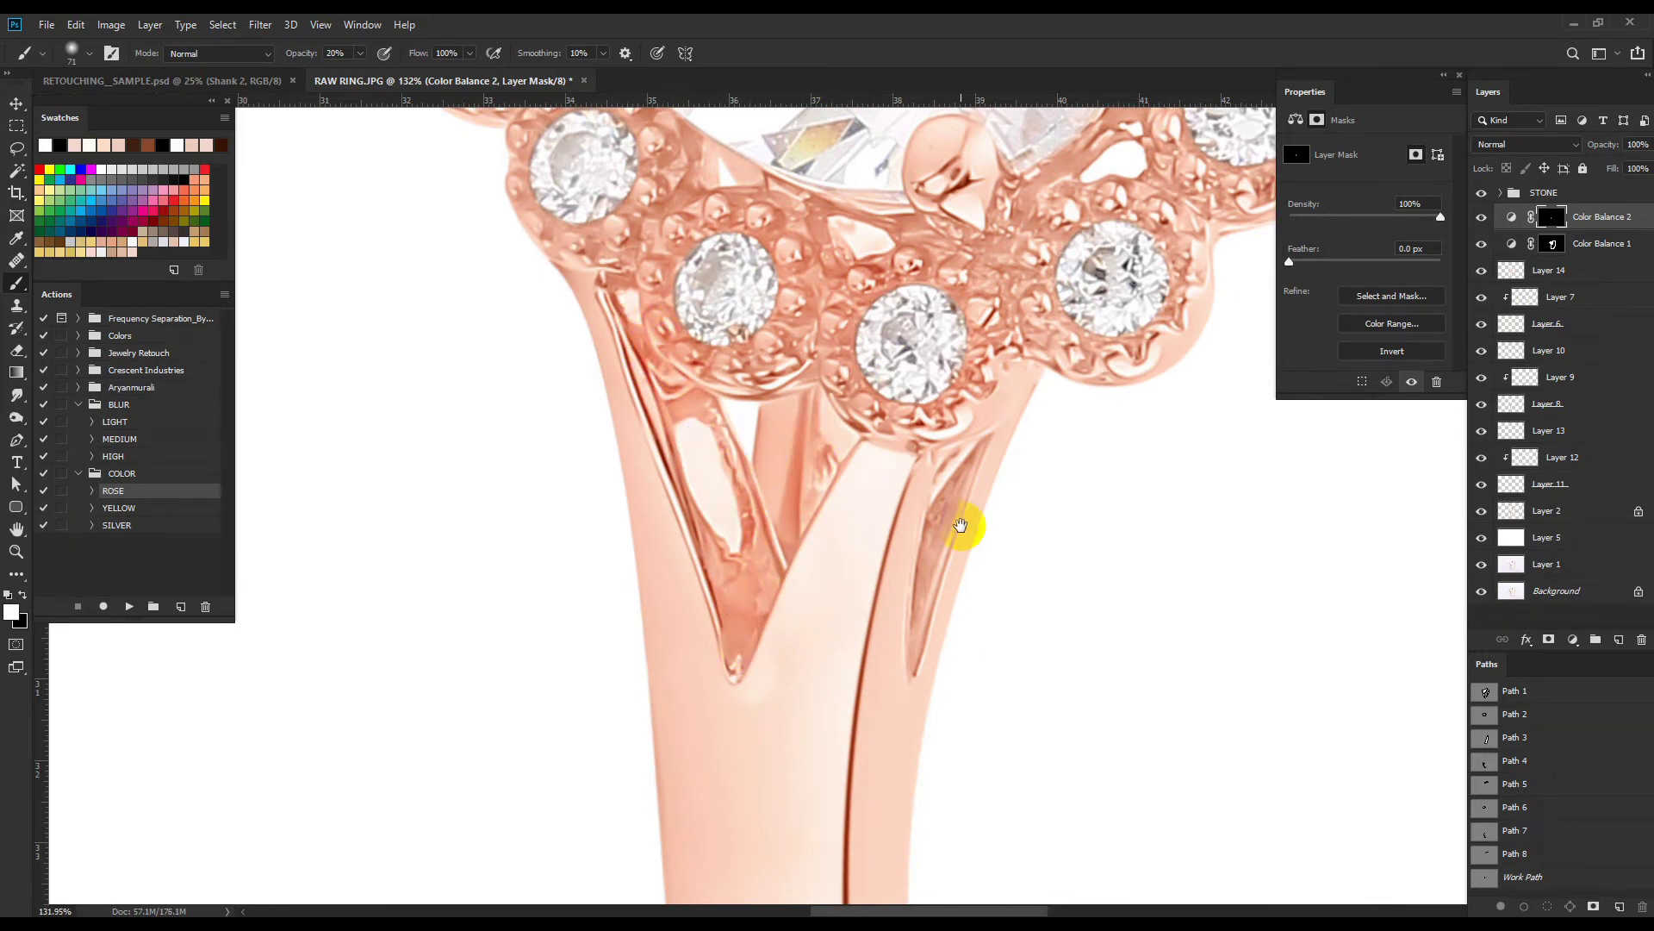
Paint 20% white on the Color Balance 2 mask along the inner shank.
{"action": "left_click_drag", "start_coordinate": [960, 525], "coordinate": [955, 507]}
{"action": "scroll", "coordinate": [913, 631], "scroll_direction": "down", "scroll_amount": 3}
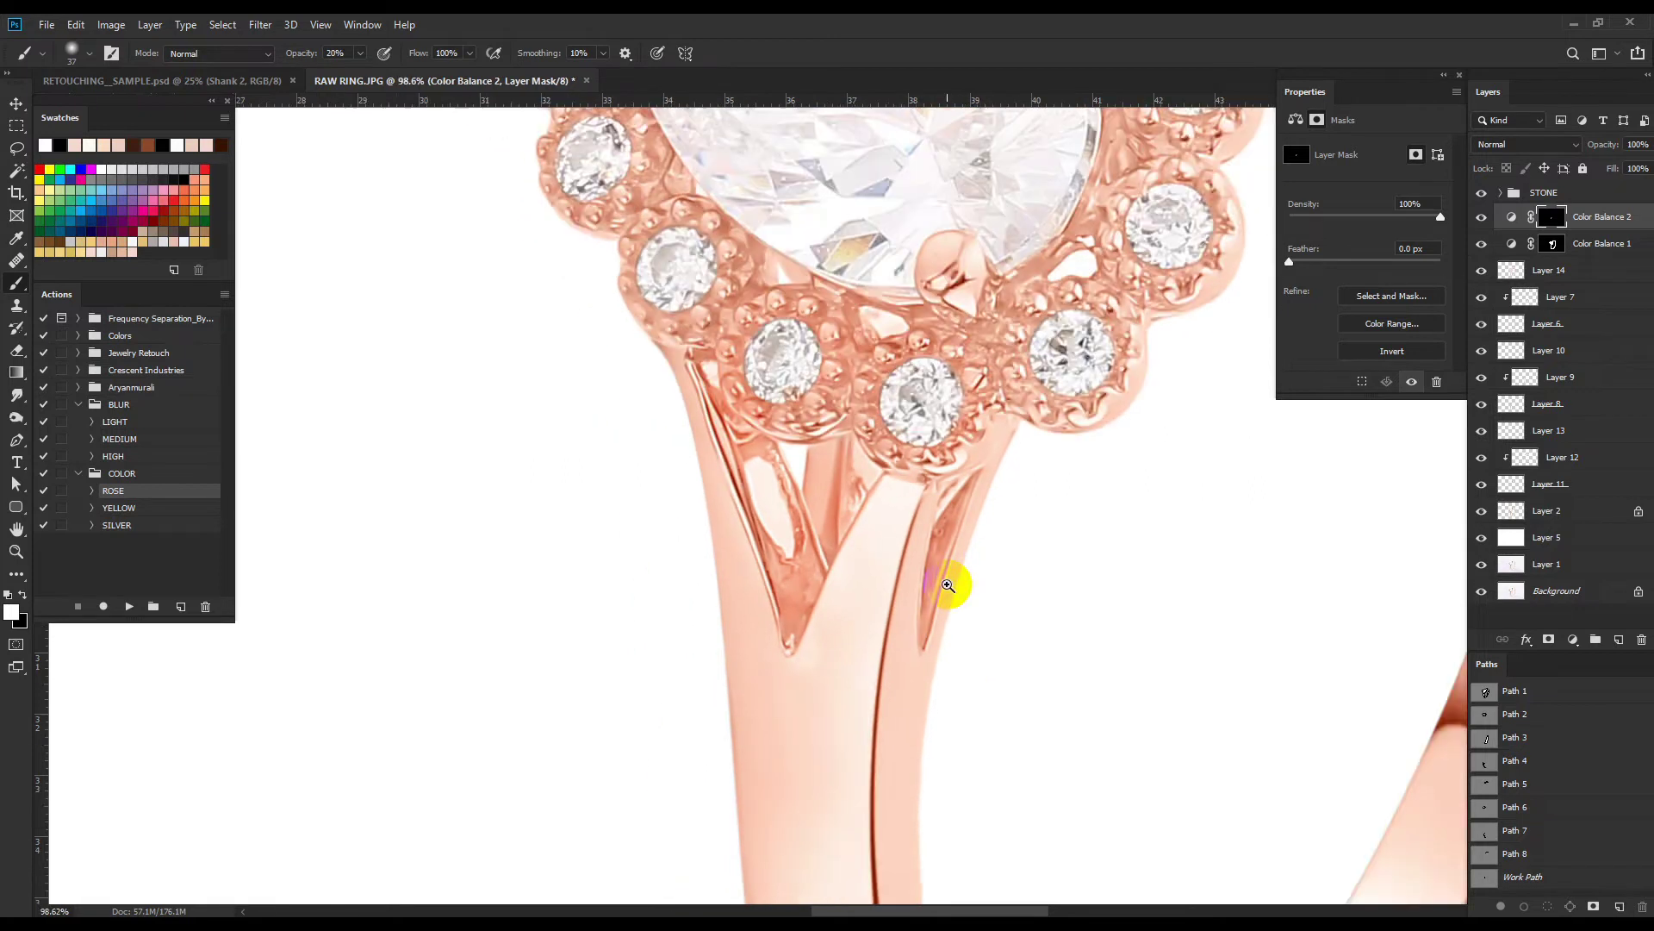
{"action": "scroll", "coordinate": [947, 594], "scroll_direction": "up", "scroll_amount": 1}
{"action": "left_click_drag", "start_coordinate": [595, 481], "coordinate": [784, 593]}
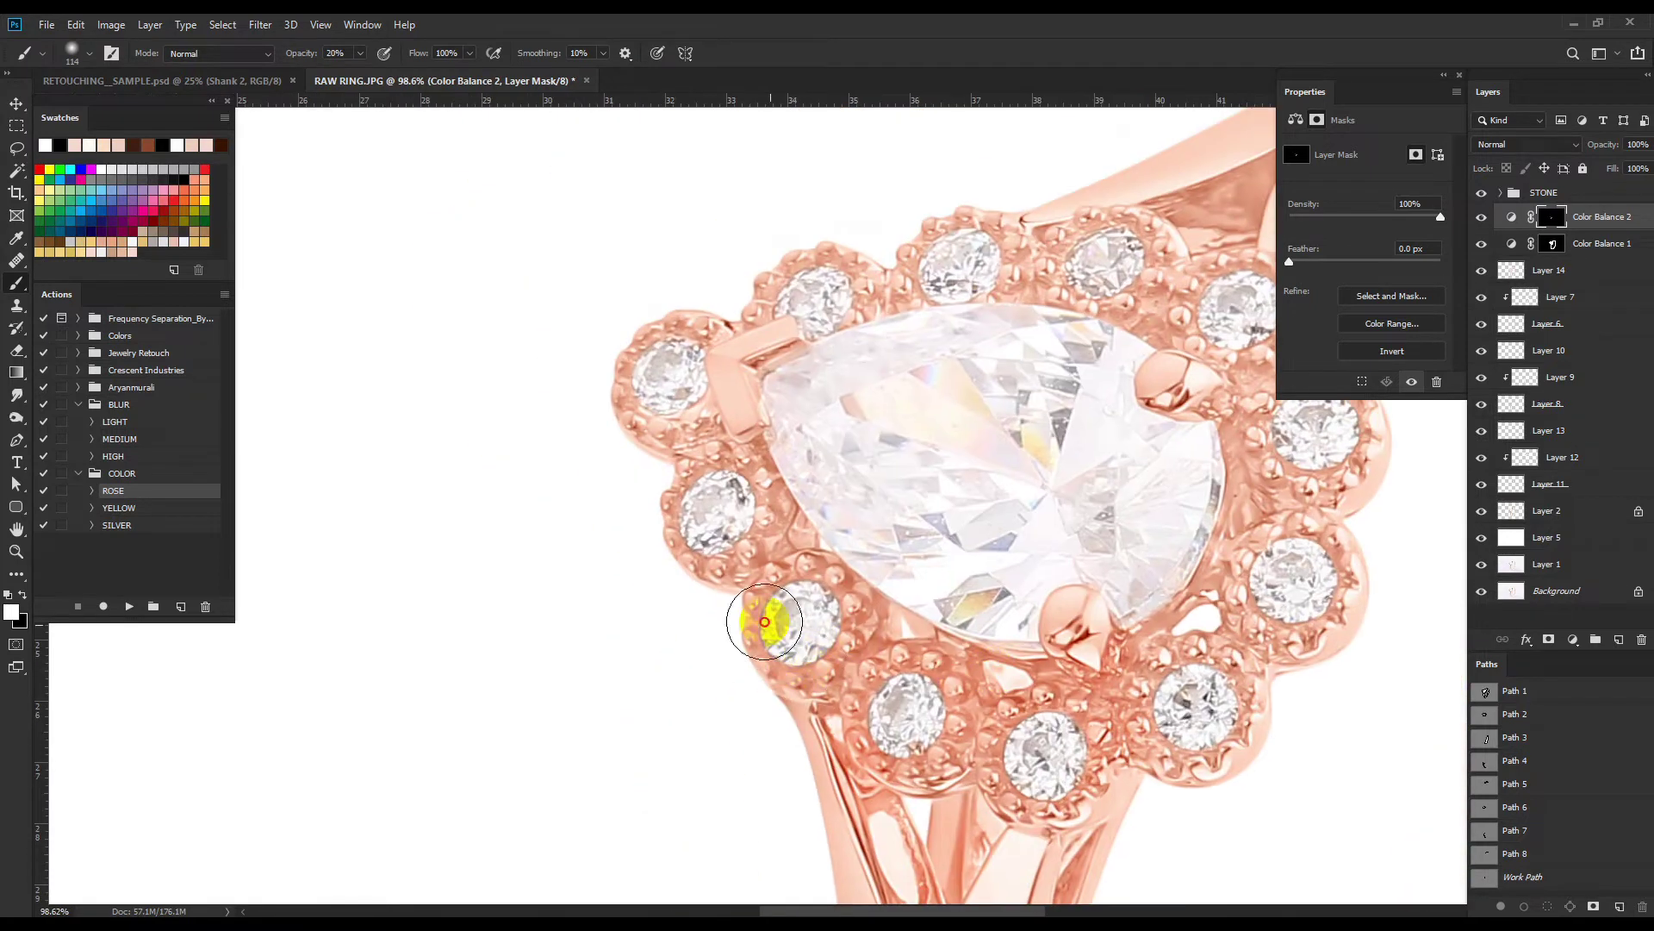
{"action": "scroll", "coordinate": [758, 616], "scroll_direction": "up", "scroll_amount": 2}
{"action": "scroll", "coordinate": [819, 431], "scroll_direction": "up", "scroll_amount": 2}
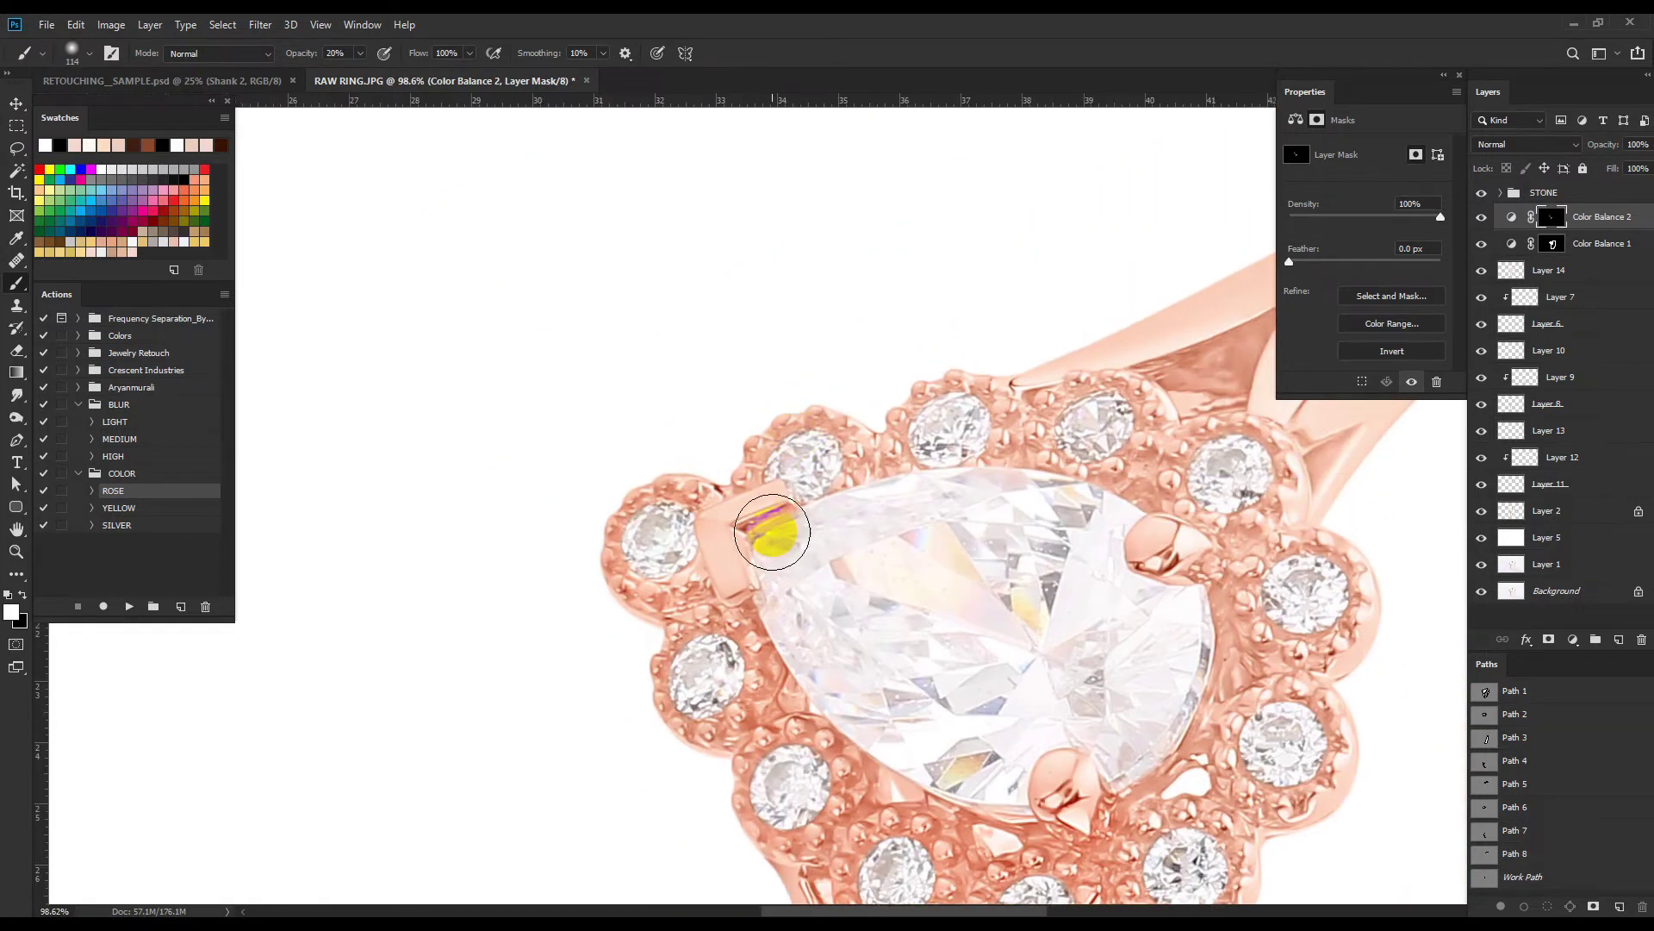
Paint the upper halo stones on the mask with a smaller brush, zooming and panning around.
{"action": "left_click_drag", "start_coordinate": [1096, 447], "coordinate": [968, 513]}
{"action": "key", "text": "bracketleft"}
{"action": "key", "text": "bracketleft"}
{"action": "key", "text": "bracketleft"}
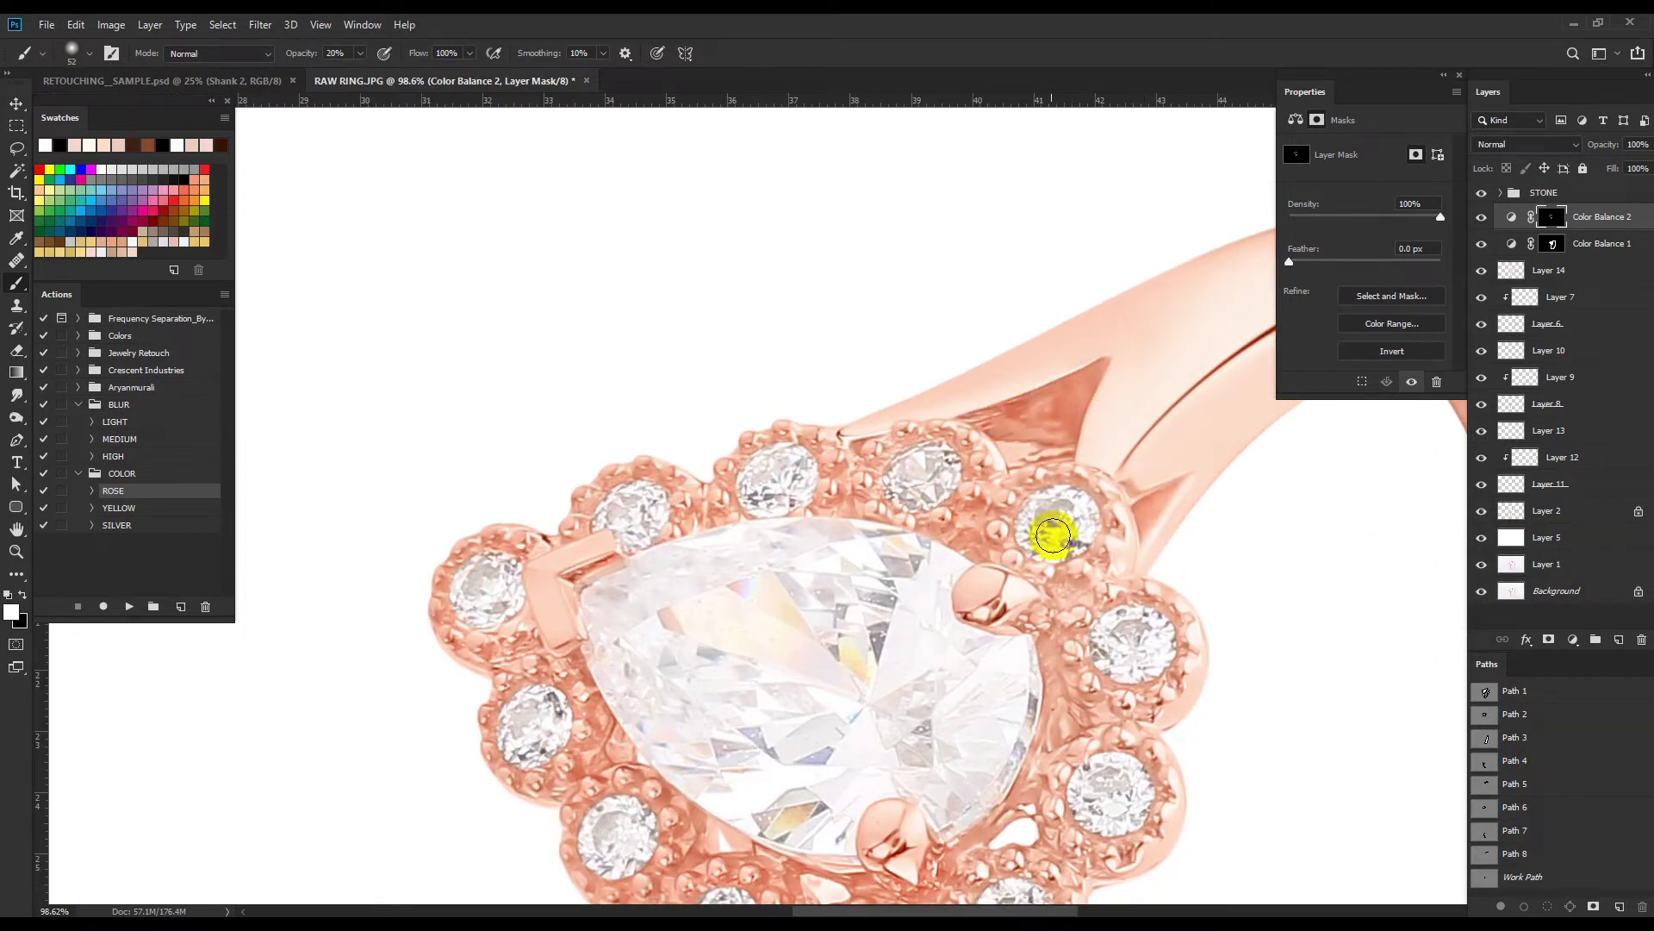
{"action": "scroll", "coordinate": [946, 499], "scroll_direction": "down", "scroll_amount": 5}
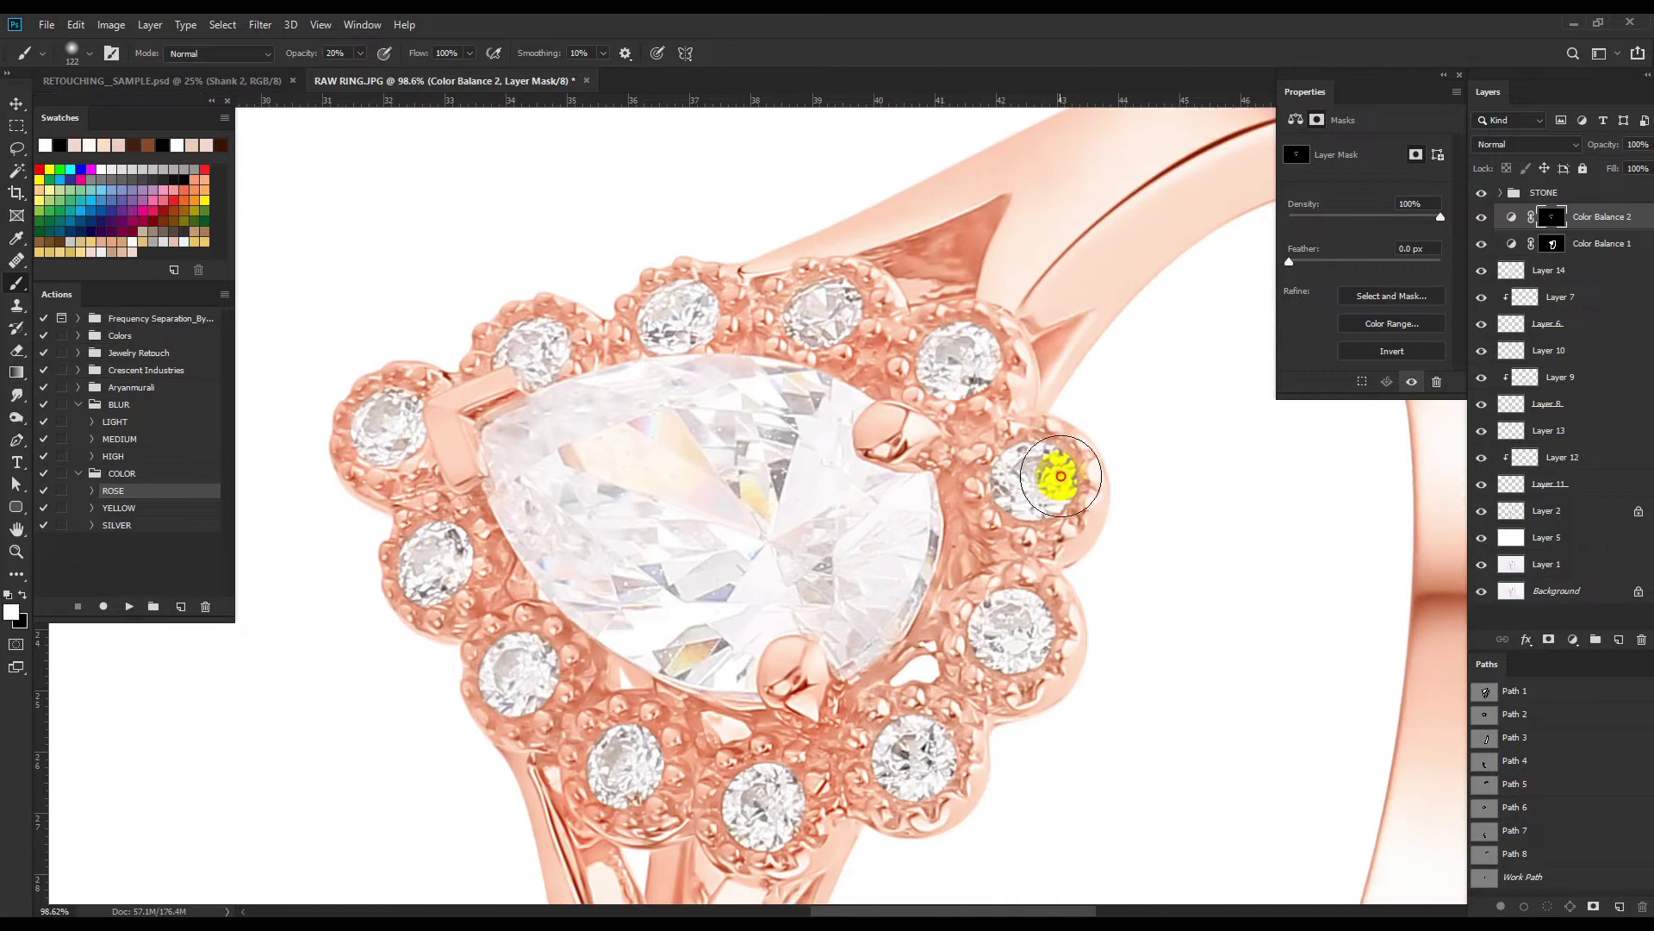
{"action": "scroll", "coordinate": [991, 573], "scroll_direction": "right", "scroll_amount": 2}
{"action": "scroll", "coordinate": [901, 714], "scroll_direction": "up", "scroll_amount": 1}
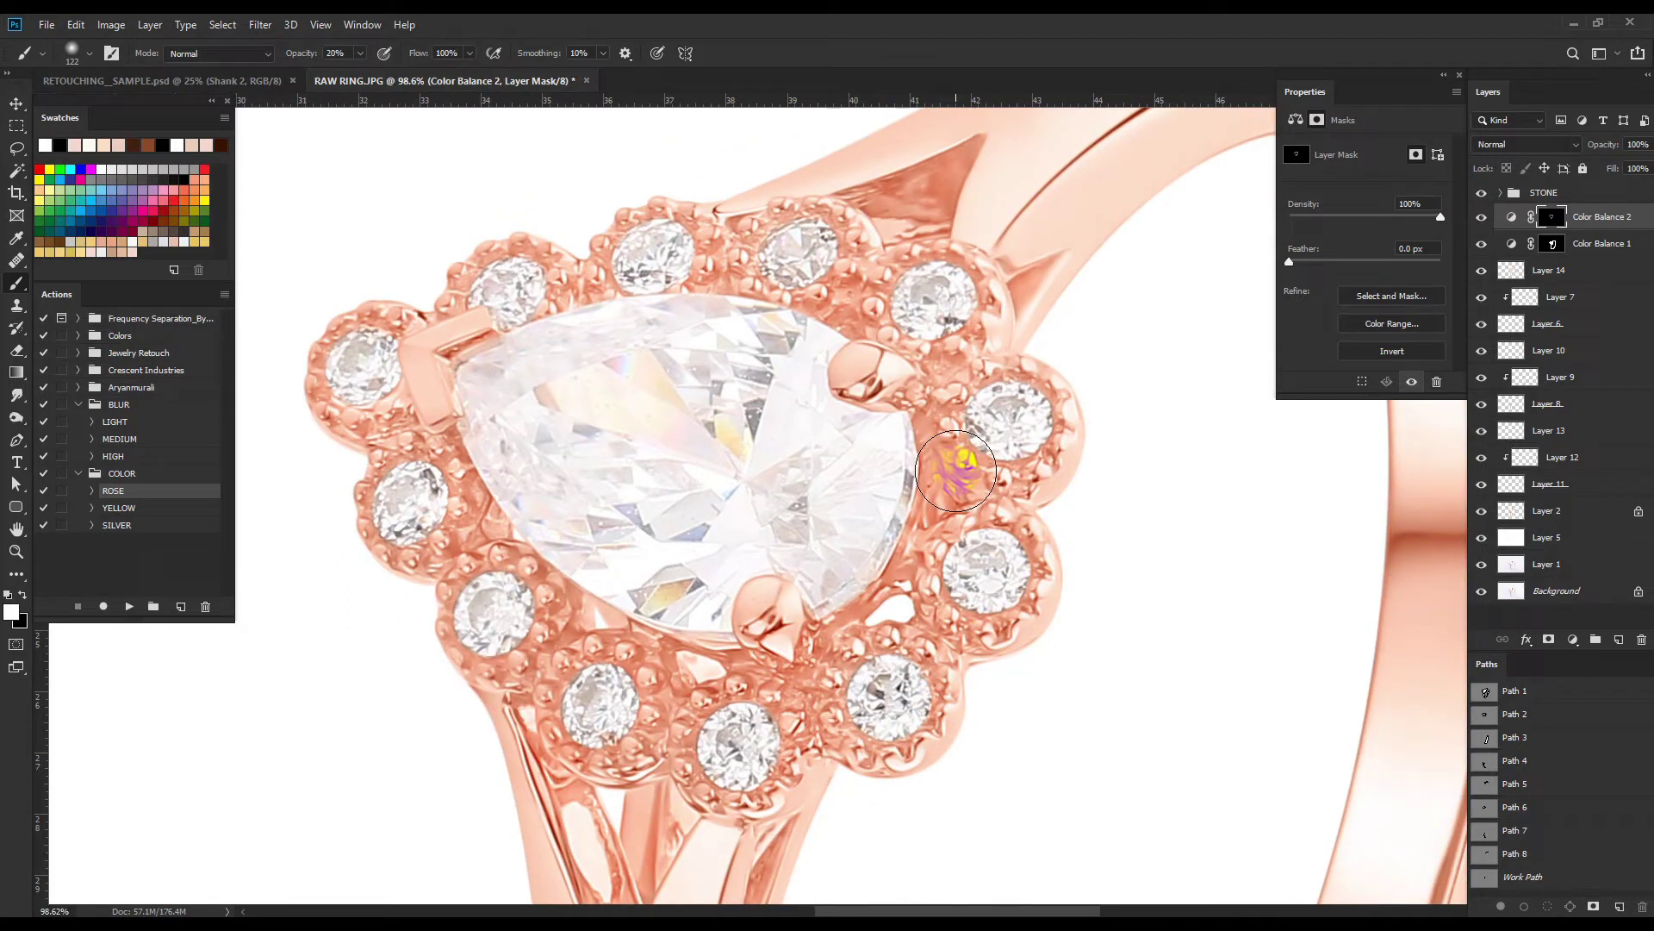
{"action": "scroll", "coordinate": [813, 509], "scroll_direction": "left", "scroll_amount": 4}
{"action": "key", "text": "bracketleft"}
{"action": "key", "text": "bracketleft"}
{"action": "key", "text": "bracketleft"}
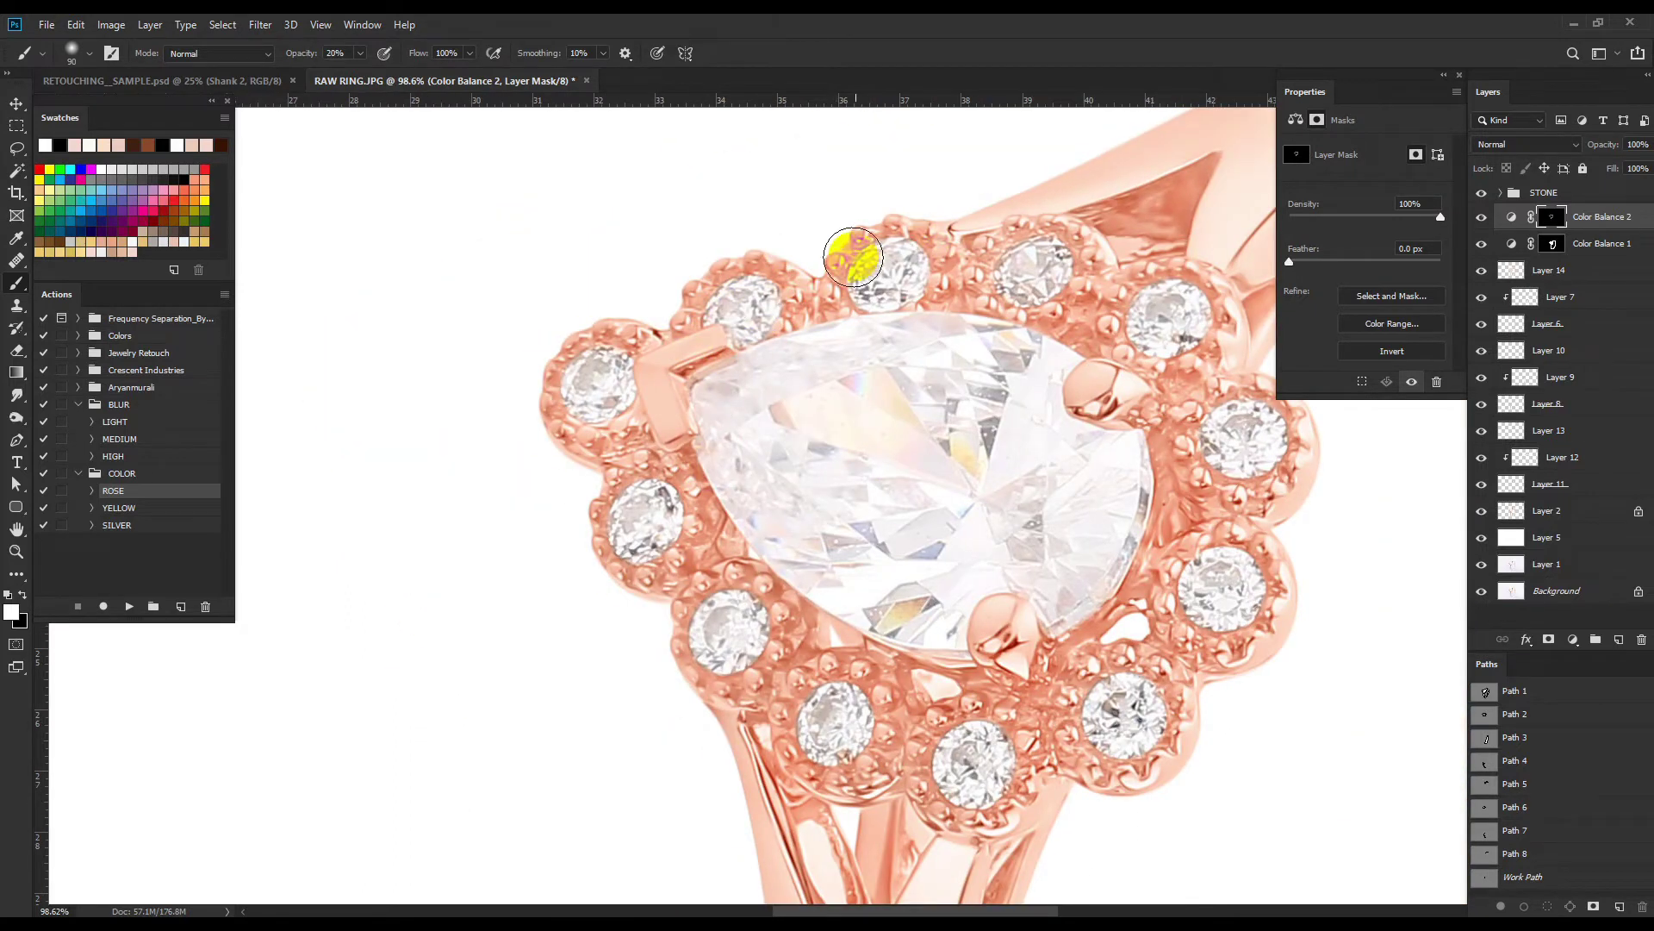
{"action": "scroll", "coordinate": [905, 263], "scroll_direction": "up", "scroll_amount": 1}
{"action": "scroll", "coordinate": [956, 274], "scroll_direction": "right", "scroll_amount": 2}
{"action": "scroll", "coordinate": [978, 345], "scroll_direction": "right", "scroll_amount": 2}
{"action": "scroll", "coordinate": [1005, 373], "scroll_direction": "right", "scroll_amount": 1}
{"action": "scroll", "coordinate": [995, 431], "scroll_direction": "down", "scroll_amount": 1}
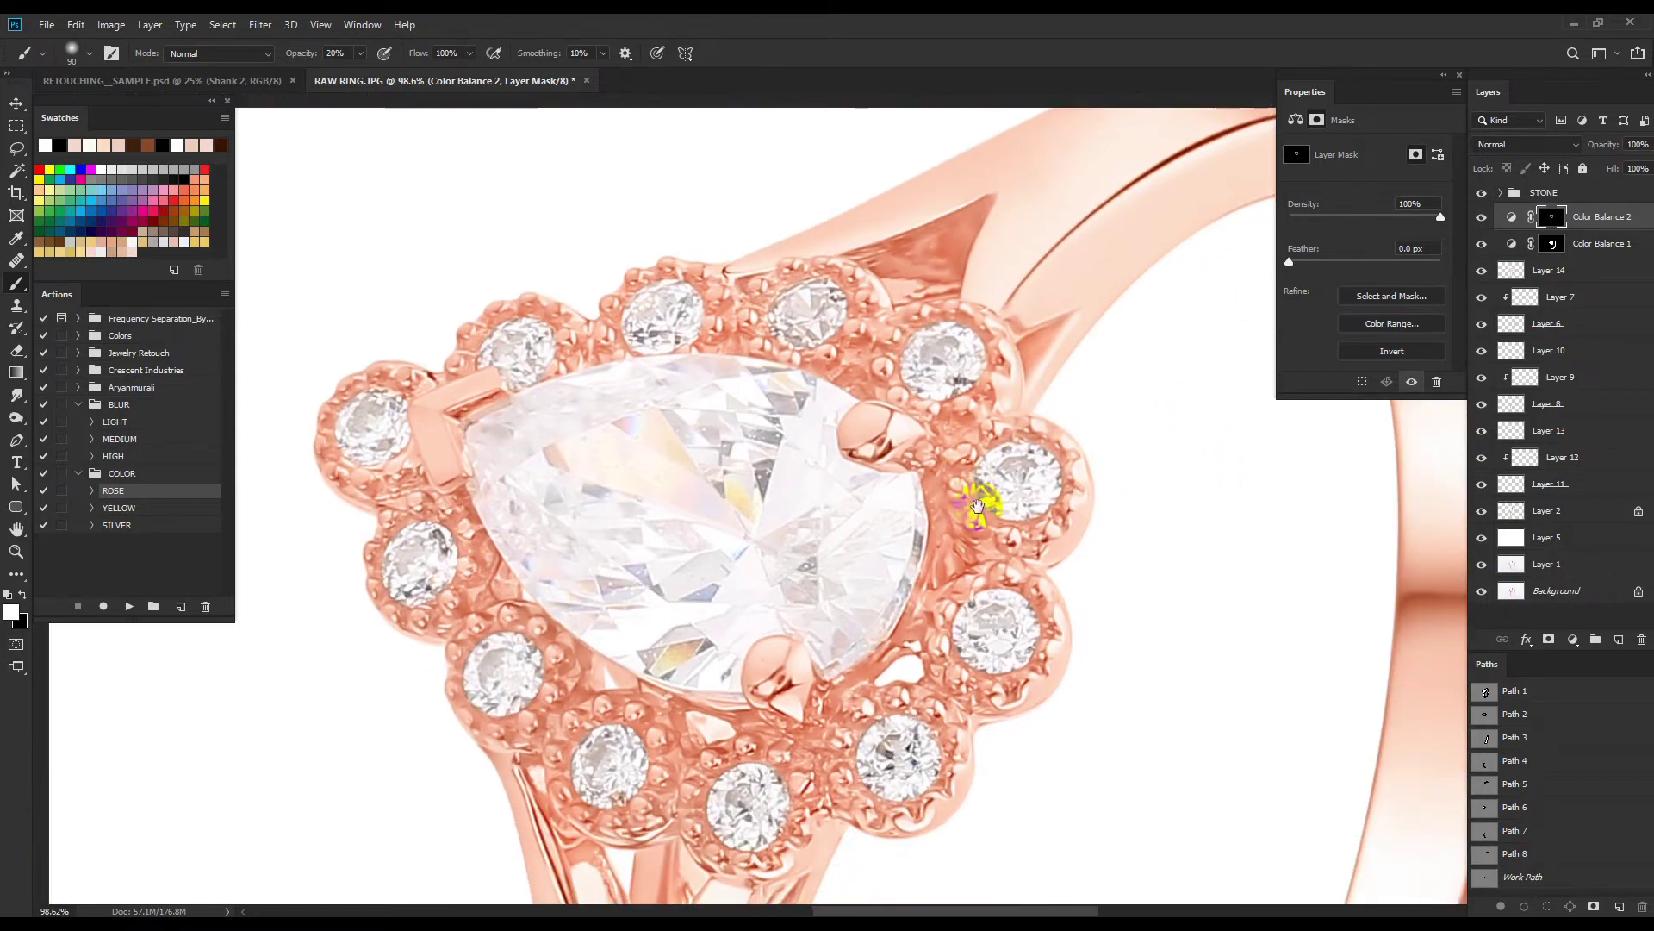
{"action": "scroll", "coordinate": [1017, 470], "scroll_direction": "left", "scroll_amount": 2}
{"action": "scroll", "coordinate": [1021, 466], "scroll_direction": "down", "scroll_amount": 2}
{"action": "scroll", "coordinate": [861, 517], "scroll_direction": "down", "scroll_amount": 2}
{"action": "scroll", "coordinate": [715, 455], "scroll_direction": "up", "scroll_amount": 1}
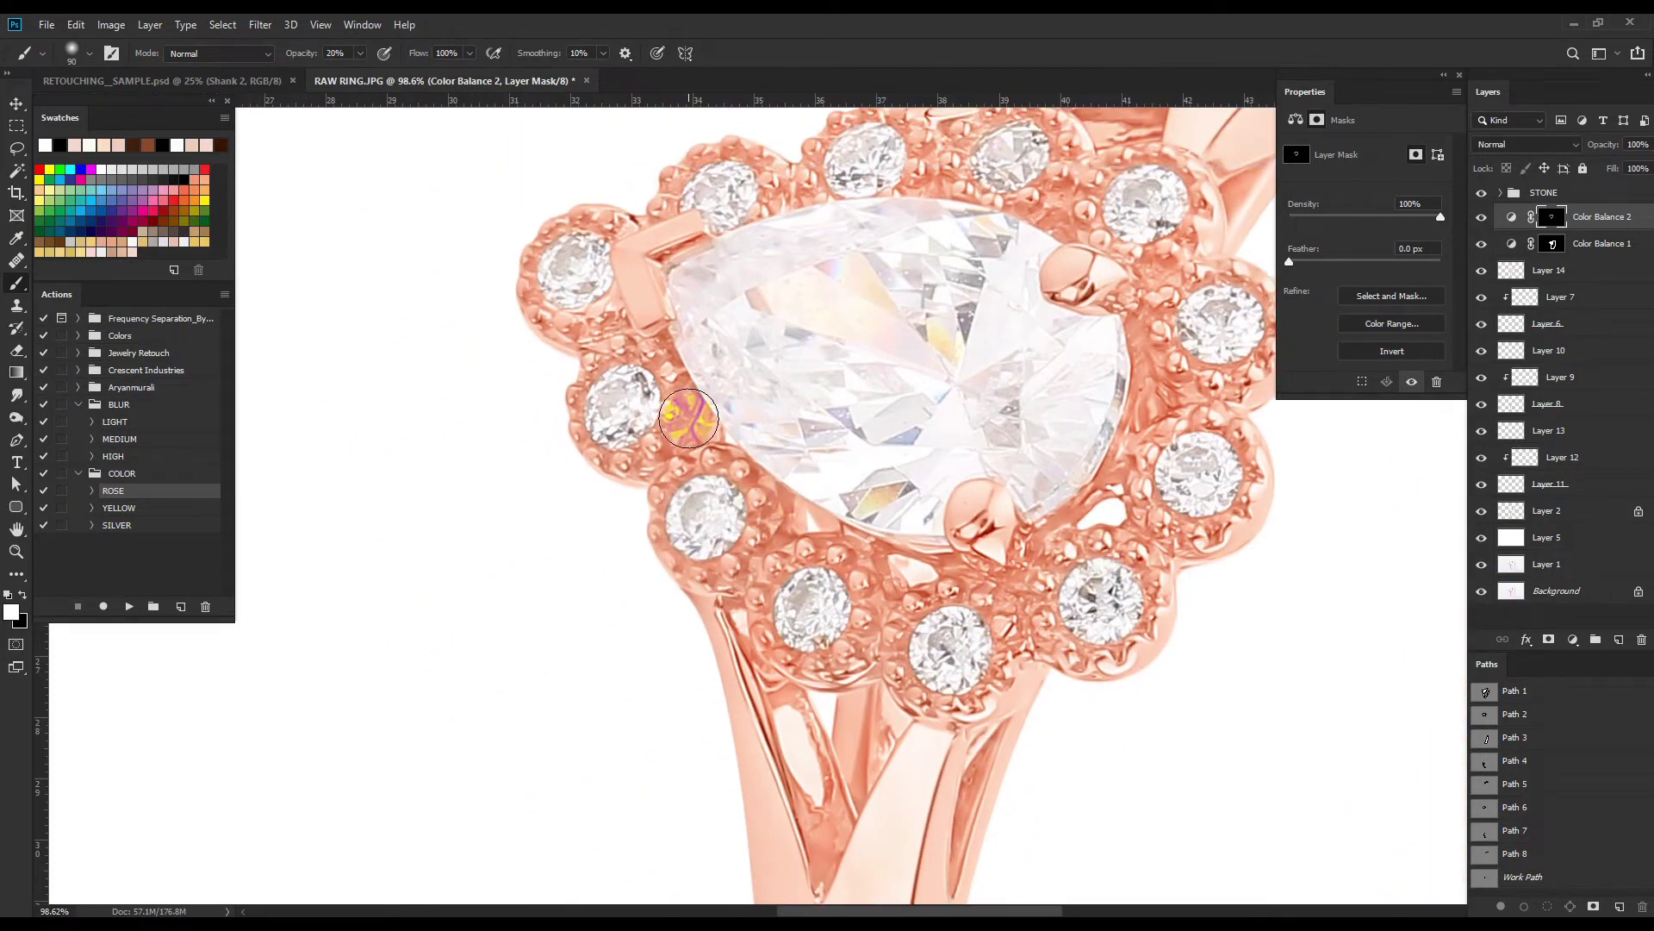
{"action": "scroll", "coordinate": [812, 554], "scroll_direction": "down", "scroll_amount": 4}
{"action": "scroll", "coordinate": [1006, 474], "scroll_direction": "up", "scroll_amount": 10}
{"action": "scroll", "coordinate": [1007, 474], "scroll_direction": "right", "scroll_amount": 9}
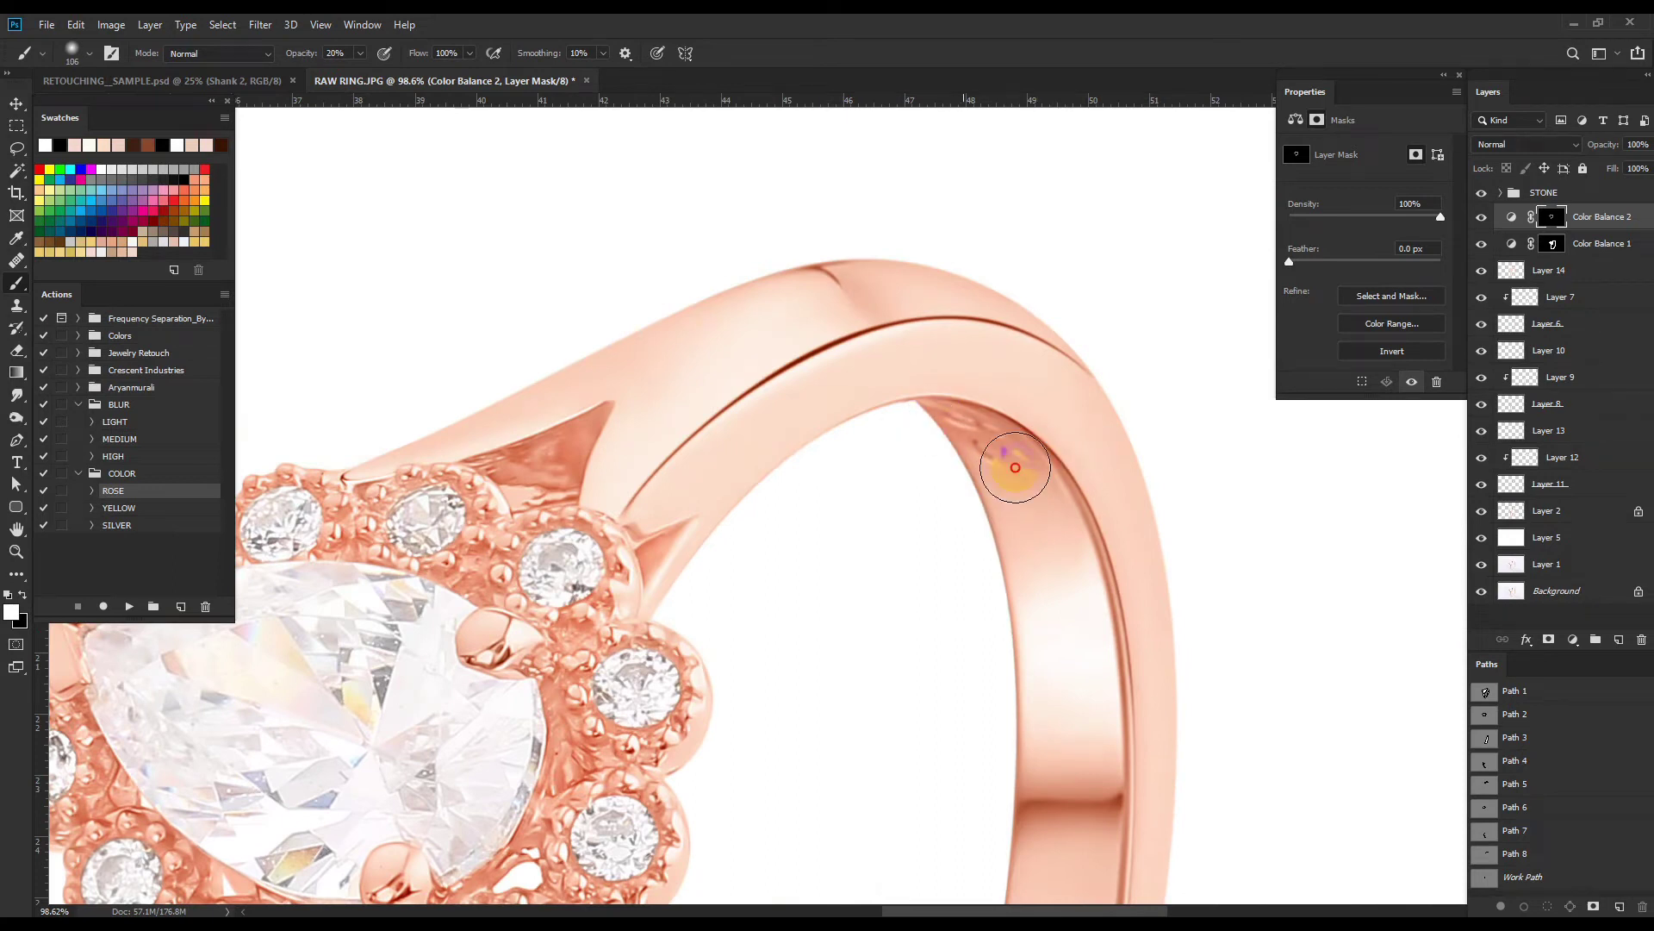
{"action": "scroll", "coordinate": [1012, 452], "scroll_direction": "down", "scroll_amount": 3}
{"action": "scroll", "coordinate": [794, 628], "scroll_direction": "up", "scroll_amount": 2}
{"action": "scroll", "coordinate": [891, 683], "scroll_direction": "down", "scroll_amount": 1}
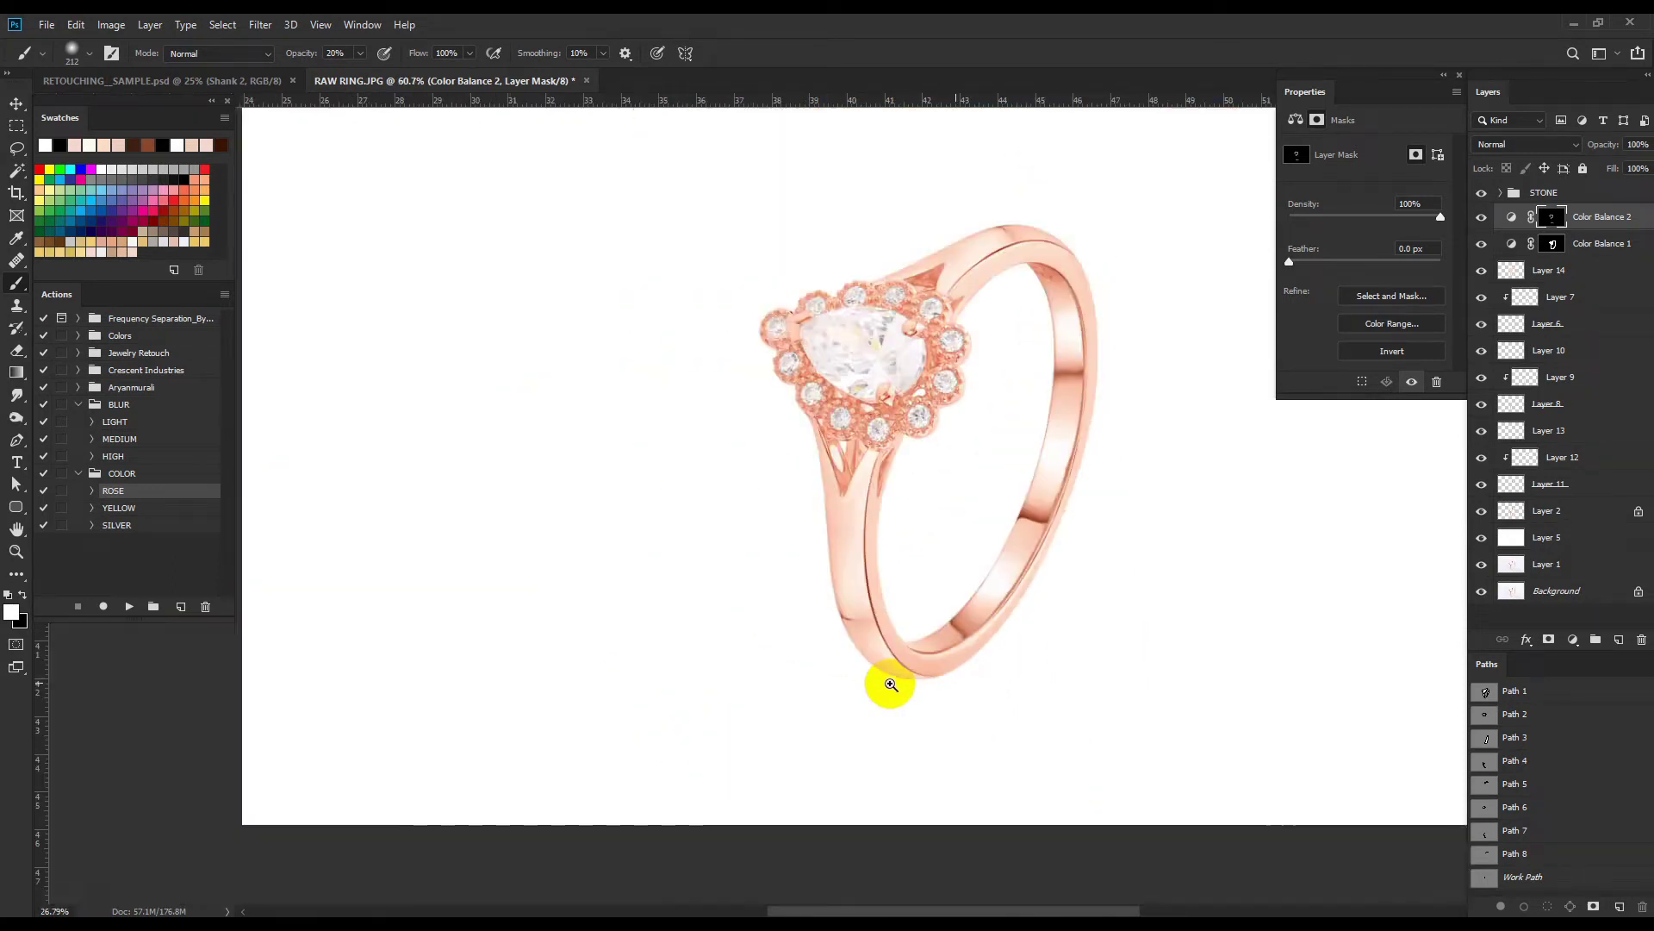
{"action": "scroll", "coordinate": [891, 683], "scroll_direction": "up", "scroll_amount": 2}
{"action": "scroll", "coordinate": [1077, 603], "scroll_direction": "down", "scroll_amount": 1}
Group the retouching layers into Group 1 and create a merged copy above it.
{"action": "scroll", "coordinate": [864, 602], "scroll_direction": "up", "scroll_amount": 1}
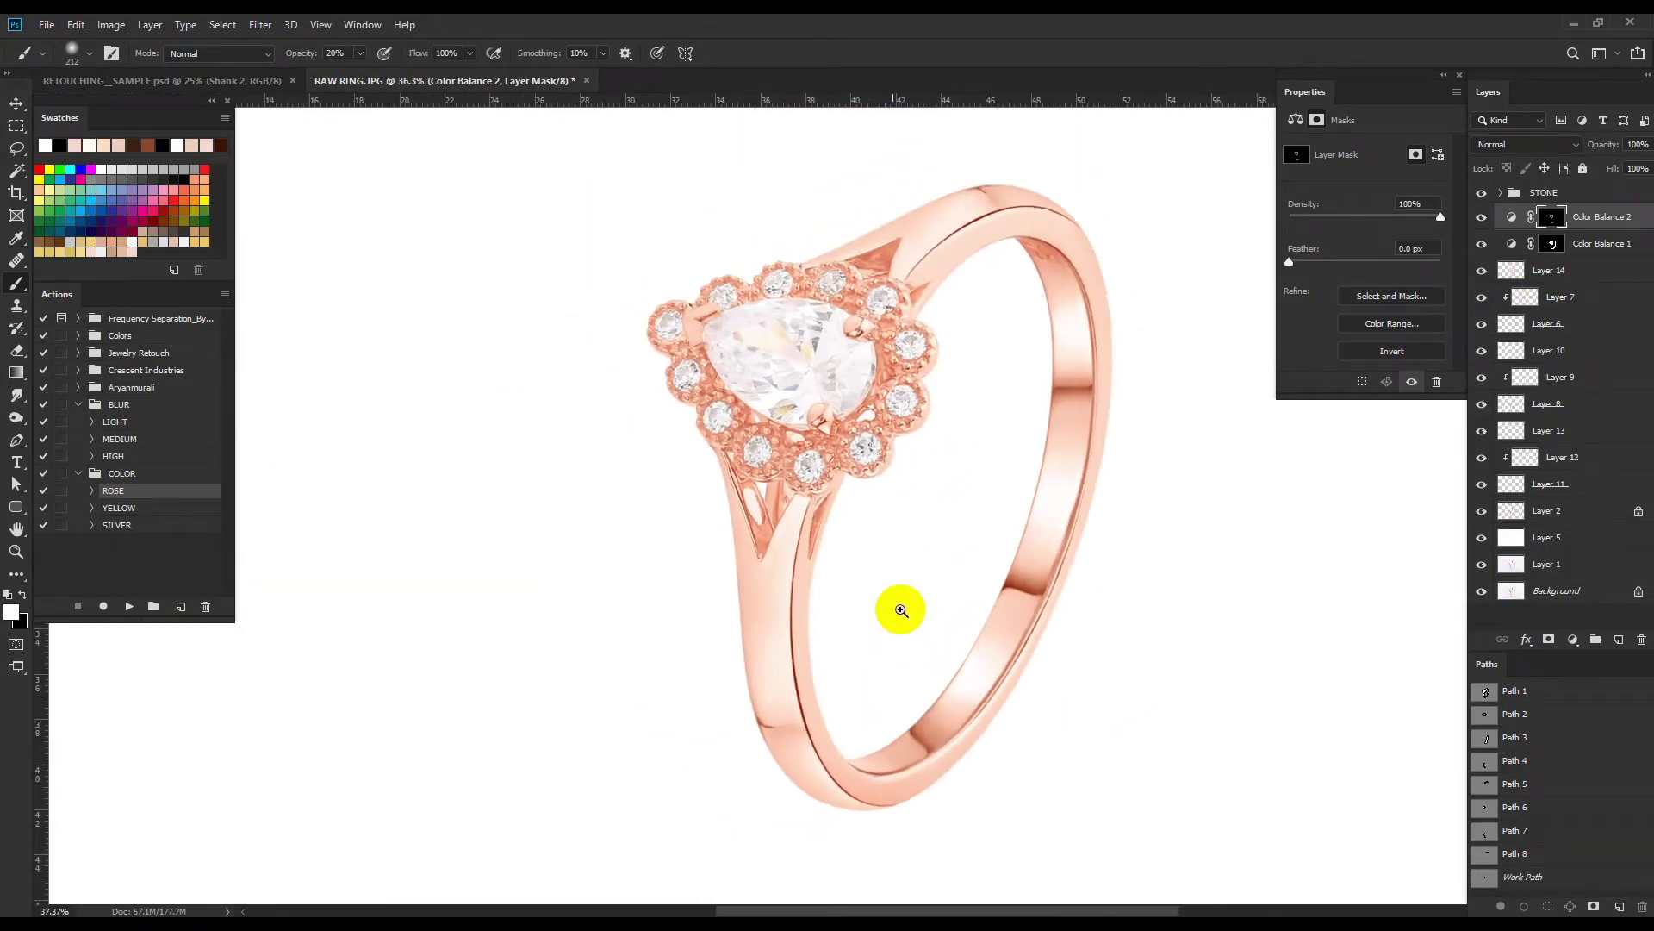
{"action": "left_click", "coordinate": [1562, 378]}
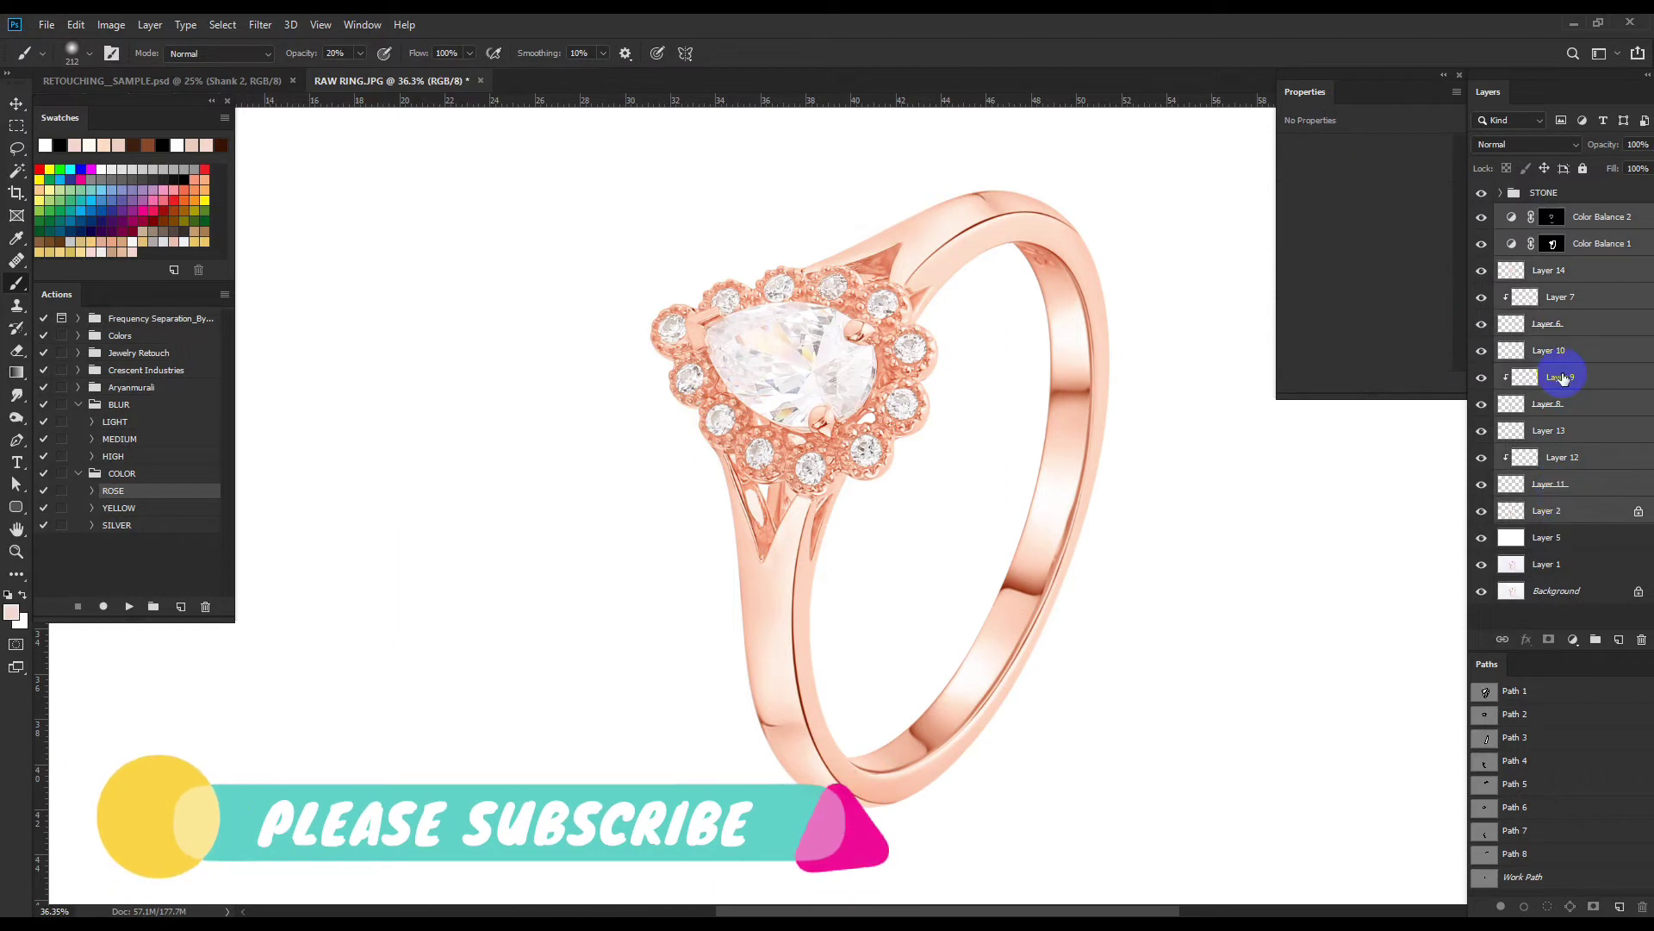
{"action": "key", "text": "ctrl+g"}
{"action": "key", "text": "ctrl+alt+e"}
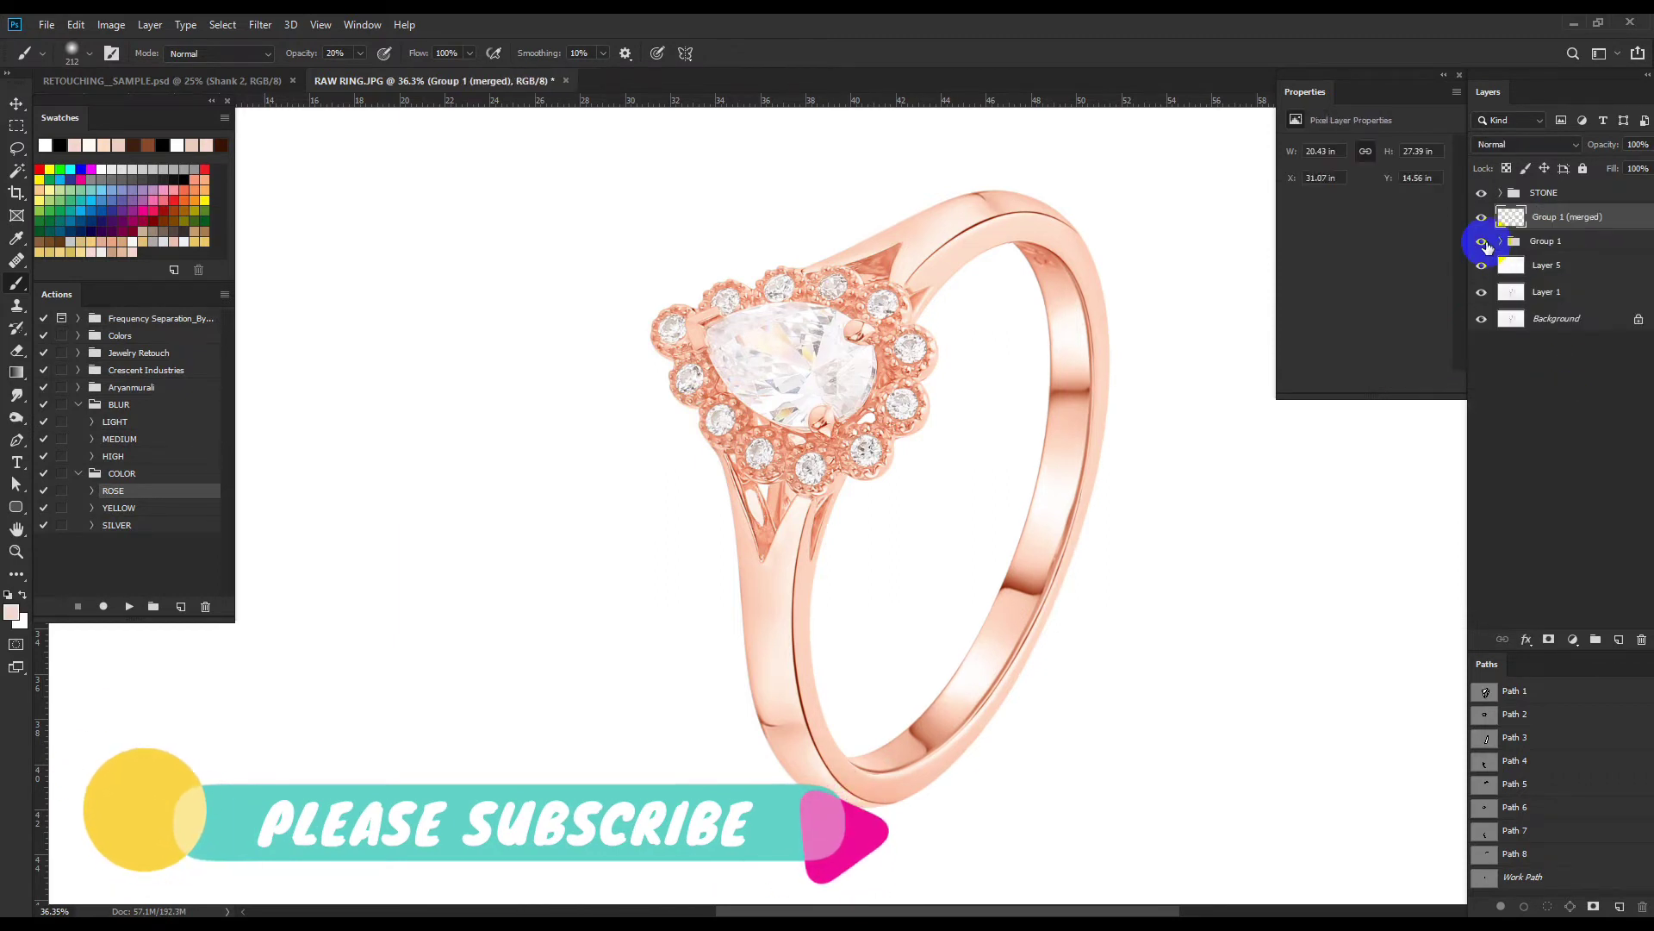
Sharpen the merged copy with Unsharp Mask, then select the STONE group.
{"action": "left_click", "coordinate": [151, 24]}
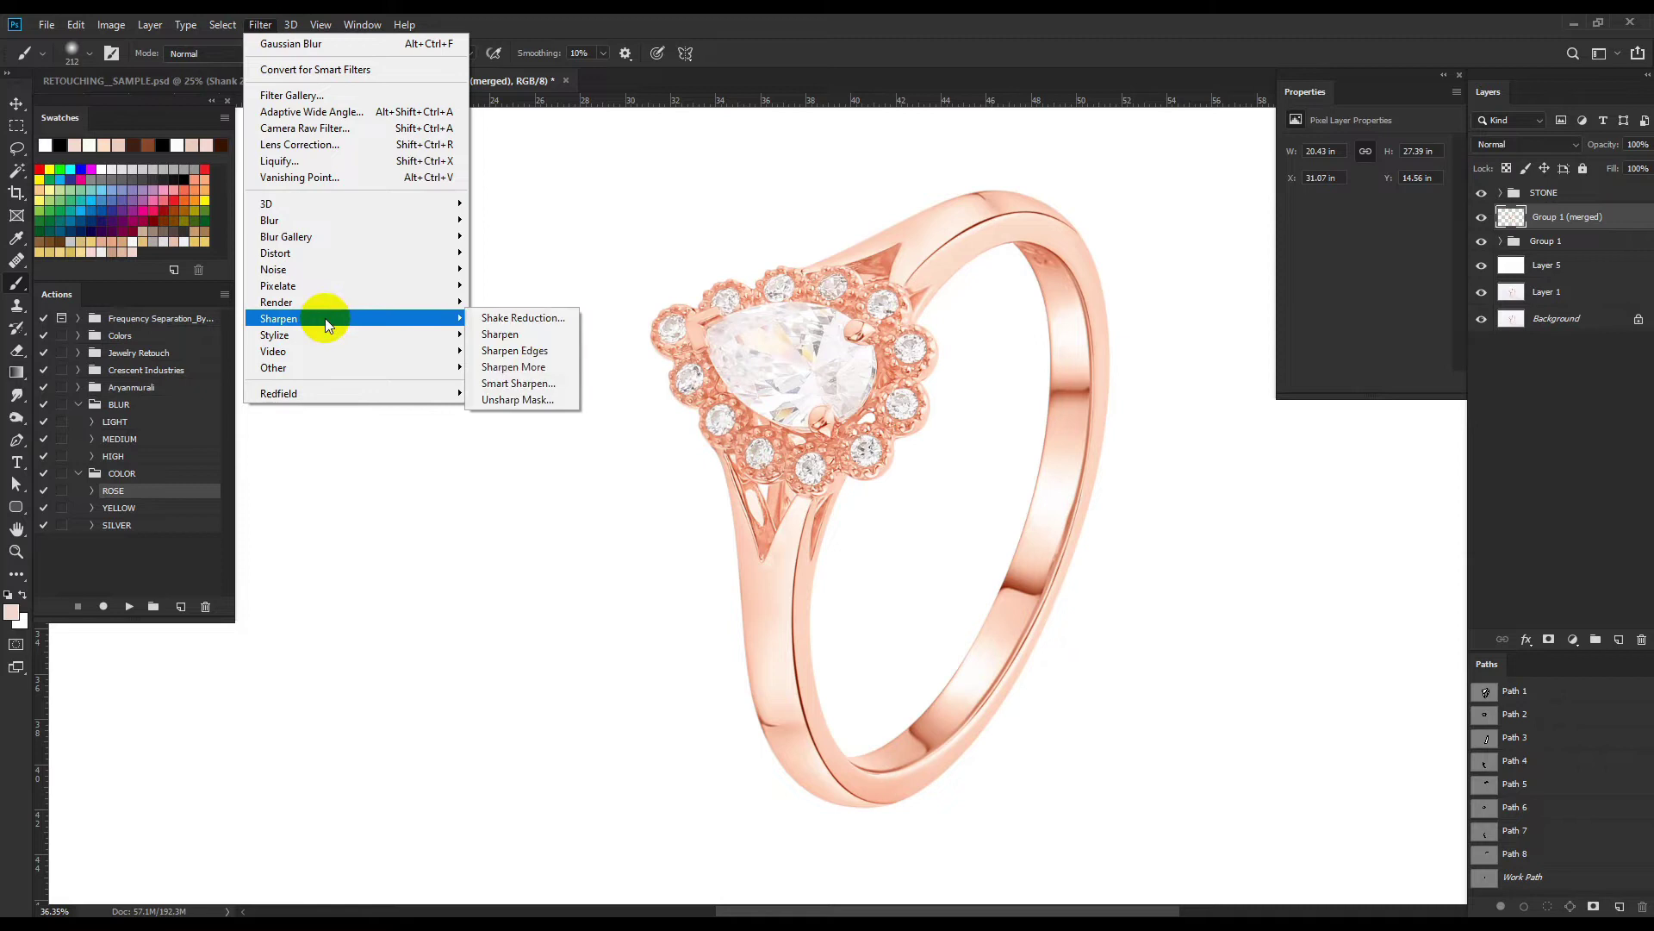
{"action": "left_click", "coordinate": [500, 400]}
{"action": "left_click", "coordinate": [526, 136]}
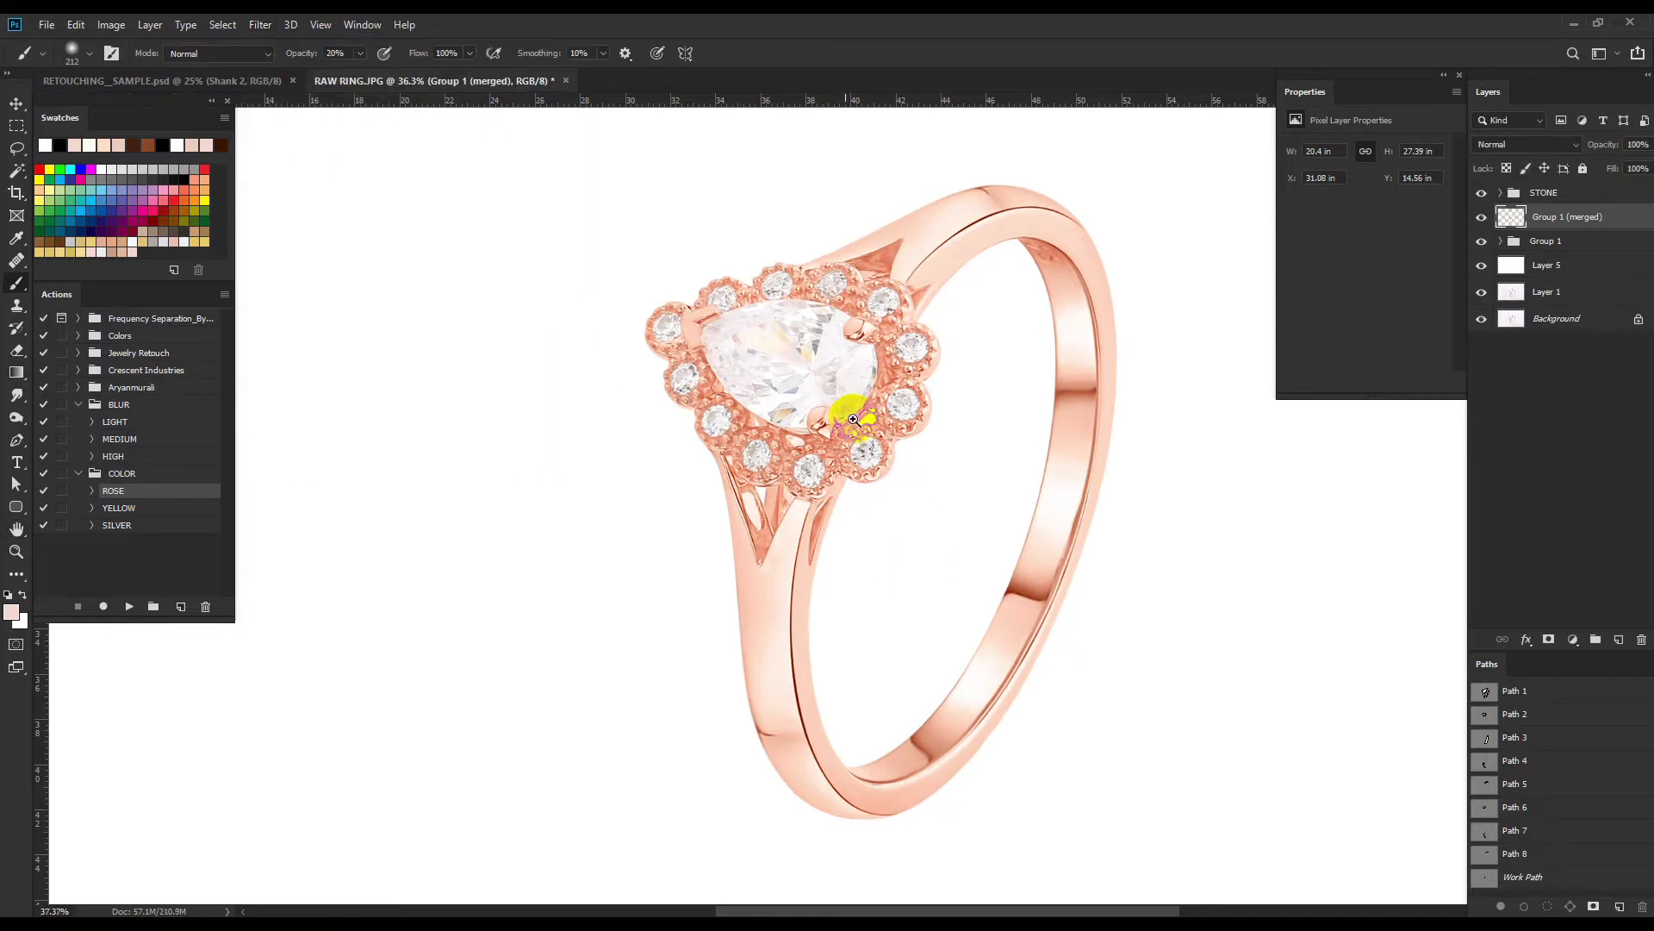
{"action": "scroll", "coordinate": [896, 474], "scroll_direction": "up", "scroll_amount": 2}
{"action": "key", "text": "b"}
{"action": "left_click", "coordinate": [1522, 193]}
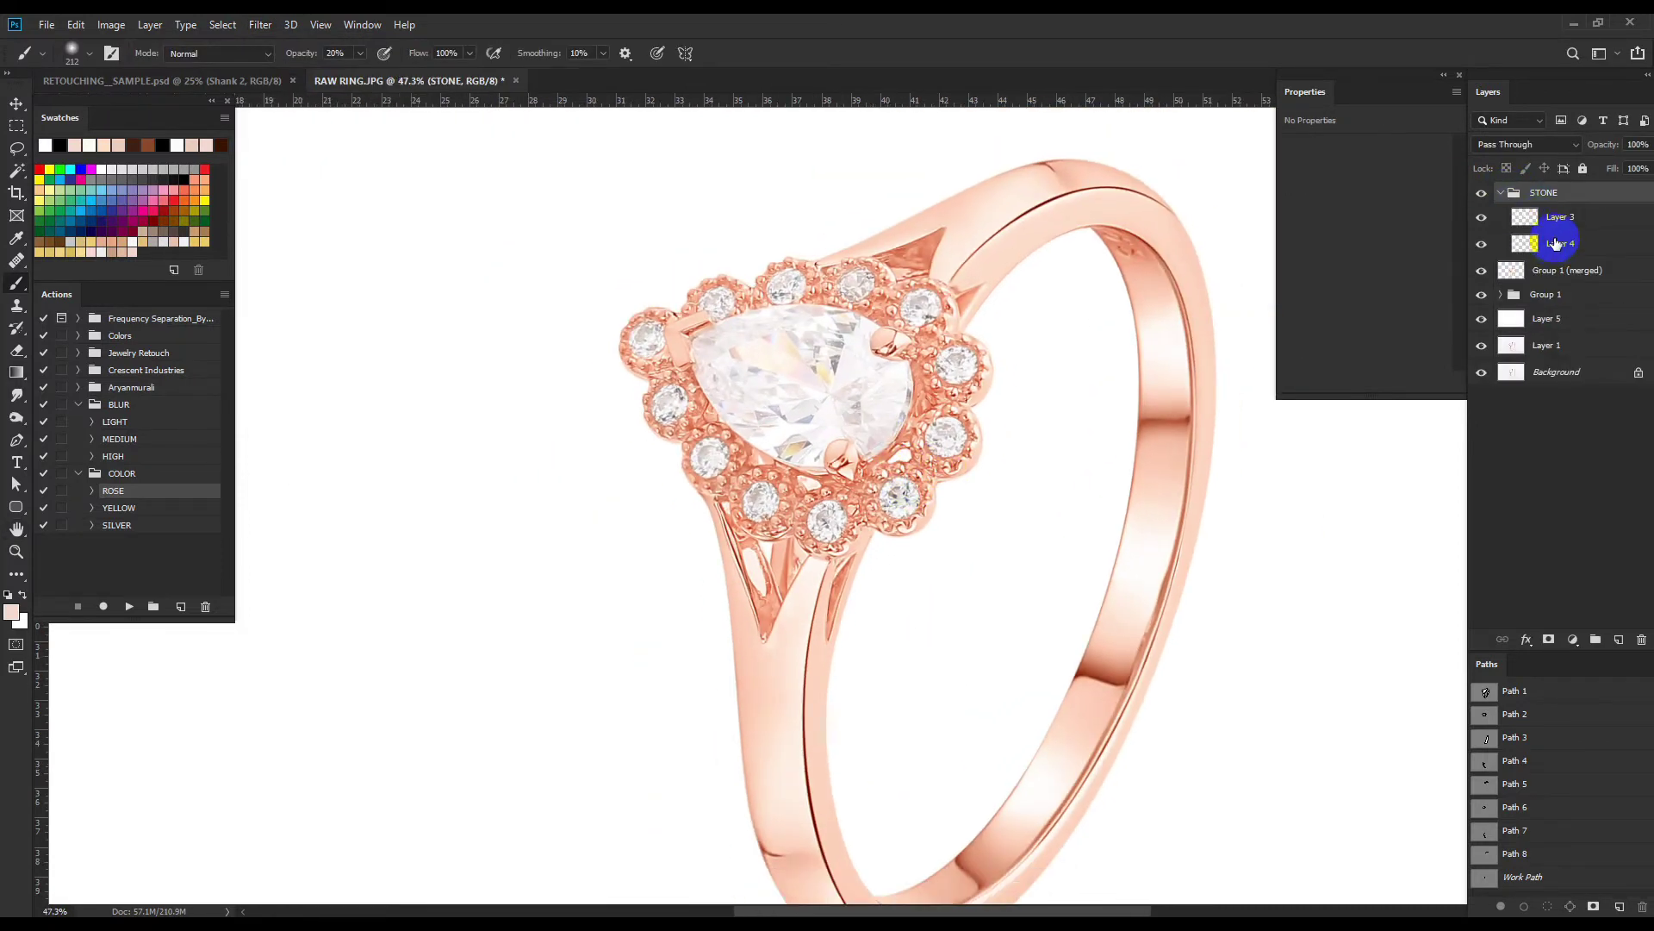
Try desaturating the ring's Yellows with a Hue/Saturation layer, then delete it.
{"action": "scroll", "coordinate": [874, 388], "scroll_direction": "up", "scroll_amount": 4}
{"action": "left_click", "coordinate": [1574, 639]}
{"action": "left_click", "coordinate": [1559, 473]}
{"action": "left_click", "coordinate": [1369, 173]}
{"action": "left_click", "coordinate": [1344, 206]}
{"action": "left_click_drag", "start_coordinate": [1364, 248], "coordinate": [1289, 248]}
{"action": "left_click", "coordinate": [1378, 172]}
{"action": "left_click", "coordinate": [1344, 207]}
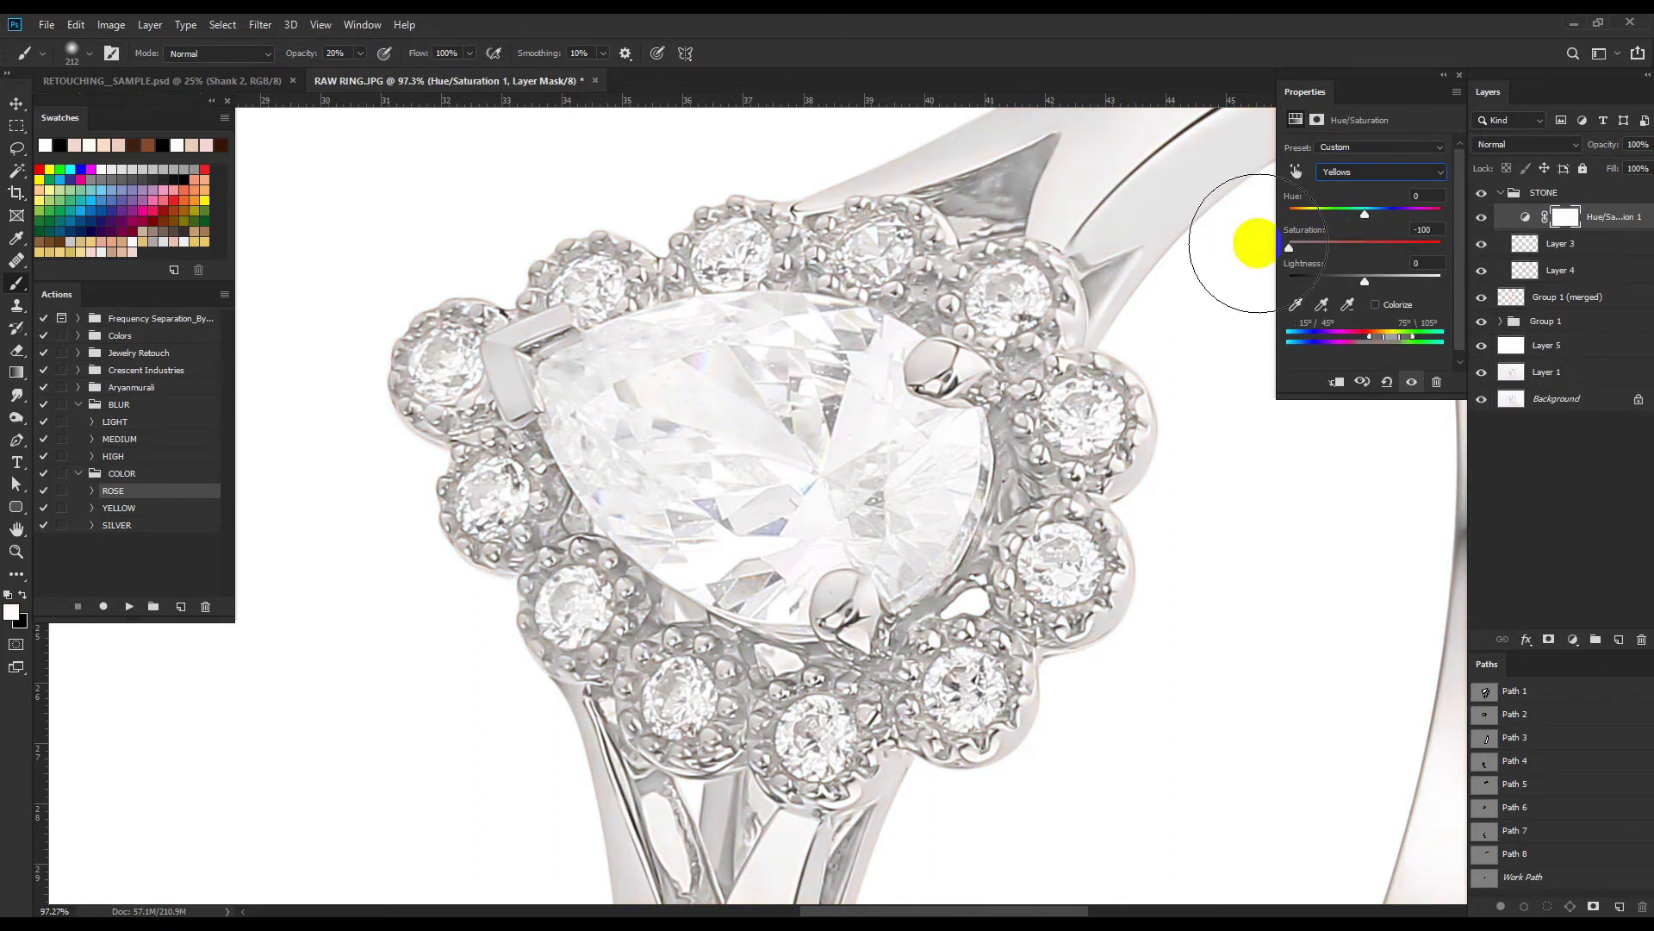
{"action": "key", "text": "Delete"}
Heal specks across the pear diamond's facets on Layer 3 with the Healing Brush at high zoom.
{"action": "scroll", "coordinate": [700, 485], "scroll_direction": "up", "scroll_amount": 1}
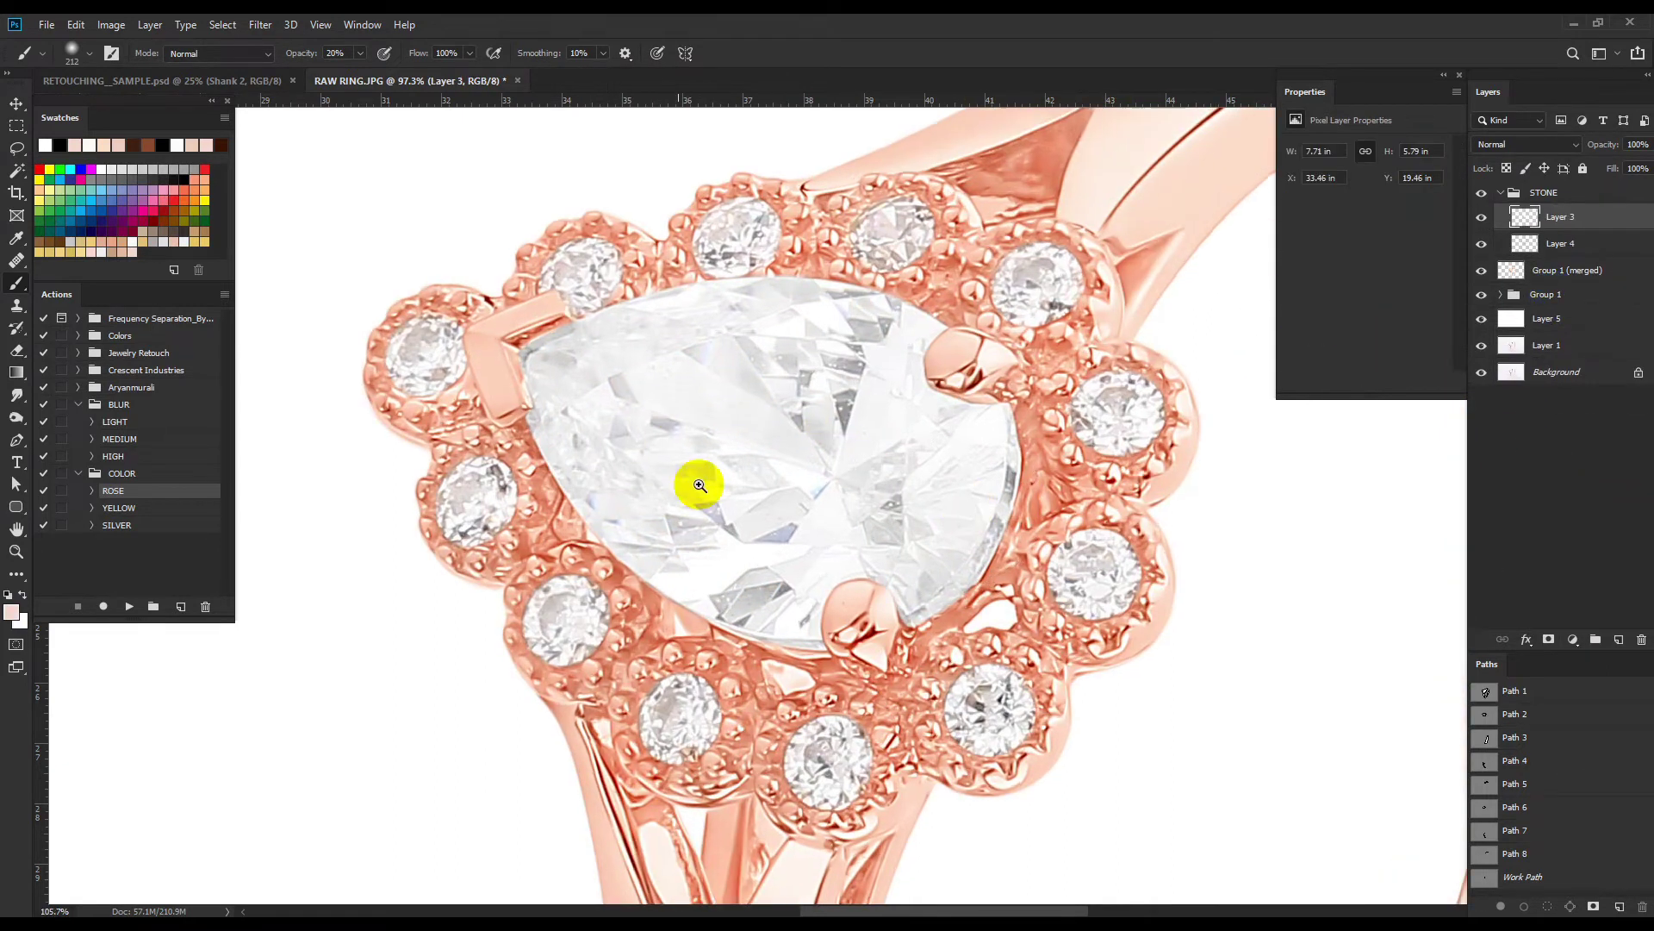
{"action": "scroll", "coordinate": [700, 485], "scroll_direction": "up", "scroll_amount": 3}
{"action": "key", "text": "j"}
{"action": "scroll", "coordinate": [843, 525], "scroll_direction": "up", "scroll_amount": 2}
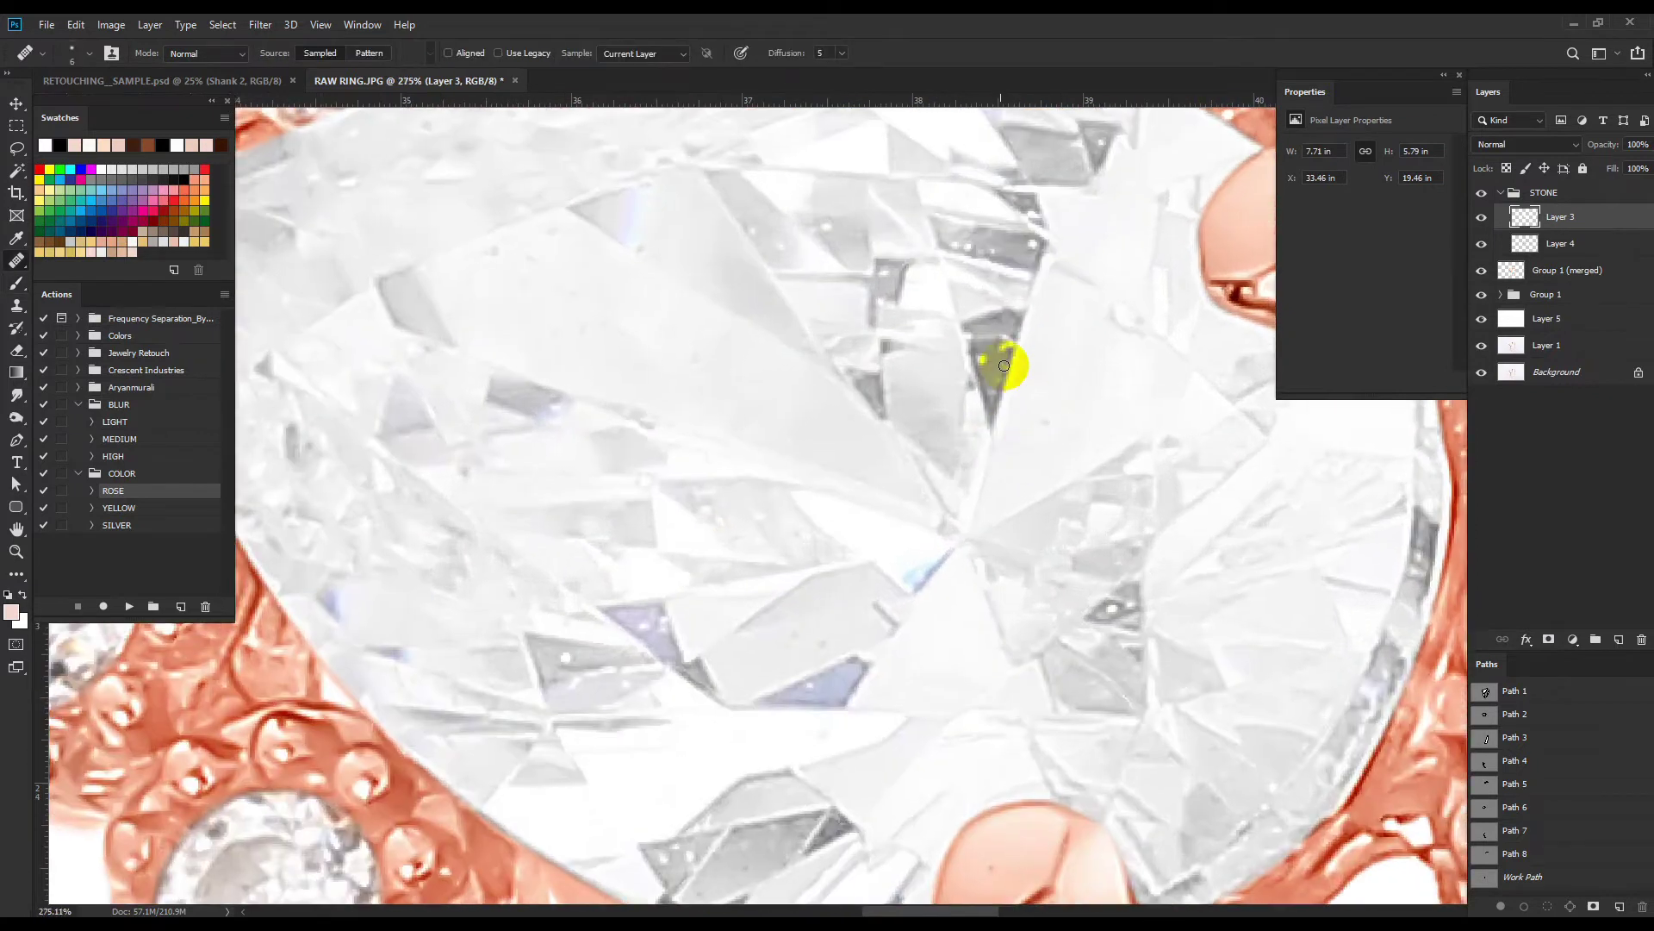
{"action": "scroll", "coordinate": [1003, 365], "scroll_direction": "up", "scroll_amount": 2}
{"action": "scroll", "coordinate": [1067, 457], "scroll_direction": "down", "scroll_amount": 2}
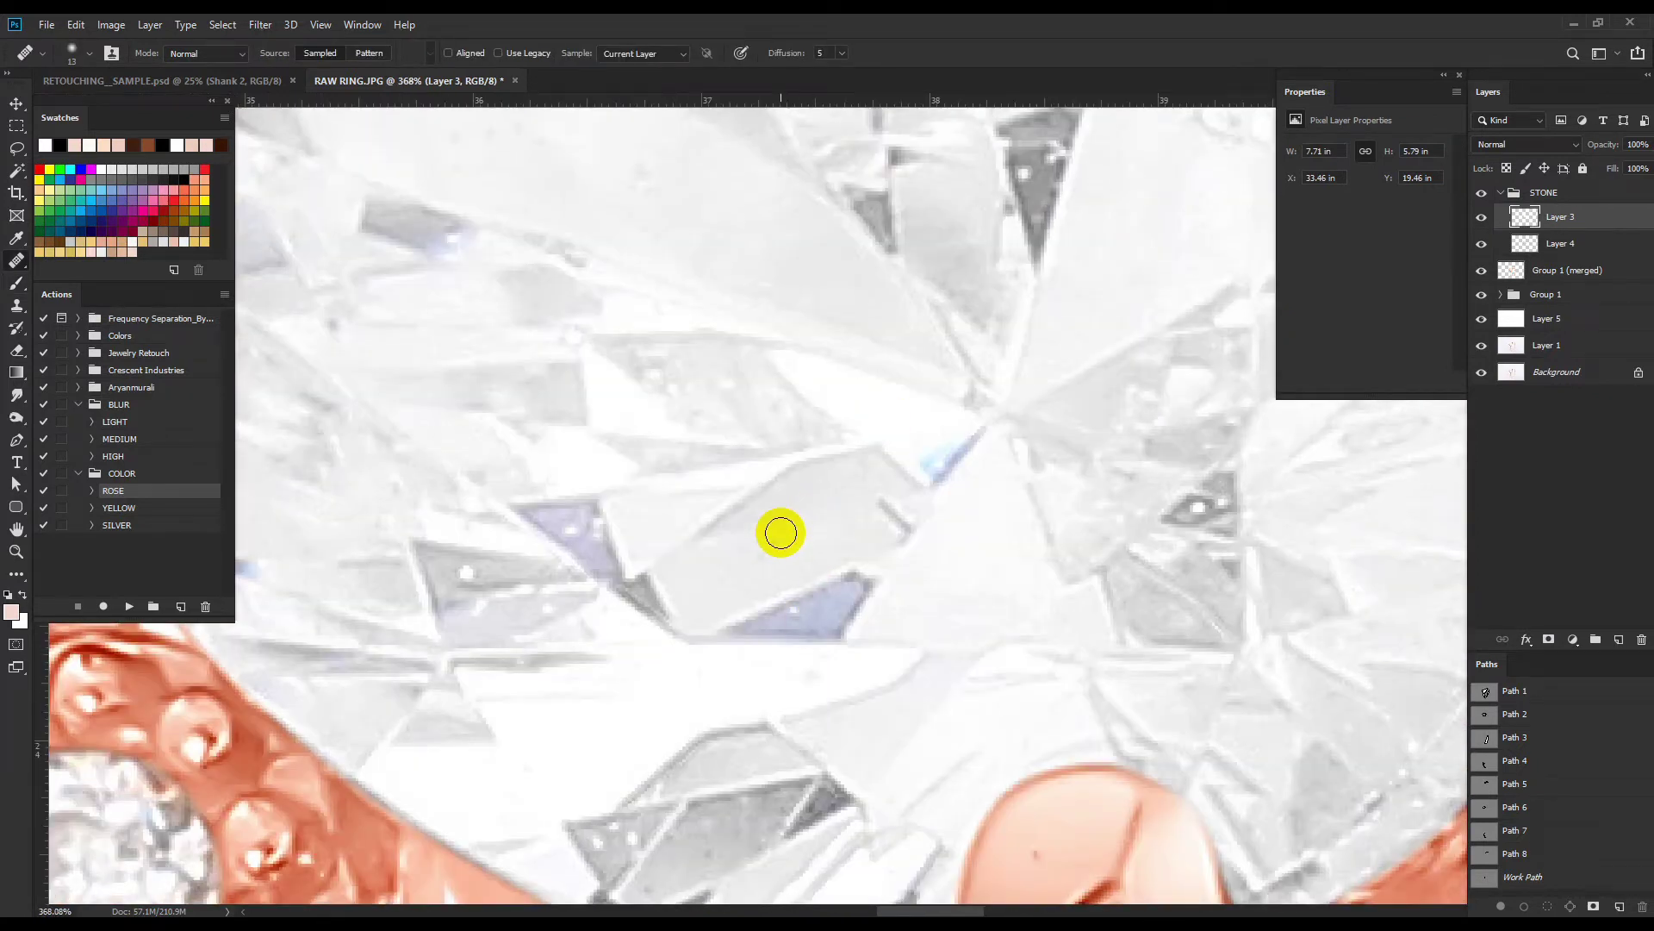
{"action": "scroll", "coordinate": [787, 609], "scroll_direction": "up", "scroll_amount": 2}
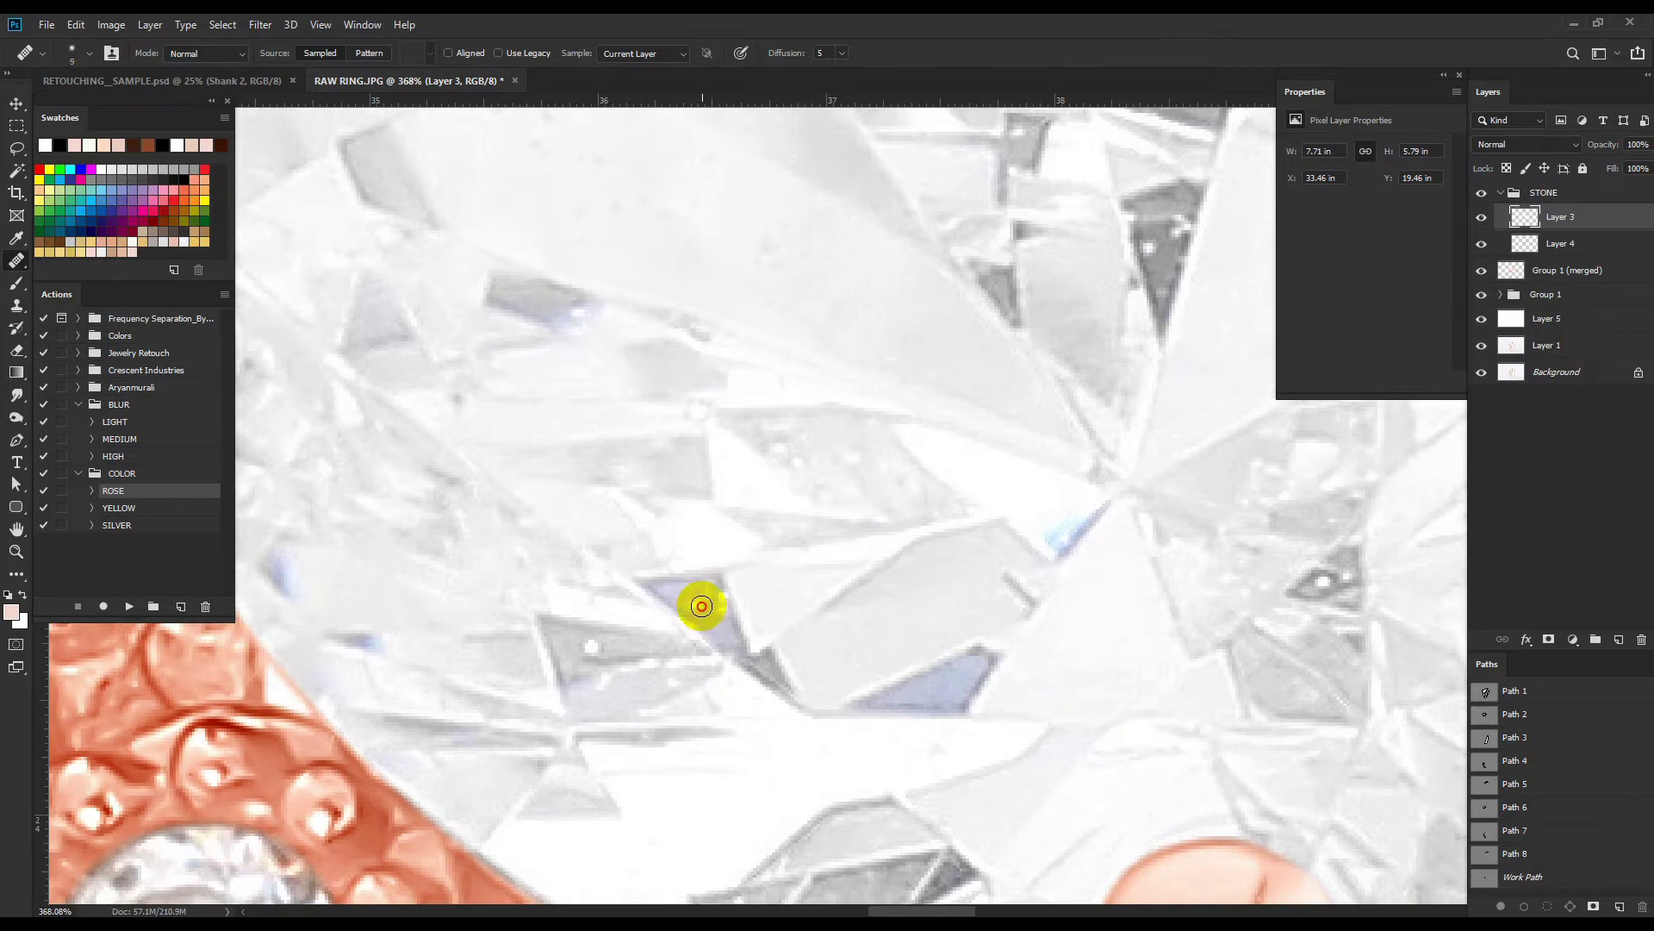
{"action": "scroll", "coordinate": [827, 583], "scroll_direction": "up", "scroll_amount": 2}
{"action": "scroll", "coordinate": [816, 561], "scroll_direction": "up", "scroll_amount": 2}
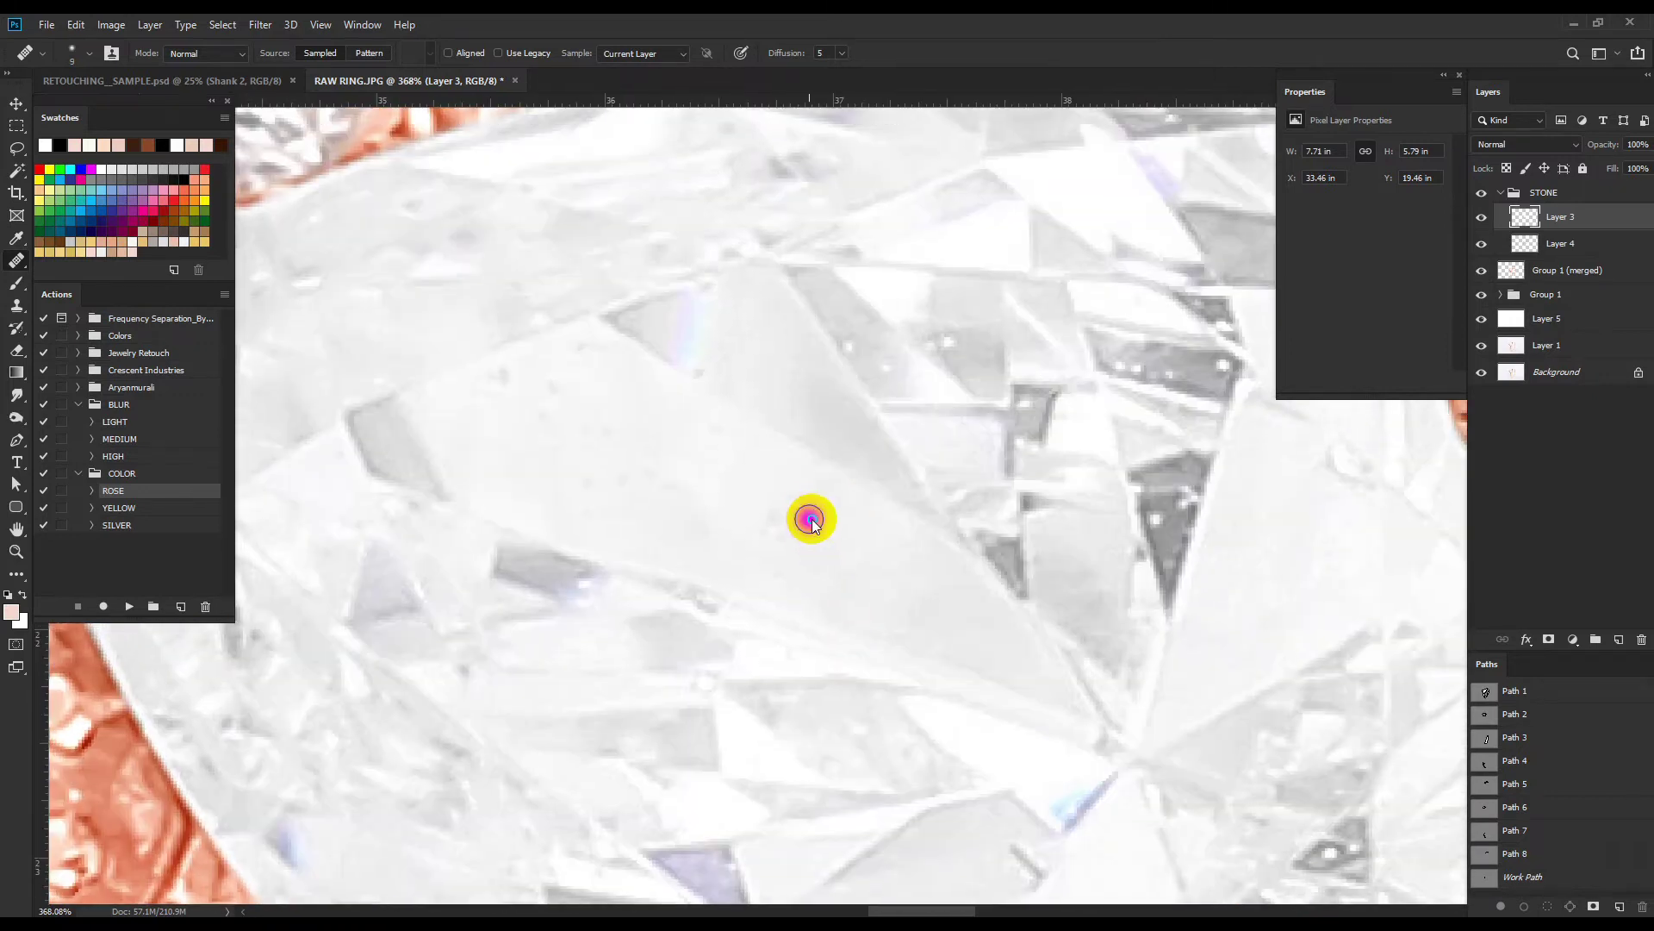
{"action": "scroll", "coordinate": [720, 505], "scroll_direction": "up", "scroll_amount": 2}
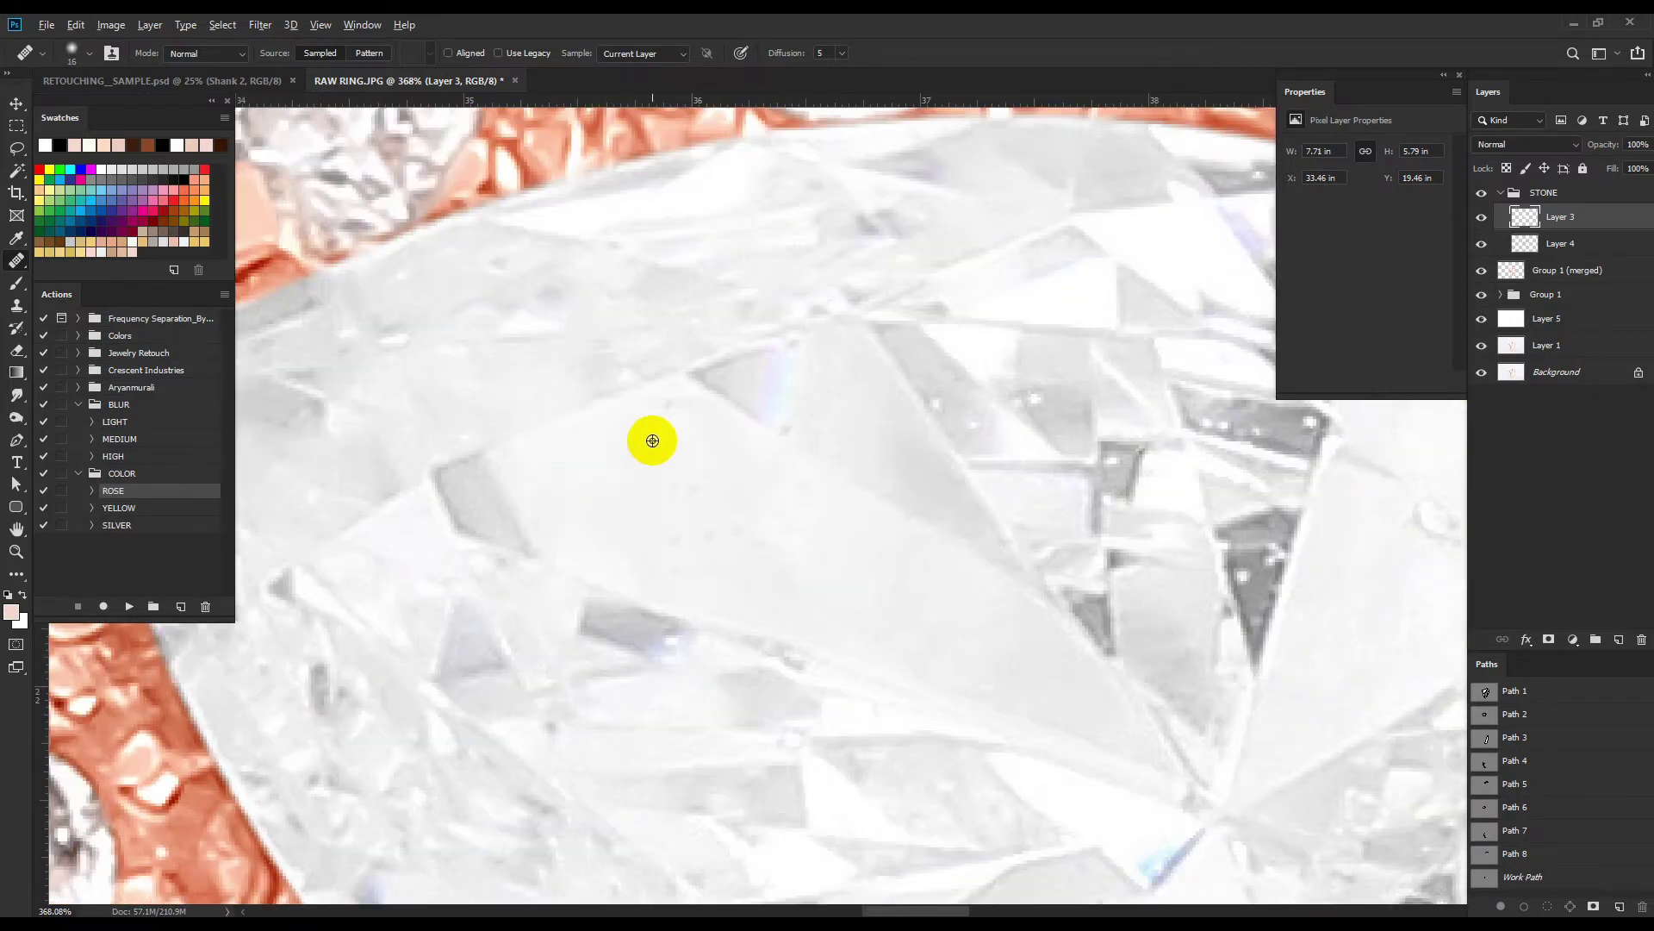
{"action": "scroll", "coordinate": [827, 560], "scroll_direction": "right", "scroll_amount": 1}
{"action": "scroll", "coordinate": [849, 569], "scroll_direction": "right", "scroll_amount": 2}
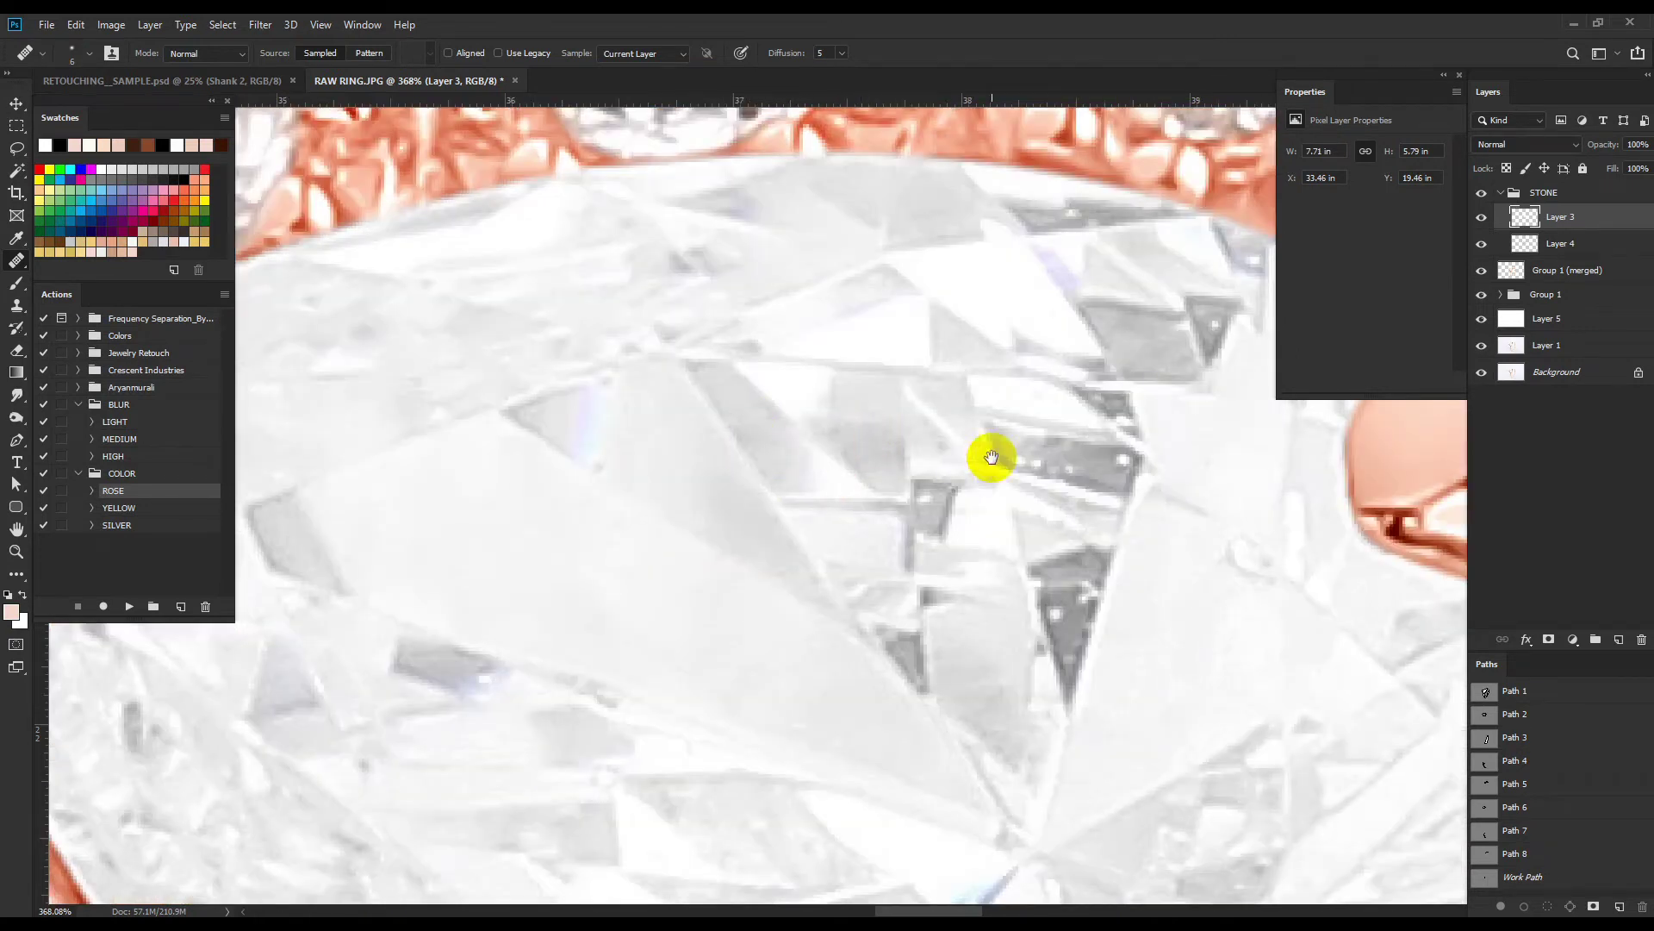
{"action": "scroll", "coordinate": [991, 455], "scroll_direction": "right", "scroll_amount": 2}
{"action": "scroll", "coordinate": [990, 455], "scroll_direction": "up", "scroll_amount": 1}
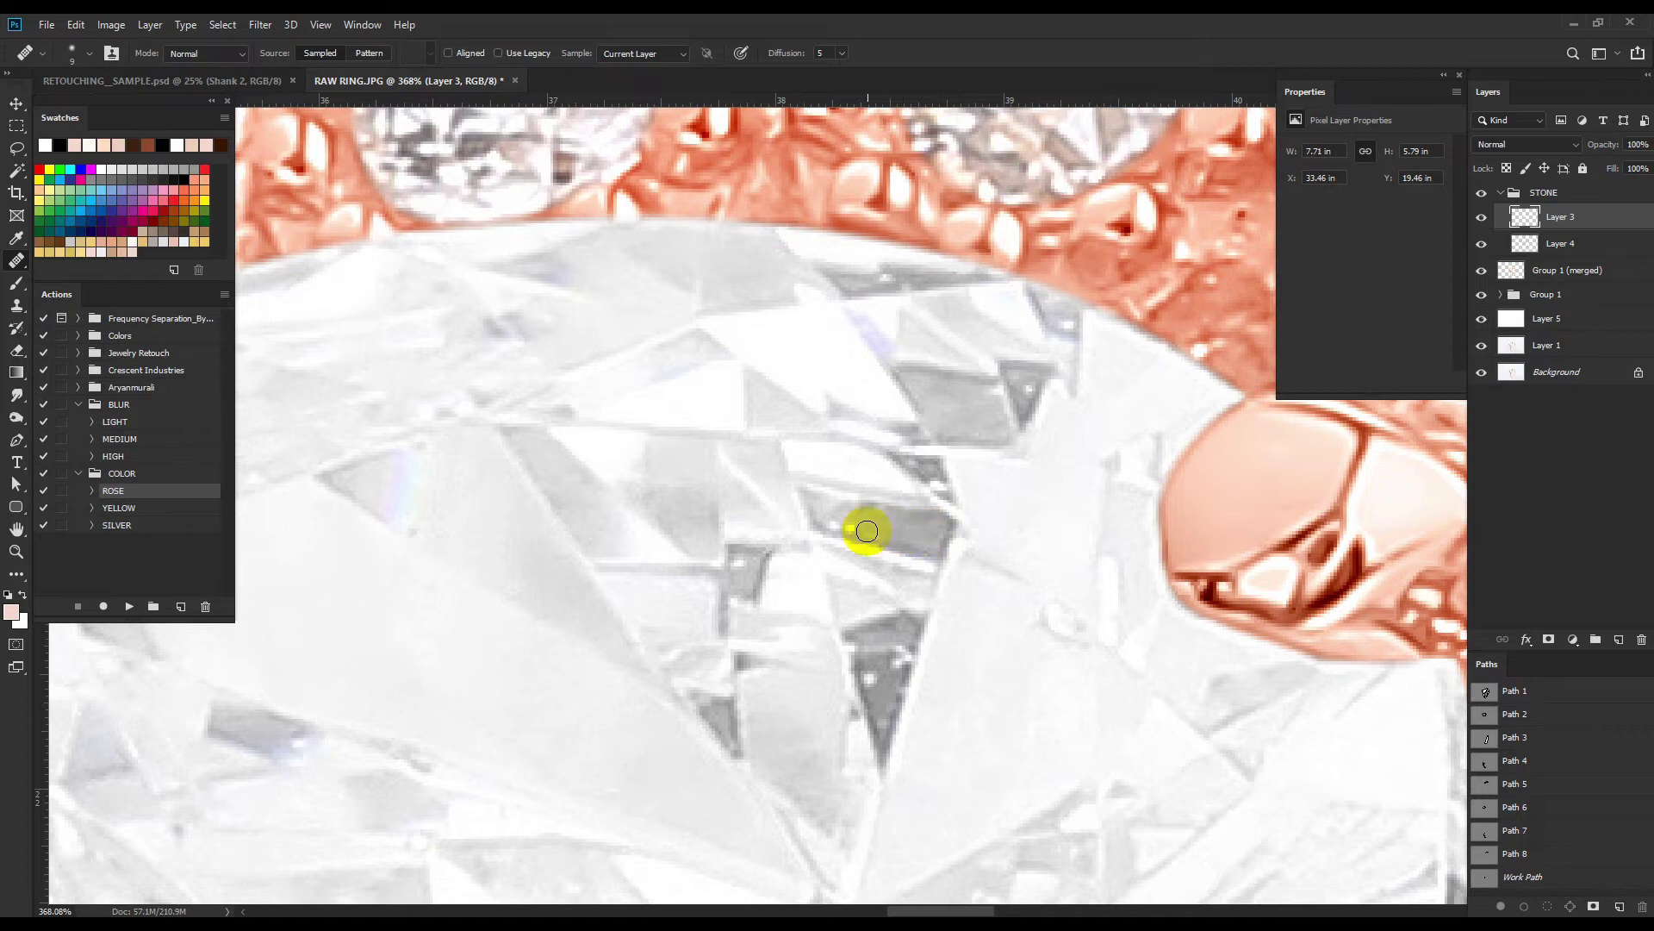
{"action": "scroll", "coordinate": [867, 531], "scroll_direction": "down", "scroll_amount": 1}
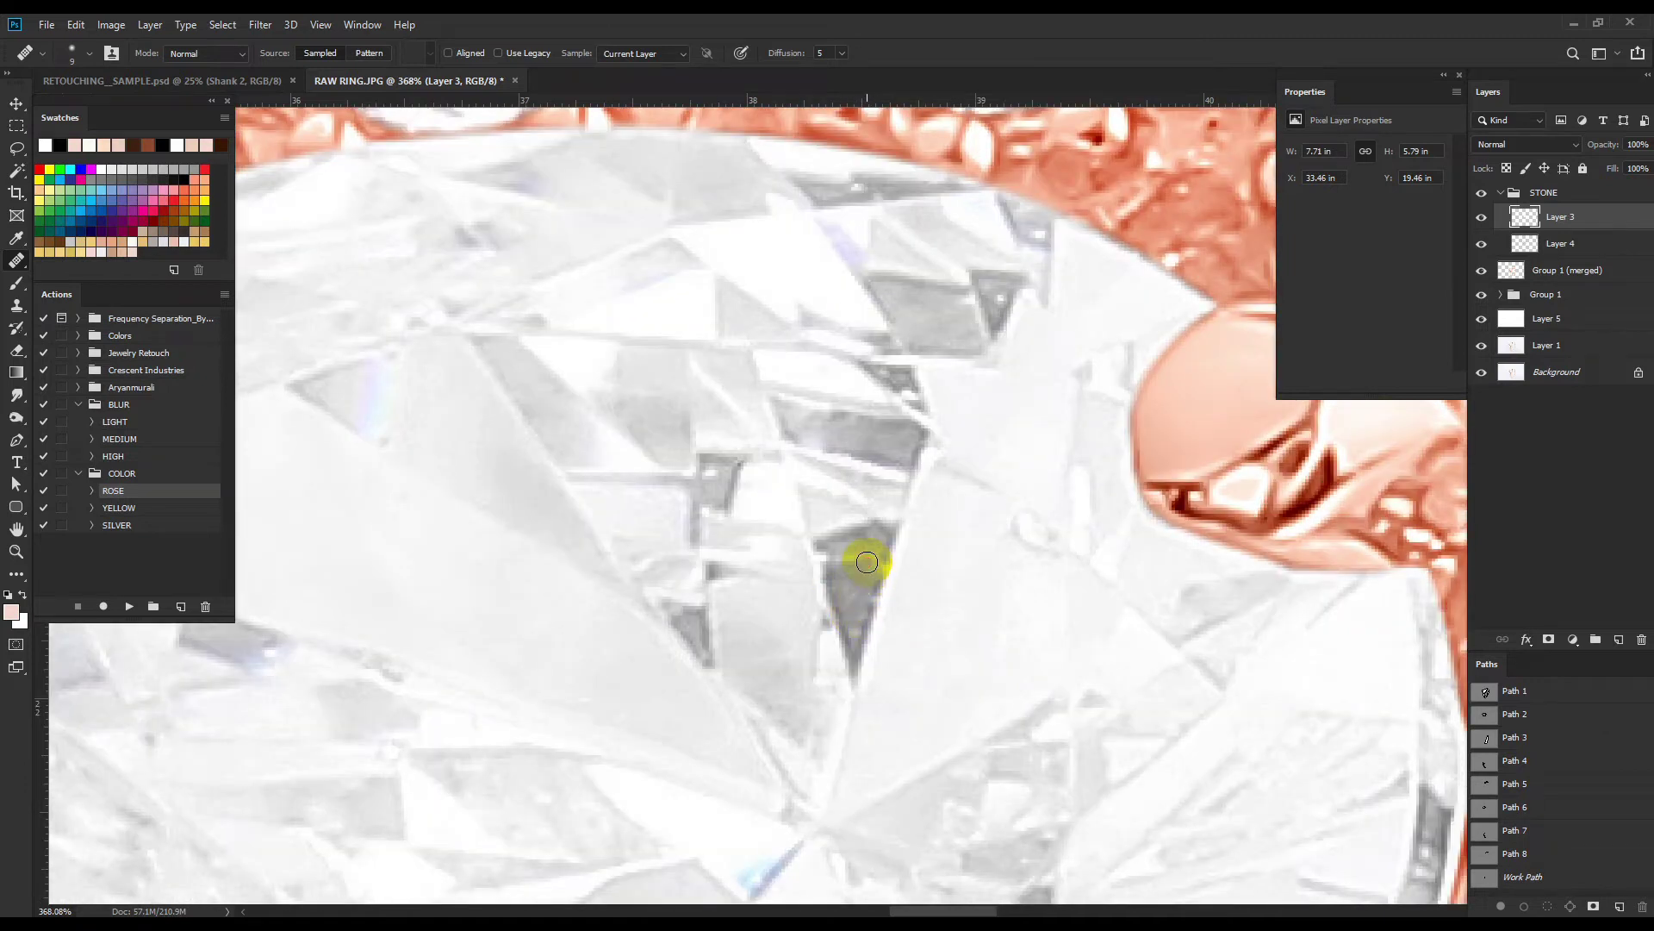
{"action": "scroll", "coordinate": [866, 562], "scroll_direction": "up", "scroll_amount": 1}
{"action": "scroll", "coordinate": [953, 505], "scroll_direction": "up", "scroll_amount": 1}
{"action": "scroll", "coordinate": [953, 506], "scroll_direction": "right", "scroll_amount": 1}
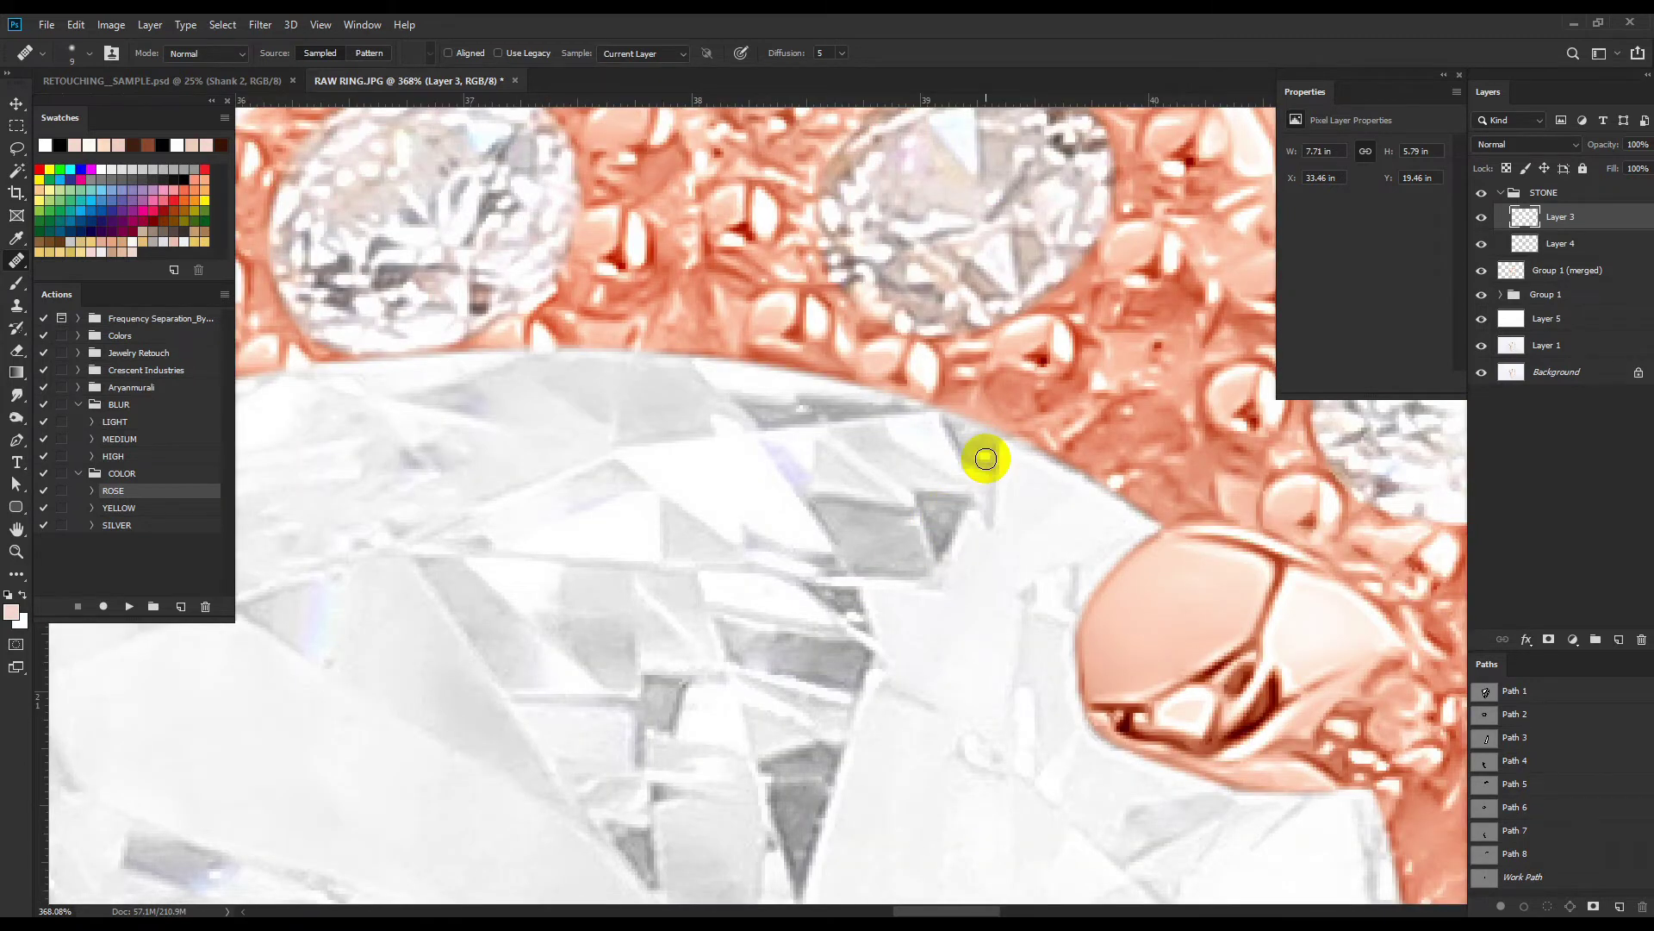
{"action": "scroll", "coordinate": [775, 406], "scroll_direction": "down", "scroll_amount": 2}
{"action": "scroll", "coordinate": [834, 351], "scroll_direction": "down", "scroll_amount": 2}
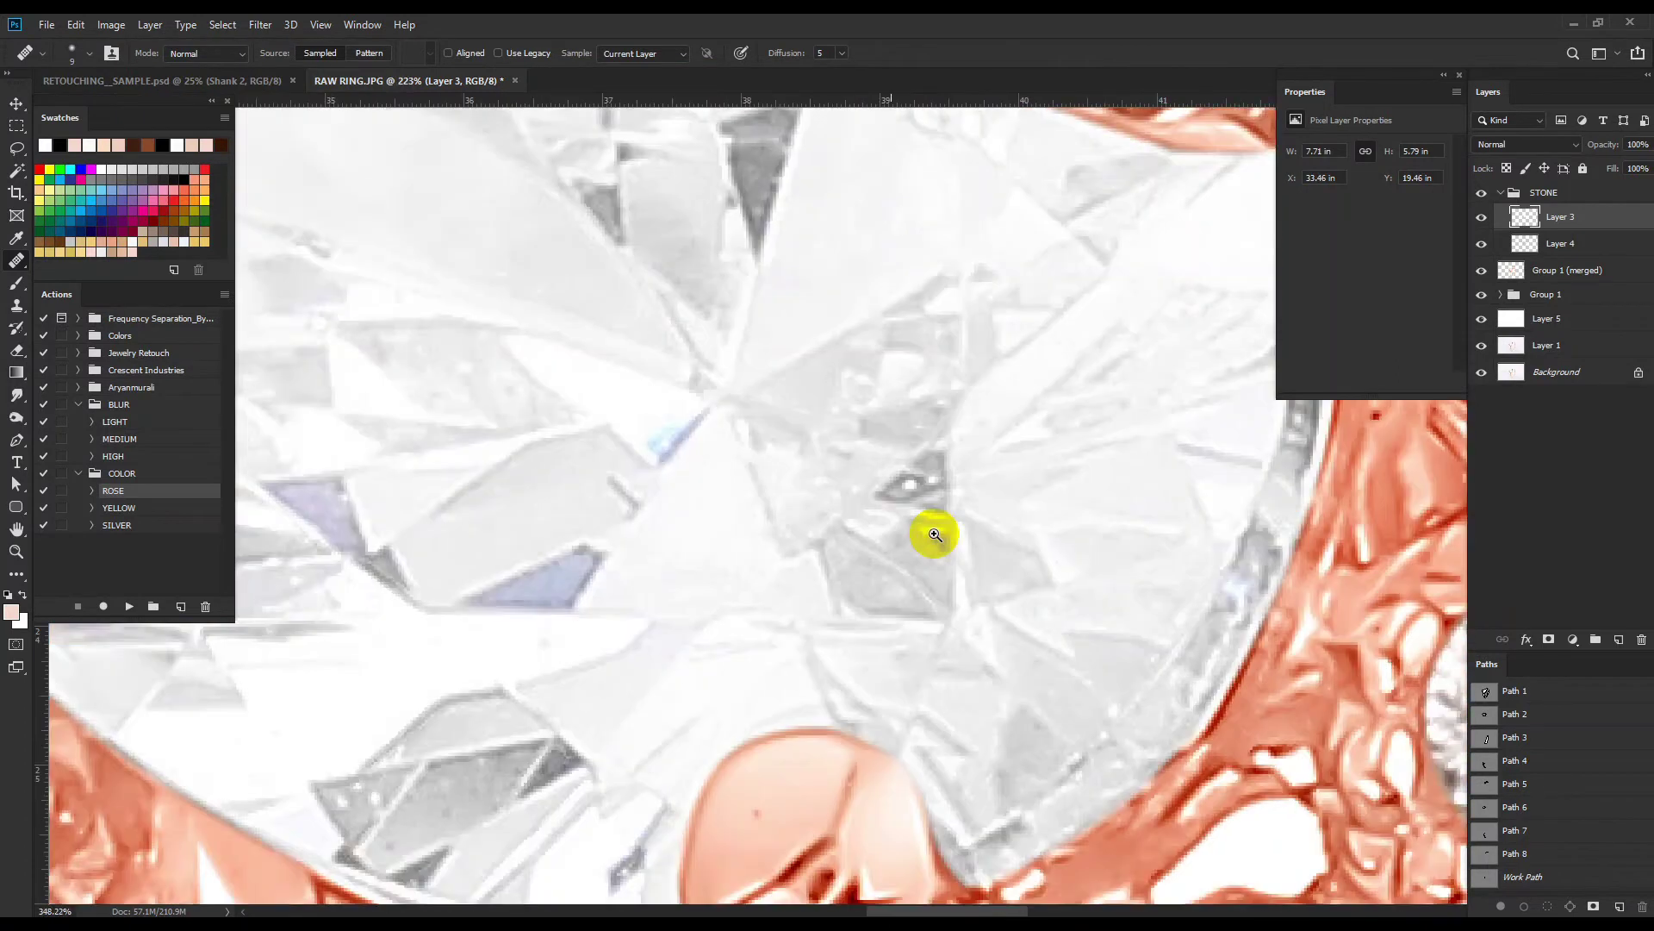
{"action": "scroll", "coordinate": [934, 535], "scroll_direction": "up", "scroll_amount": 1}
{"action": "scroll", "coordinate": [721, 535], "scroll_direction": "down", "scroll_amount": 1}
{"action": "scroll", "coordinate": [610, 572], "scroll_direction": "down", "scroll_amount": 1}
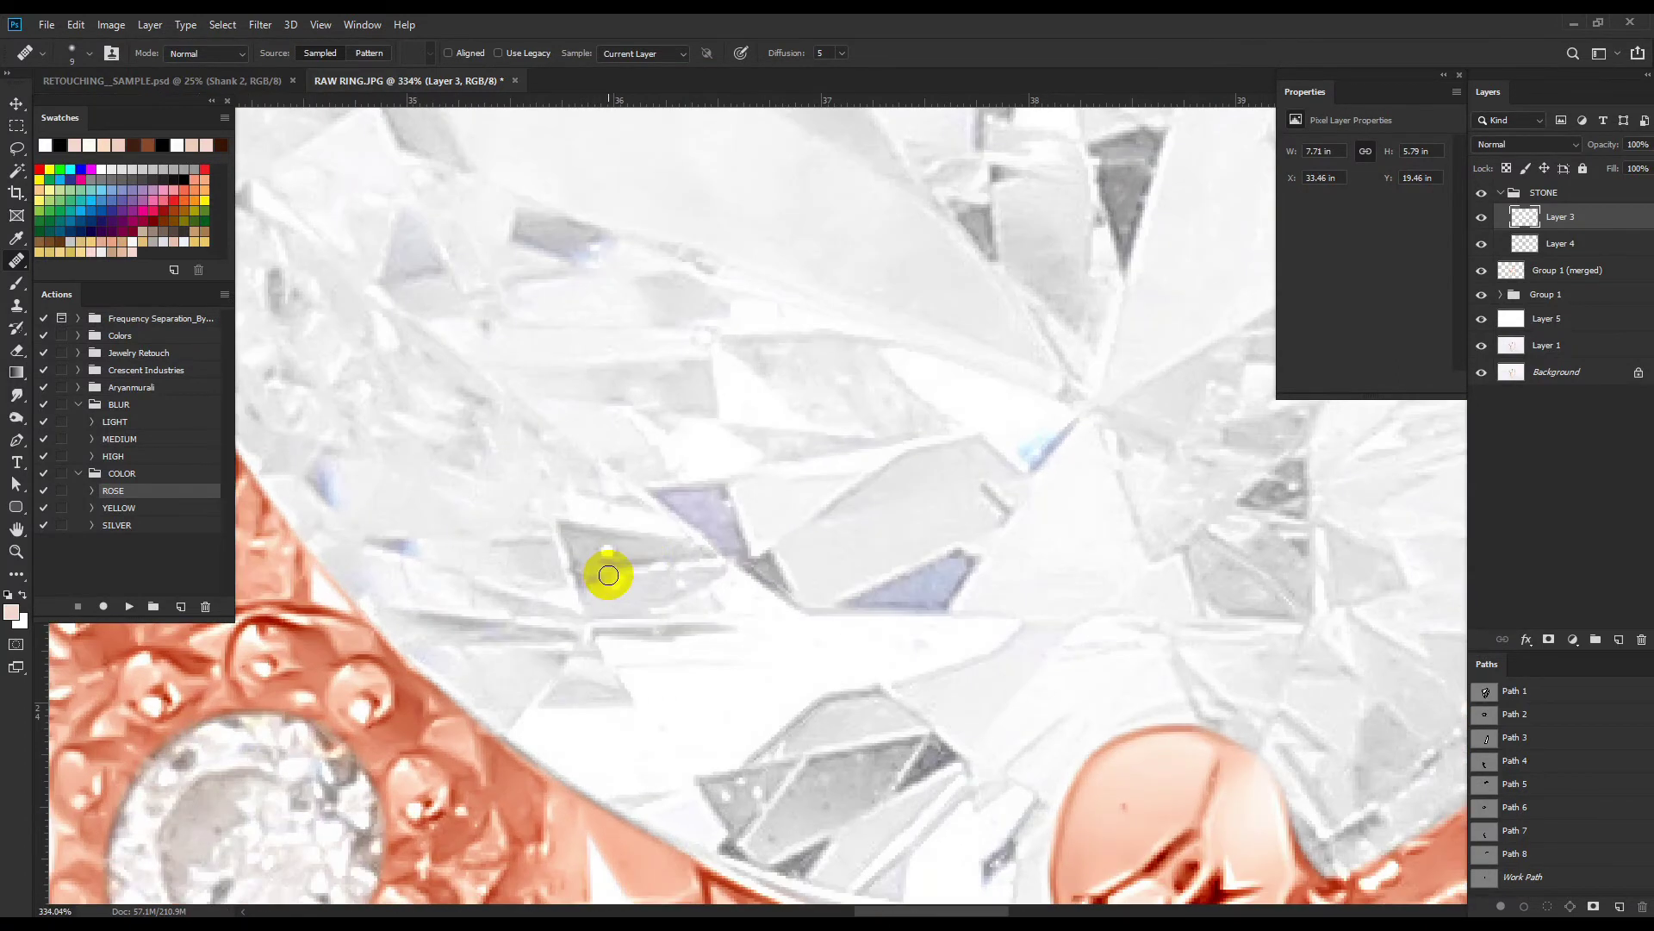
{"action": "scroll", "coordinate": [721, 686], "scroll_direction": "down", "scroll_amount": 1}
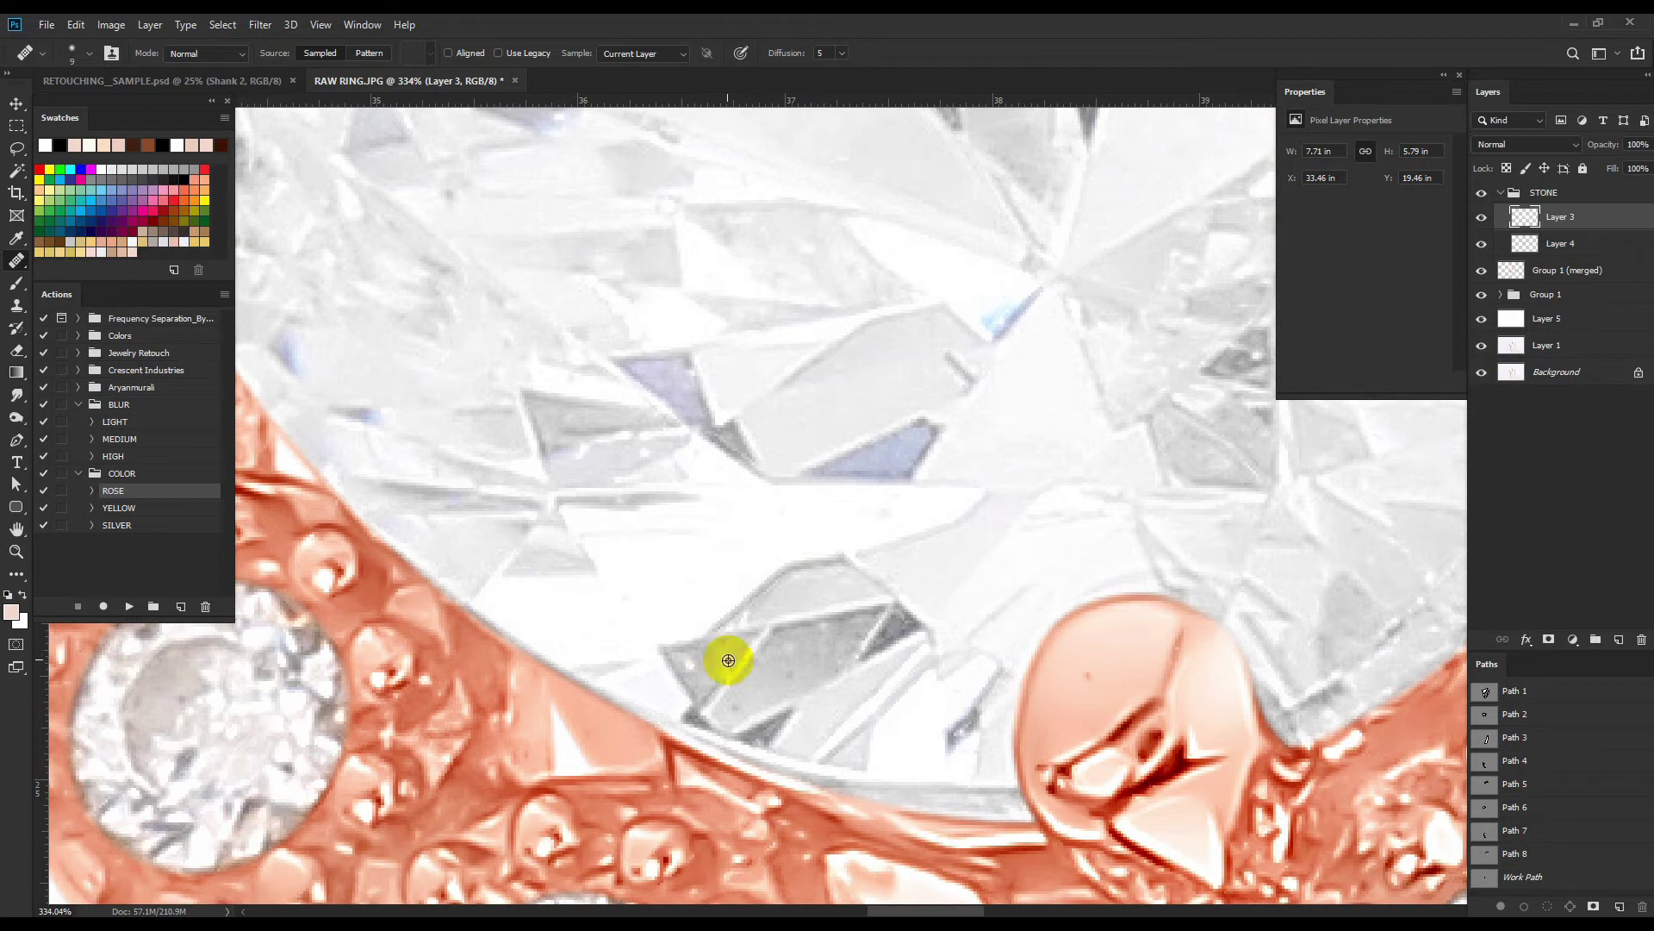
{"action": "scroll", "coordinate": [758, 691], "scroll_direction": "down", "scroll_amount": 3}
Add a Levels adjustment raising the stone's black input for contrast, and merge it down.
{"action": "scroll", "coordinate": [776, 647], "scroll_direction": "down", "scroll_amount": 2}
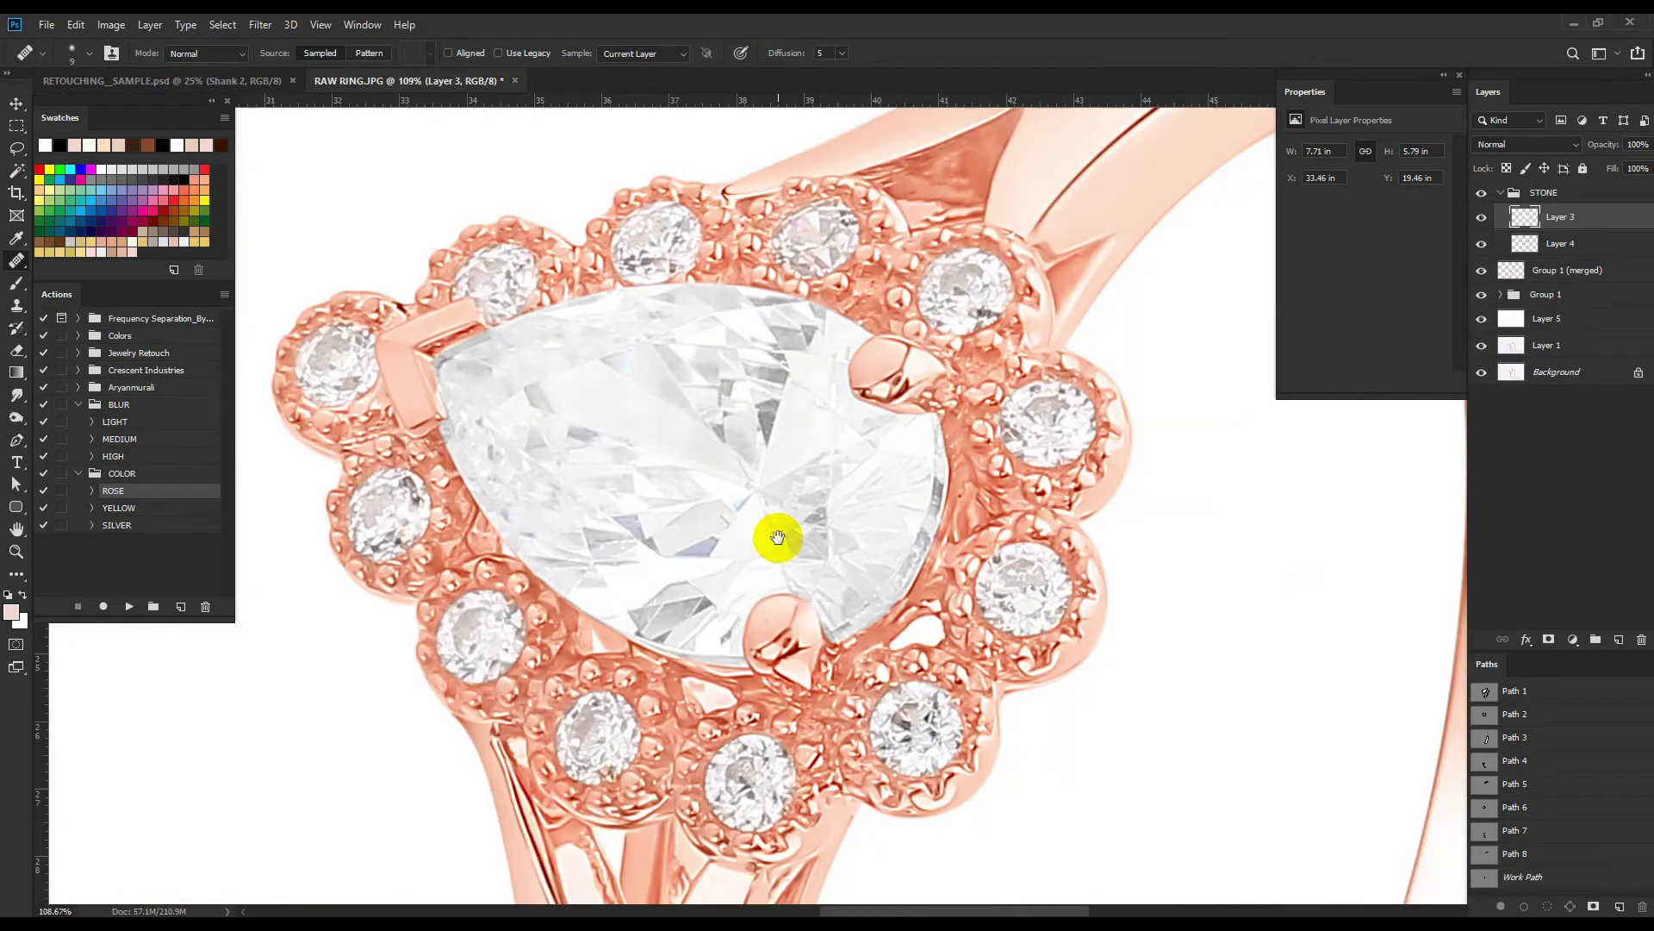
{"action": "left_click", "coordinate": [1525, 217], "text": "ctrl"}
{"action": "left_click", "coordinate": [1573, 642]}
{"action": "left_click", "coordinate": [1586, 412]}
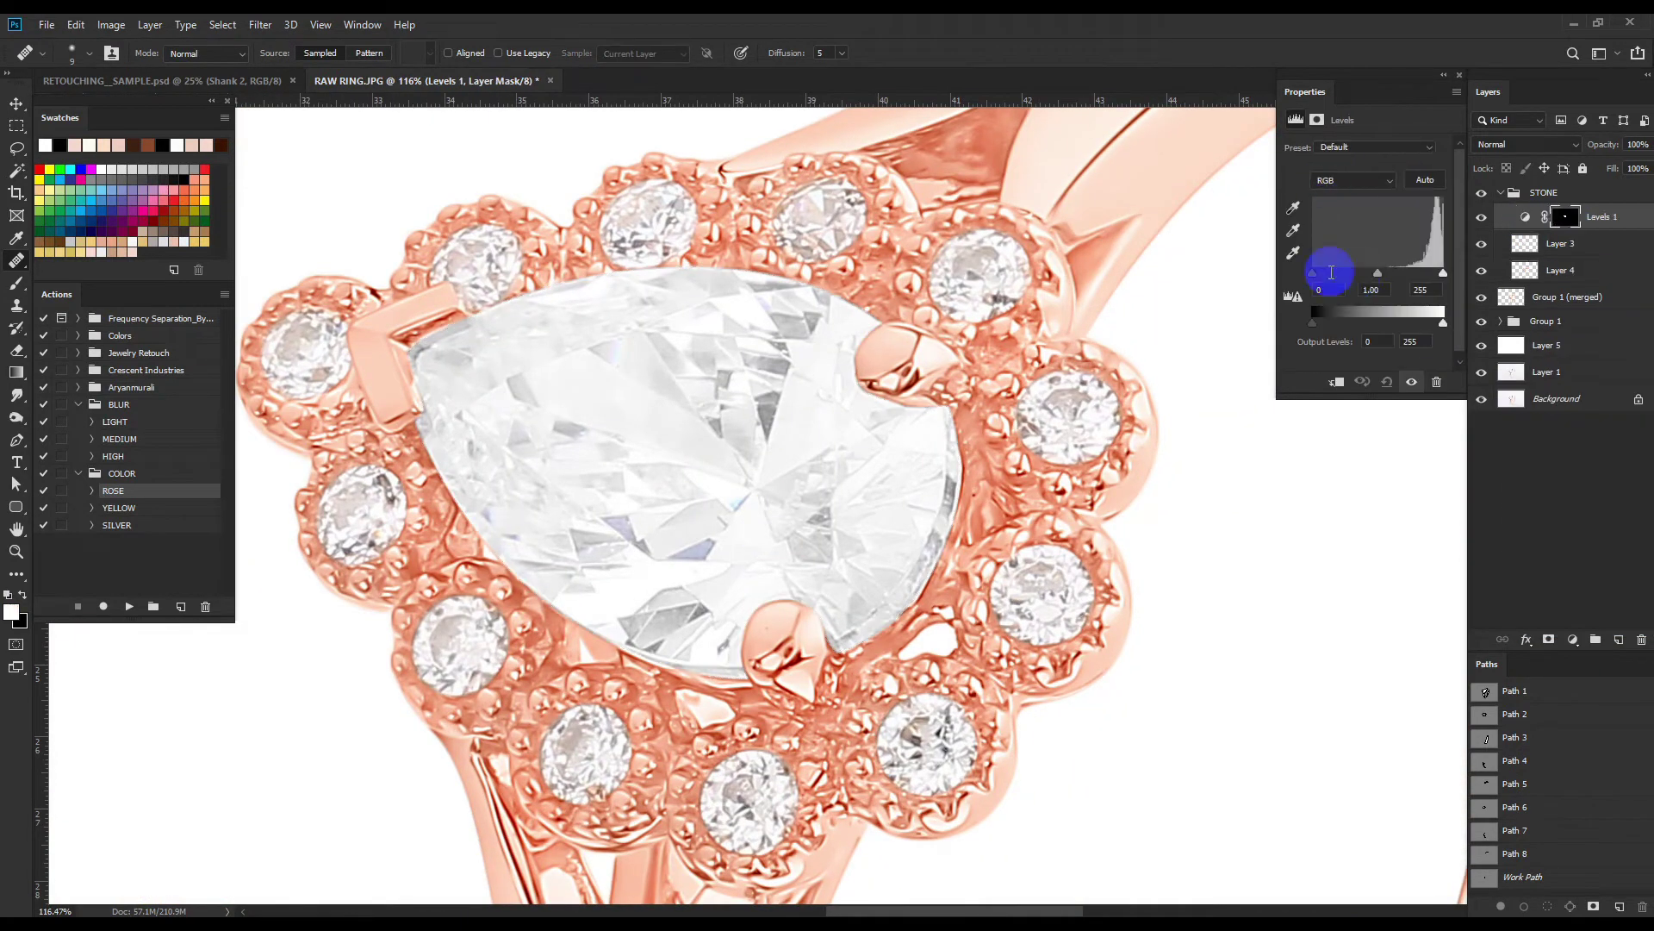
{"action": "left_click_drag", "start_coordinate": [1315, 276], "coordinate": [1443, 275]}
{"action": "key", "text": "ctrl+e"}
Select the dark triangular facet with a Pen path and paint it lighter at 50% opacity.
{"action": "scroll", "coordinate": [820, 480], "scroll_direction": "up", "scroll_amount": 5}
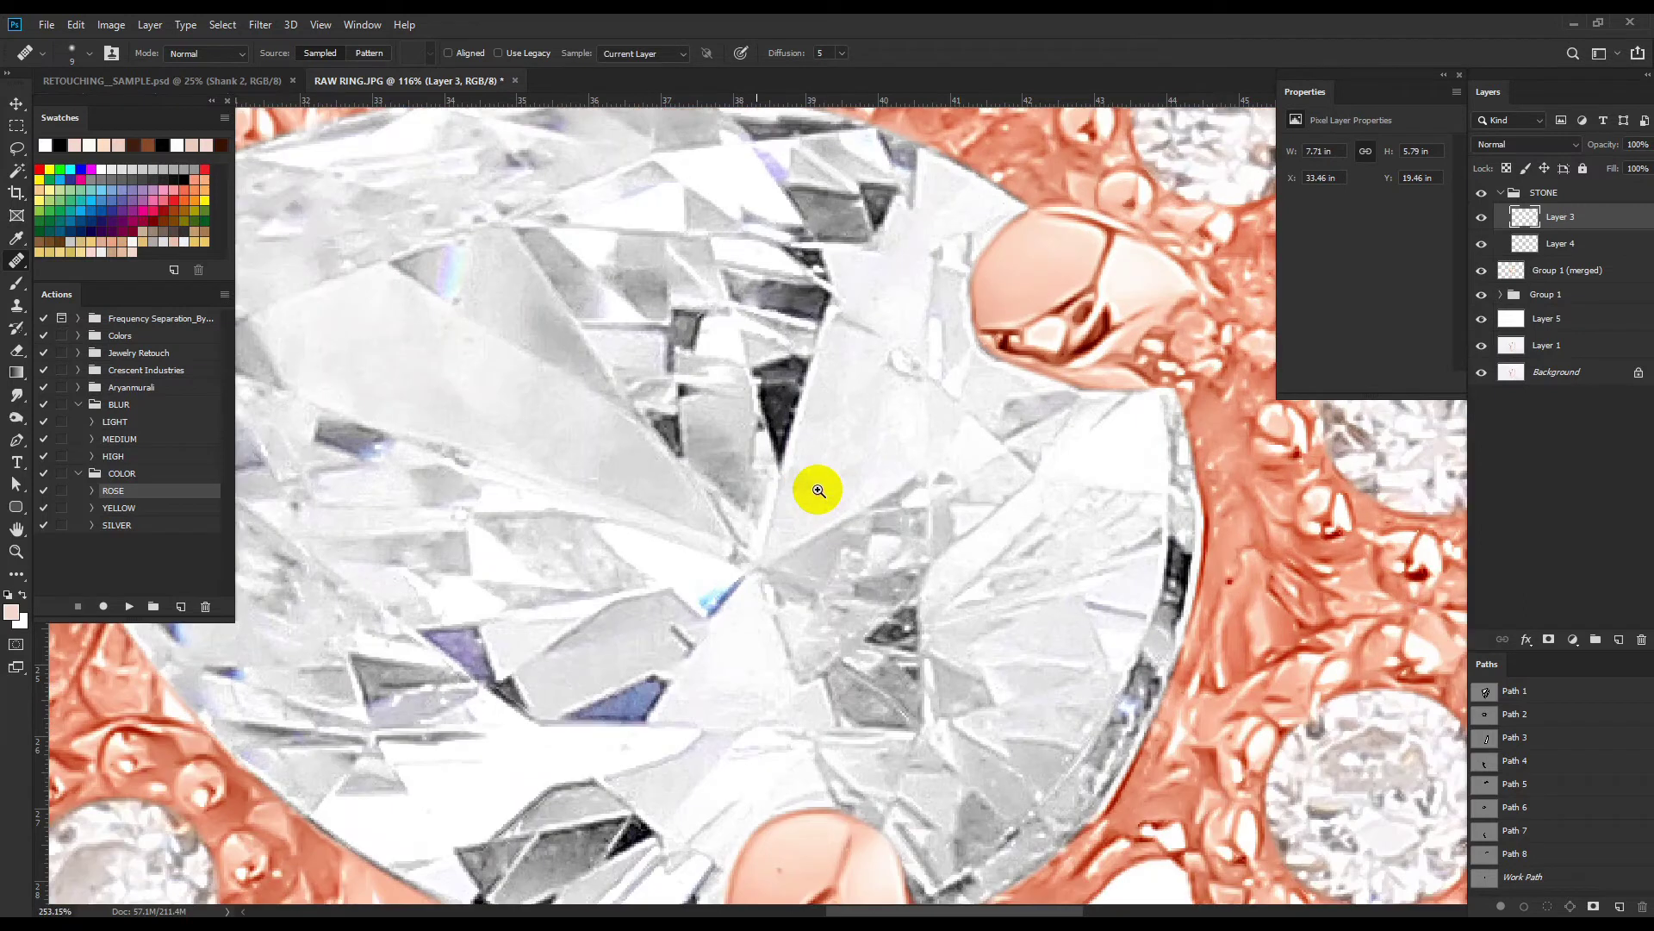
{"action": "key", "text": "p"}
{"action": "left_click", "coordinate": [776, 478]}
{"action": "left_click", "coordinate": [776, 478]}
{"action": "key", "text": "ctrl+Return"}
{"action": "key", "text": "b"}
{"action": "key", "text": "5"}
{"action": "mouse_move", "coordinate": [830, 412]}
{"action": "left_mouse_down"}
{"action": "mouse_move", "coordinate": [786, 505]}
{"action": "mouse_move", "coordinate": [840, 464]}
{"action": "left_mouse_up"}
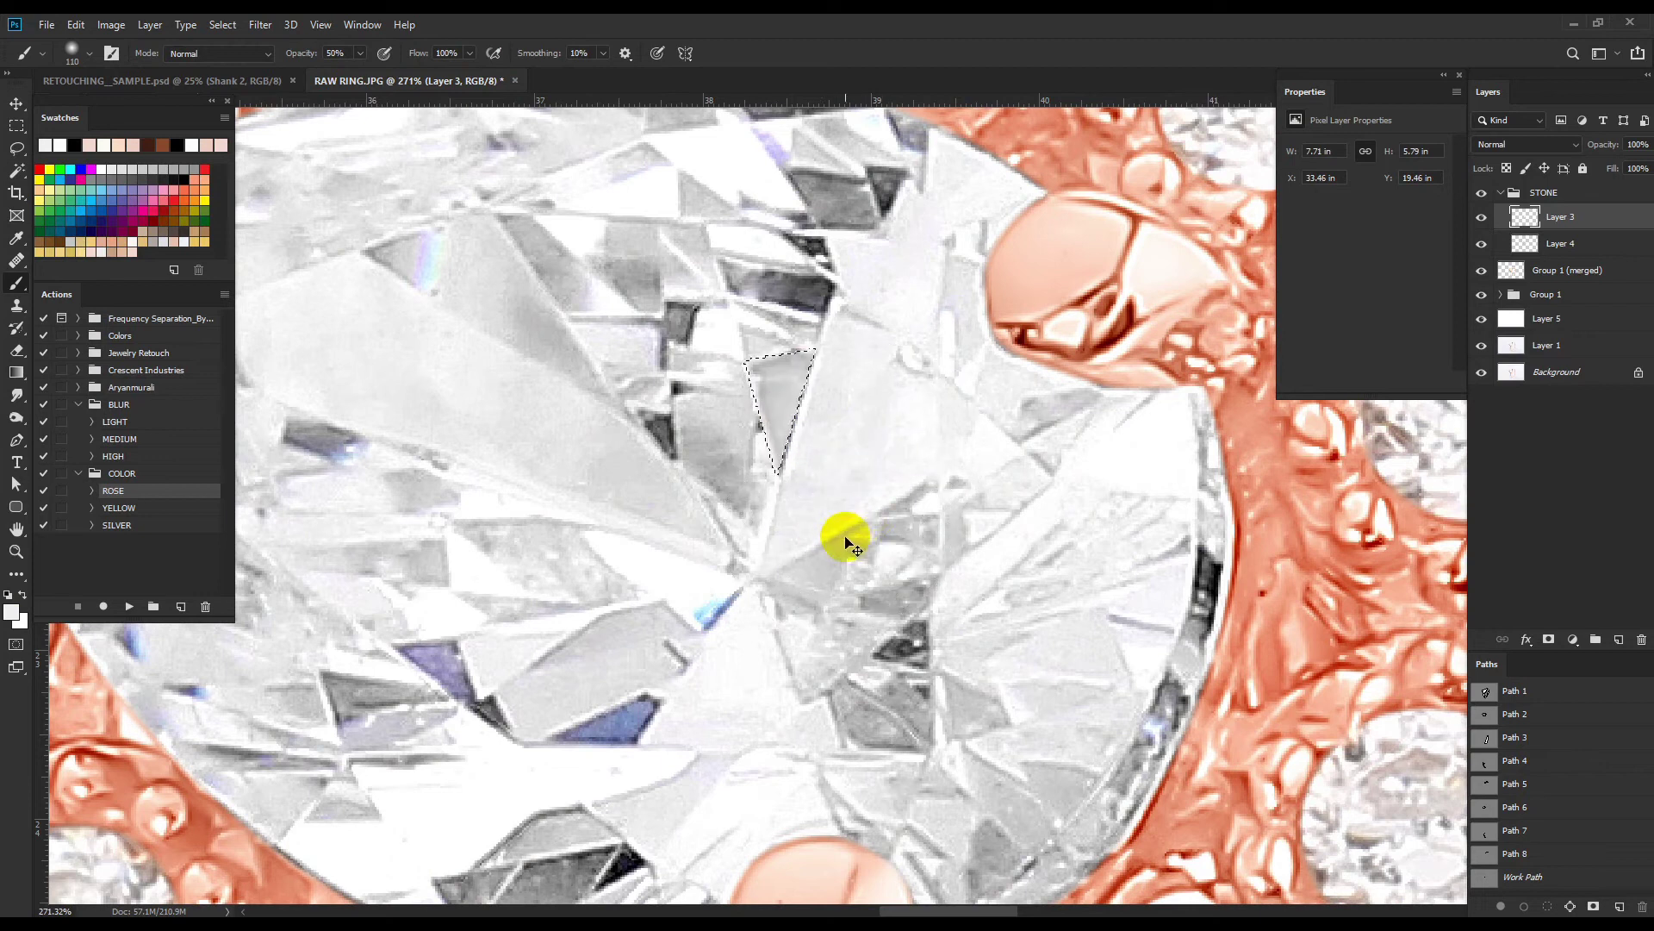
{"action": "scroll", "coordinate": [892, 560], "scroll_direction": "down", "scroll_amount": 5}
Apply Camera Raw to the diamond: Temperature -5, luminance noise reduction 70, Blues hue -3, Purples -89.
{"action": "left_click", "coordinate": [260, 24]}
{"action": "left_click", "coordinate": [312, 129]}
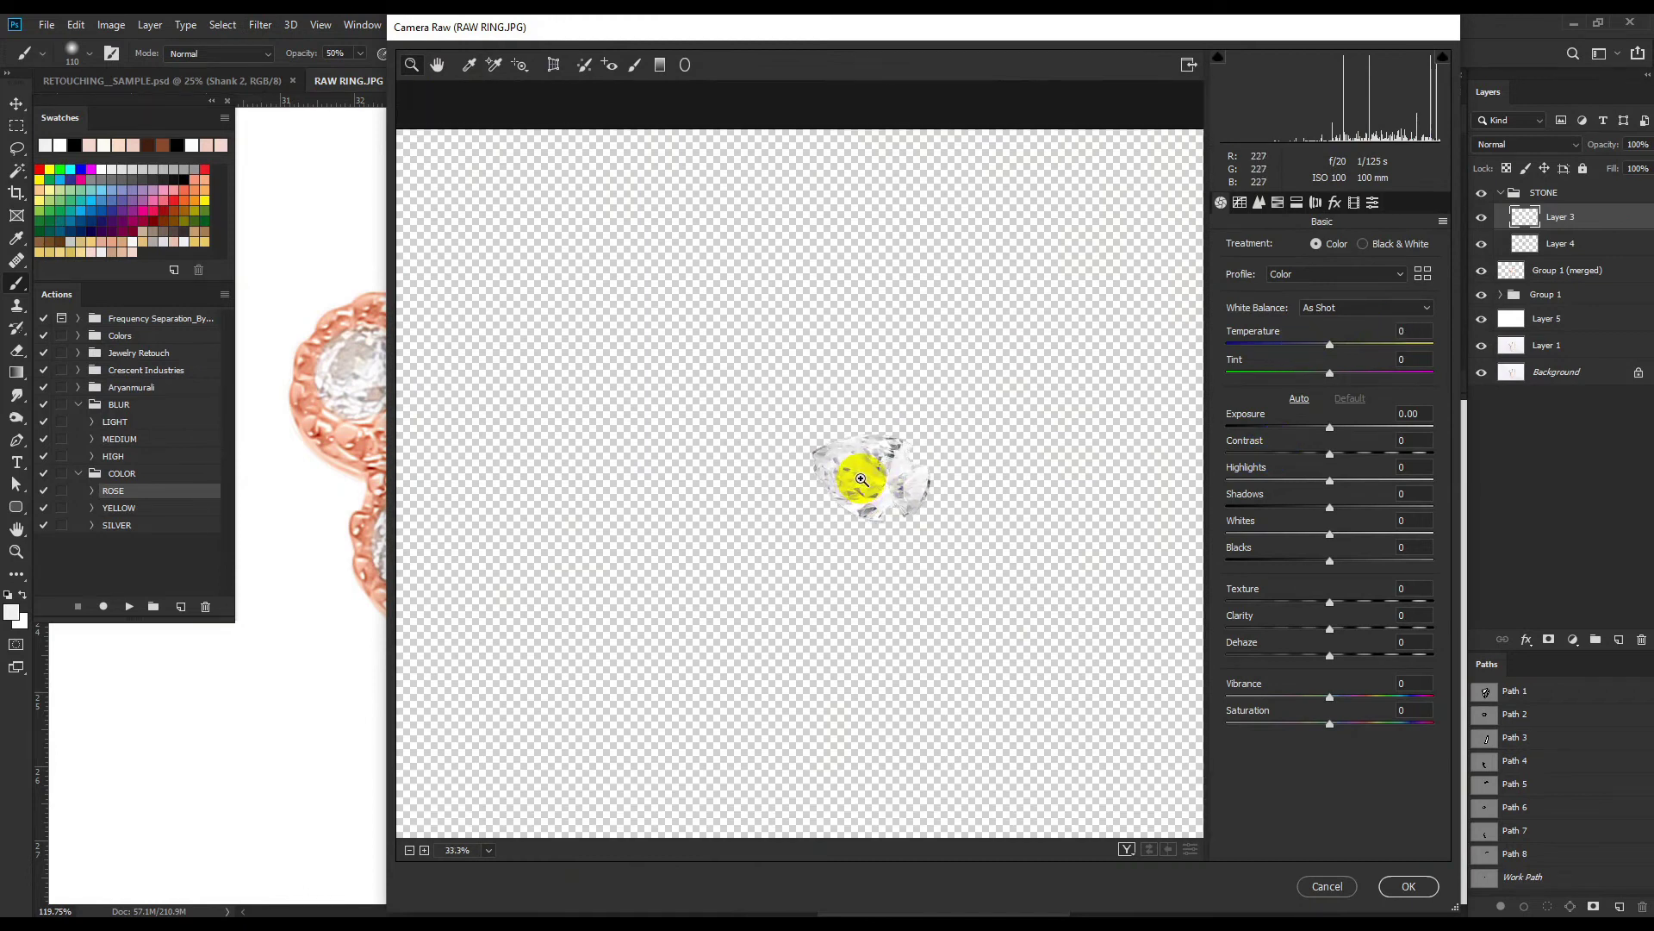
{"action": "left_click", "coordinate": [860, 479]}
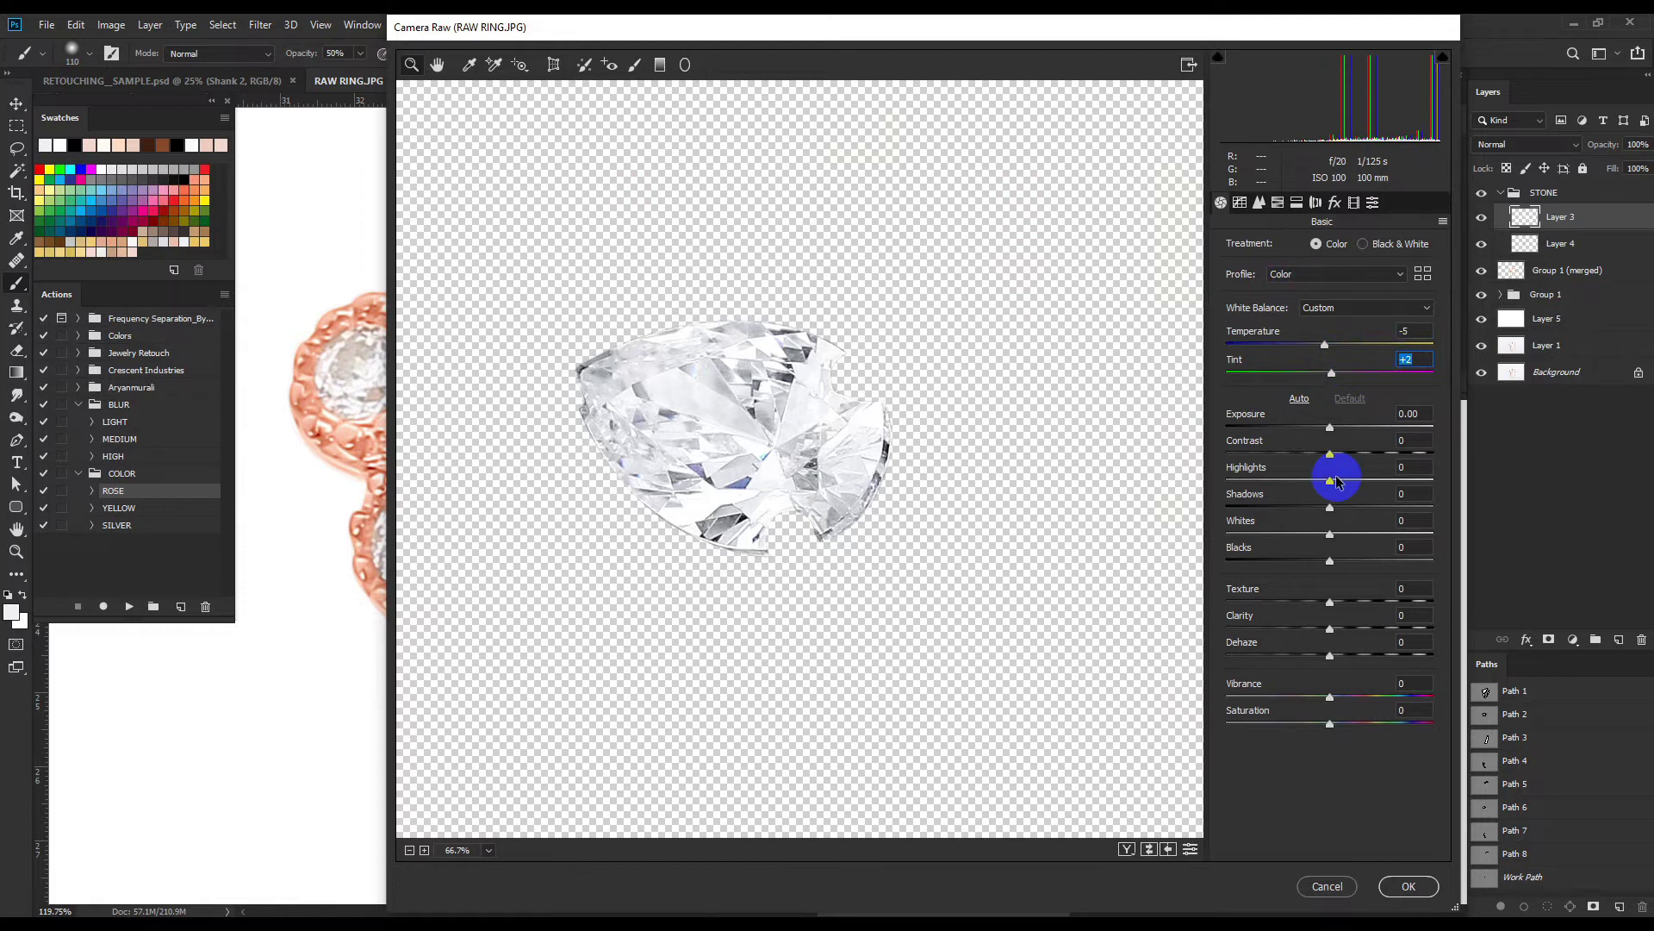
{"action": "left_click", "coordinate": [1258, 201]}
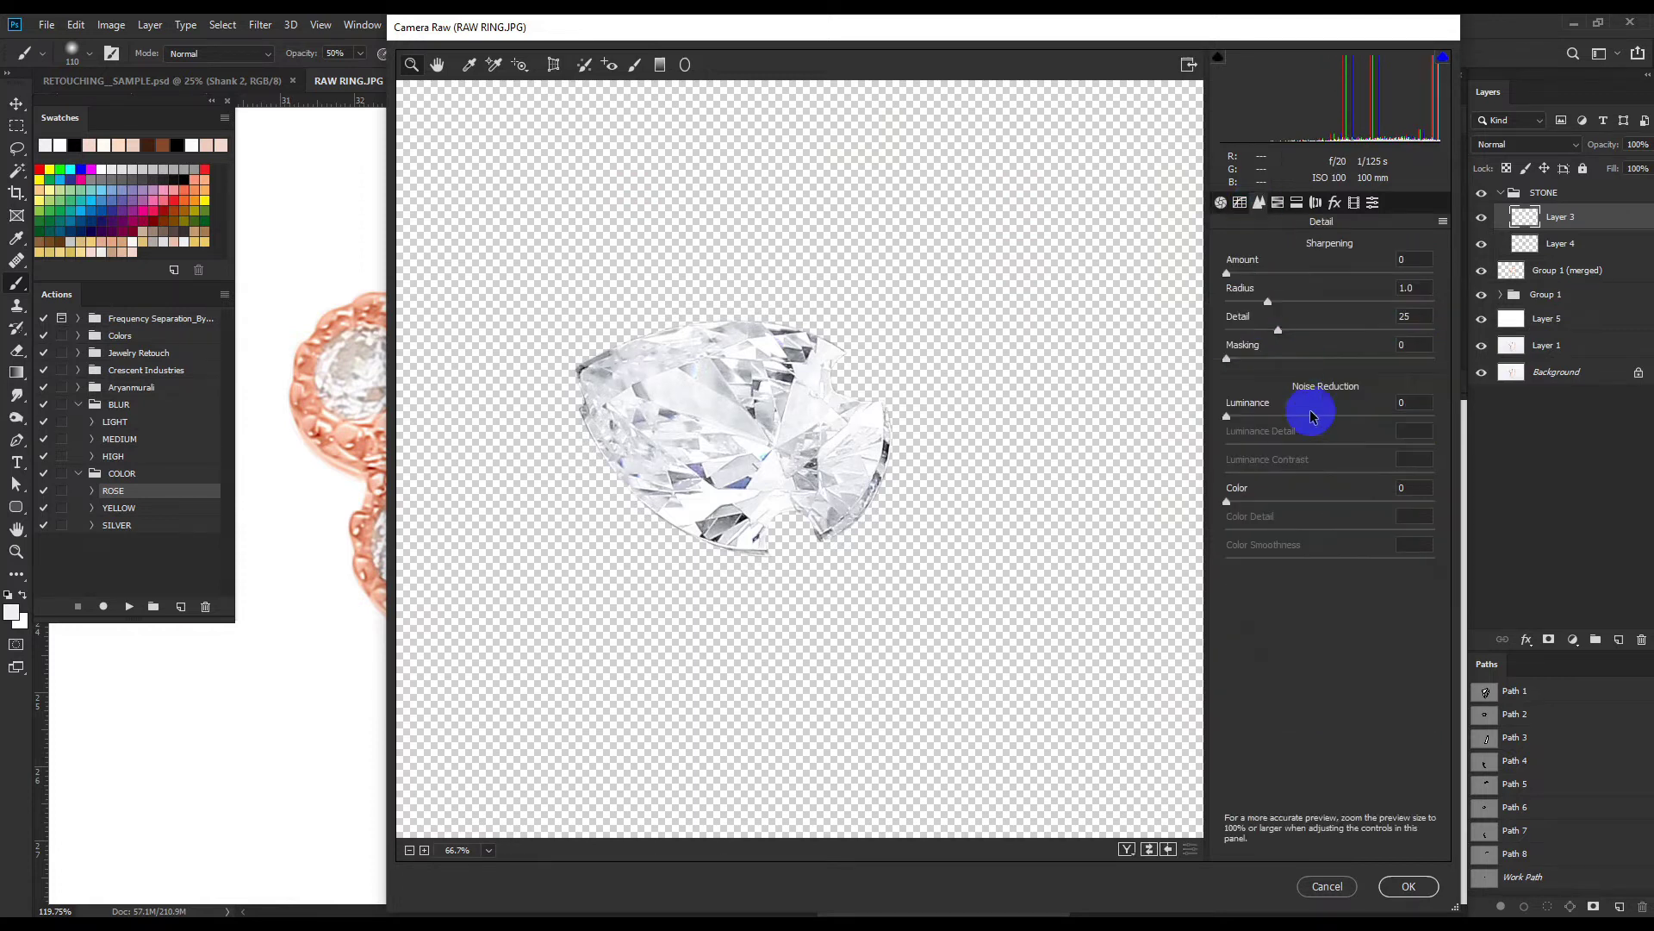
{"action": "left_click", "coordinate": [1278, 205]}
{"action": "left_click", "coordinate": [1235, 263]}
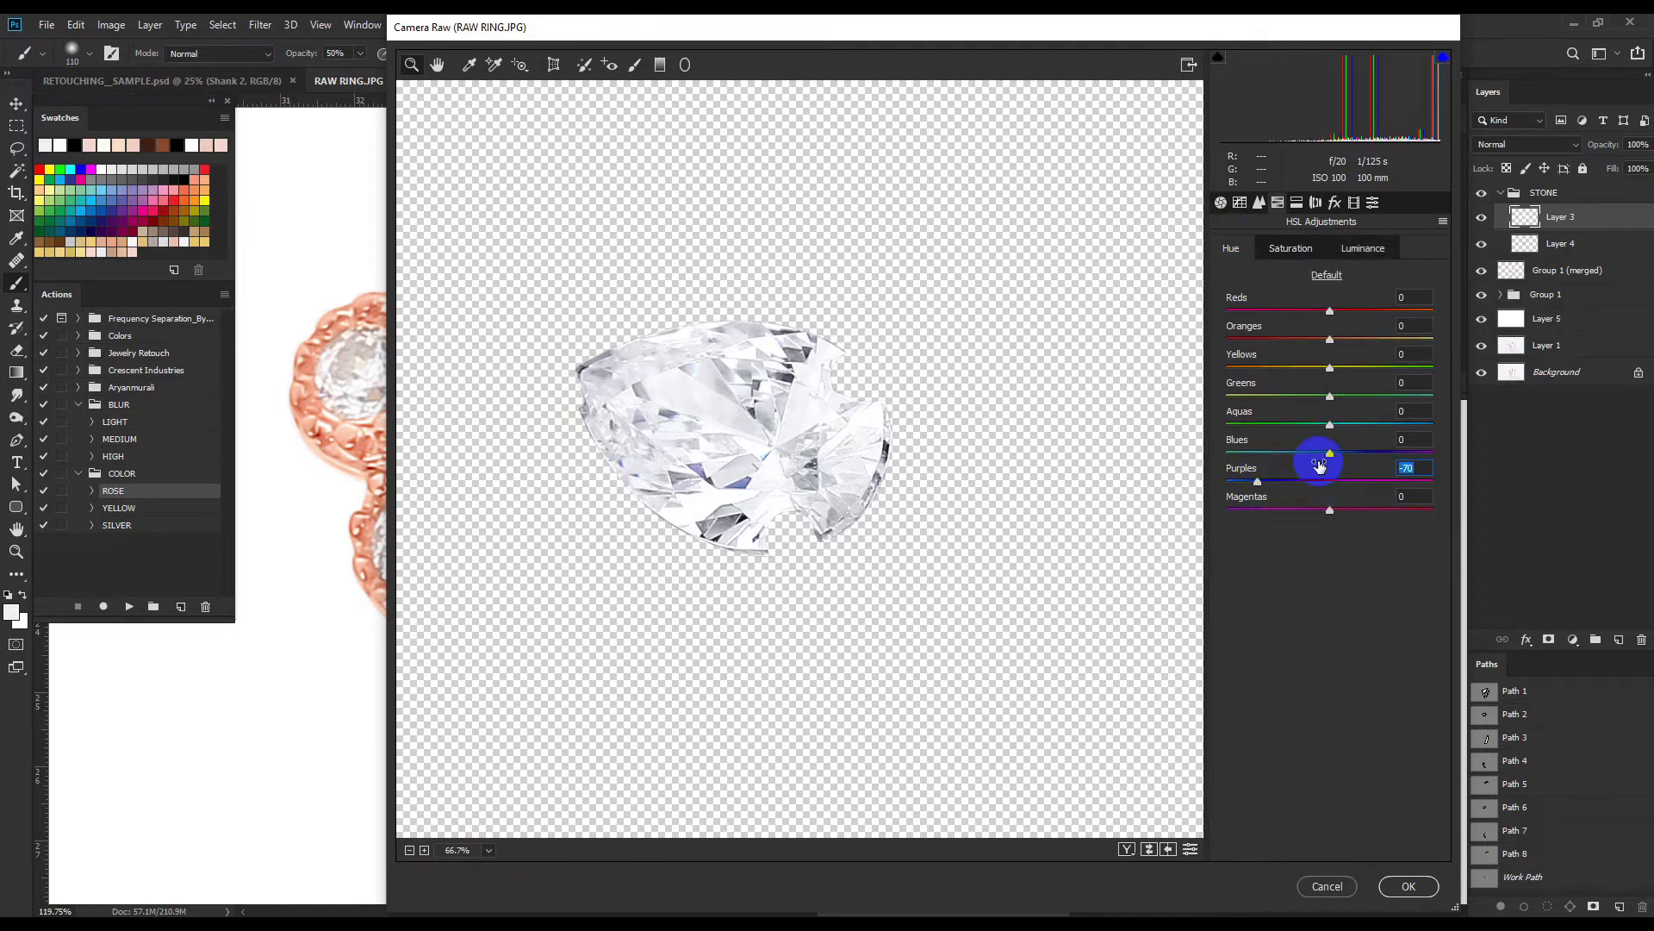
{"action": "left_click", "coordinate": [1363, 248]}
{"action": "left_click_drag", "start_coordinate": [1330, 454], "coordinate": [1297, 456]}
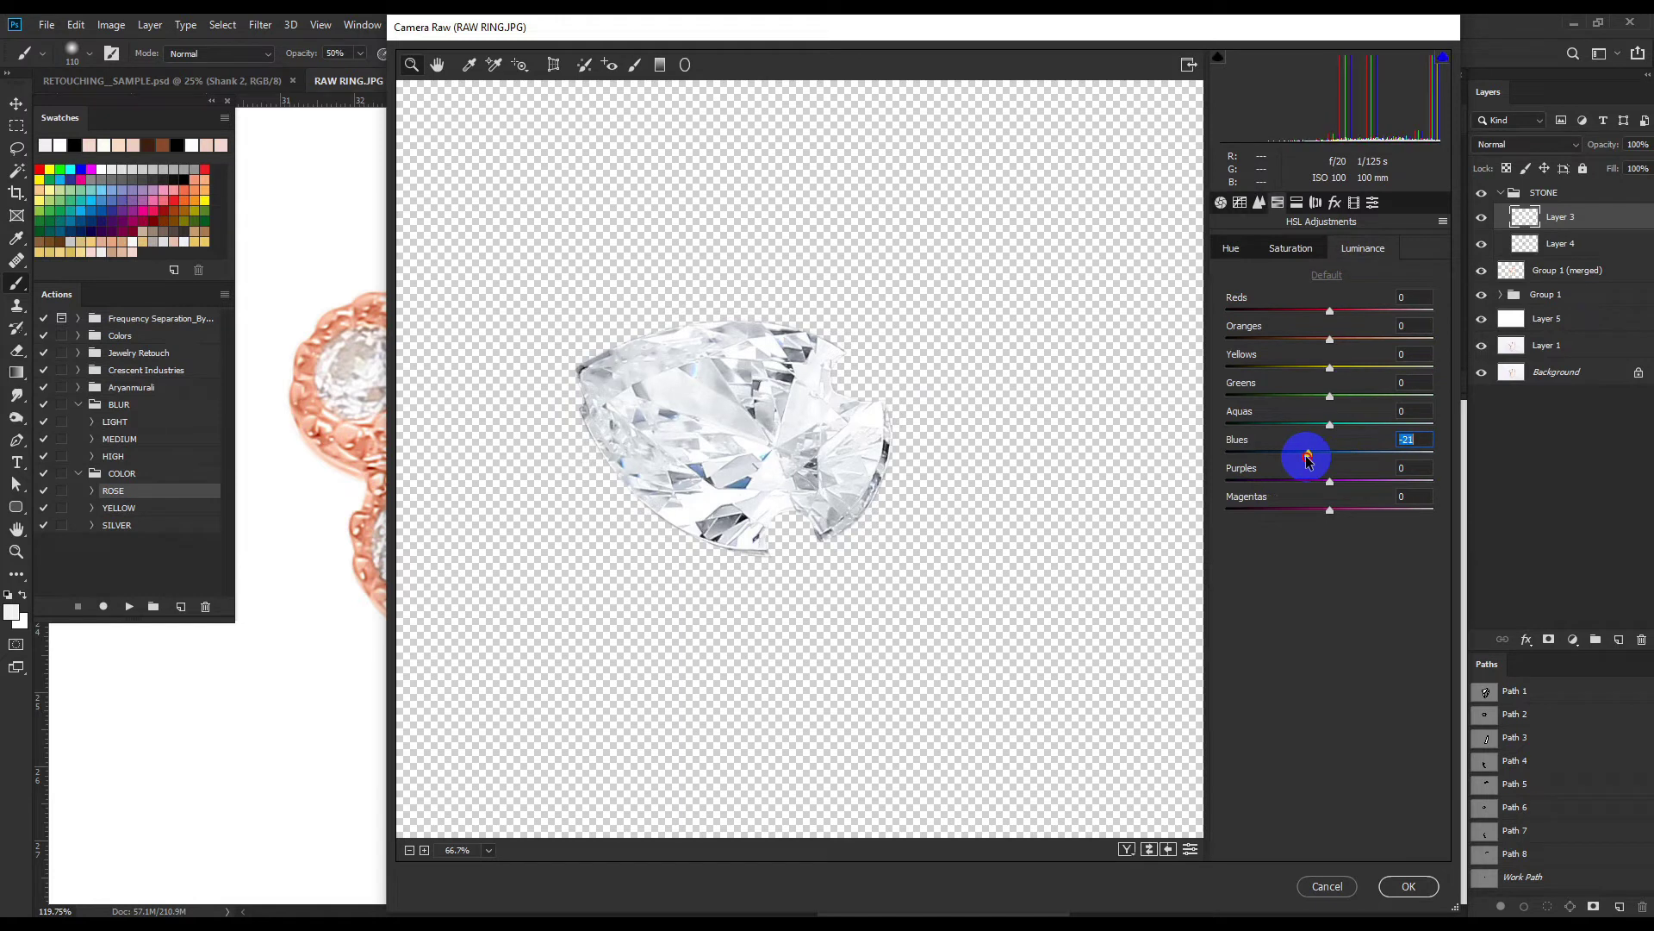
{"action": "left_click", "coordinate": [1241, 250]}
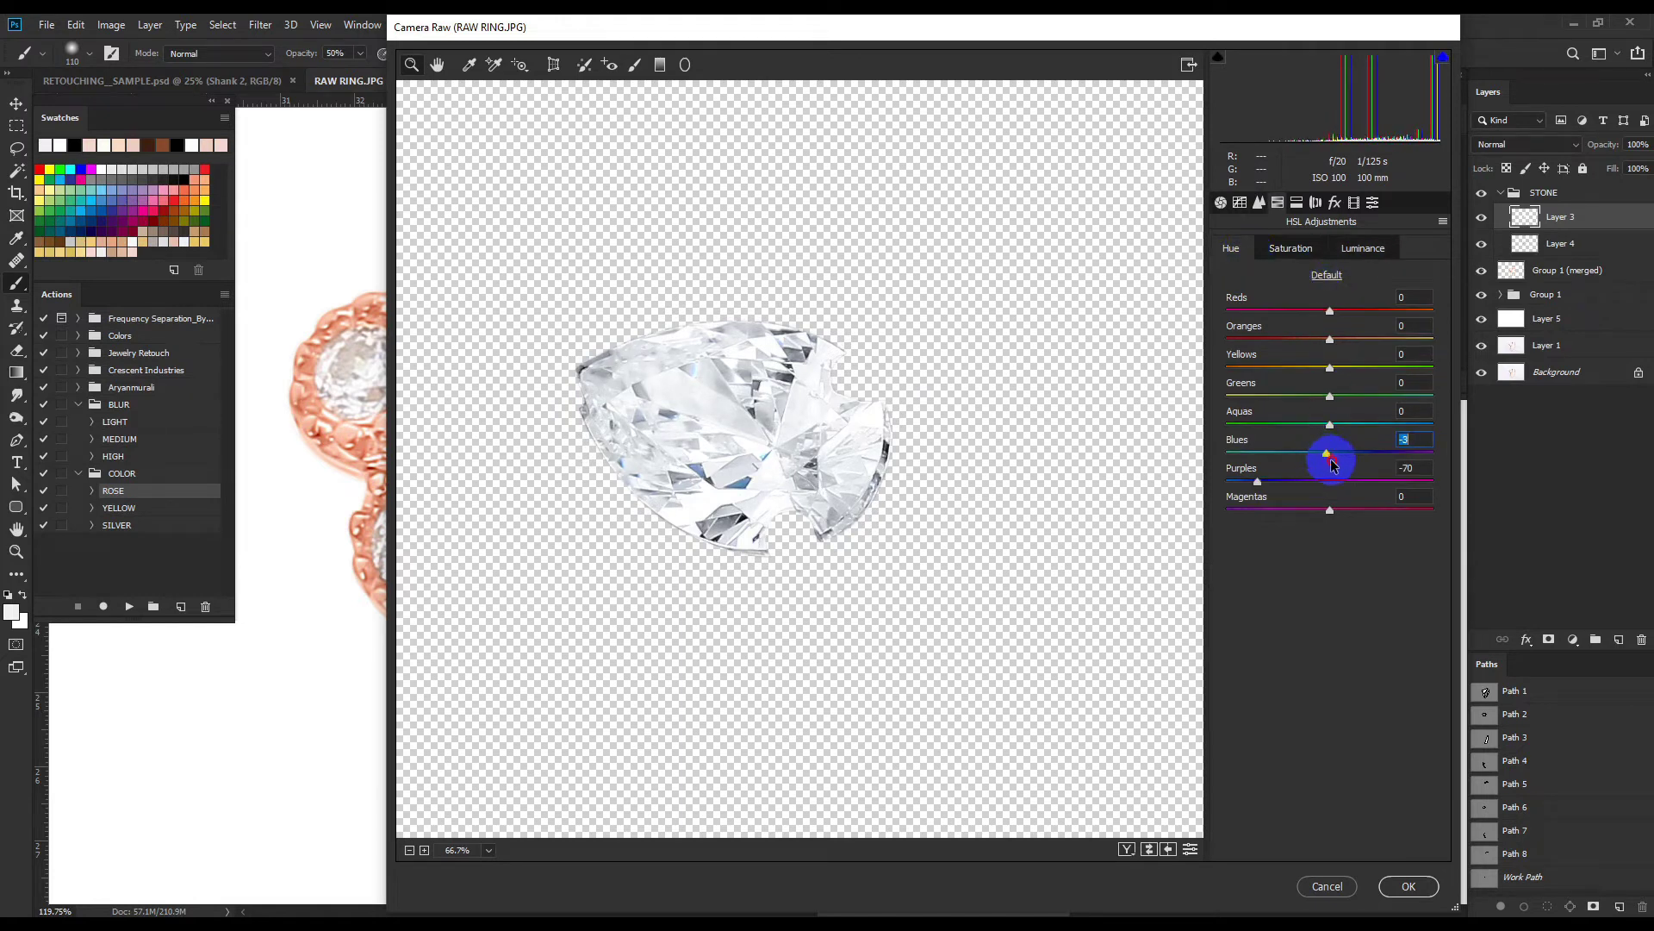
{"action": "left_click", "coordinate": [1420, 901]}
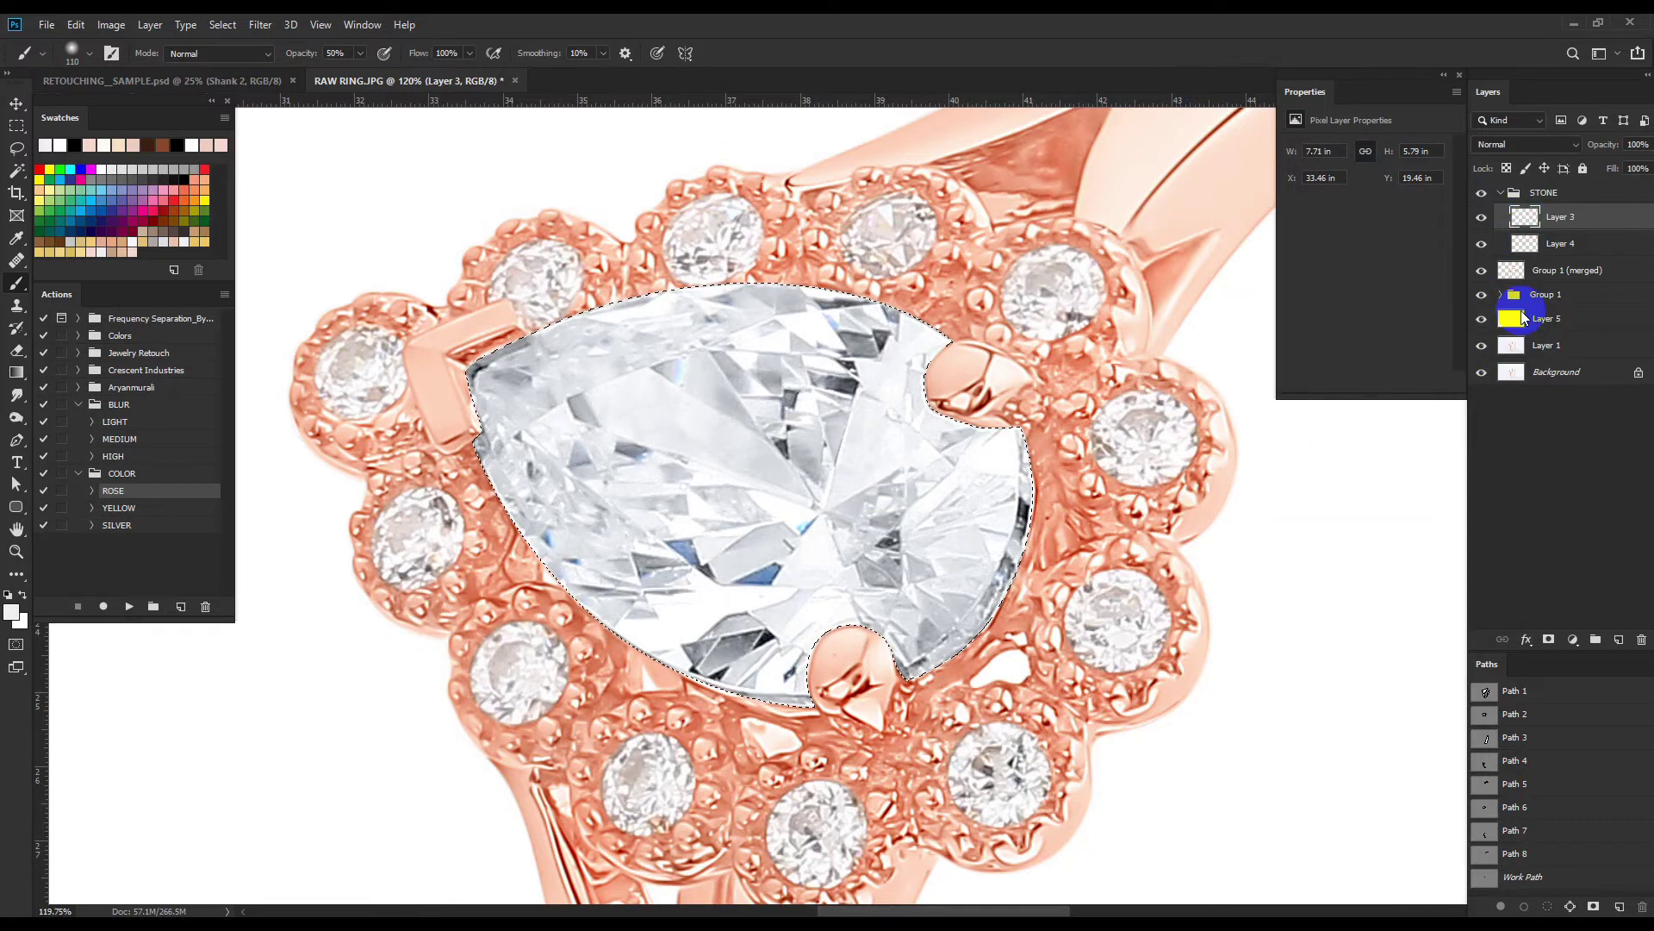
Use a Curves adjustment on the diamond to deepen shadows and brighten highlights.
{"action": "left_click", "coordinate": [1573, 638]}
{"action": "left_click", "coordinate": [1546, 414]}
{"action": "left_click_drag", "start_coordinate": [1324, 313], "coordinate": [1338, 321]}
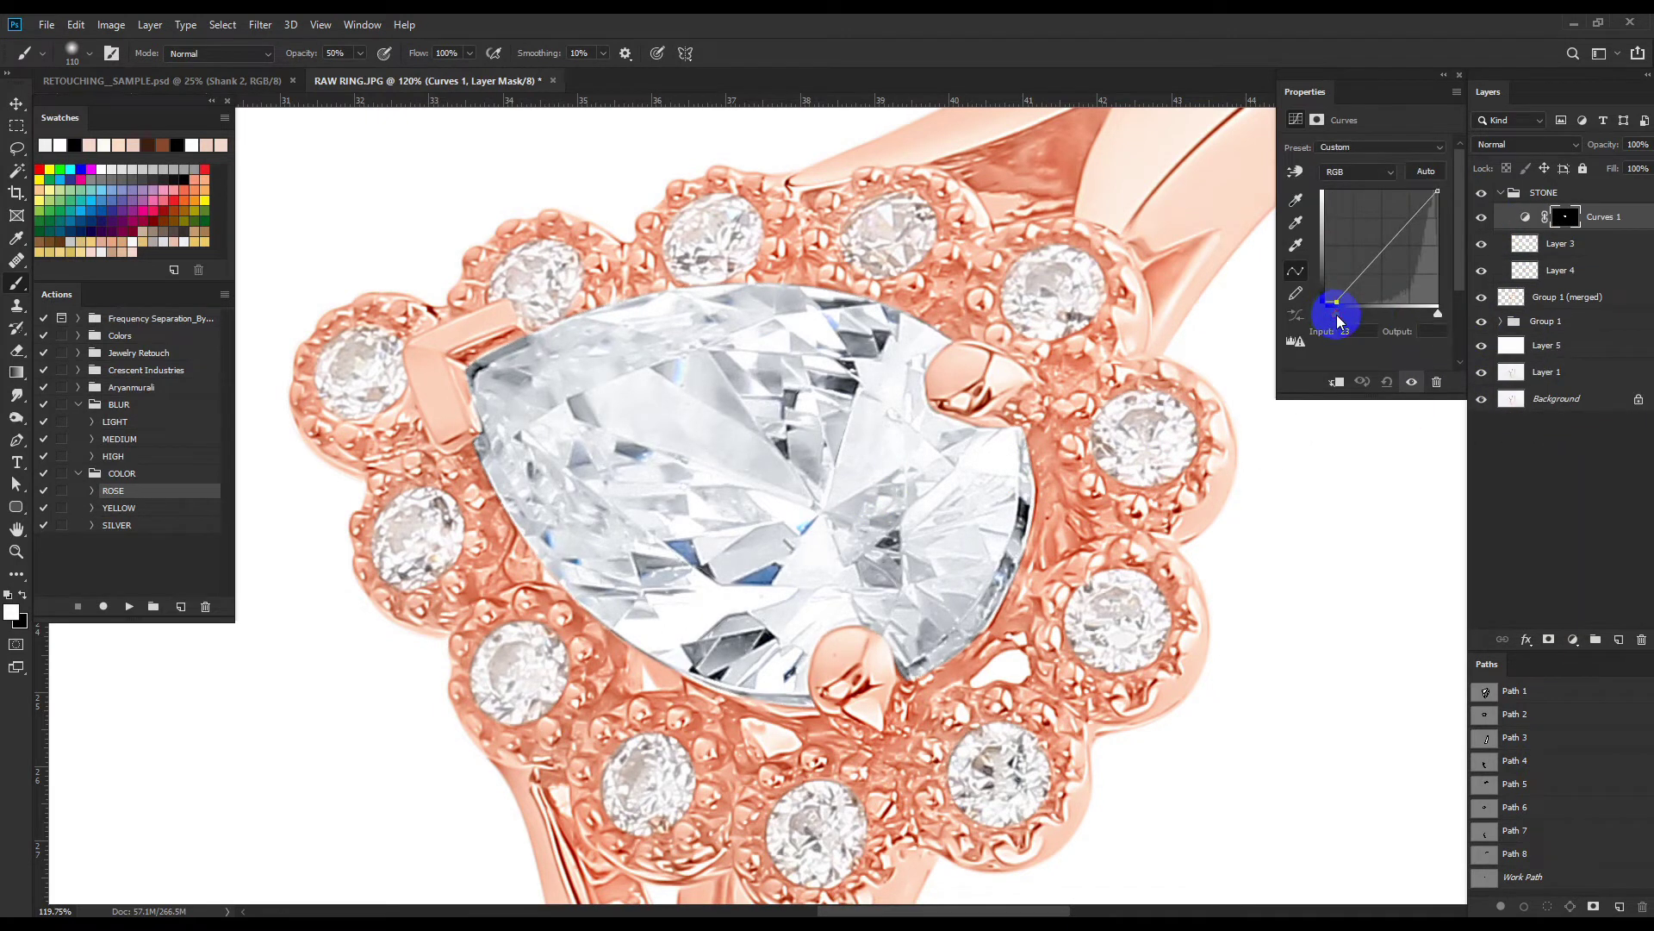
{"action": "left_click_drag", "start_coordinate": [1437, 314], "coordinate": [1434, 317]}
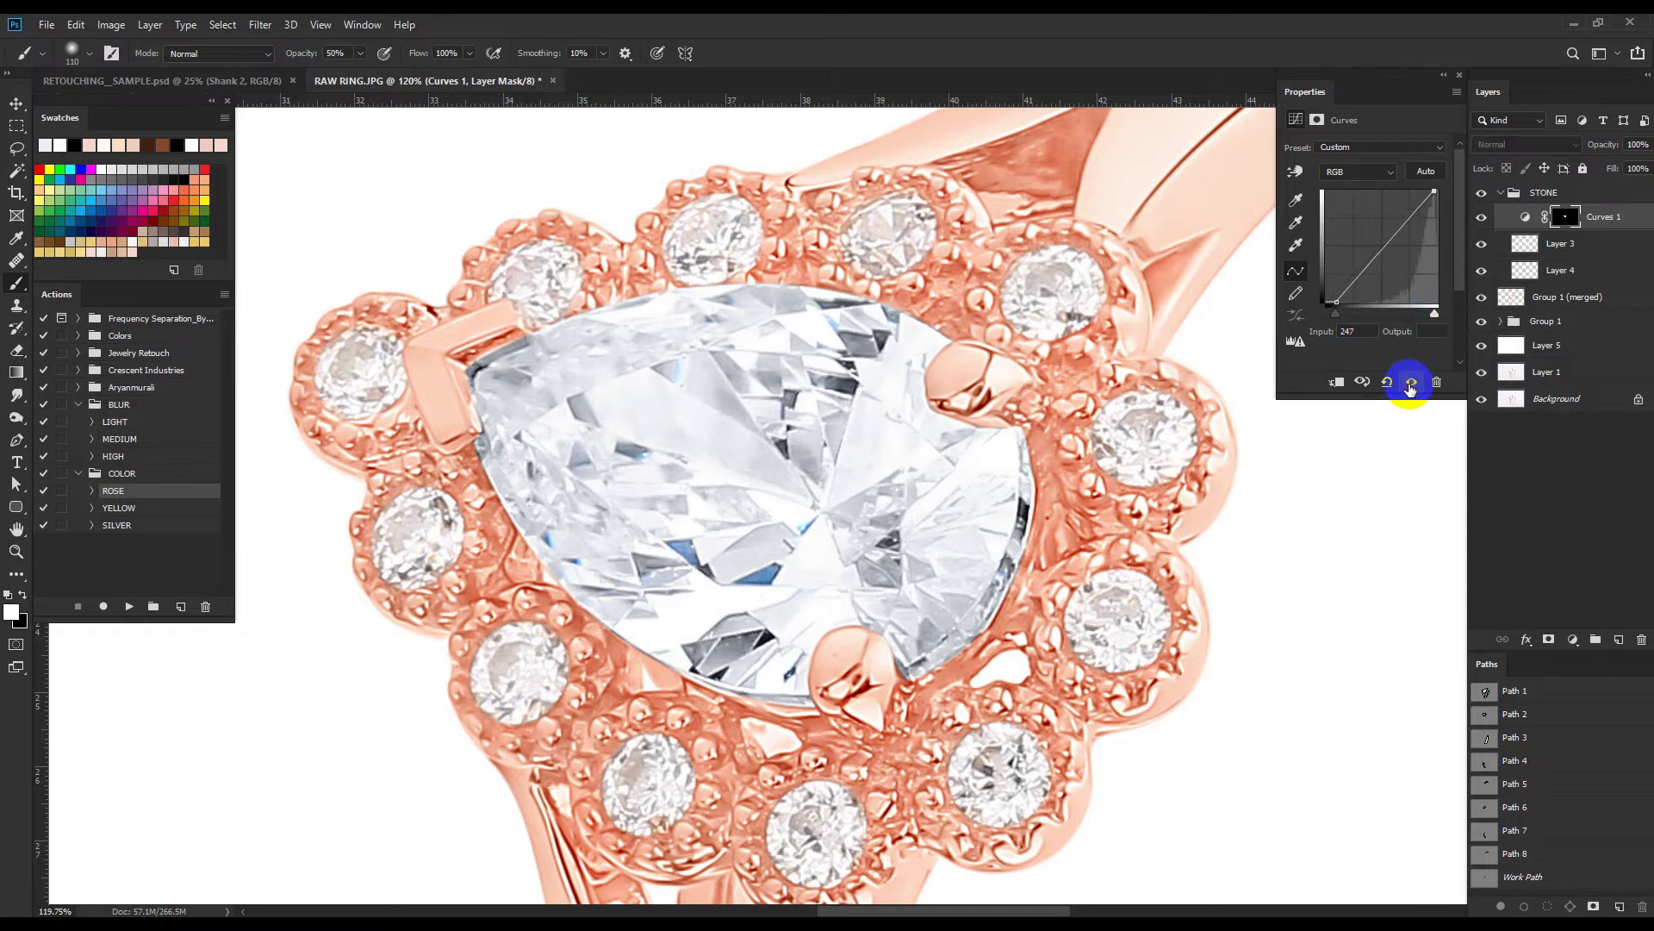
{"action": "left_click", "coordinate": [1437, 382]}
Sharpen the diamond with Unsharp Mask at 50%, radius 3.0.
{"action": "left_click", "coordinate": [260, 25]}
{"action": "left_click", "coordinate": [517, 398]}
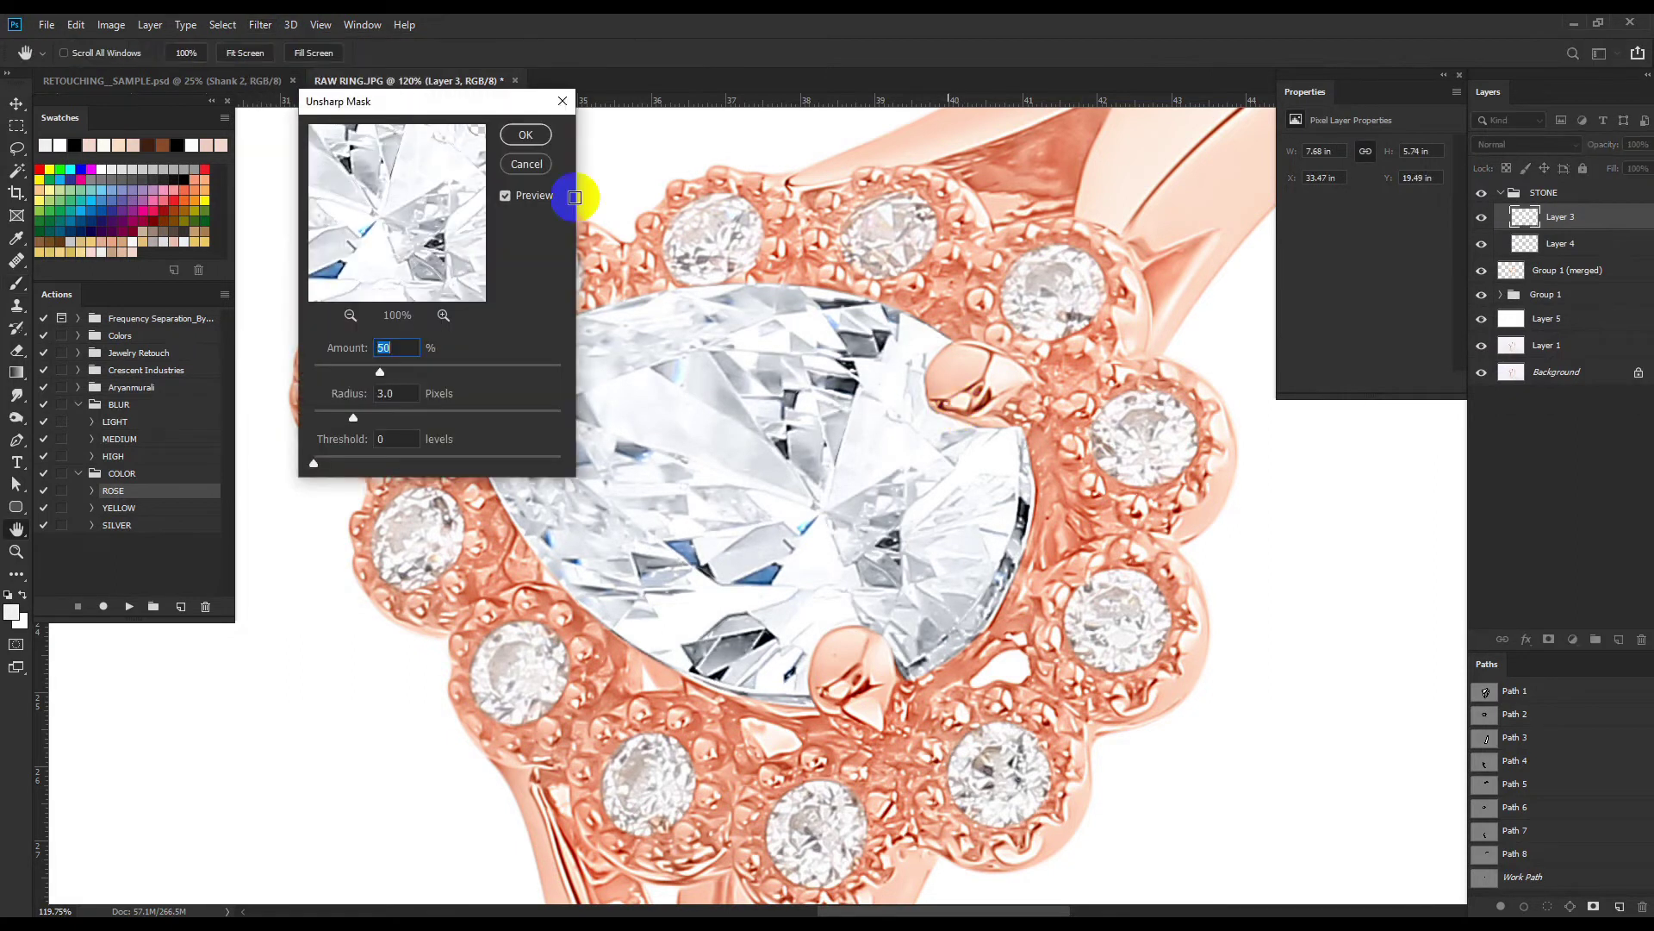
{"action": "key", "text": "Return"}
{"action": "key", "text": "b"}
{"action": "scroll", "coordinate": [875, 468], "scroll_direction": "down", "scroll_amount": 3}
{"action": "scroll", "coordinate": [856, 543], "scroll_direction": "down", "scroll_amount": 3}
{"action": "scroll", "coordinate": [963, 606], "scroll_direction": "up", "scroll_amount": 1}
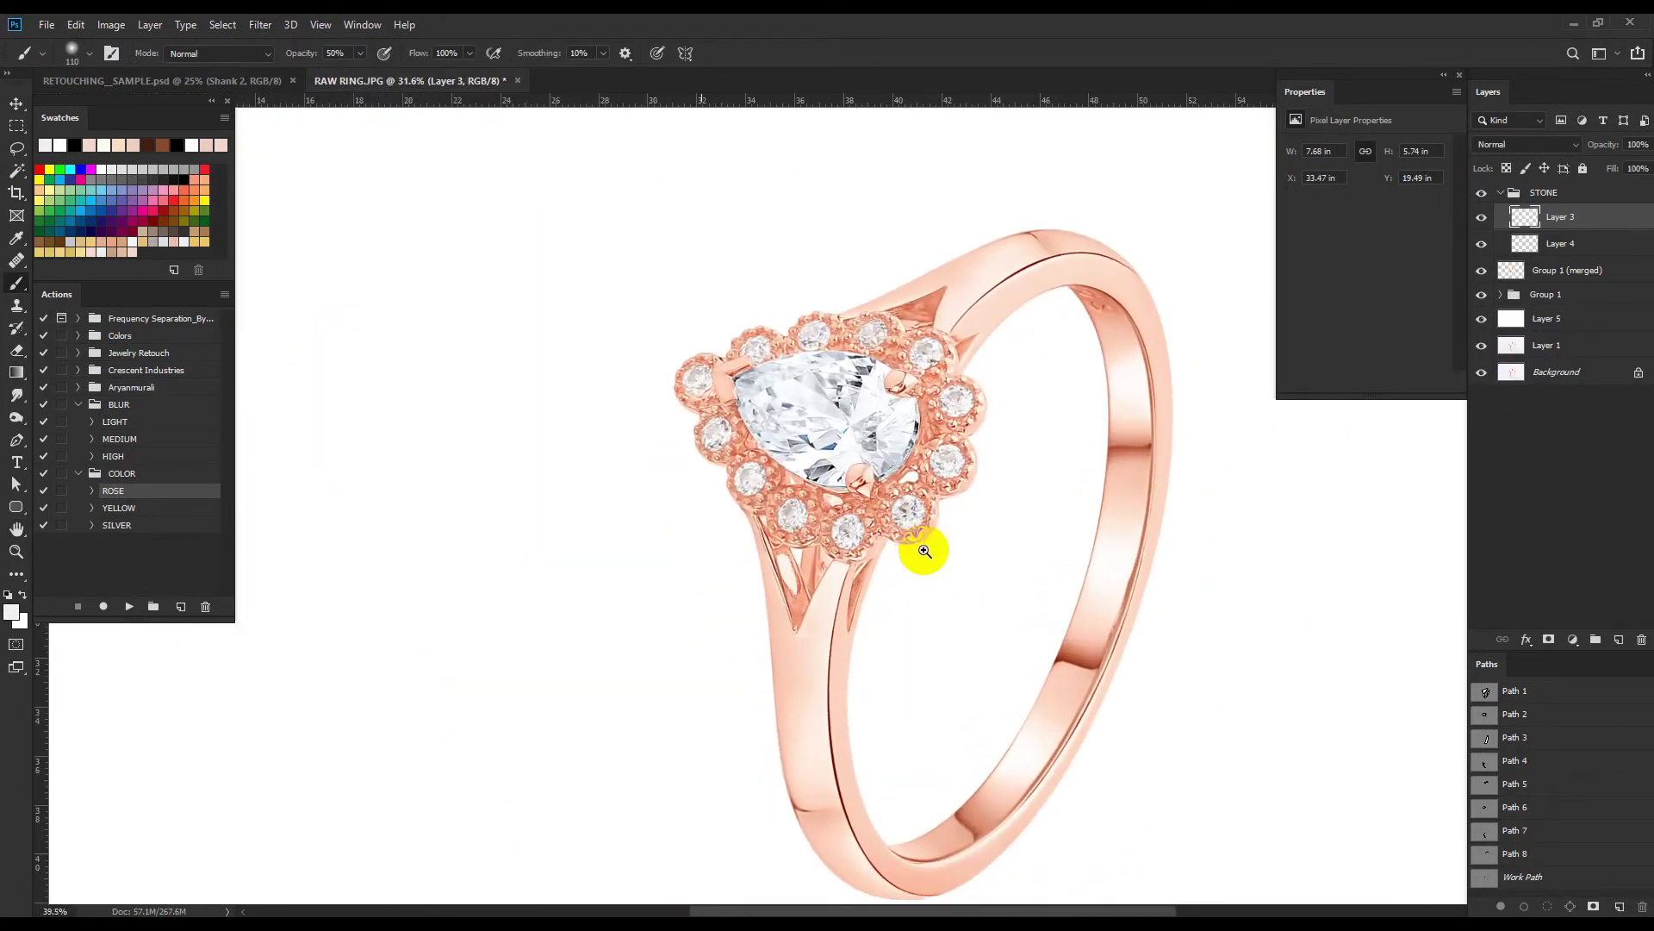
Select the Stone layer in RETOUCHING_SAMPLE.psd and bring it back to RAW RING.JPG.
{"action": "key", "text": "alt+bracketleft"}
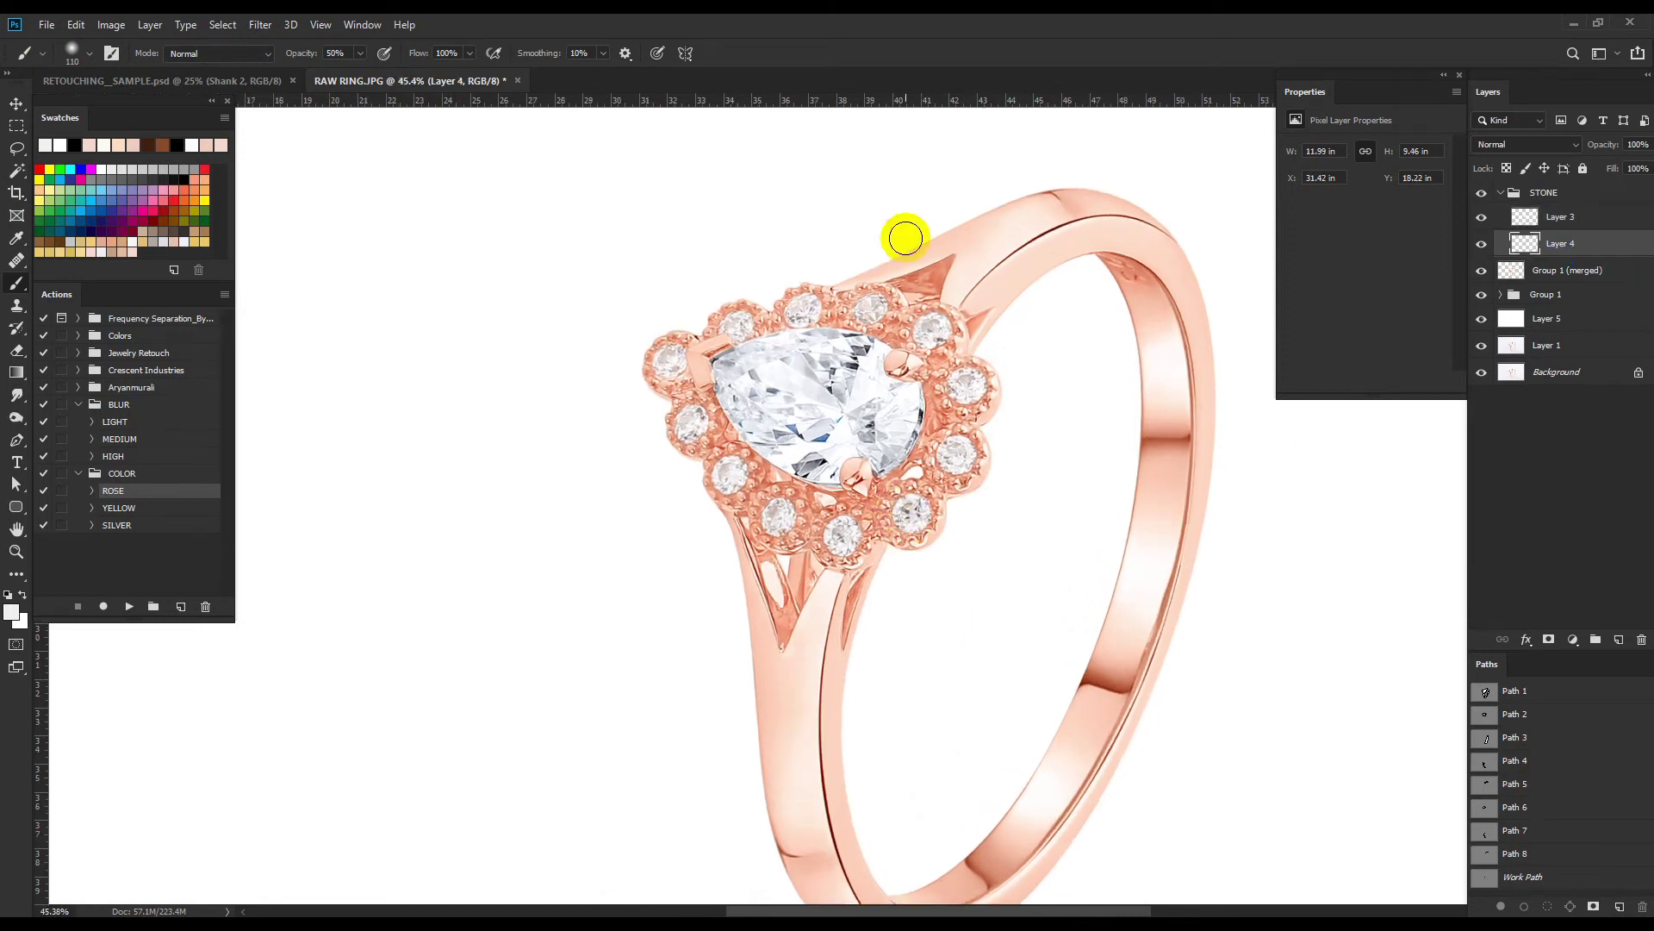
{"action": "left_click", "coordinate": [259, 79]}
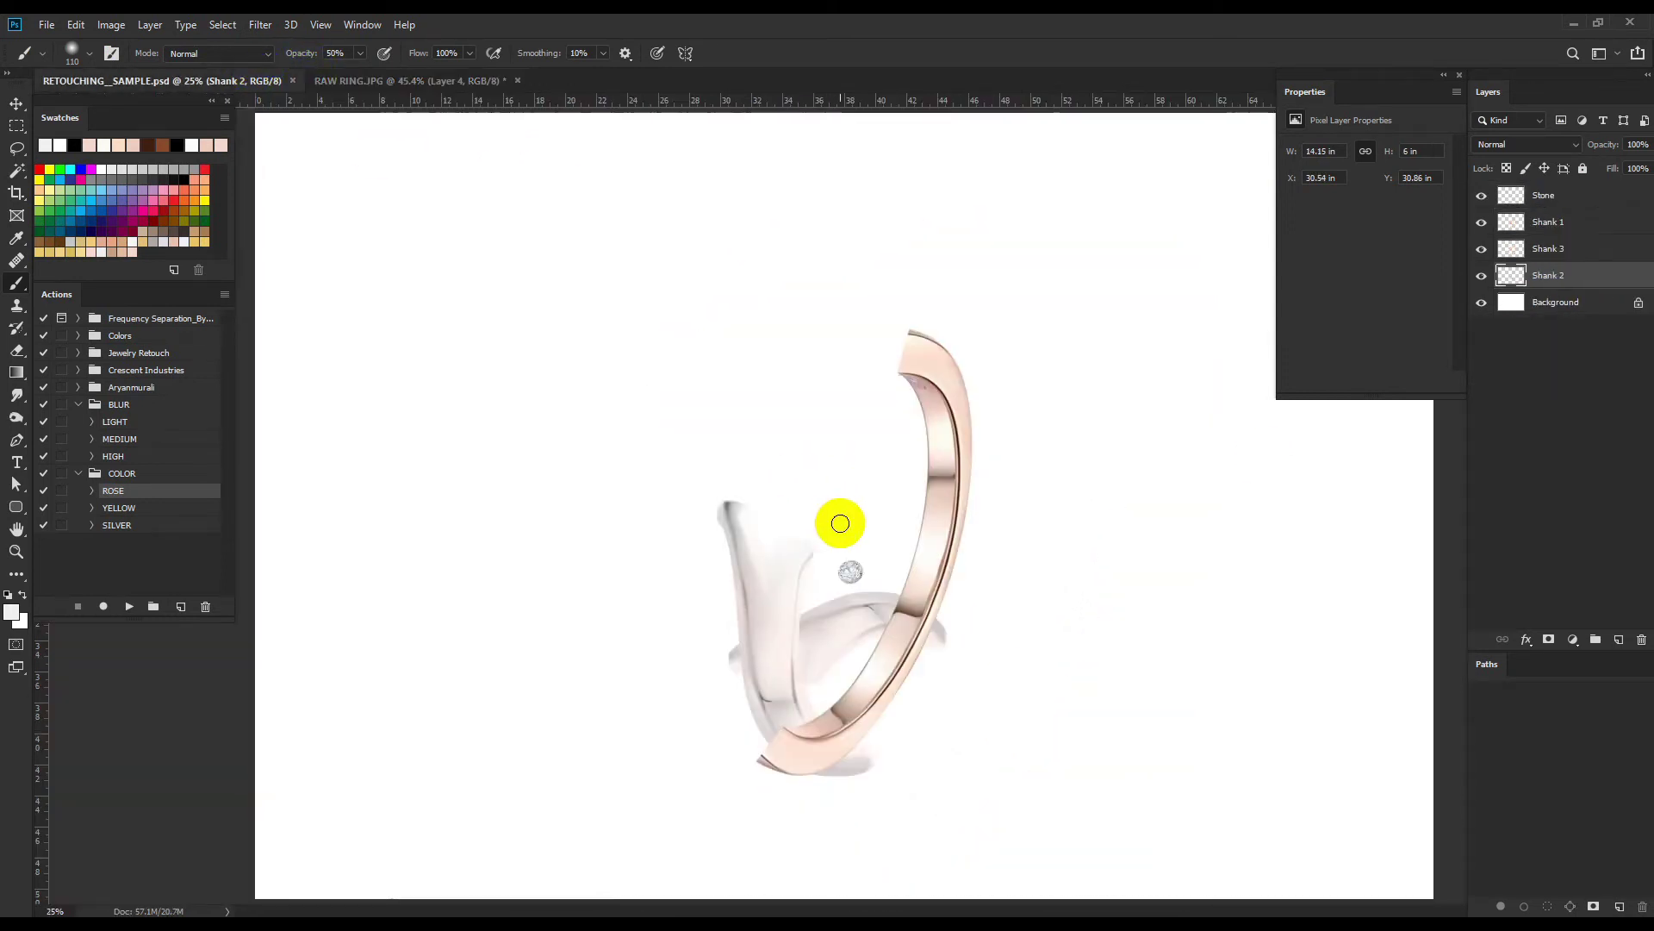
{"action": "key", "text": "v"}
{"action": "left_click", "coordinate": [857, 575], "text": "ctrl"}
{"action": "key", "text": "ctrl+Tab"}
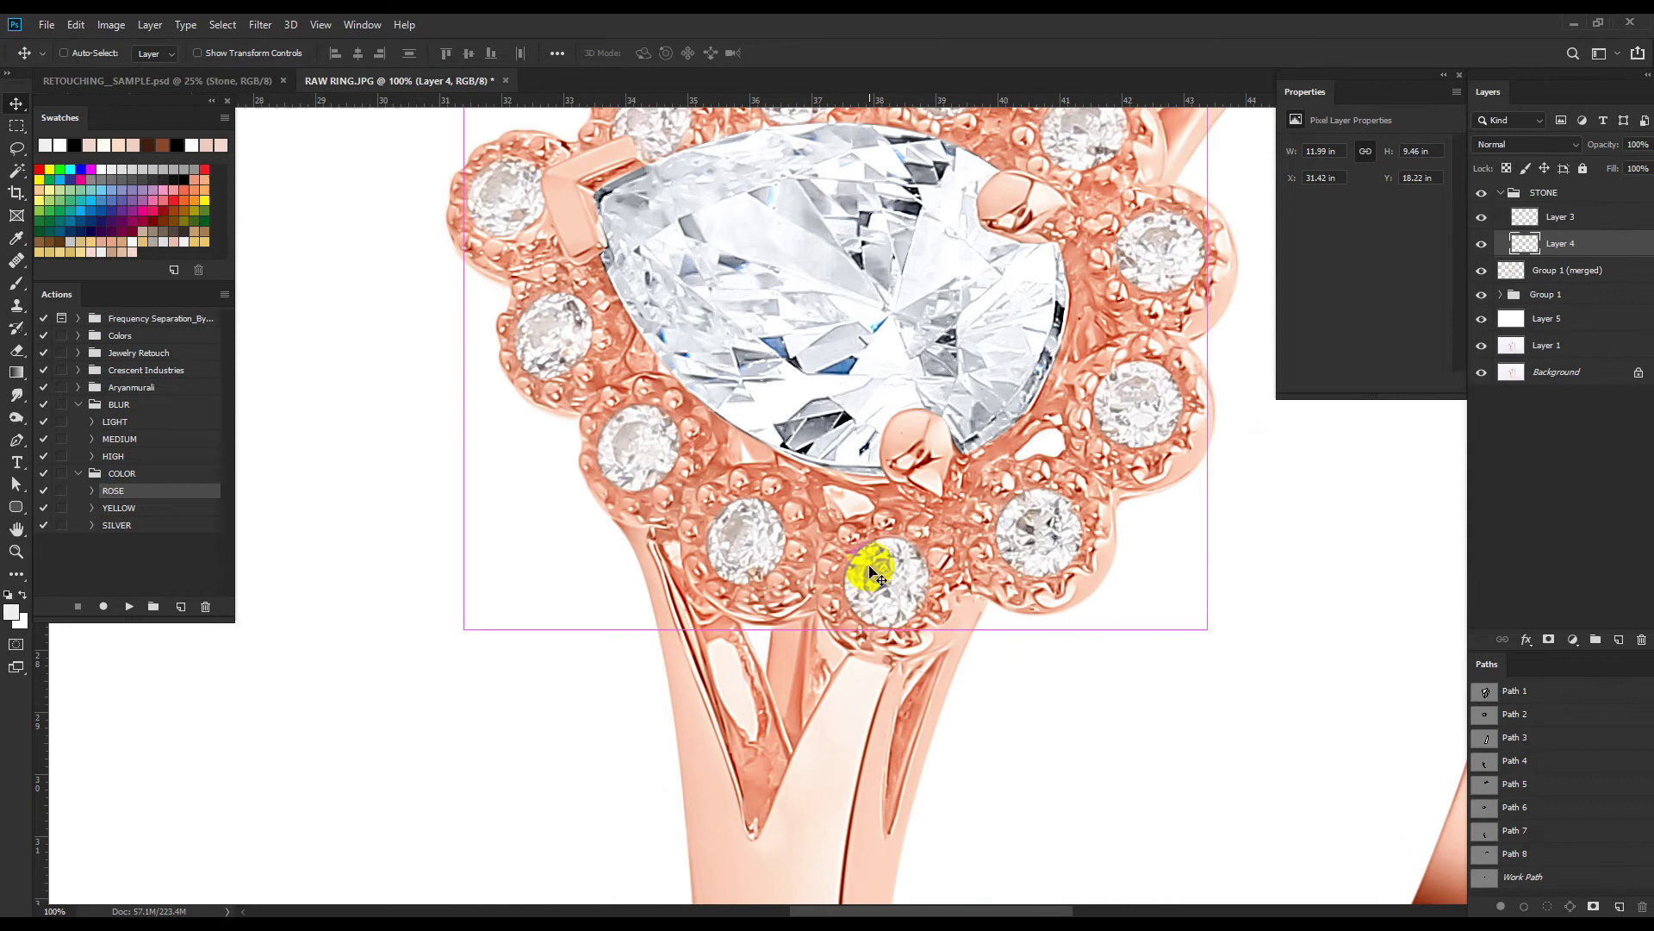
Paste the sample stone, shrink it onto a halo setting and clip it to Layer 4.
{"action": "key", "text": "ctrl+v"}
{"action": "scroll", "coordinate": [941, 595], "scroll_direction": "up", "scroll_amount": 3}
{"action": "left_click_drag", "start_coordinate": [655, 522], "coordinate": [1022, 580]}
{"action": "key", "text": "ctrl+t"}
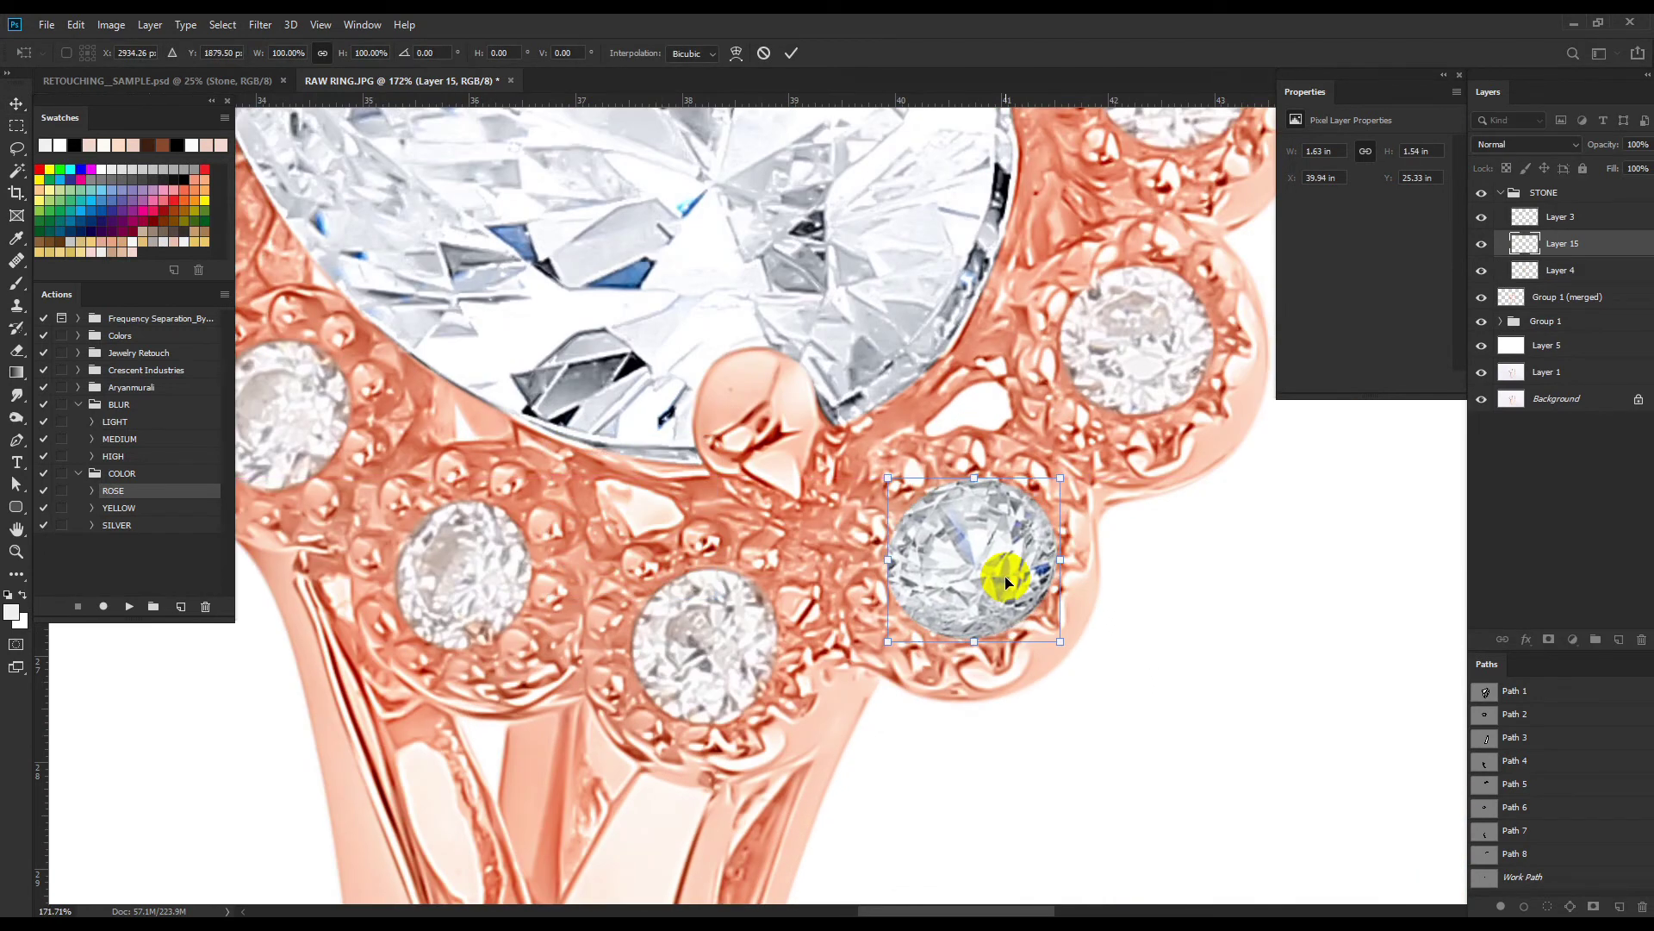
{"action": "left_click_drag", "start_coordinate": [1059, 642], "coordinate": [1051, 635]}
{"action": "key", "text": "Return"}
{"action": "left_click", "coordinate": [1510, 257], "text": "alt"}
Rotate the pasted stone slightly to match its halo setting.
{"action": "scroll", "coordinate": [1028, 561], "scroll_direction": "up", "scroll_amount": 2}
{"action": "key", "text": "ctrl+t"}
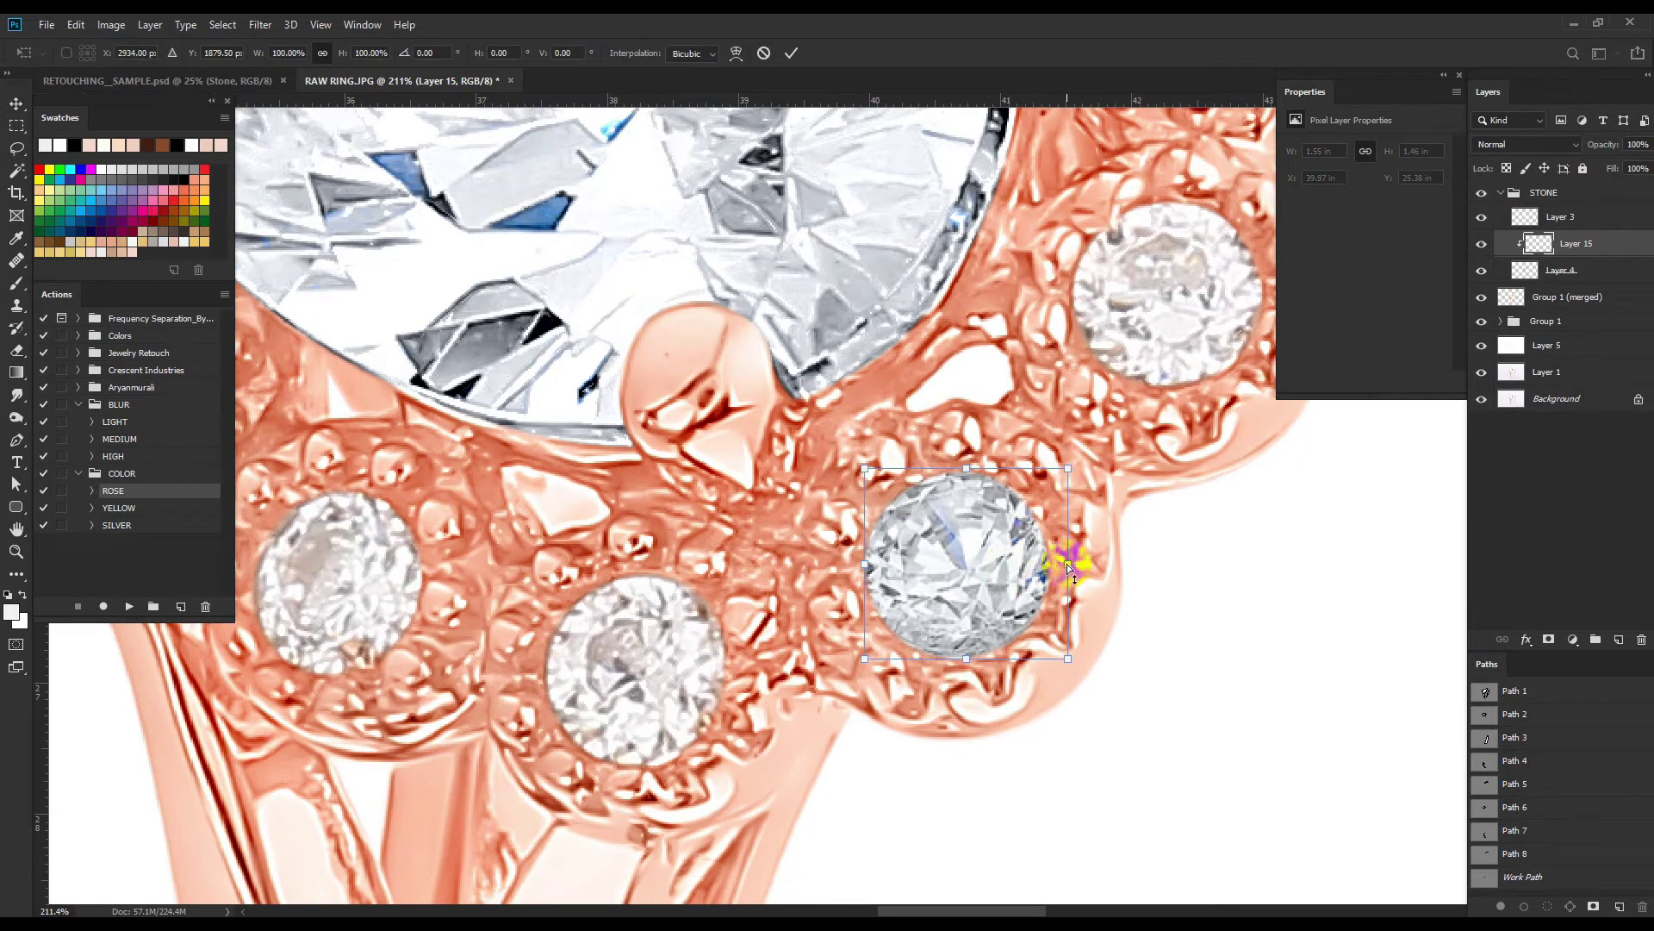
{"action": "left_click_drag", "start_coordinate": [1067, 660], "coordinate": [1112, 693]}
{"action": "key", "text": "Return"}
Place rotated stone copies on the lower-middle, left and upper-left halo settings.
{"action": "mouse_move", "coordinate": [972, 576]}
{"action": "left_mouse_down"}
{"action": "mouse_move", "coordinate": [664, 684]}
{"action": "mouse_move", "coordinate": [737, 728]}
{"action": "mouse_move", "coordinate": [793, 724]}
{"action": "left_mouse_up"}
{"action": "key", "text": "ctrl+t"}
{"action": "key", "text": "Return"}
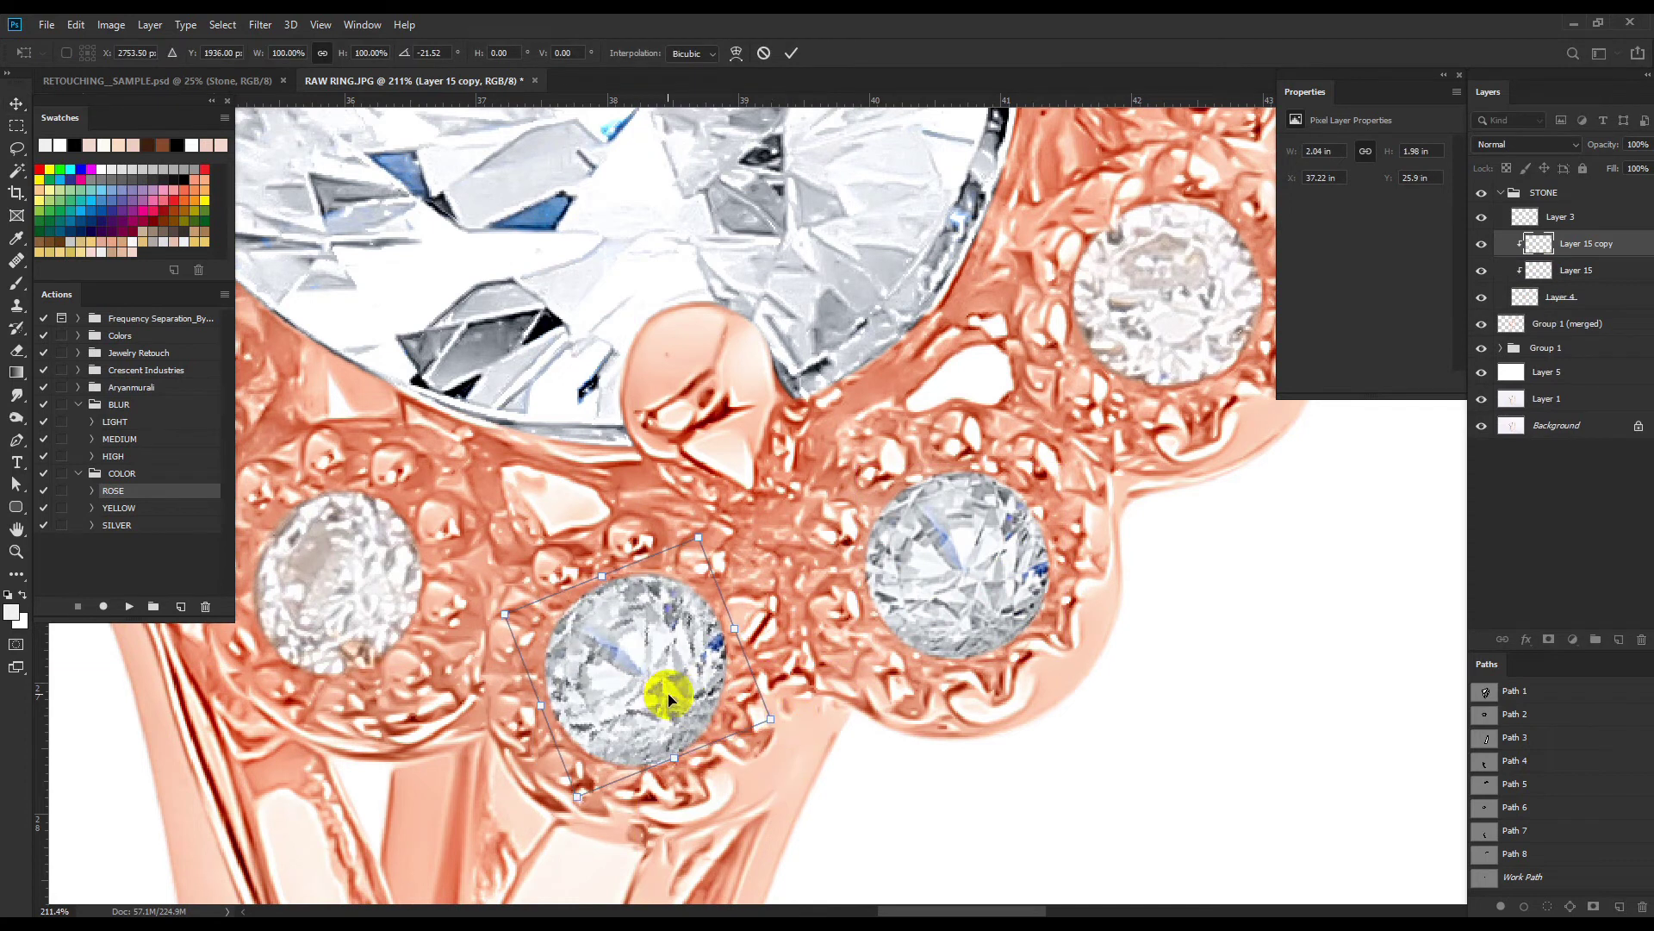
{"action": "mouse_move", "coordinate": [664, 687]}
{"action": "left_mouse_down"}
{"action": "mouse_move", "coordinate": [842, 684]}
{"action": "mouse_move", "coordinate": [584, 599]}
{"action": "mouse_move", "coordinate": [738, 646]}
{"action": "mouse_move", "coordinate": [535, 474]}
{"action": "left_mouse_up"}
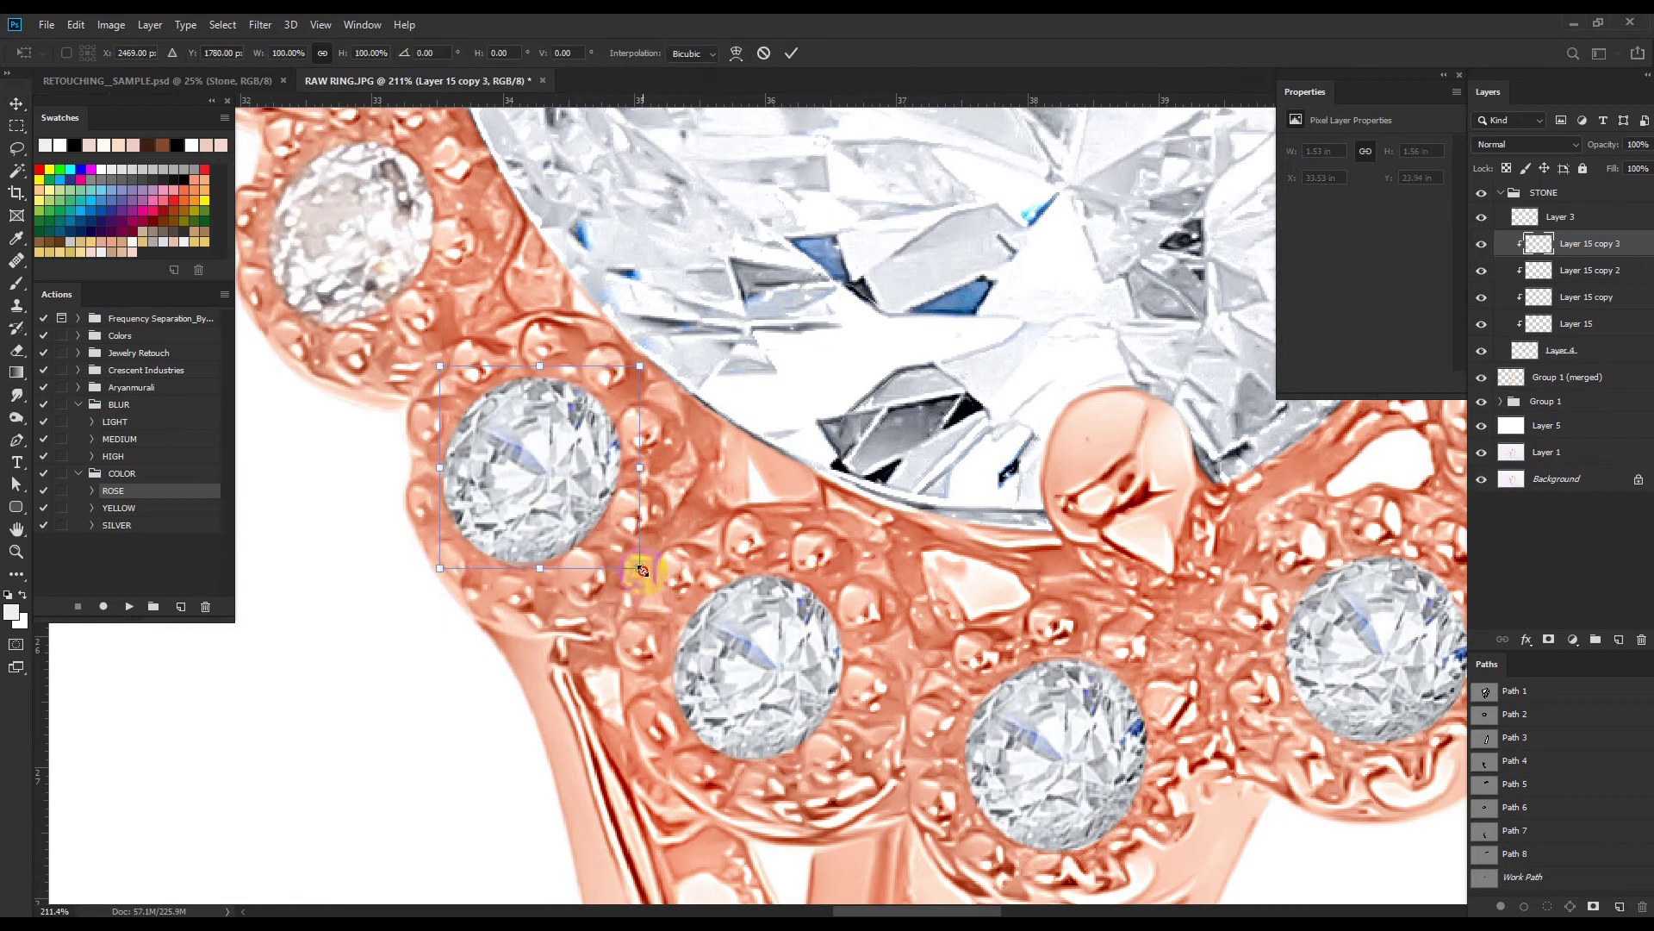
{"action": "mouse_move", "coordinate": [635, 572]}
{"action": "left_mouse_down"}
{"action": "mouse_move", "coordinate": [575, 480]}
{"action": "mouse_move", "coordinate": [635, 646]}
{"action": "mouse_move", "coordinate": [540, 358]}
{"action": "mouse_move", "coordinate": [849, 454]}
{"action": "left_mouse_up"}
{"action": "key", "text": "ctrl+t"}
{"action": "left_click_drag", "start_coordinate": [947, 575], "coordinate": [958, 598]}
{"action": "key", "text": "Return"}
Place and rotate the remaining stone copies, then select all the copies.
{"action": "mouse_move", "coordinate": [861, 470]}
{"action": "left_mouse_down"}
{"action": "mouse_move", "coordinate": [880, 547]}
{"action": "mouse_move", "coordinate": [806, 585]}
{"action": "mouse_move", "coordinate": [997, 580]}
{"action": "mouse_move", "coordinate": [1052, 621]}
{"action": "mouse_move", "coordinate": [763, 468]}
{"action": "mouse_move", "coordinate": [1015, 793]}
{"action": "mouse_move", "coordinate": [949, 727]}
{"action": "mouse_move", "coordinate": [916, 392]}
{"action": "mouse_move", "coordinate": [897, 664]}
{"action": "mouse_move", "coordinate": [897, 635]}
{"action": "mouse_move", "coordinate": [951, 678]}
{"action": "mouse_move", "coordinate": [914, 647]}
{"action": "left_mouse_up"}
{"action": "key", "text": "ctrl+t"}
{"action": "key", "text": "Return"}
{"action": "scroll", "coordinate": [897, 635], "scroll_direction": "down", "scroll_amount": 2}
{"action": "key", "text": "ctrl+t"}
{"action": "key", "text": "Return"}
{"action": "key", "text": "ctrl+0"}
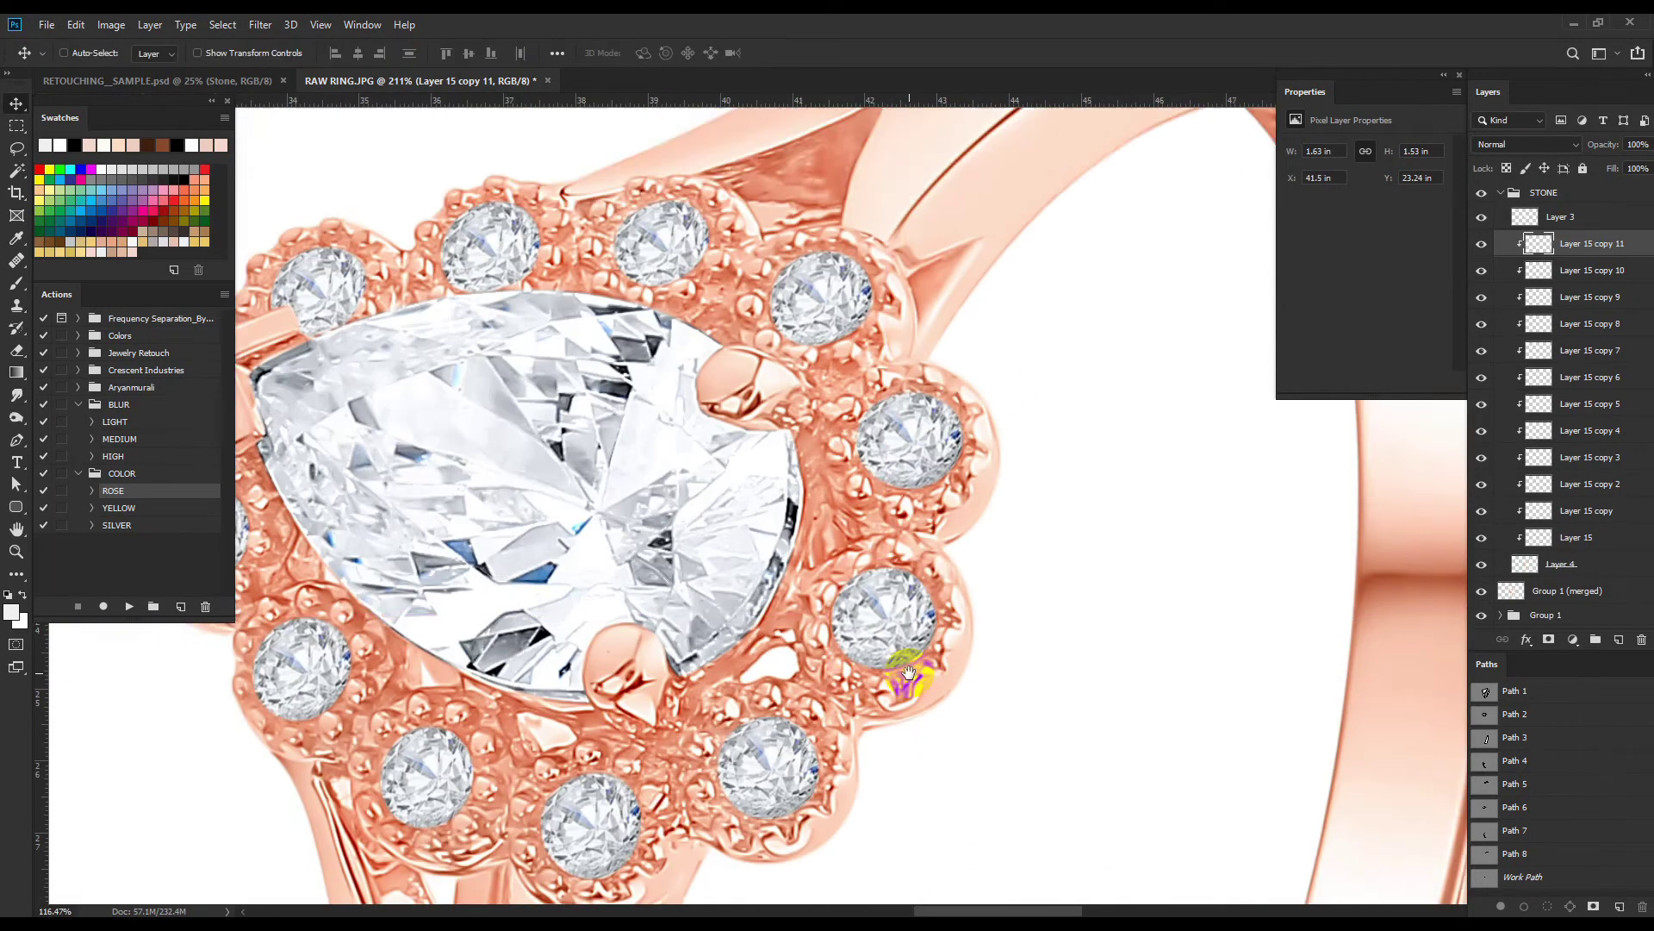
{"action": "left_click", "coordinate": [1551, 541], "text": "shift"}
Merge the stone copies and brighten them with a Levels adjustment, white input at 232.
{"action": "key", "text": "ctrl+e"}
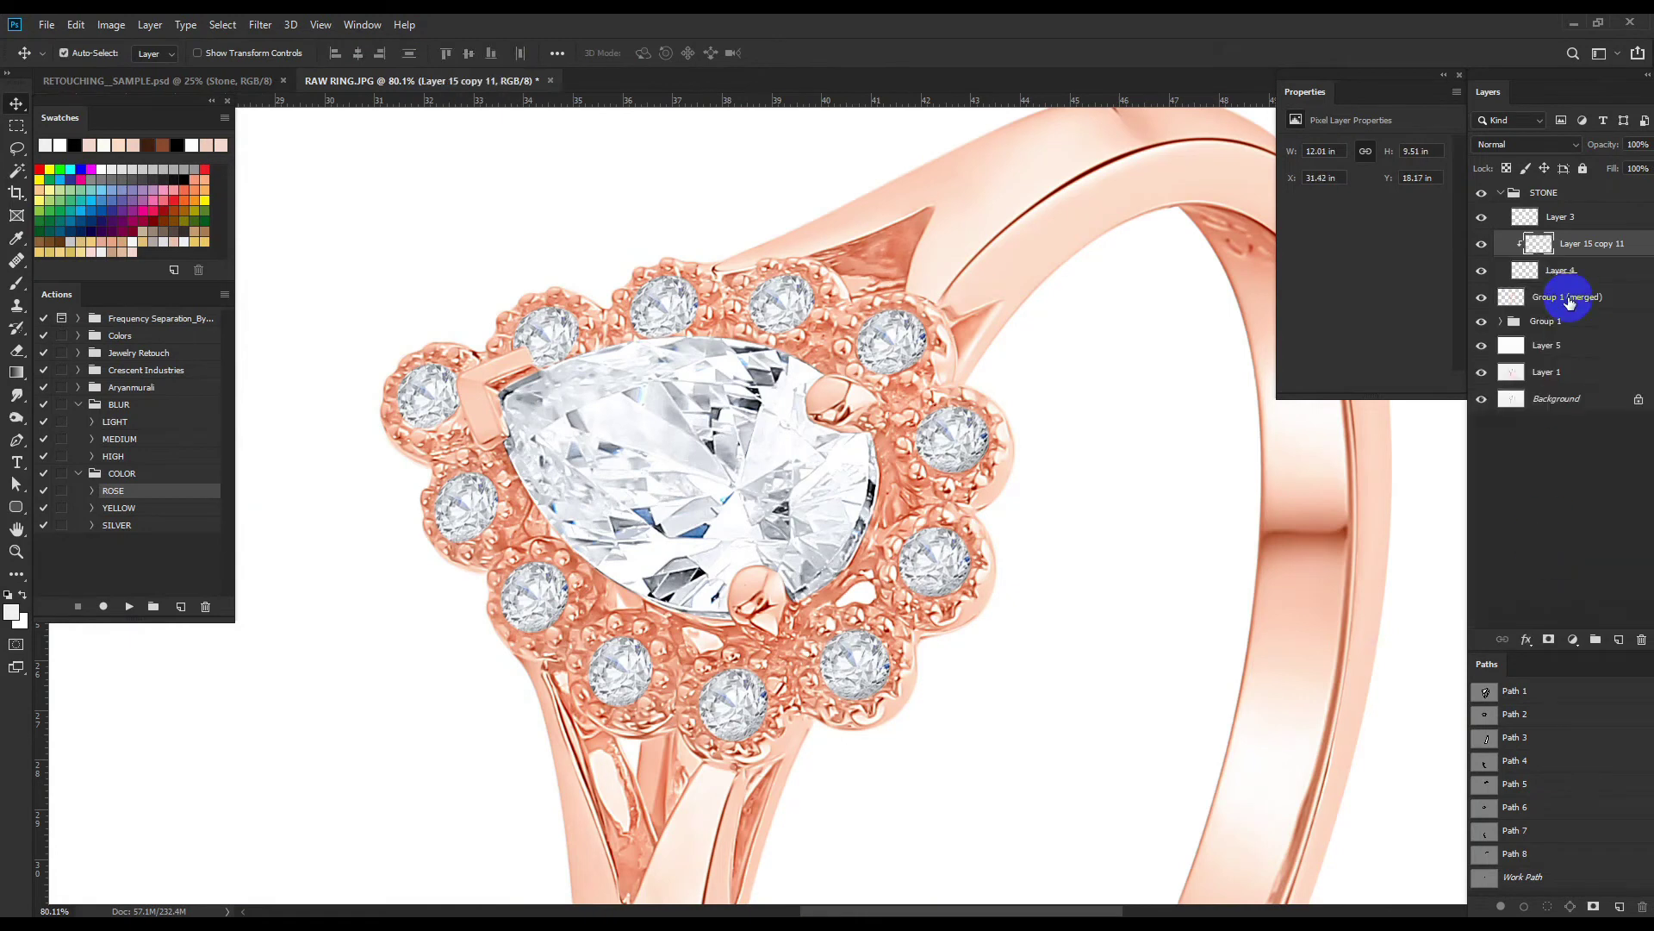
{"action": "left_click", "coordinate": [1573, 639]}
{"action": "left_click", "coordinate": [1556, 404]}
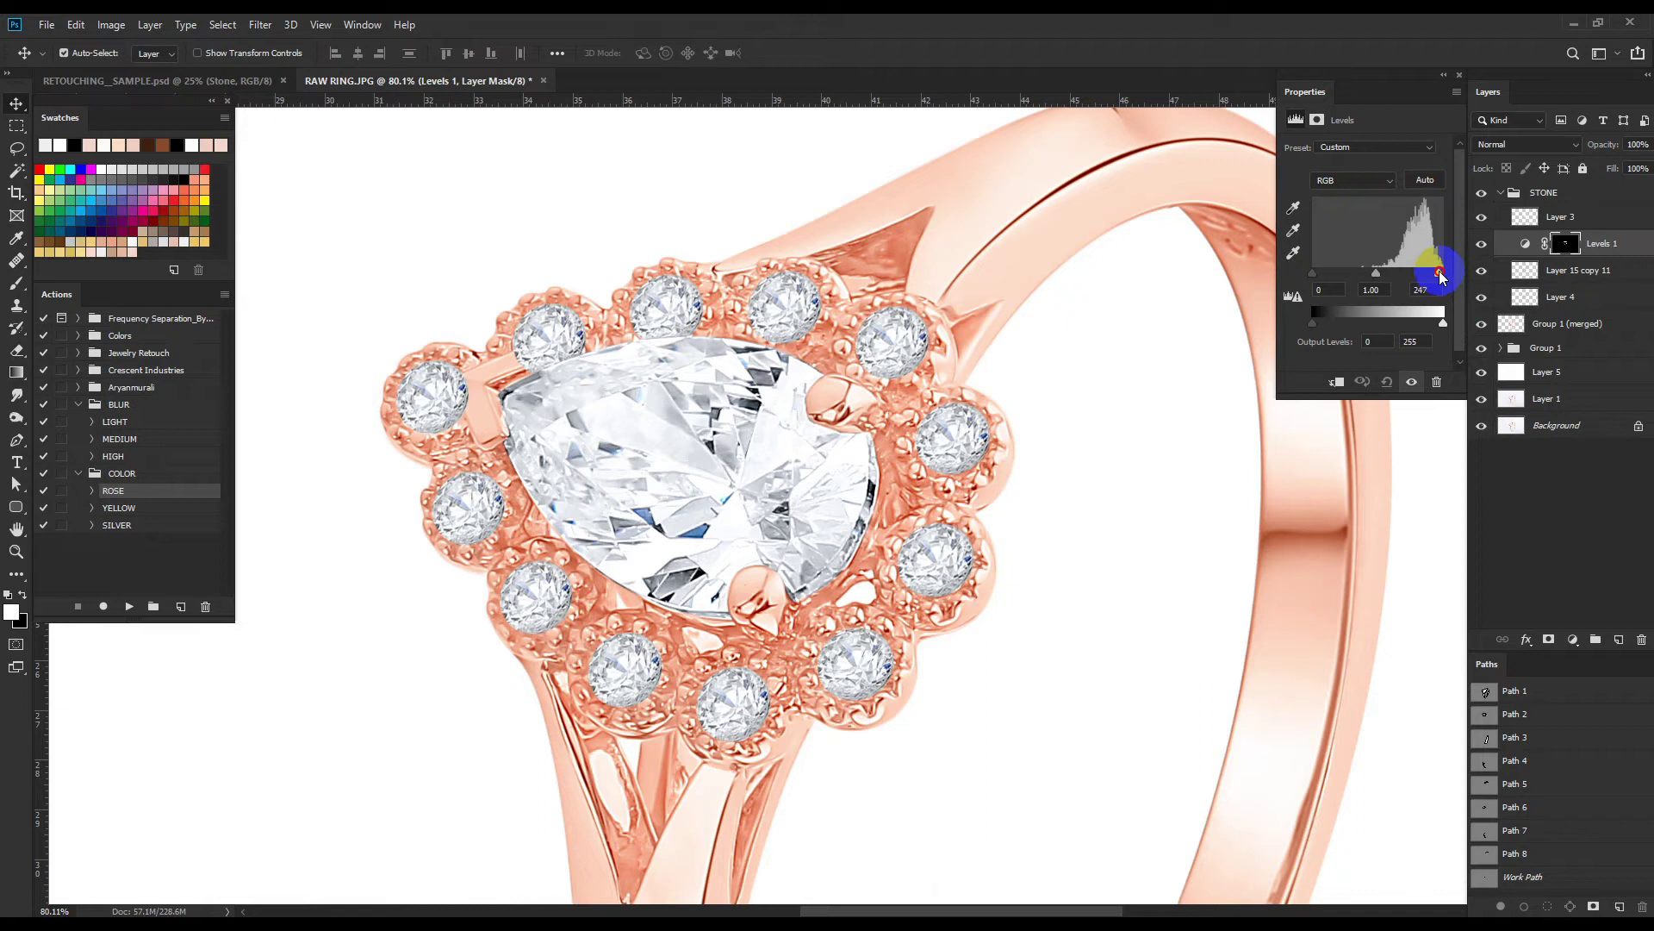
{"action": "left_click_drag", "start_coordinate": [1437, 278], "coordinate": [1433, 277]}
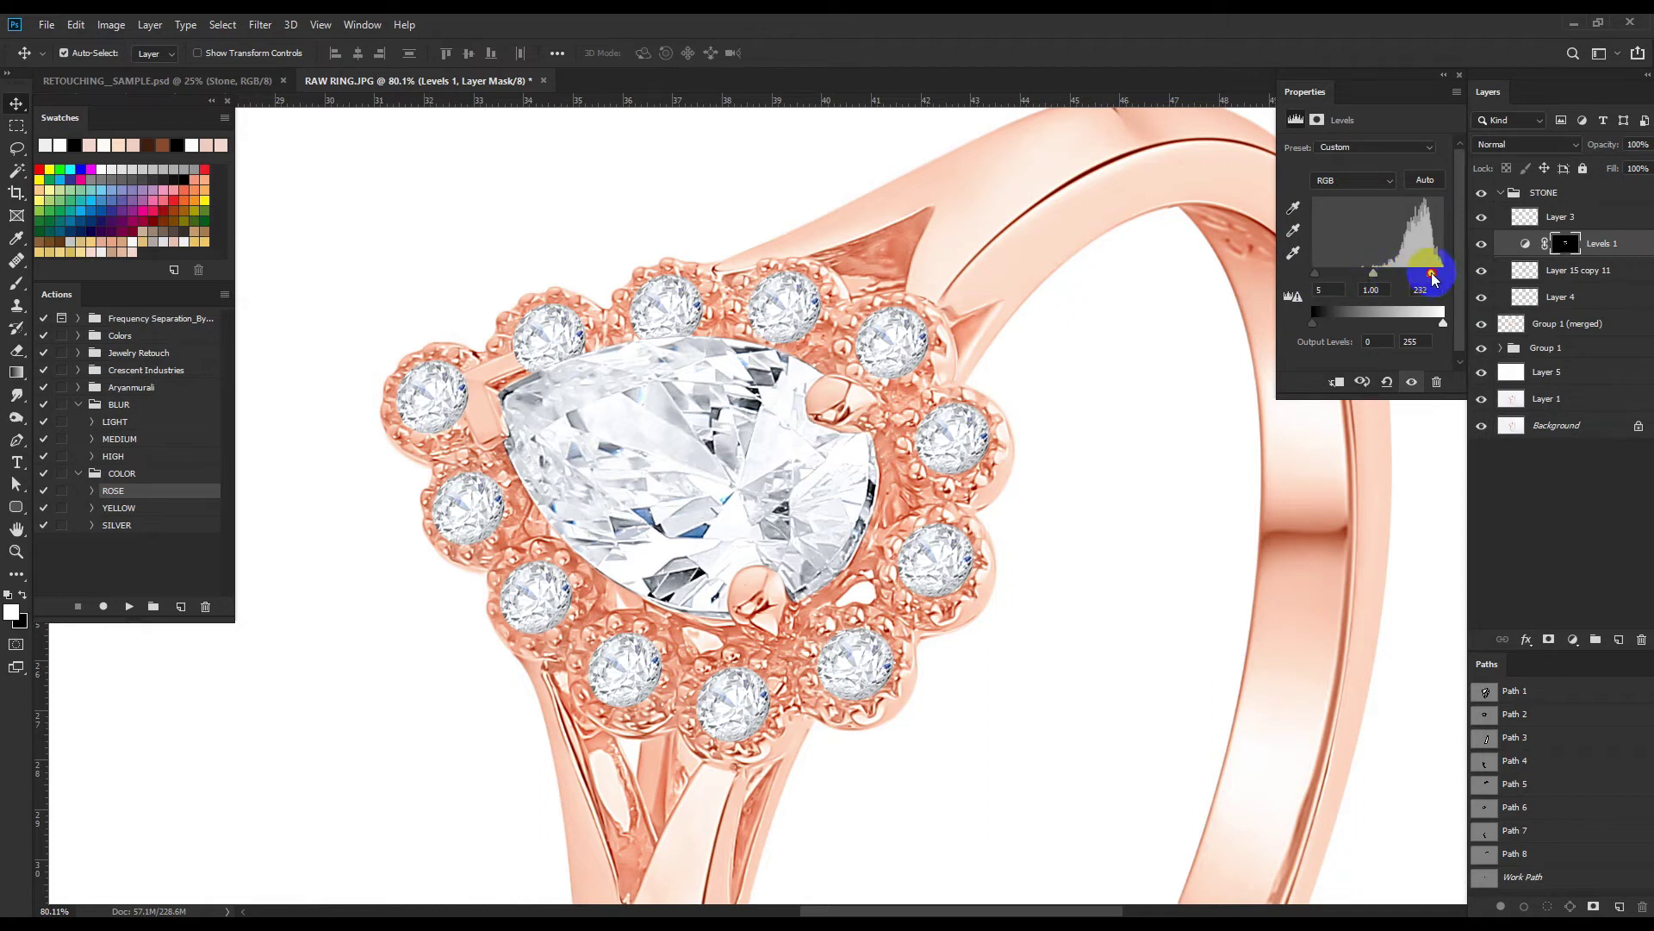
{"action": "key", "text": "Delete"}
{"action": "scroll", "coordinate": [1200, 351], "scroll_direction": "down", "scroll_amount": 5}
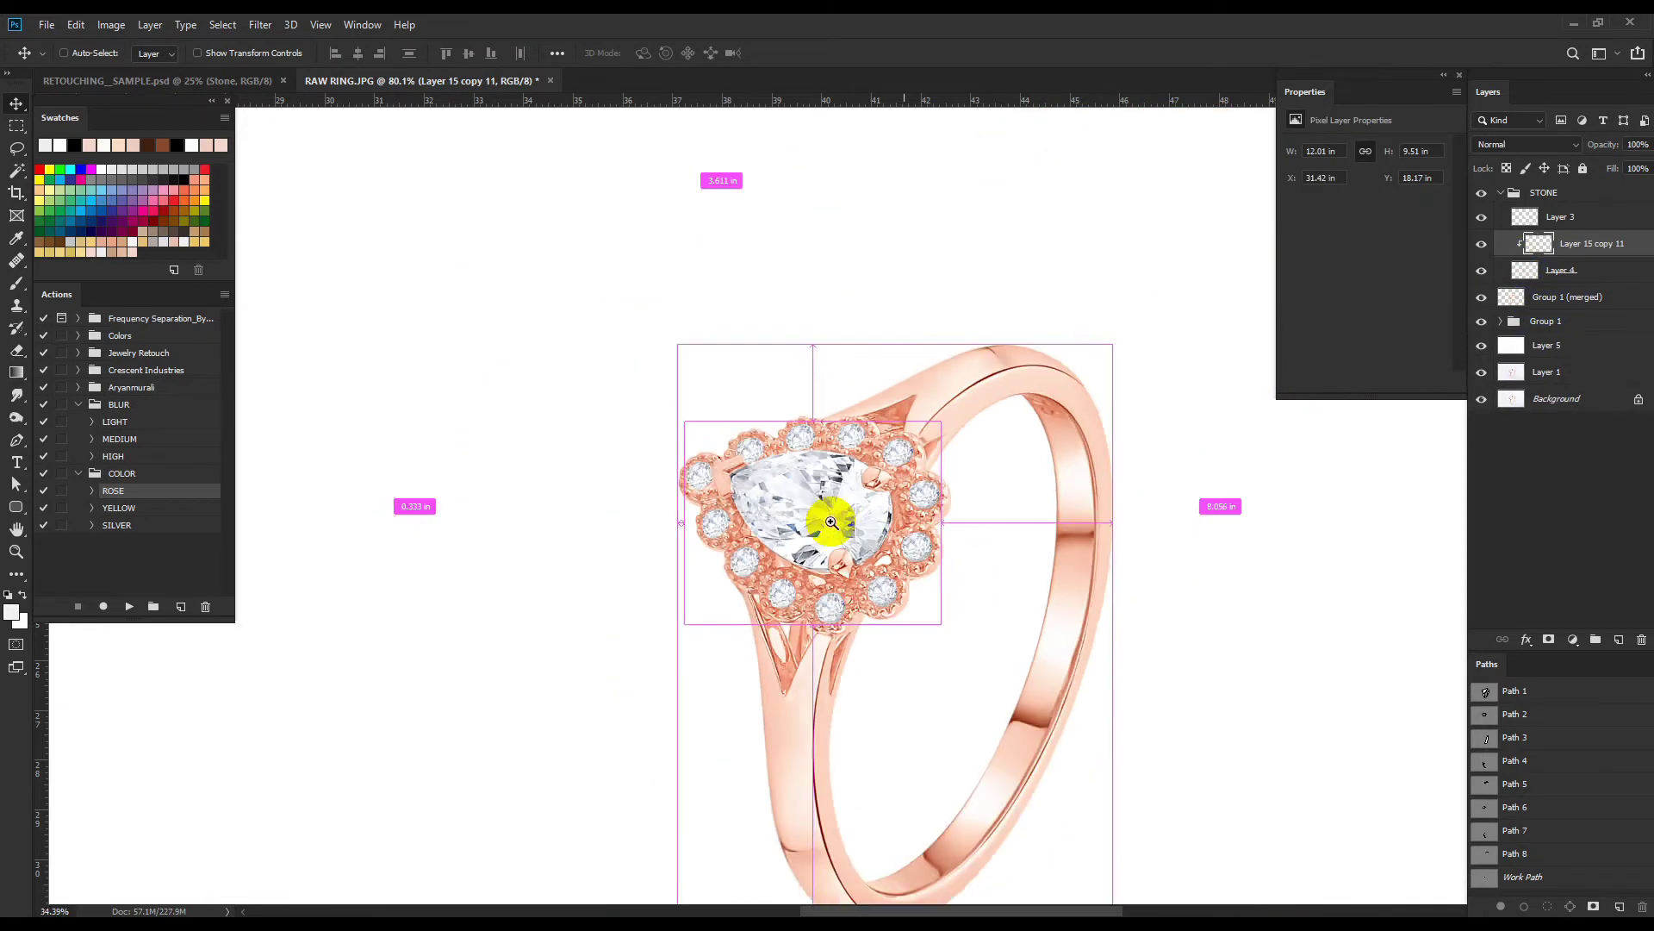
Group STONE with the ring into Group 2, duplicate it and enlarge the copy to about 109%.
{"action": "left_click", "coordinate": [1504, 193]}
{"action": "key", "text": "ctrl+g"}
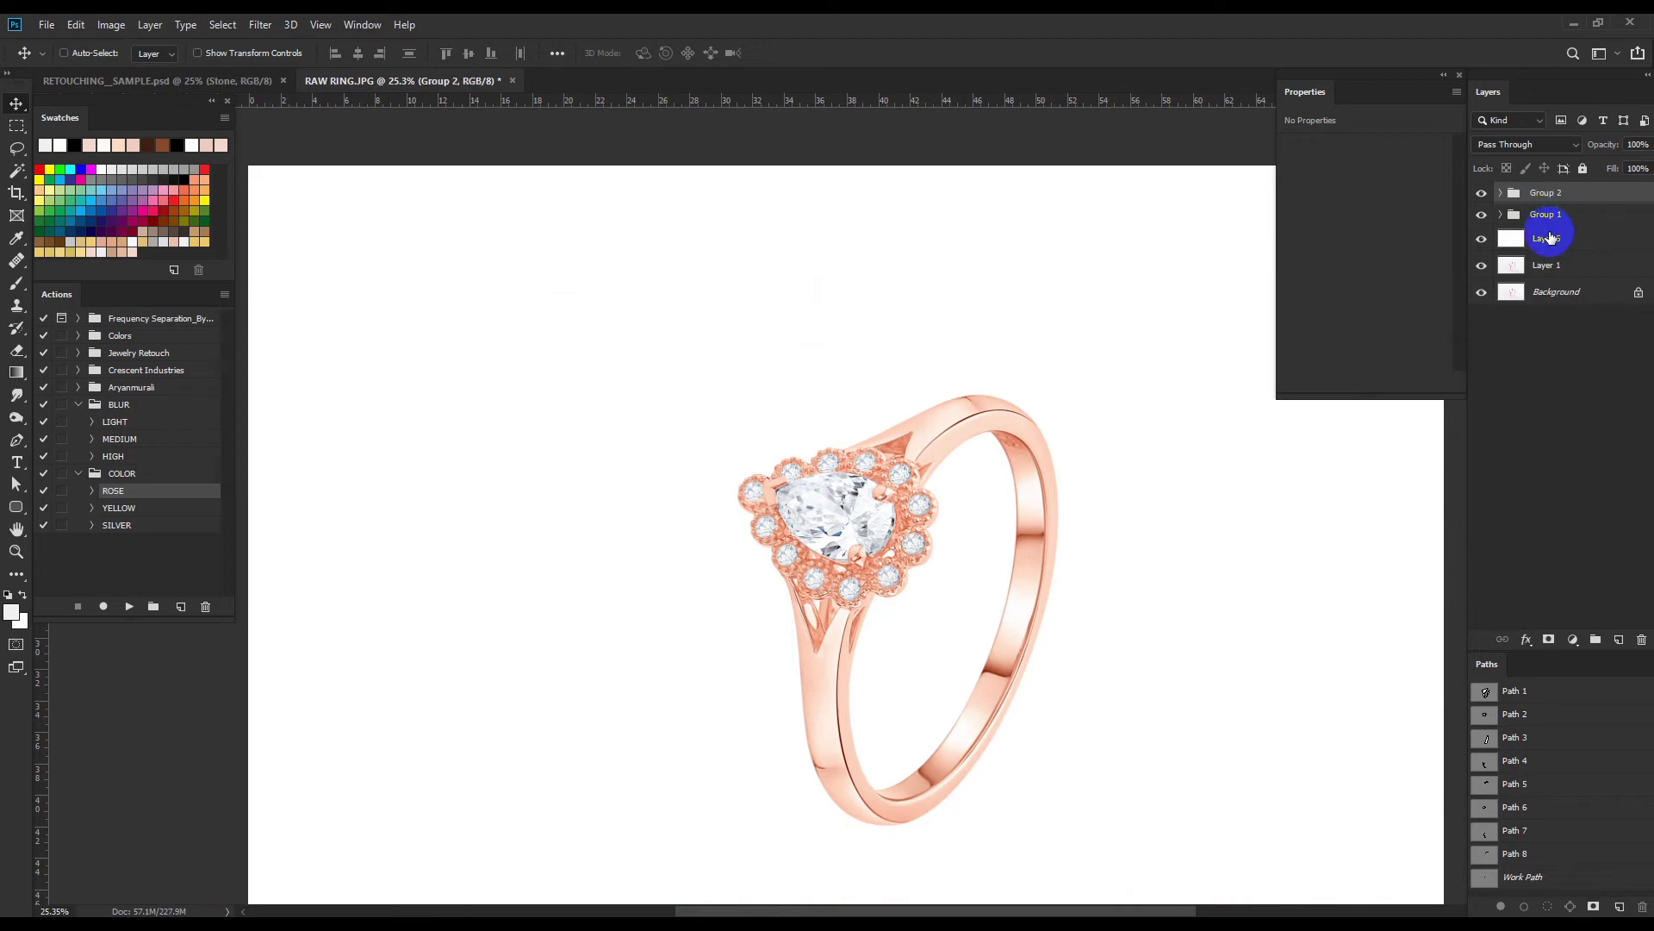
{"action": "key", "text": "ctrl+j"}
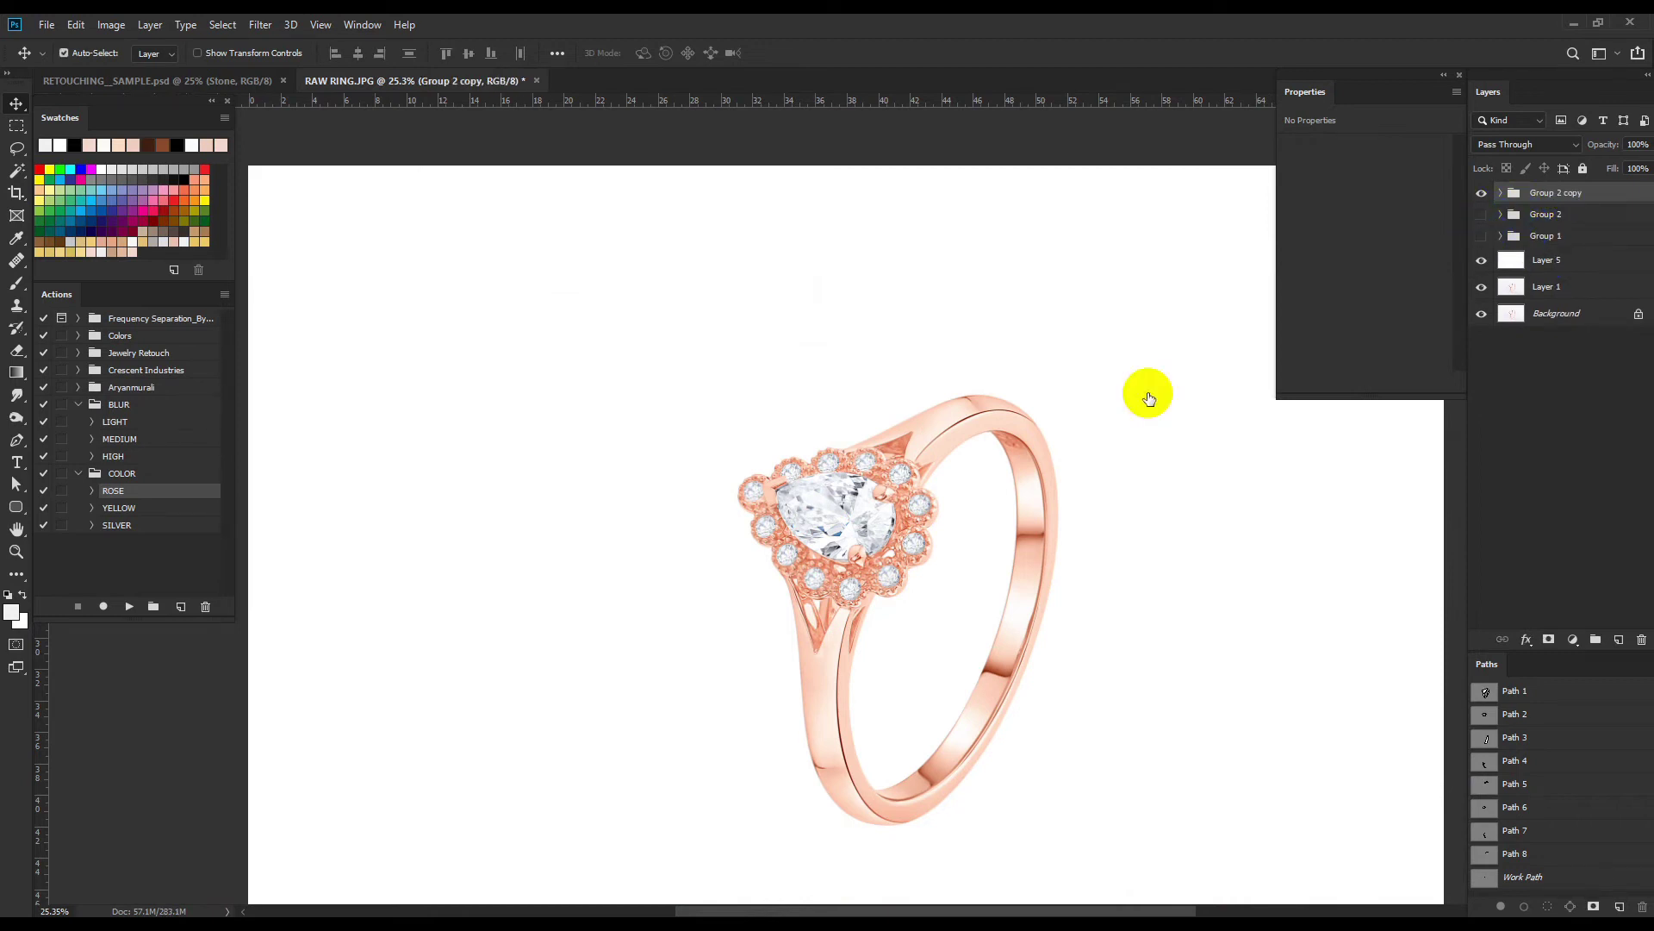
{"action": "key", "text": "ctrl+t"}
{"action": "scroll", "coordinate": [935, 573], "scroll_direction": "down", "scroll_amount": 2}
{"action": "mouse_move", "coordinate": [1004, 702]}
{"action": "left_mouse_down"}
{"action": "mouse_move", "coordinate": [944, 710]}
{"action": "mouse_move", "coordinate": [934, 598]}
{"action": "left_mouse_up"}
{"action": "scroll", "coordinate": [934, 598], "scroll_direction": "up", "scroll_amount": 1}
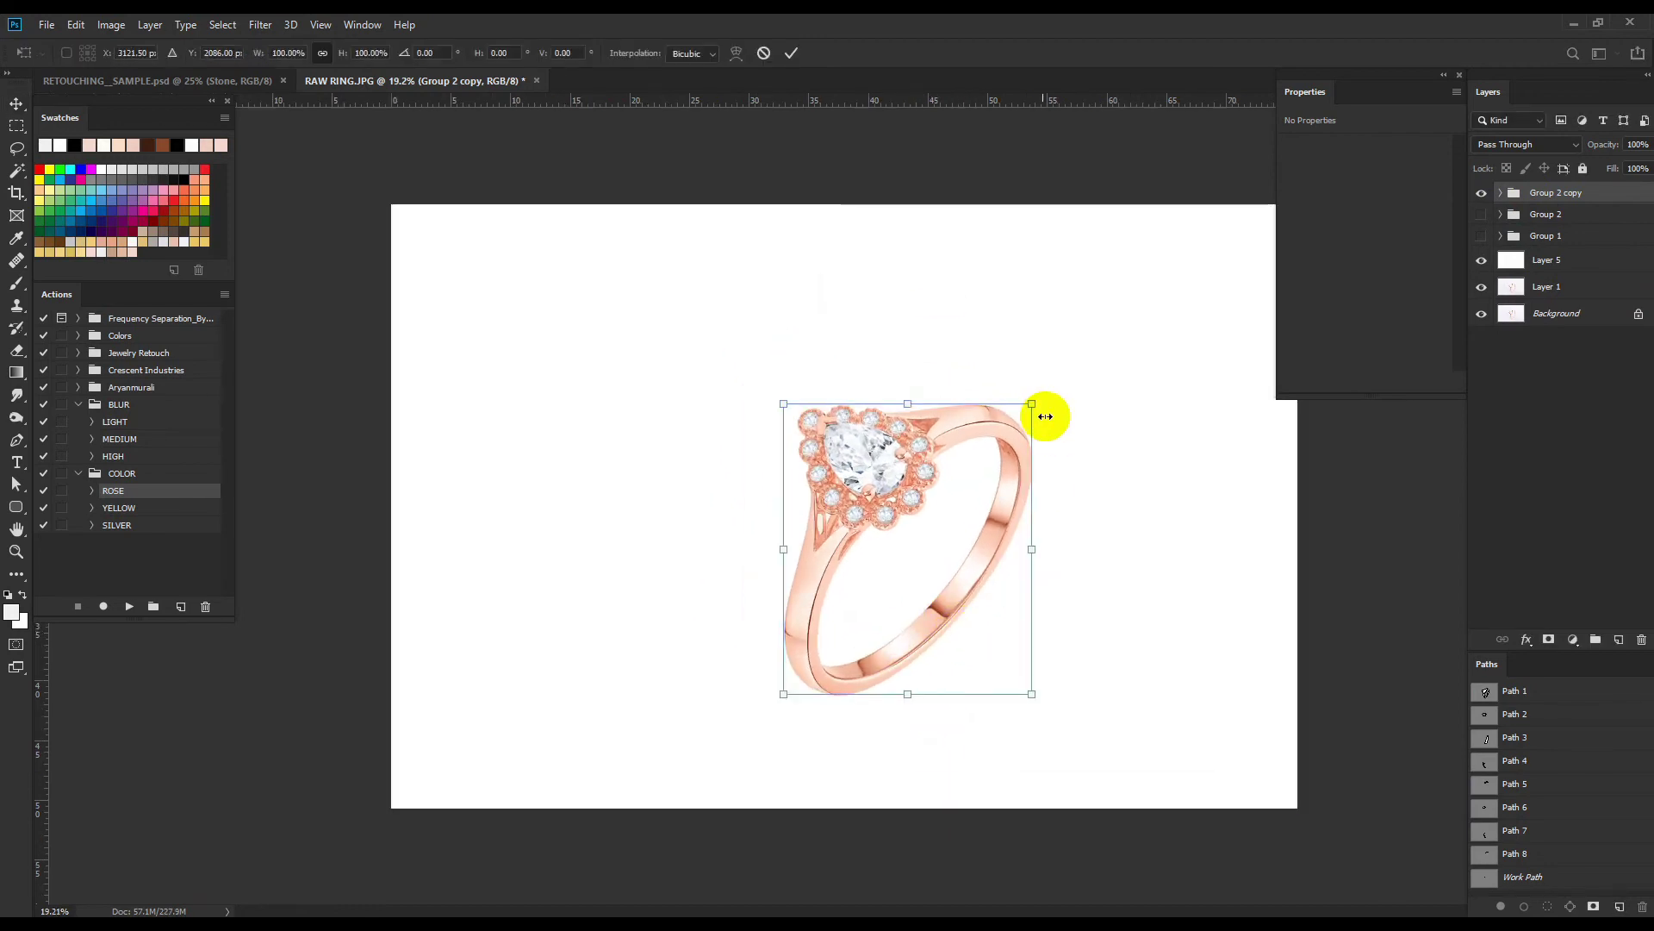
{"action": "left_click_drag", "start_coordinate": [1049, 417], "coordinate": [1046, 394]}
{"action": "key", "text": "Return"}
{"action": "scroll", "coordinate": [949, 683], "scroll_direction": "up", "scroll_amount": 2}
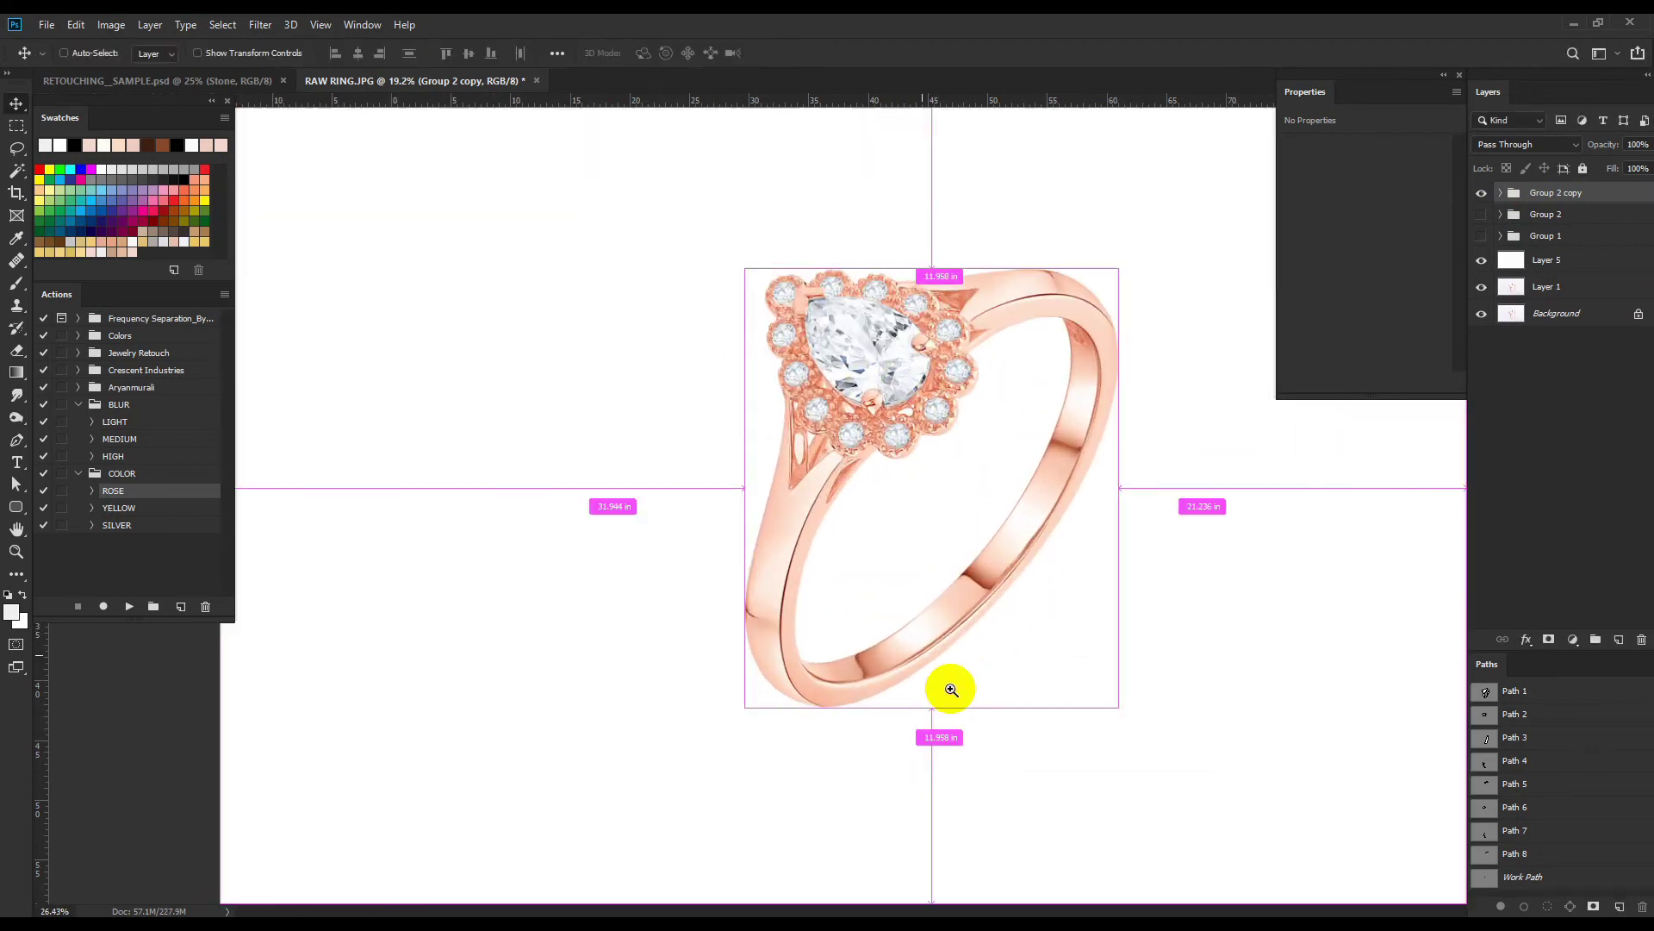
Copy the lower ring band to a new layer, flip it vertically and move it below the ring.
{"action": "key", "text": "m"}
{"action": "left_click", "coordinate": [1501, 193]}
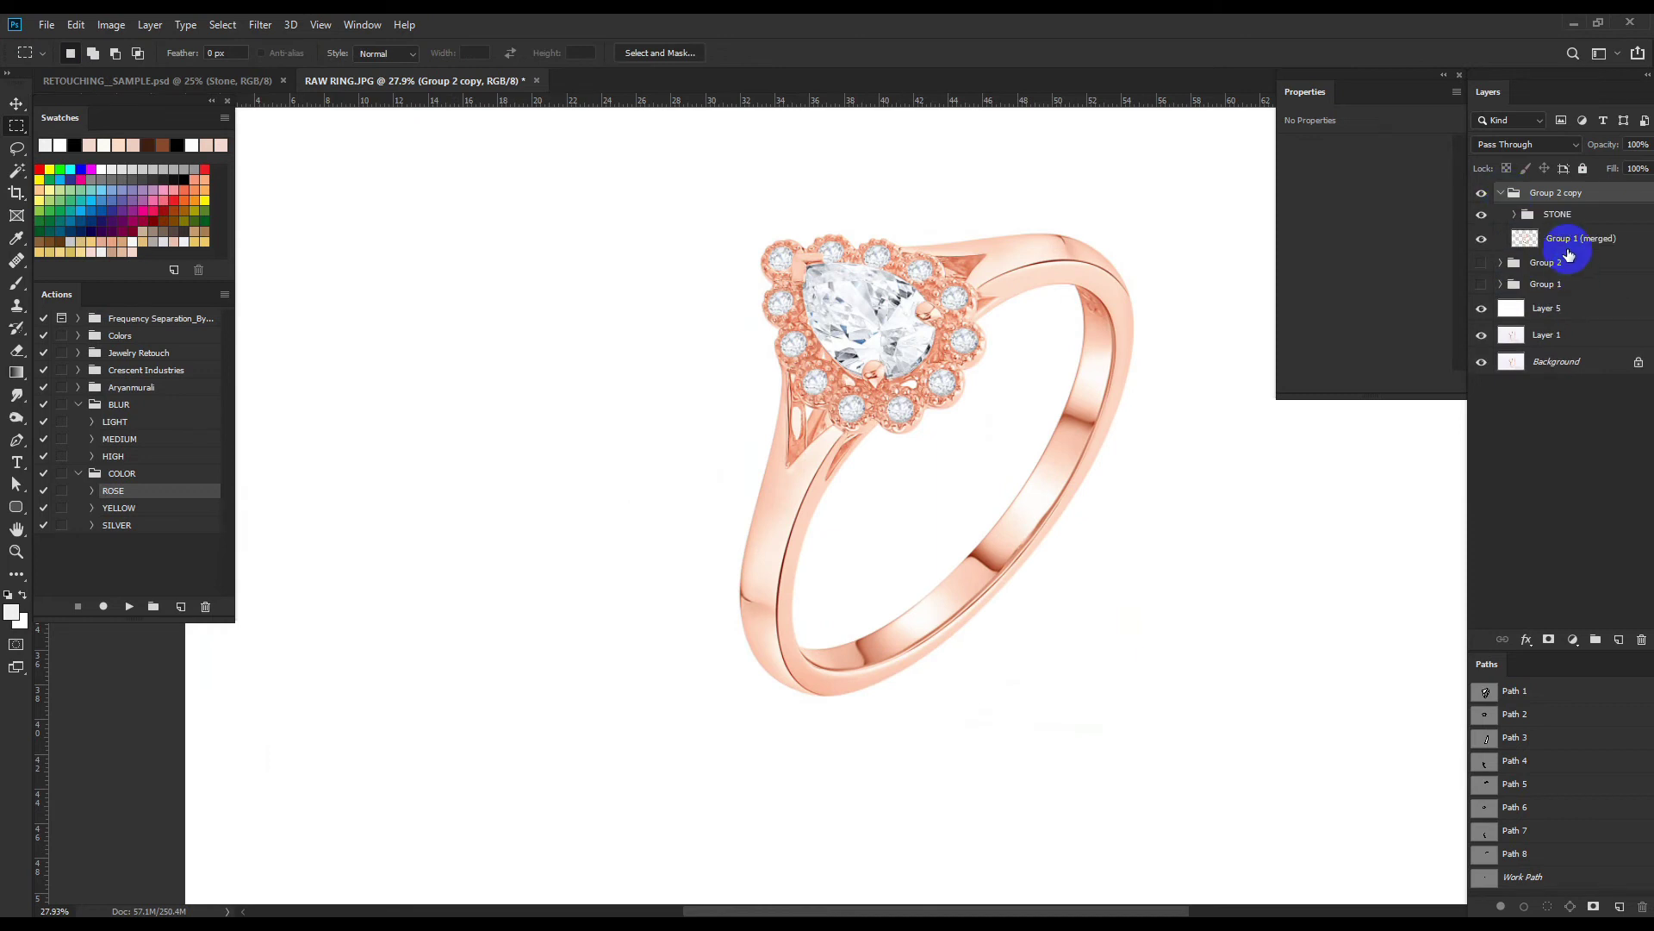
{"action": "left_click", "coordinate": [1568, 239]}
{"action": "left_click_drag", "start_coordinate": [710, 593], "coordinate": [1032, 797]}
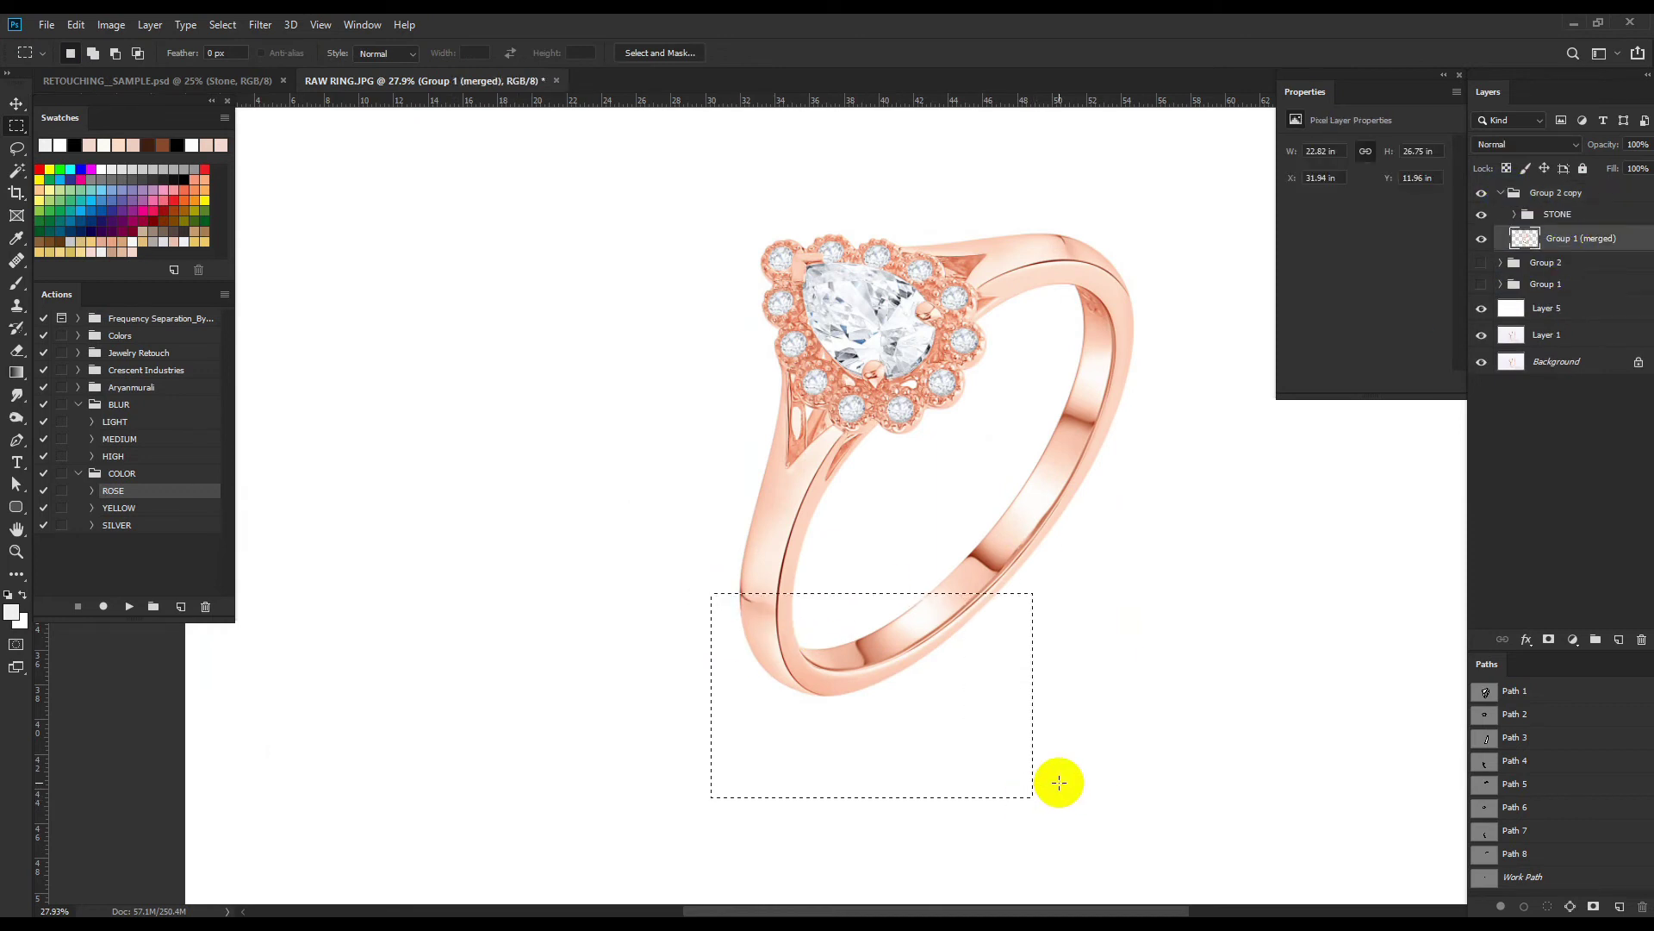
{"action": "key", "text": "ctrl+j"}
{"action": "key", "text": "ctrl+t"}
{"action": "right_click", "coordinate": [887, 676]}
{"action": "left_click", "coordinate": [915, 897]}
{"action": "left_click_drag", "start_coordinate": [845, 652], "coordinate": [846, 755]}
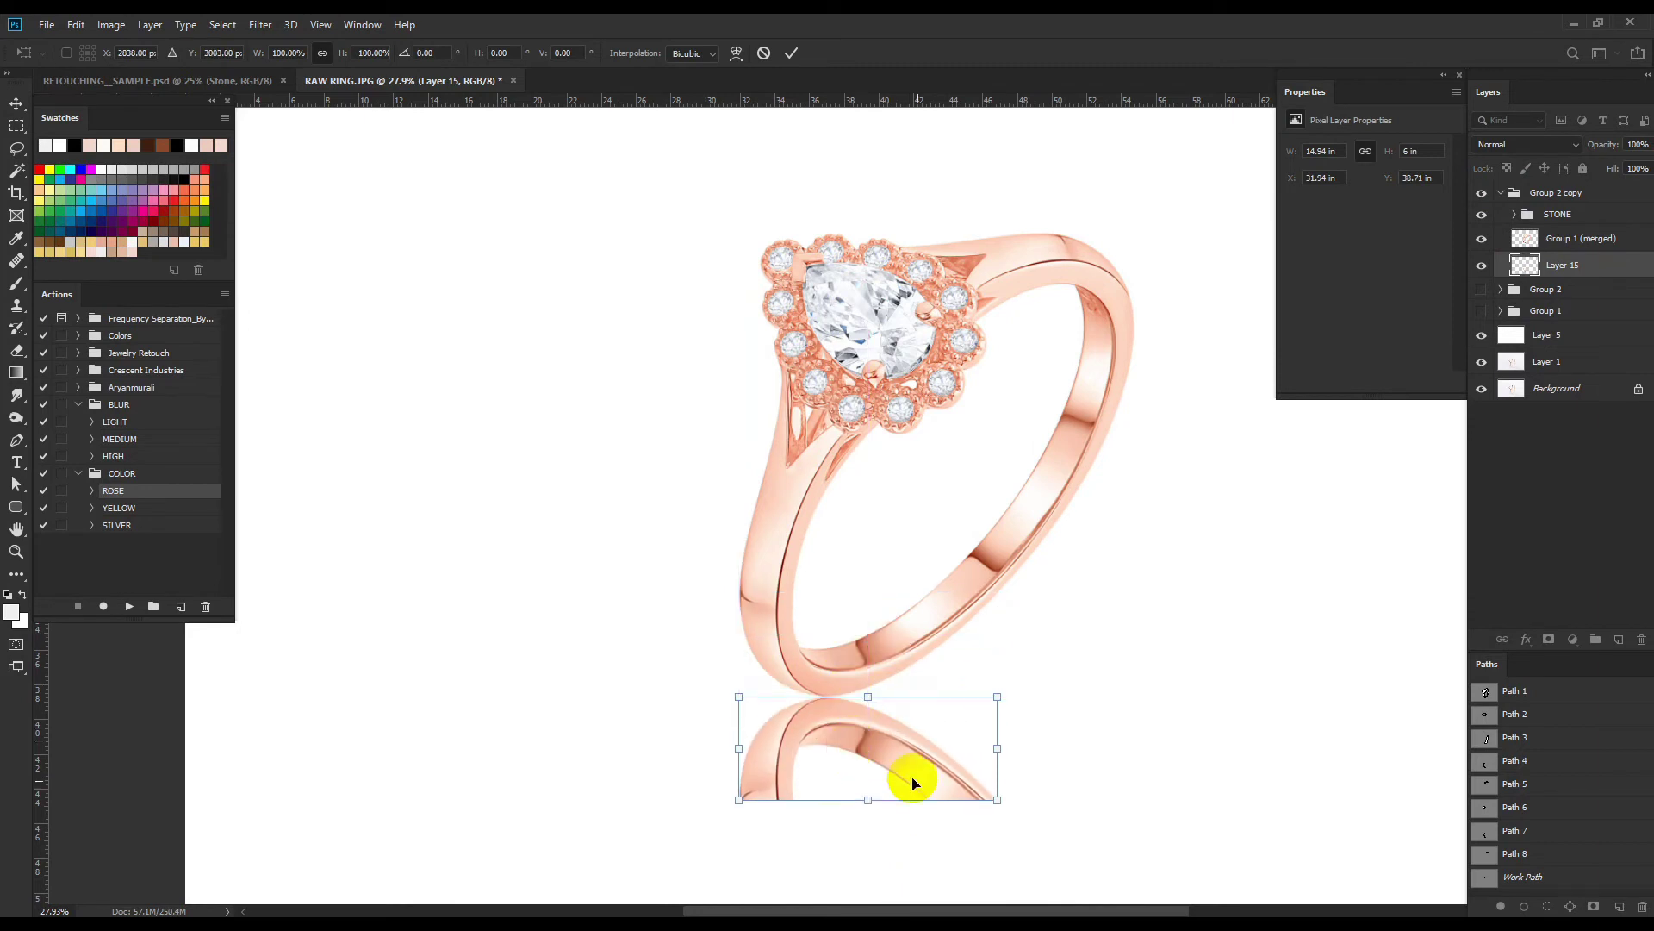
{"action": "left_click_drag", "start_coordinate": [1022, 824], "coordinate": [1019, 834]}
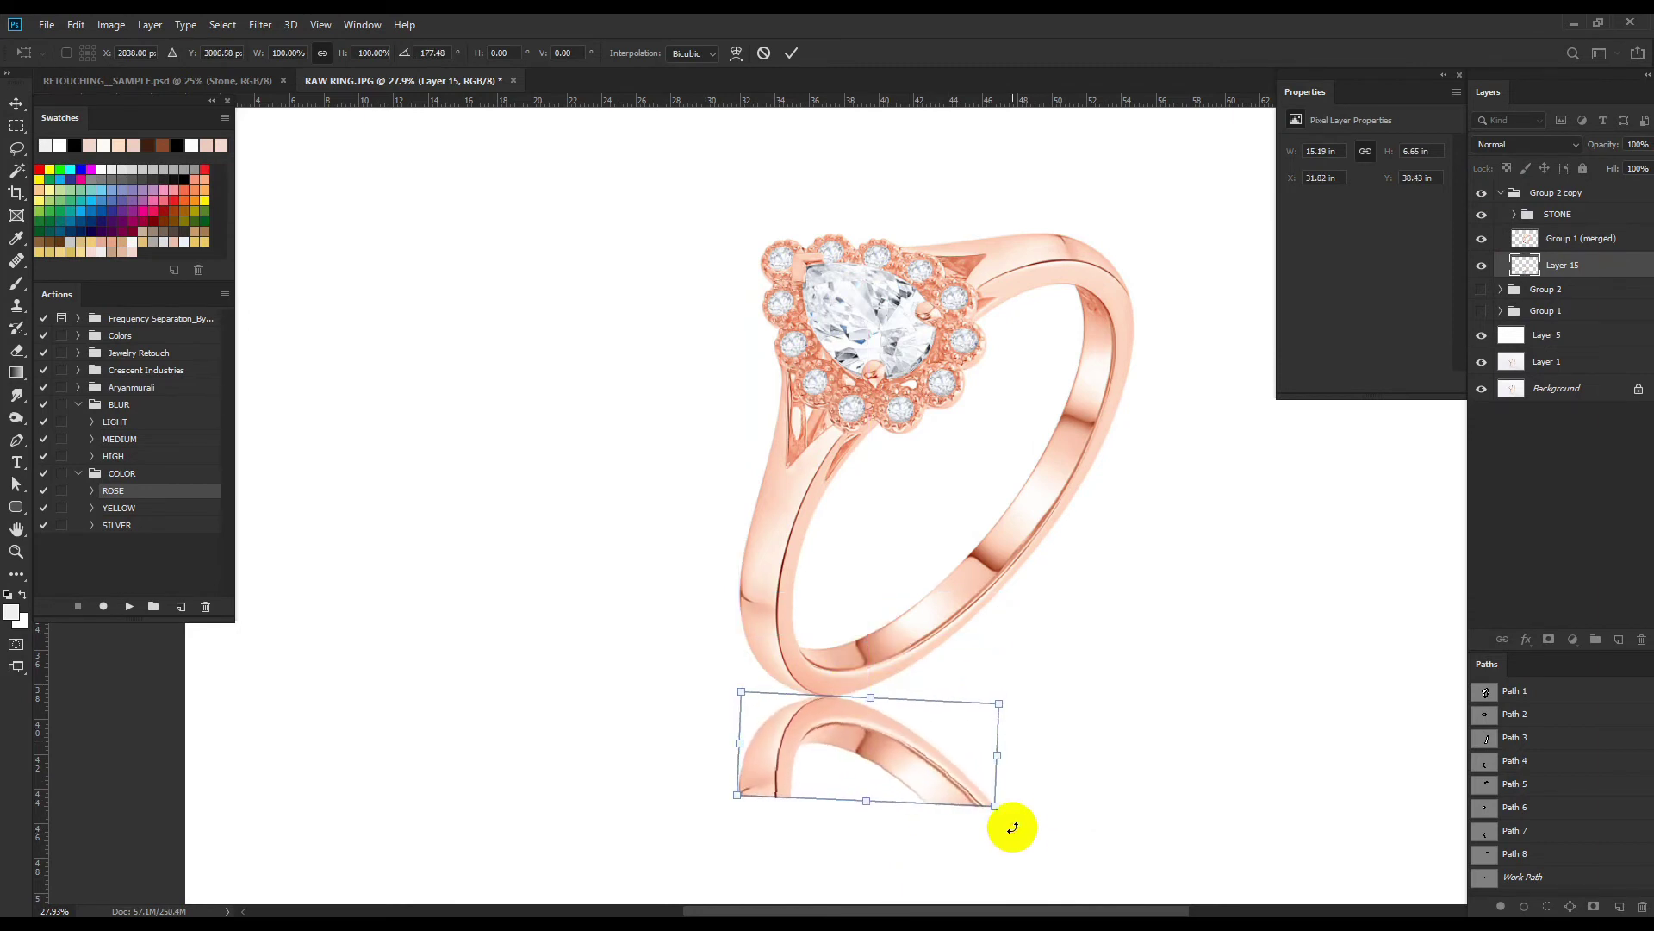
{"action": "key", "text": "Return"}
Apply a Gaussian Blur to the flipped reflection.
{"action": "scroll", "coordinate": [905, 675], "scroll_direction": "up", "scroll_amount": 2, "text": "alt"}
{"action": "key", "text": "ctrl+alt+f"}
{"action": "left_click", "coordinate": [492, 456]}
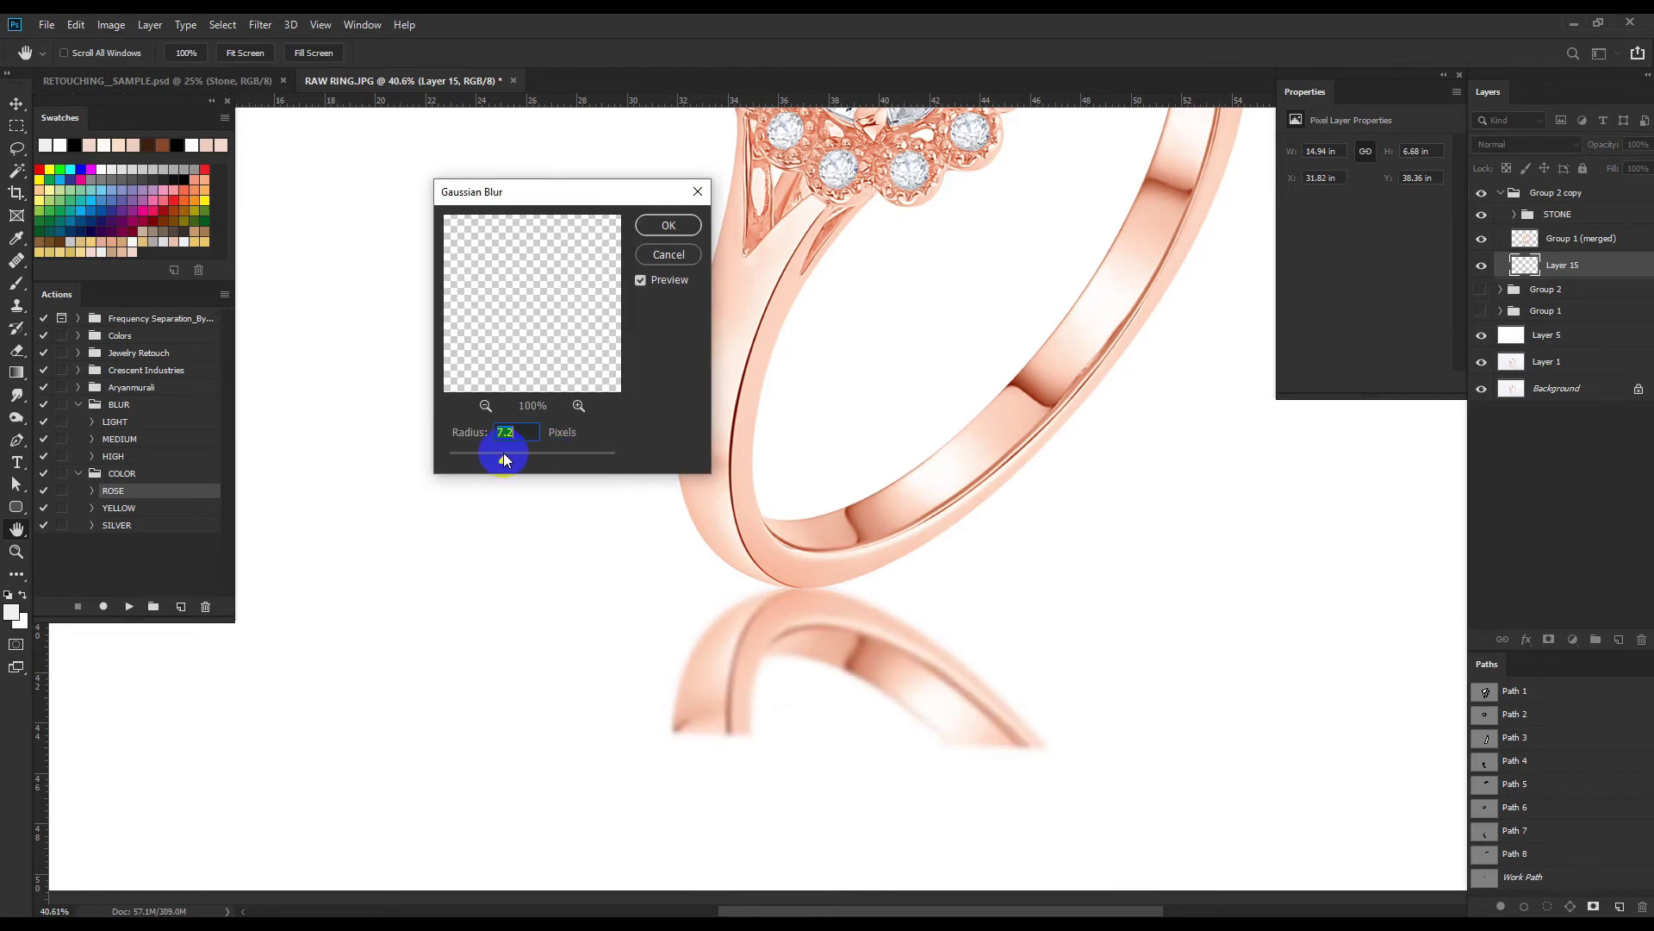
{"action": "left_click", "coordinate": [669, 225]}
Add a layer mask and drag gradients so the reflection fades out toward the bottom.
{"action": "left_click", "coordinate": [1549, 638]}
{"action": "key", "text": "m"}
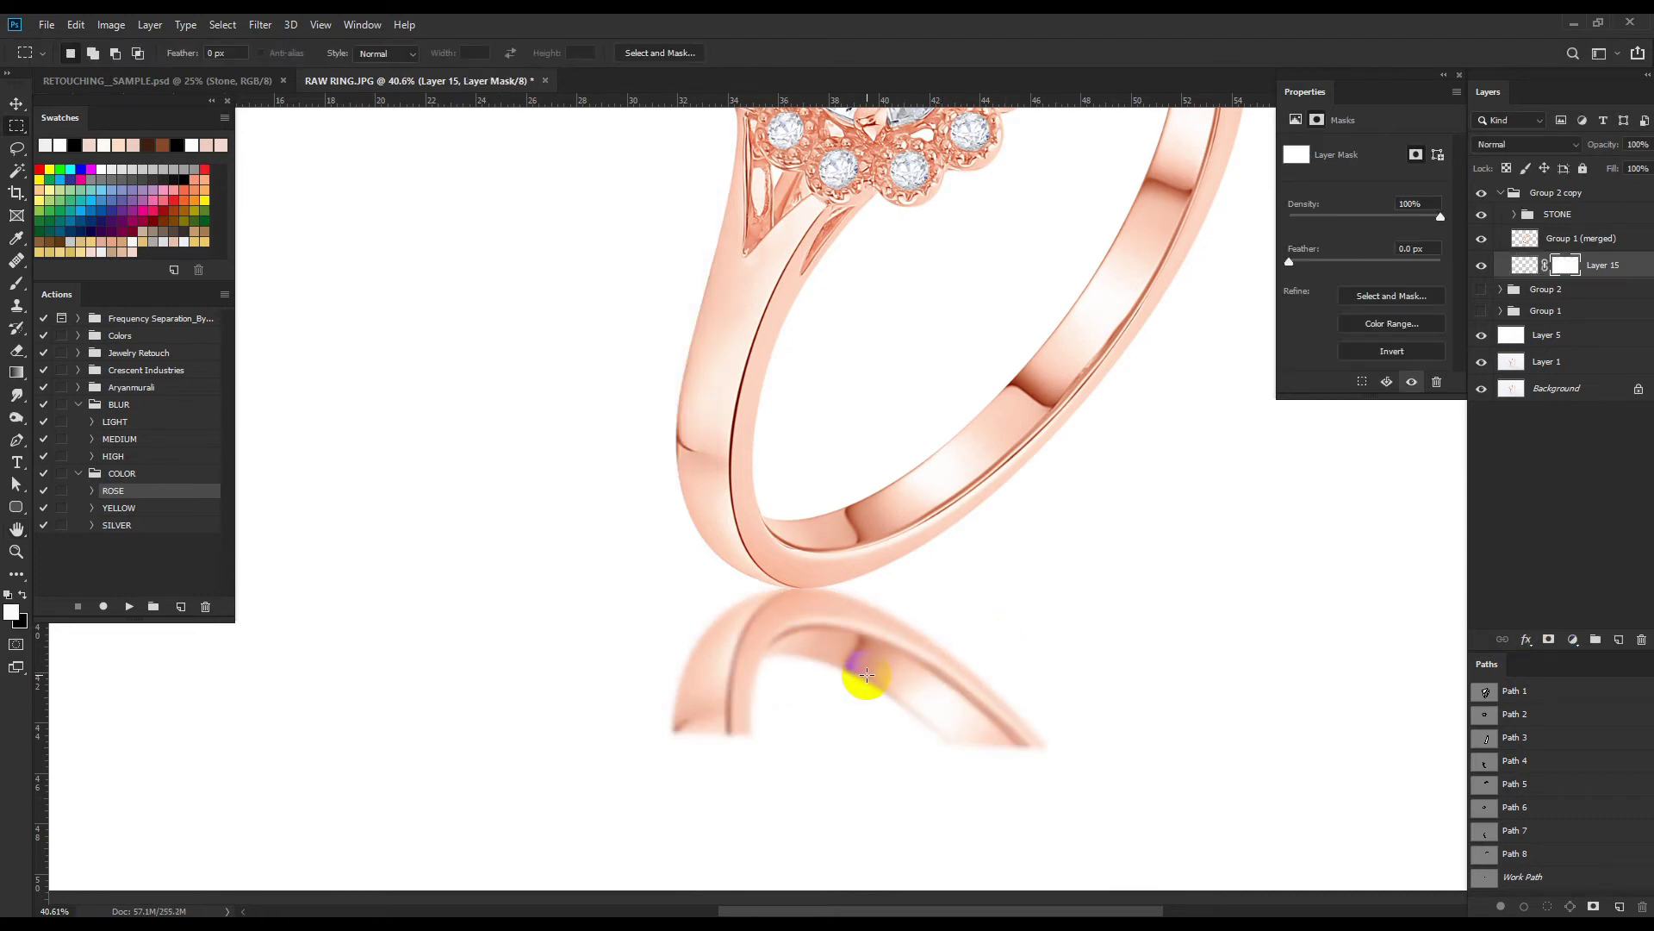
{"action": "key", "text": "g"}
{"action": "left_click_drag", "start_coordinate": [809, 573], "coordinate": [815, 545]}
{"action": "left_click_drag", "start_coordinate": [802, 720], "coordinate": [793, 523]}
{"action": "left_click_drag", "start_coordinate": [838, 757], "coordinate": [831, 657]}
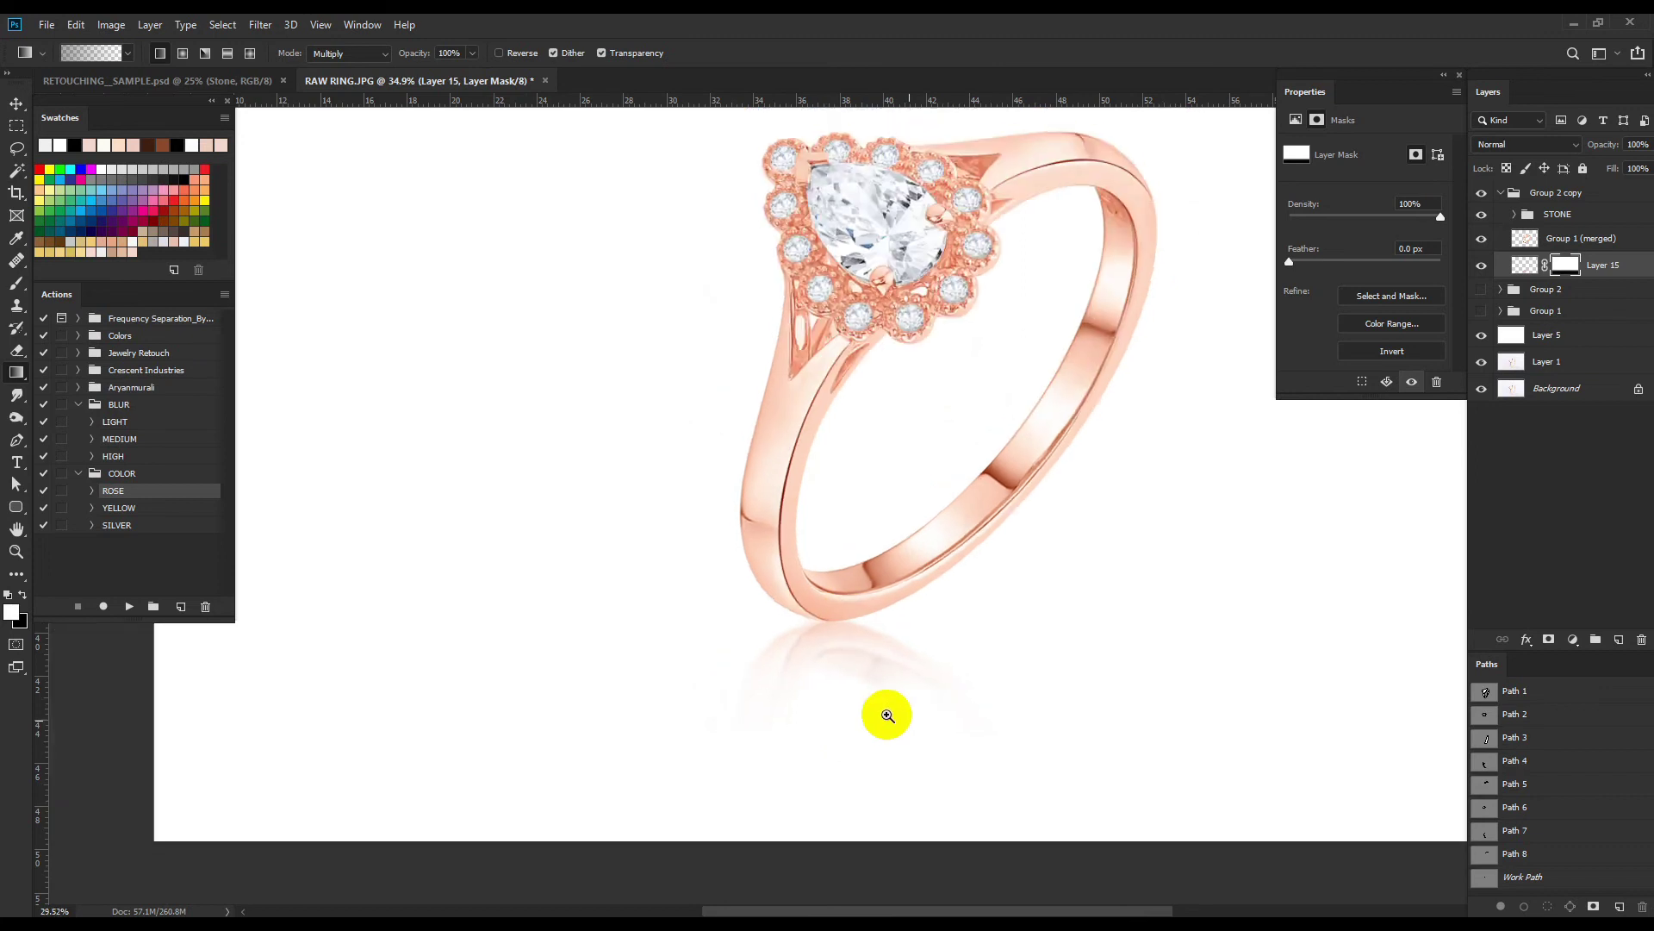
{"action": "scroll", "coordinate": [888, 715], "scroll_direction": "up", "scroll_amount": 1}
{"action": "left_click", "coordinate": [1523, 265], "text": "ctrl"}
{"action": "left_click", "coordinate": [1619, 639]}
Paint a soft black contact shadow under the ring's base on Layer 16 at 35% opacity.
{"action": "key", "text": "b"}
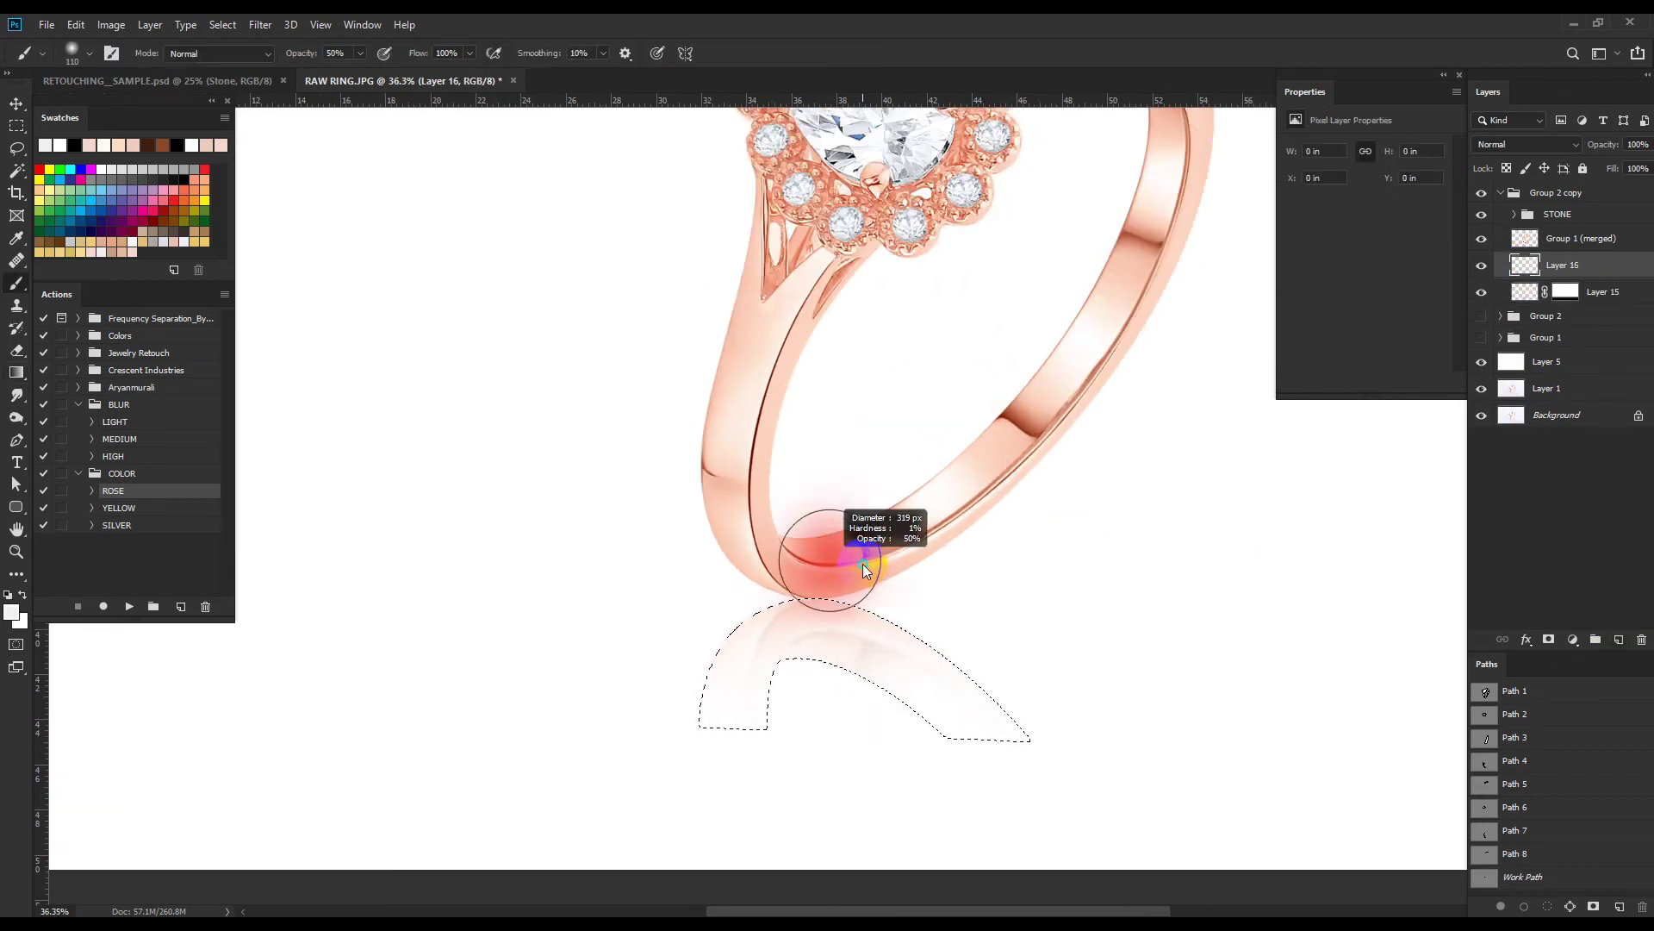
{"action": "key", "text": "d"}
{"action": "left_click", "coordinate": [947, 551]}
{"action": "left_click_drag", "start_coordinate": [946, 551], "coordinate": [858, 554]}
{"action": "key", "text": "ctrl+d"}
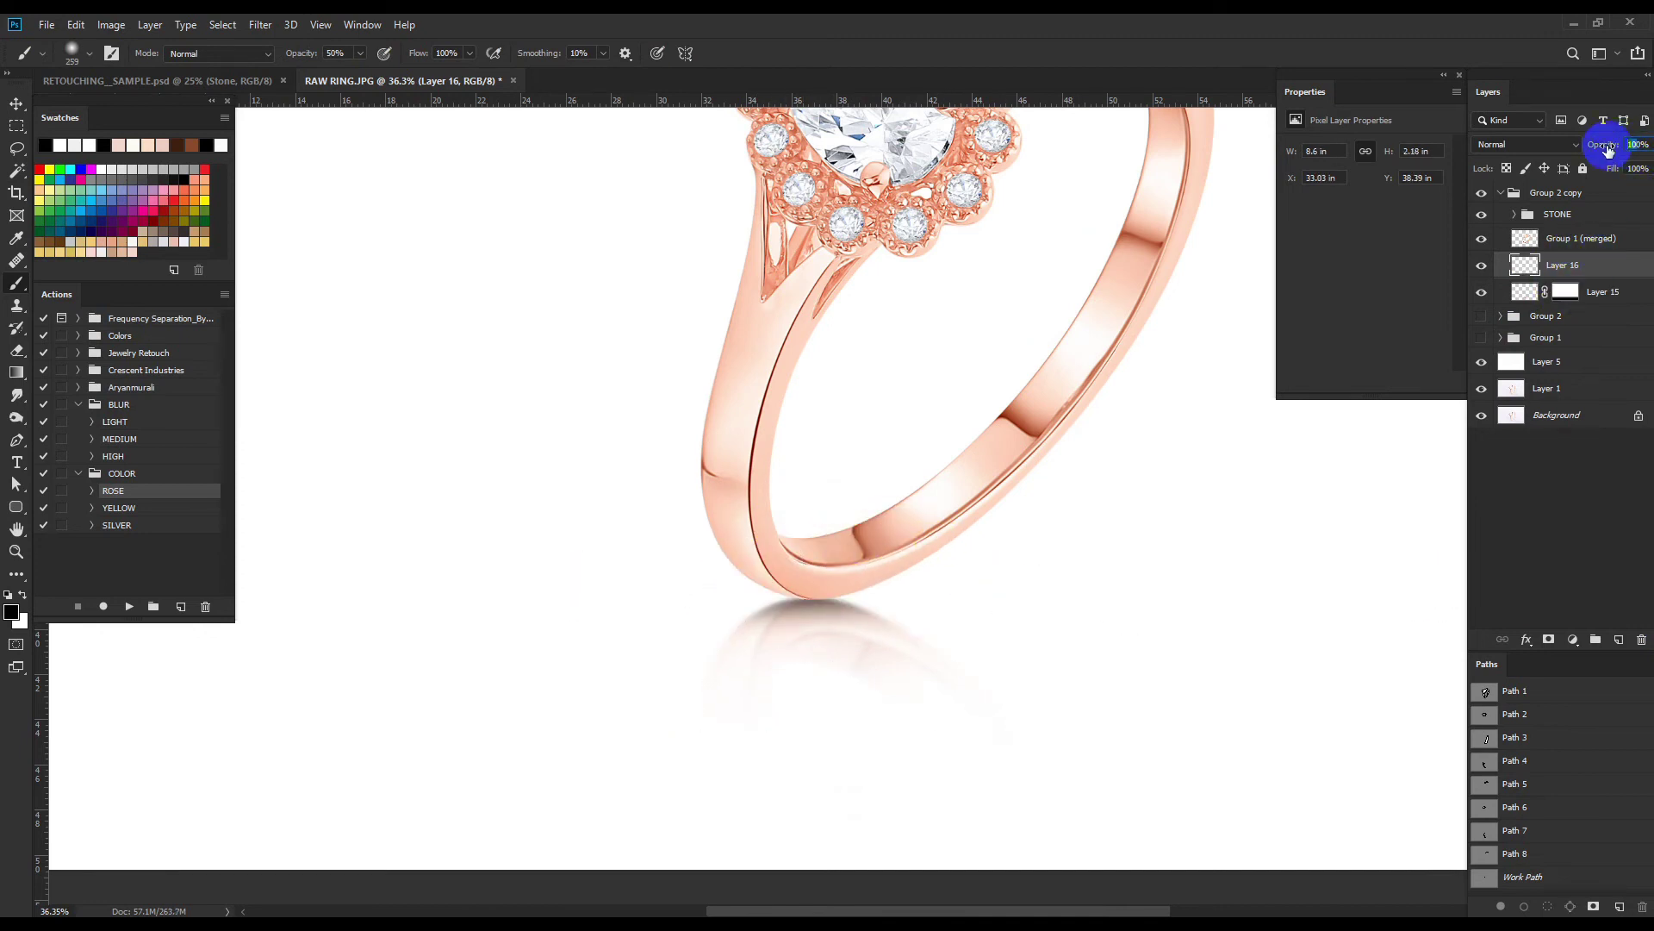
{"action": "scroll", "coordinate": [905, 672], "scroll_direction": "down", "scroll_amount": 5}
{"action": "scroll", "coordinate": [952, 713], "scroll_direction": "up", "scroll_amount": 5}
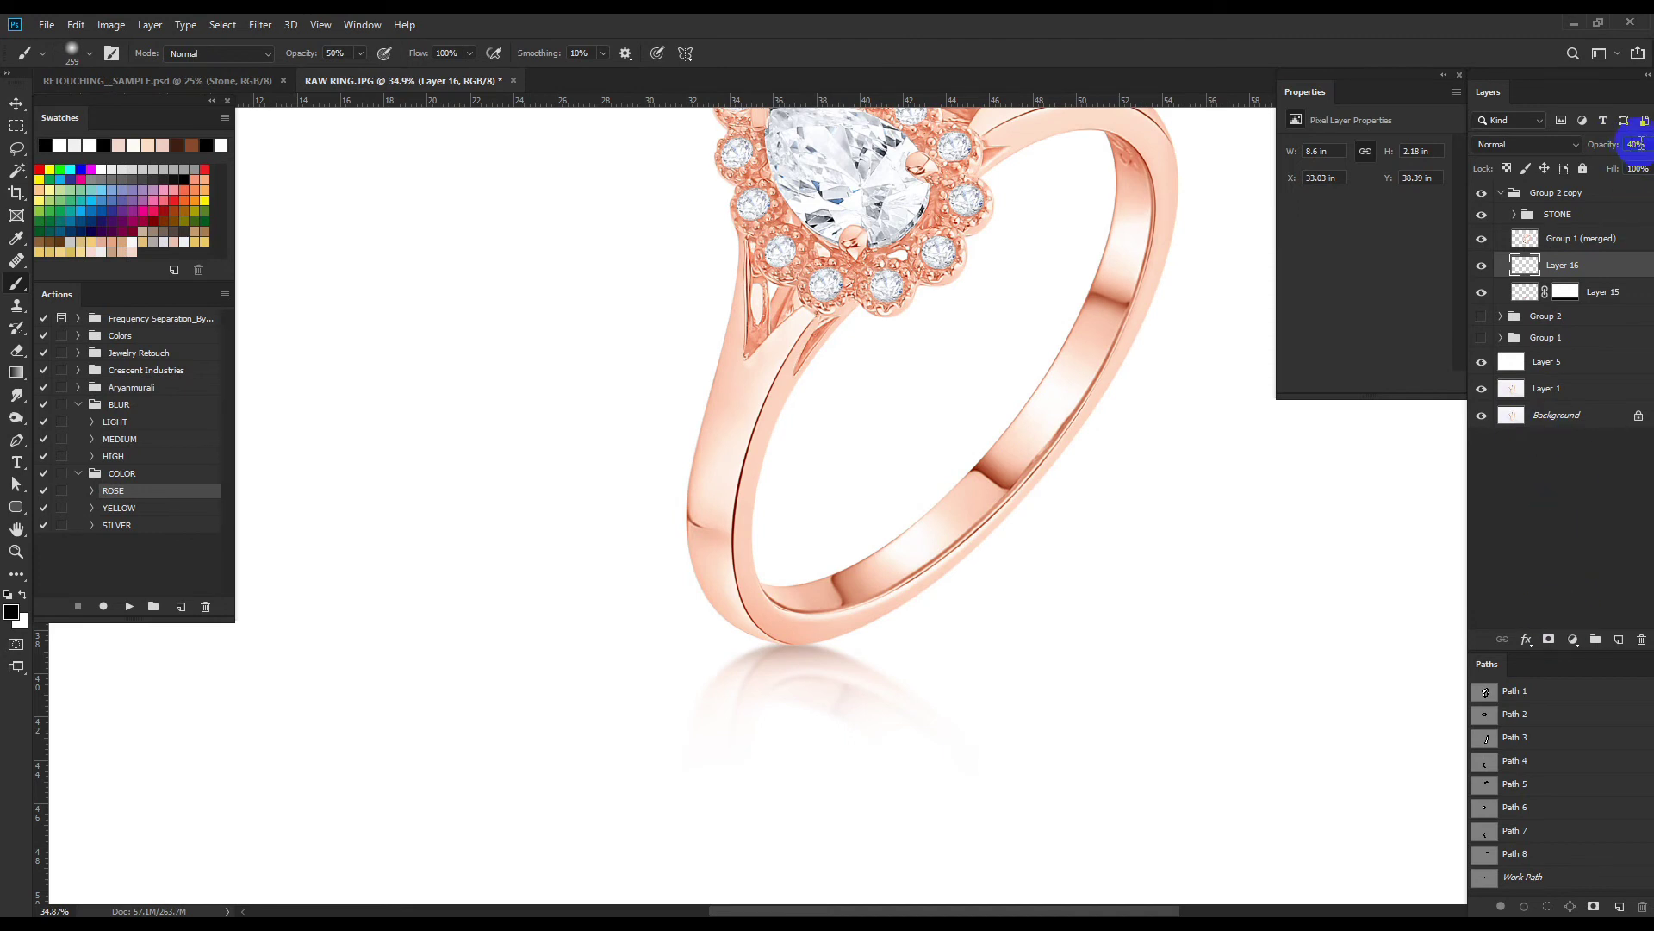
{"action": "scroll", "coordinate": [971, 598], "scroll_direction": "down", "scroll_amount": 3}
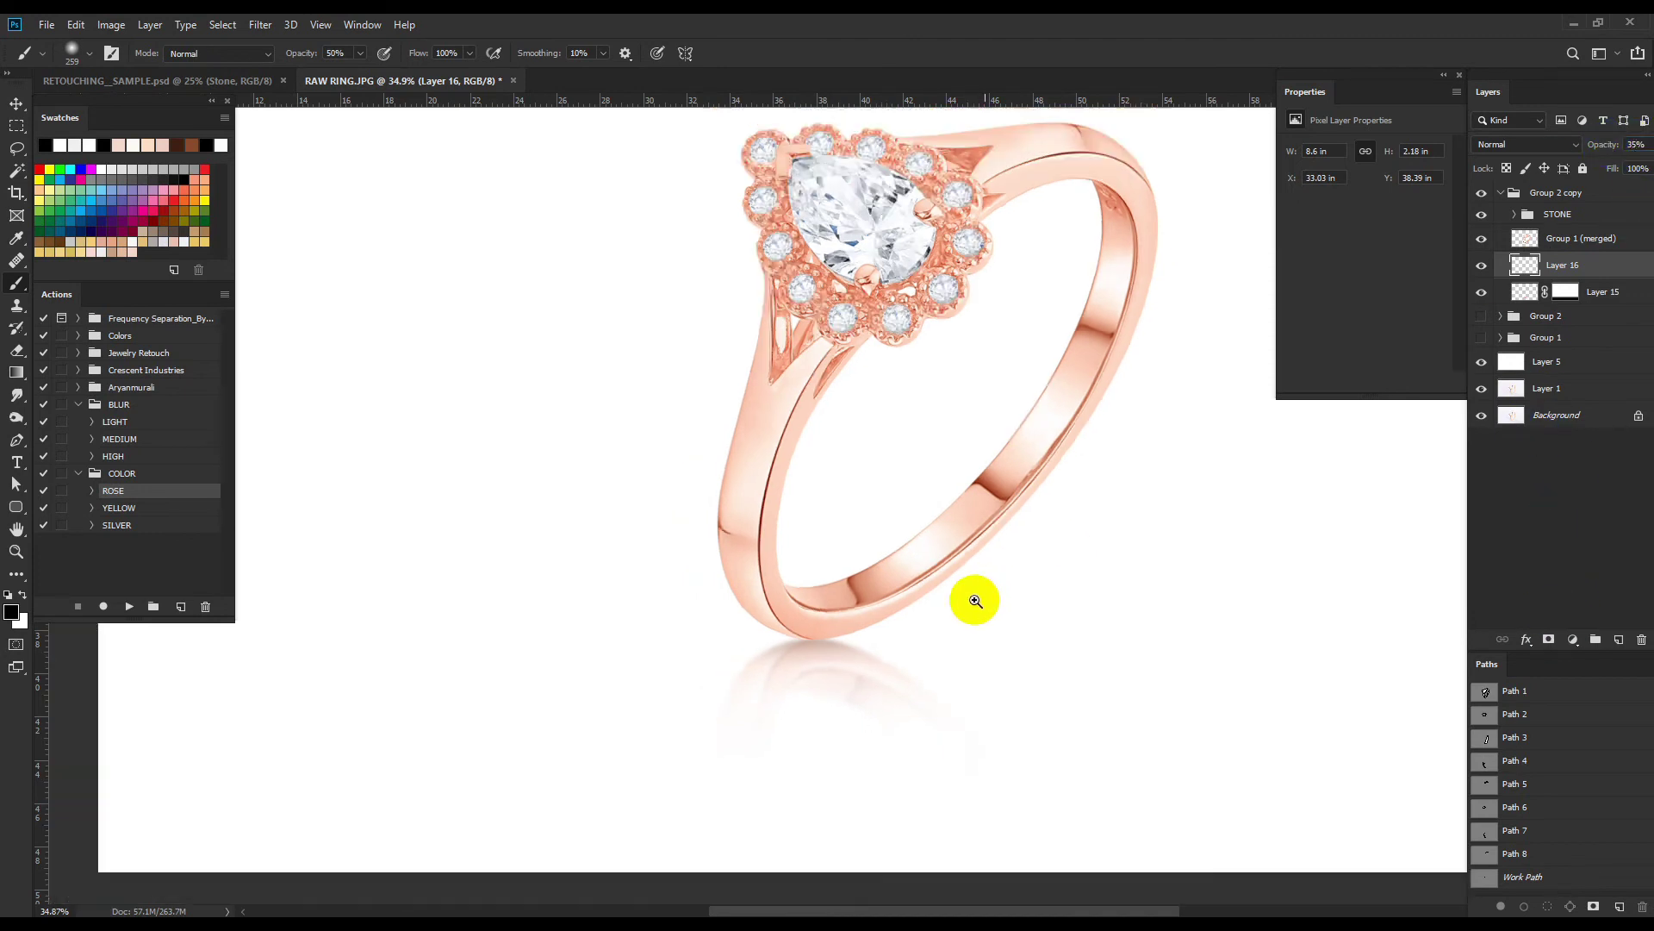
{"action": "left_click", "coordinate": [1502, 197]}
Shift the ring group slightly left and enlarge it to about 108%.
{"action": "key", "text": "ctrl+t"}
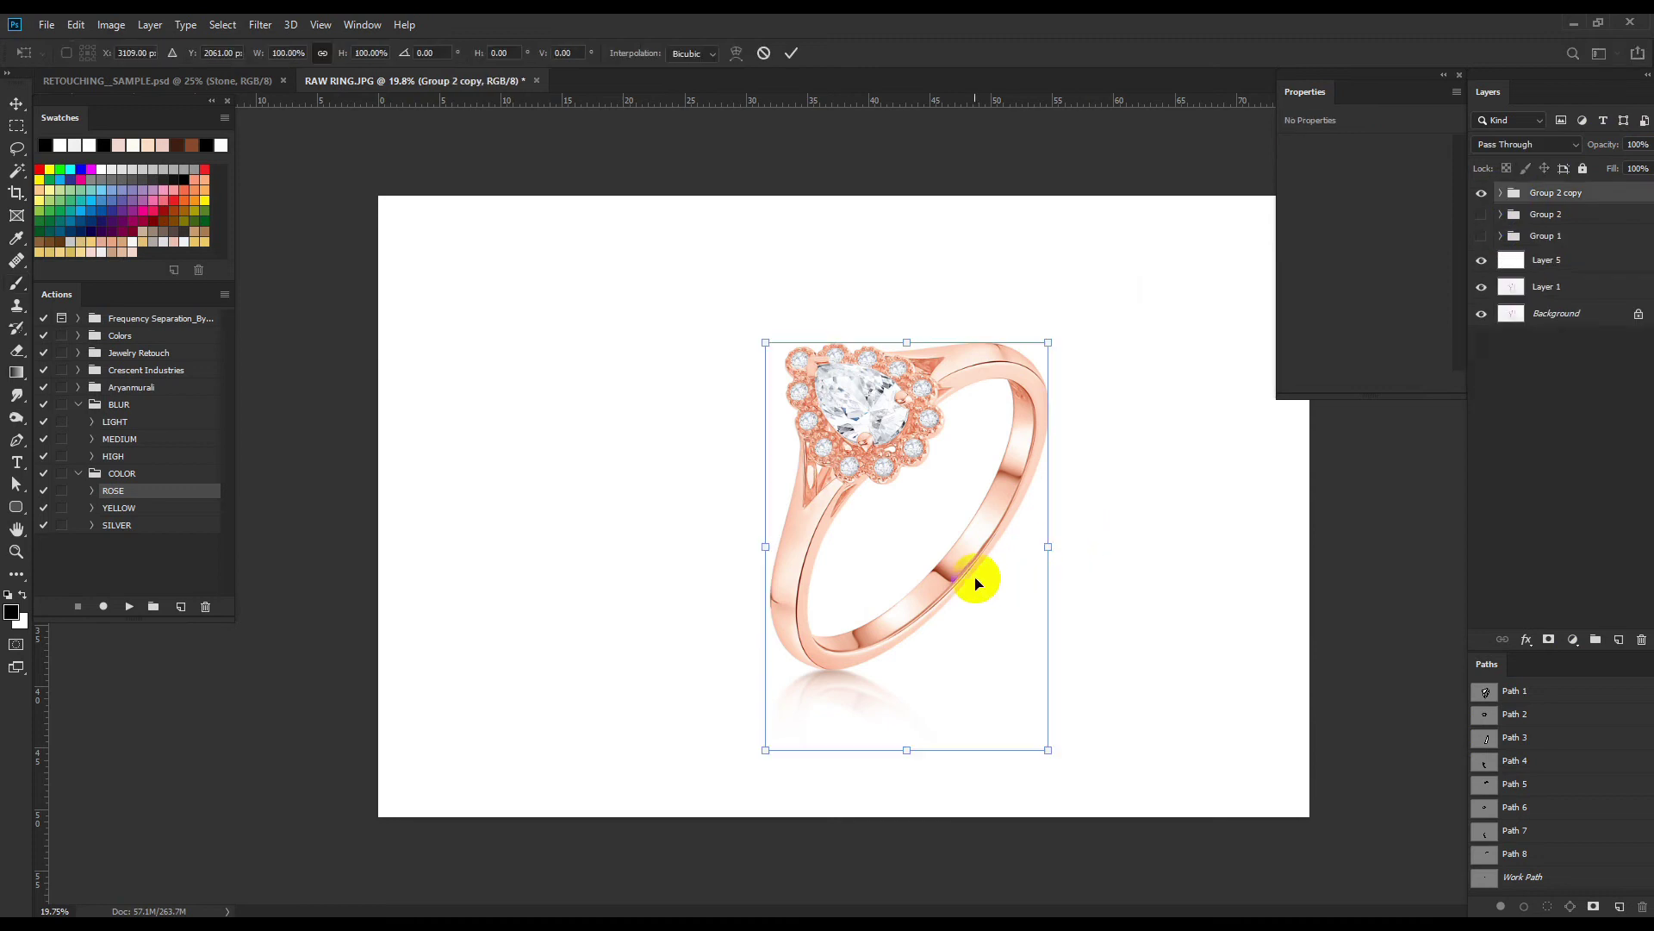
{"action": "left_click_drag", "start_coordinate": [962, 586], "coordinate": [934, 591]}
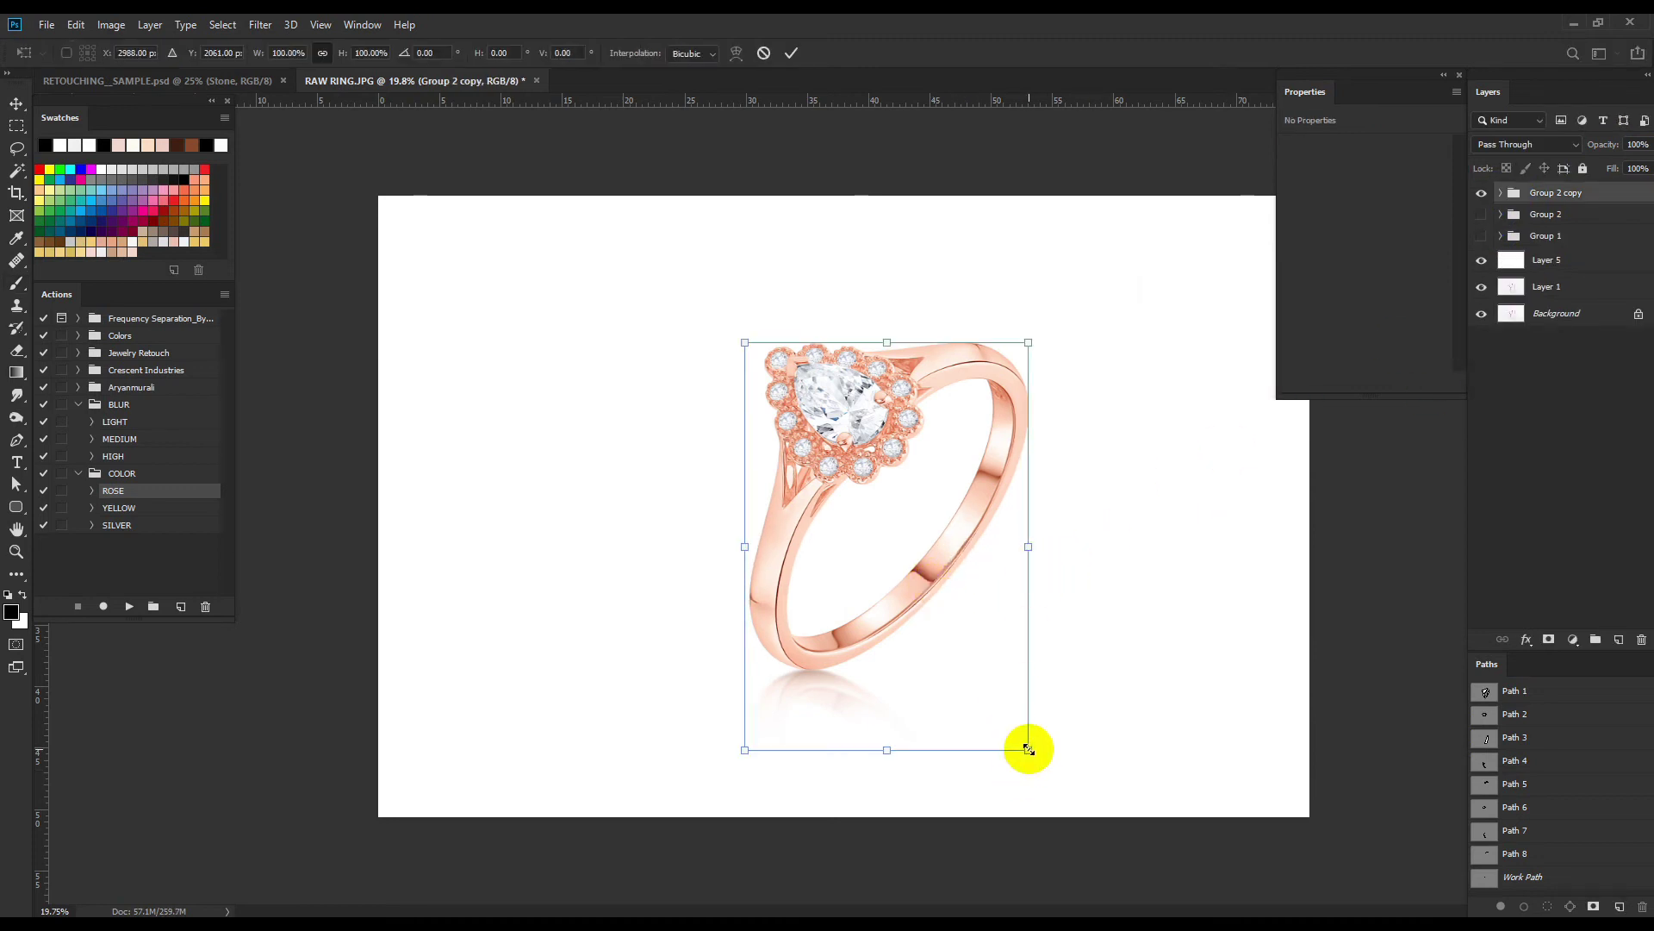
{"action": "left_click_drag", "start_coordinate": [1027, 750], "coordinate": [1038, 765]}
{"action": "key", "text": "Return"}
Duplicate the ring group and recolour the copy to yellow gold.
{"action": "key", "text": "b"}
{"action": "key", "text": "ctrl+j"}
{"action": "left_click", "coordinate": [1501, 192]}
{"action": "left_click", "coordinate": [1540, 244]}
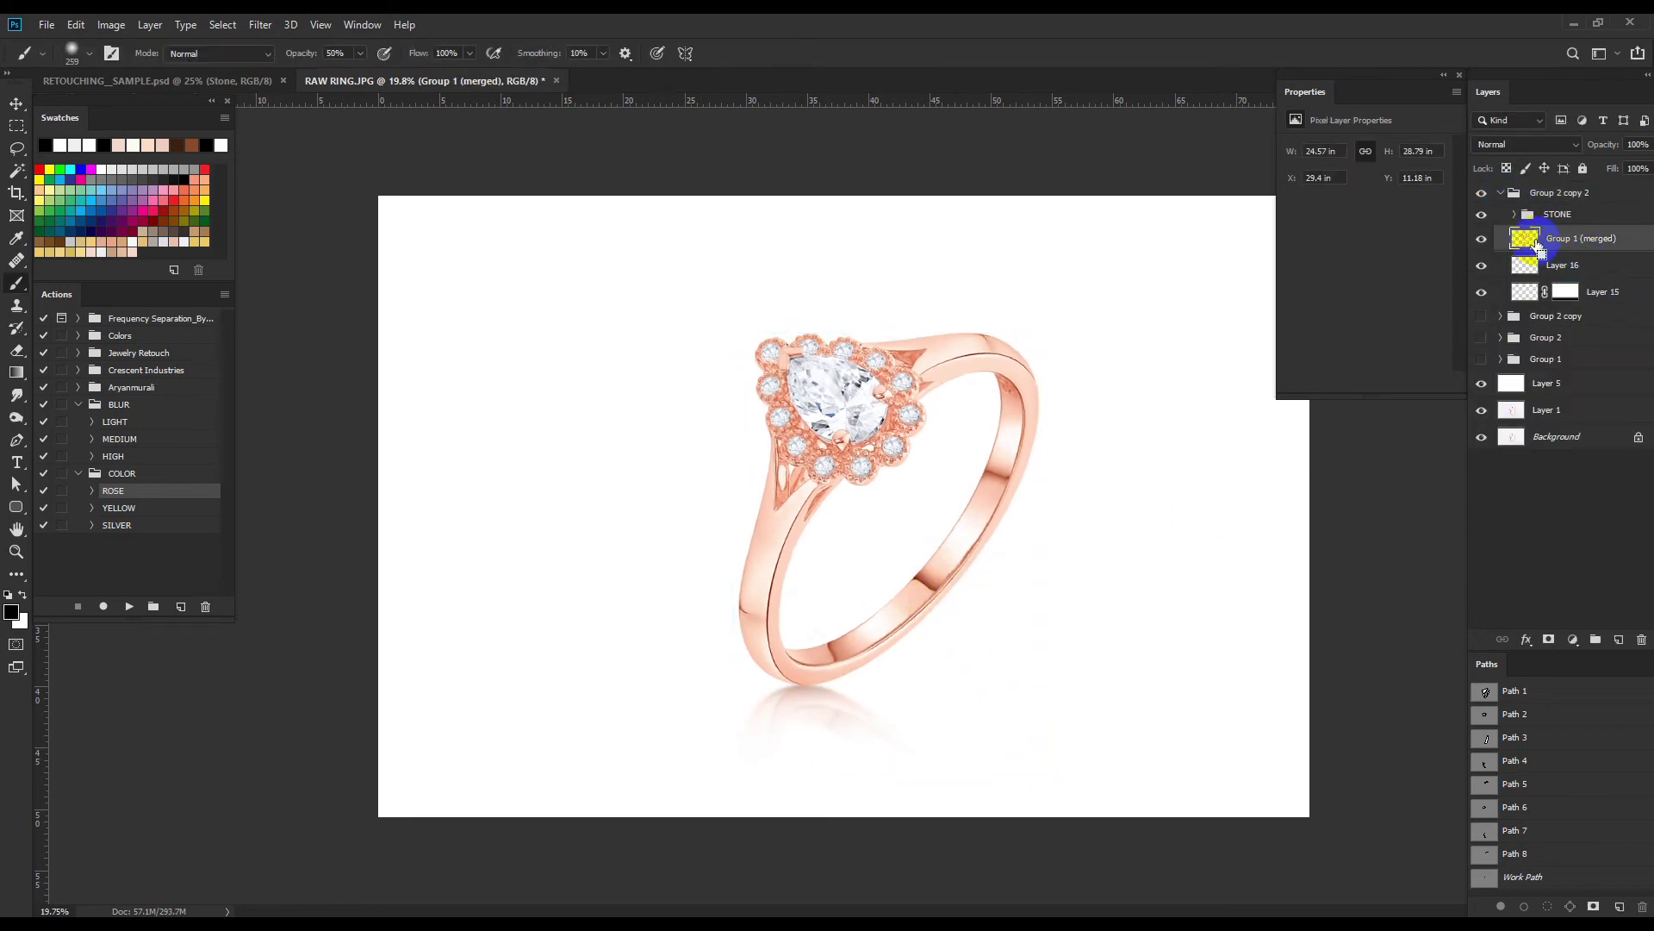
{"action": "left_click", "coordinate": [105, 508]}
{"action": "left_click", "coordinate": [129, 606]}
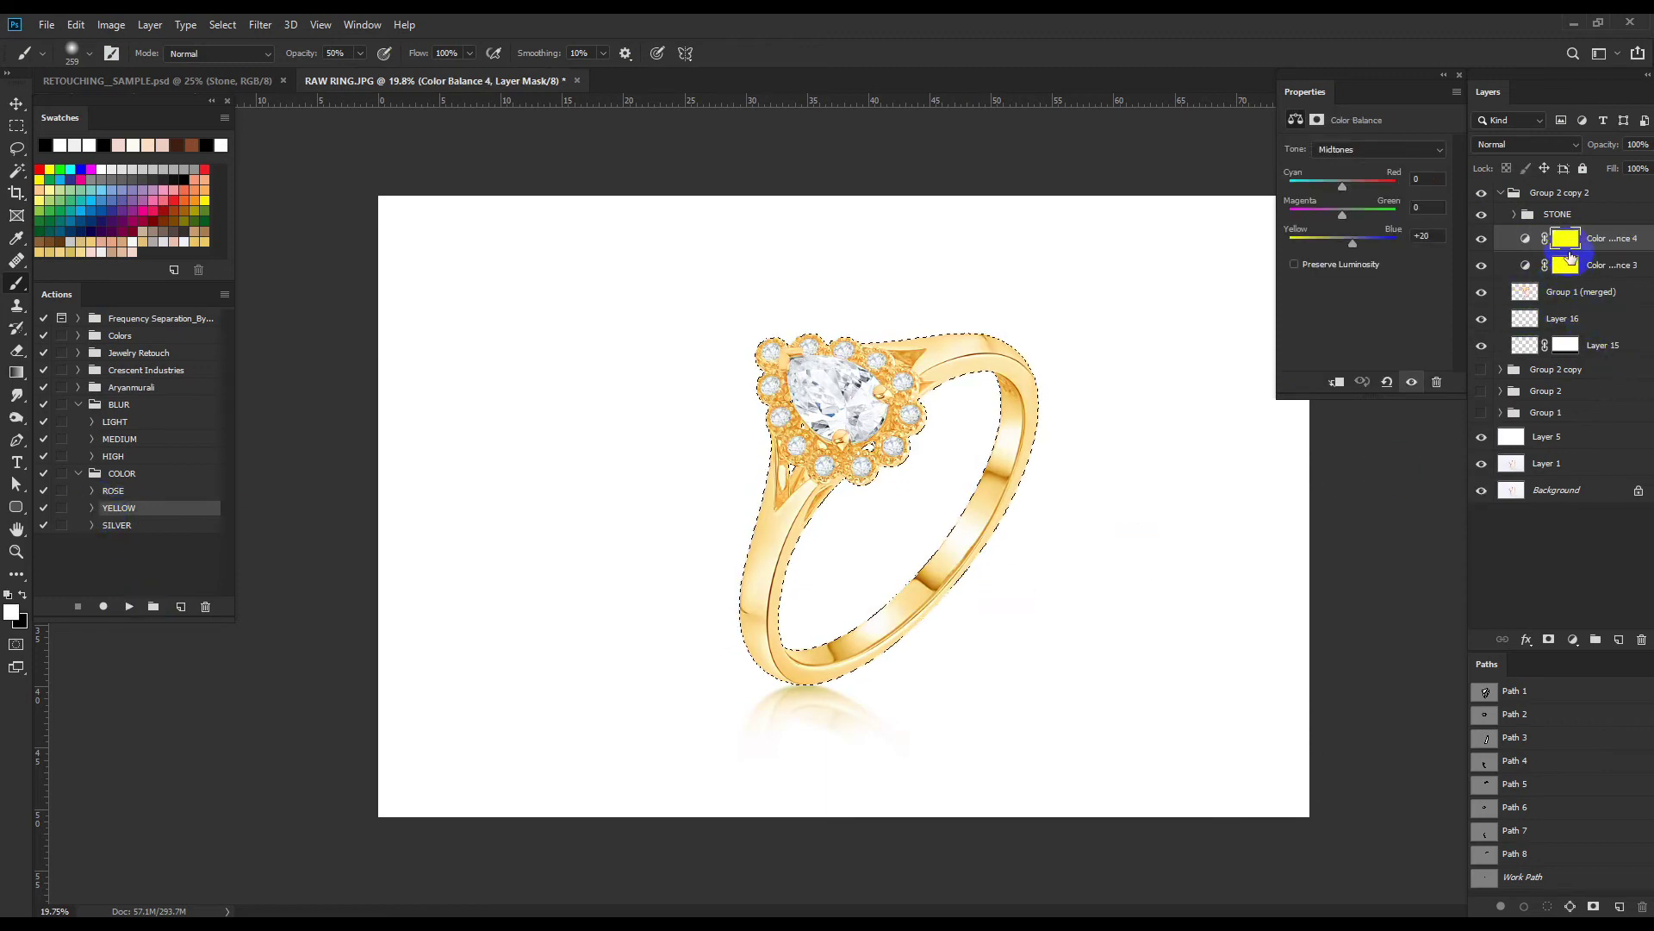
Copy the ring mask to Color Balance 3 and paint the reflection gold at 100% opacity.
{"action": "left_click", "coordinate": [1563, 266]}
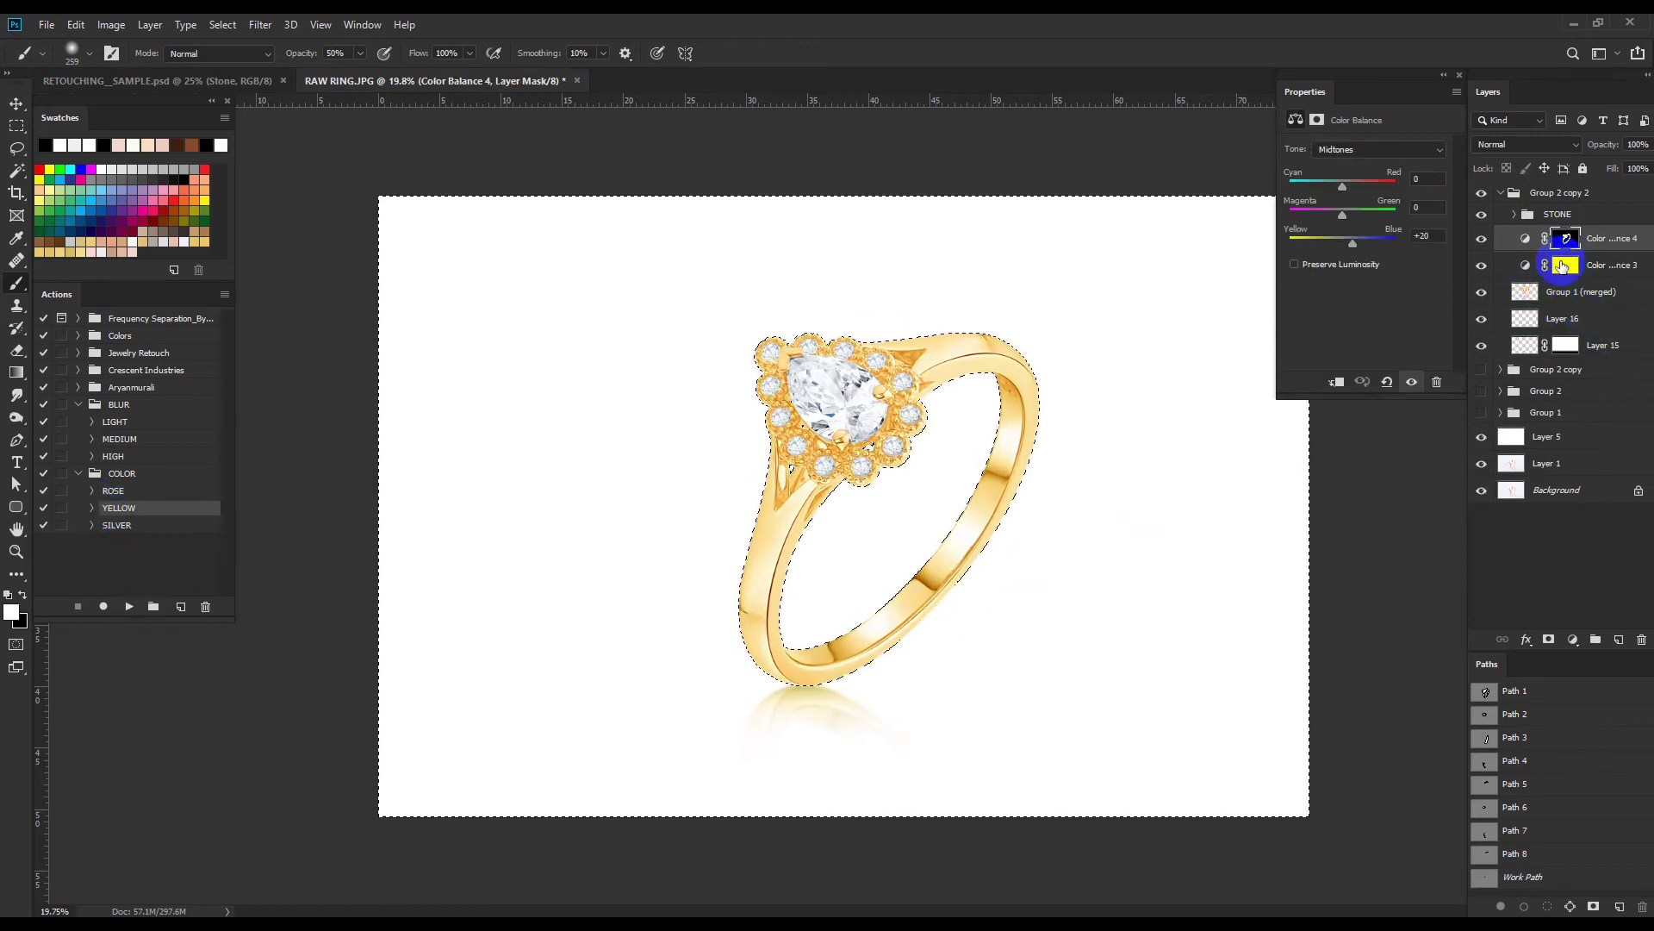
{"action": "left_click_drag", "start_coordinate": [1562, 266], "coordinate": [1568, 271]}
{"action": "scroll", "coordinate": [908, 595], "scroll_direction": "up", "scroll_amount": 5}
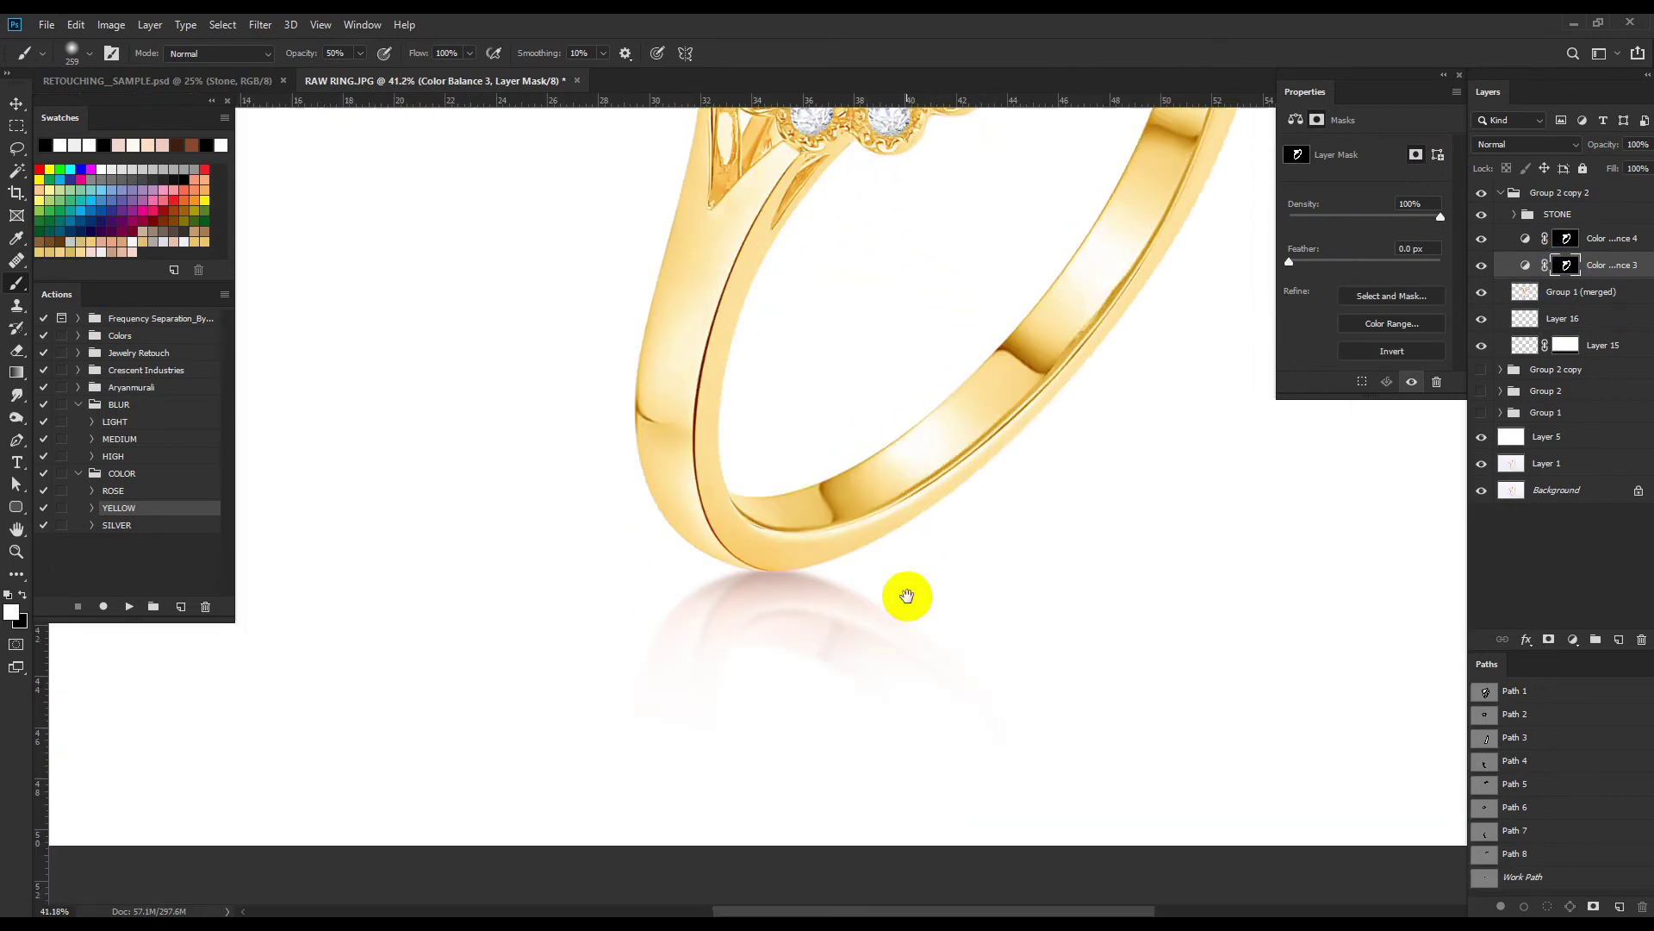
{"action": "key", "text": "0"}
{"action": "mouse_move", "coordinate": [812, 613]}
{"action": "left_mouse_down"}
{"action": "mouse_move", "coordinate": [716, 613]}
{"action": "mouse_move", "coordinate": [961, 689]}
{"action": "mouse_move", "coordinate": [677, 654]}
{"action": "mouse_move", "coordinate": [916, 660]}
{"action": "mouse_move", "coordinate": [705, 657]}
{"action": "mouse_move", "coordinate": [700, 701]}
{"action": "left_mouse_up"}
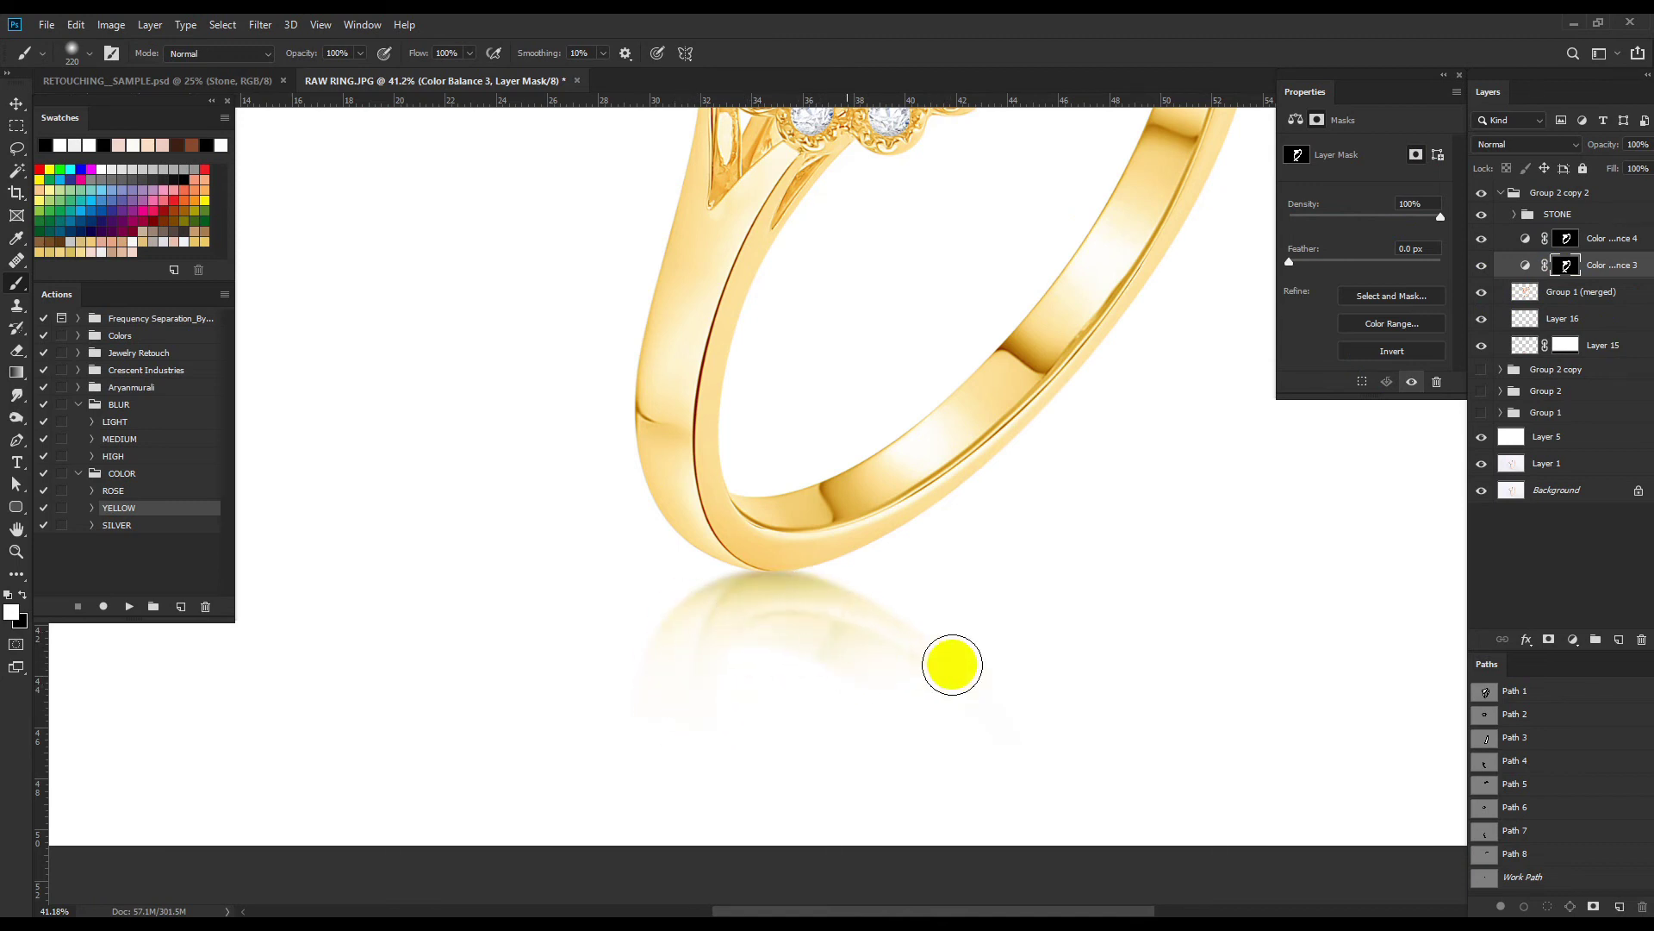
{"action": "scroll", "coordinate": [952, 665], "scroll_direction": "down", "scroll_amount": 5}
{"action": "left_click", "coordinate": [1502, 194]}
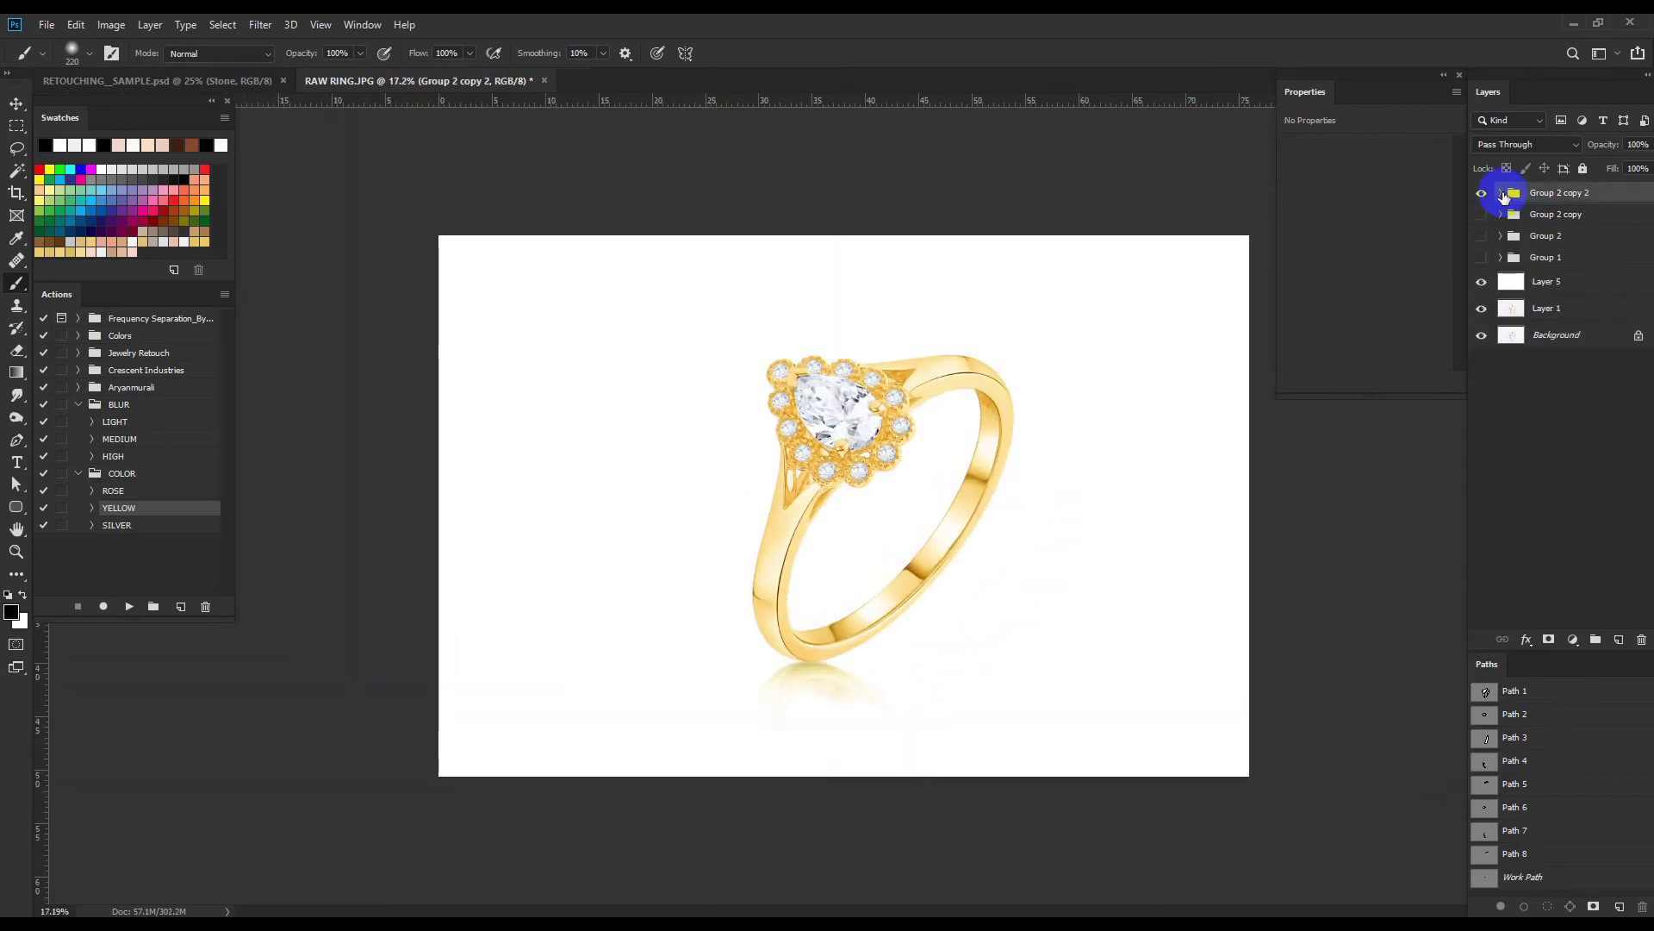
Duplicate the group, delete the Color Balance layers, run SILVER and paint the reflection grey.
{"action": "key", "text": "ctrl+j"}
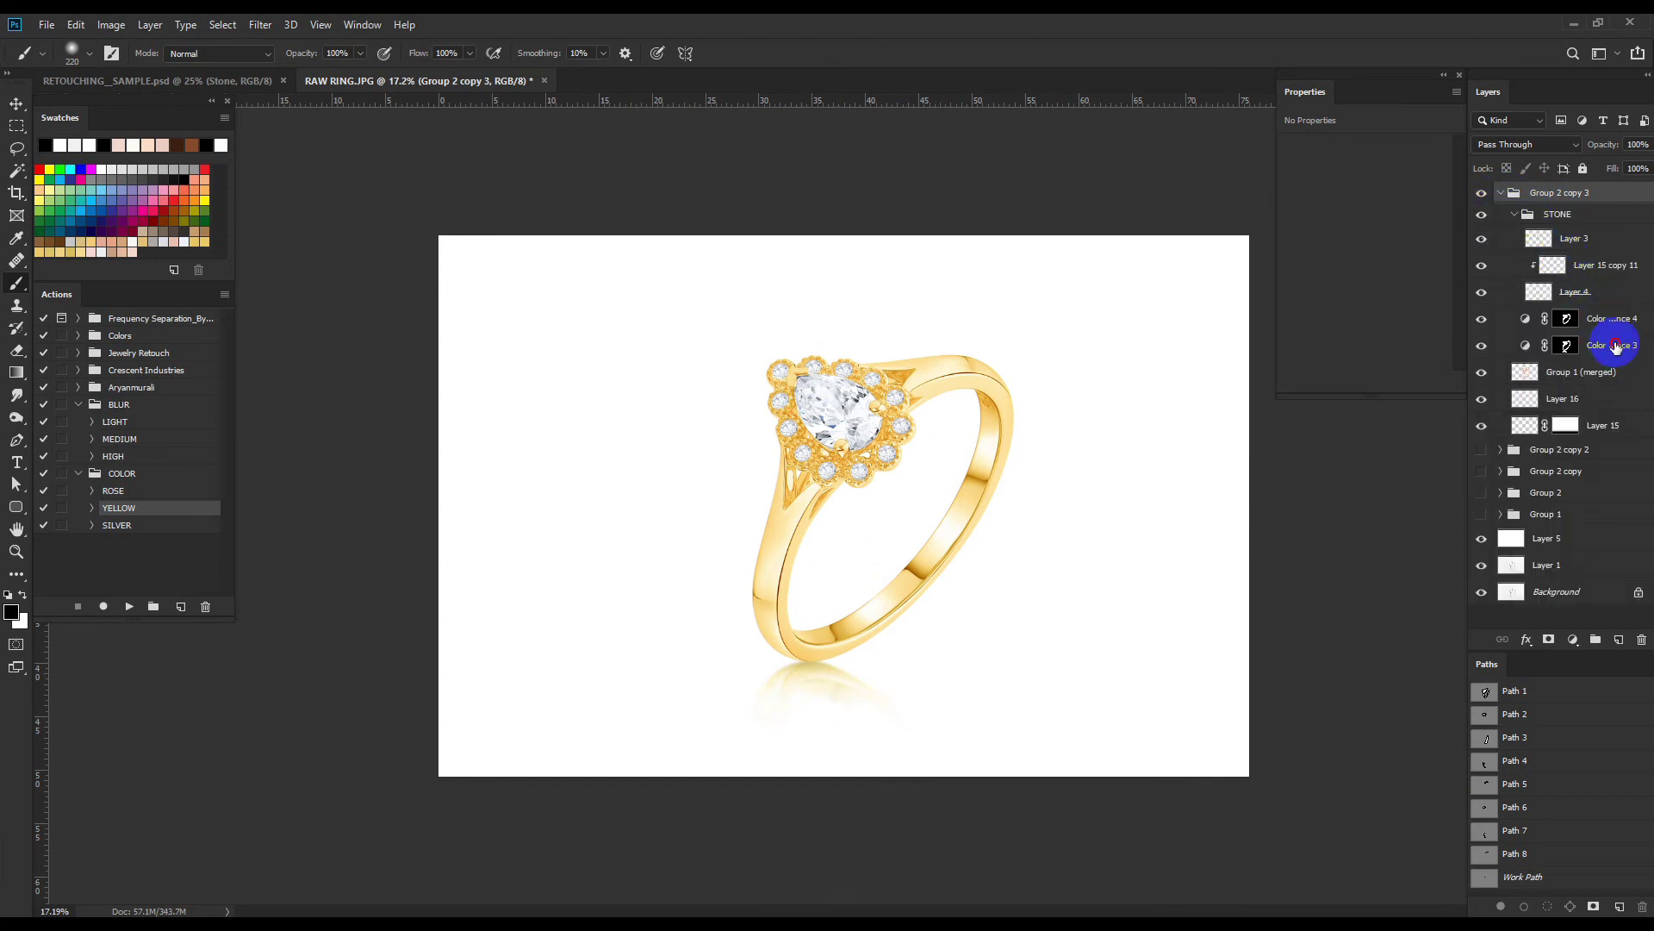
{"action": "left_click", "coordinate": [1617, 346]}
{"action": "key", "text": "Delete"}
{"action": "left_click", "coordinate": [166, 524]}
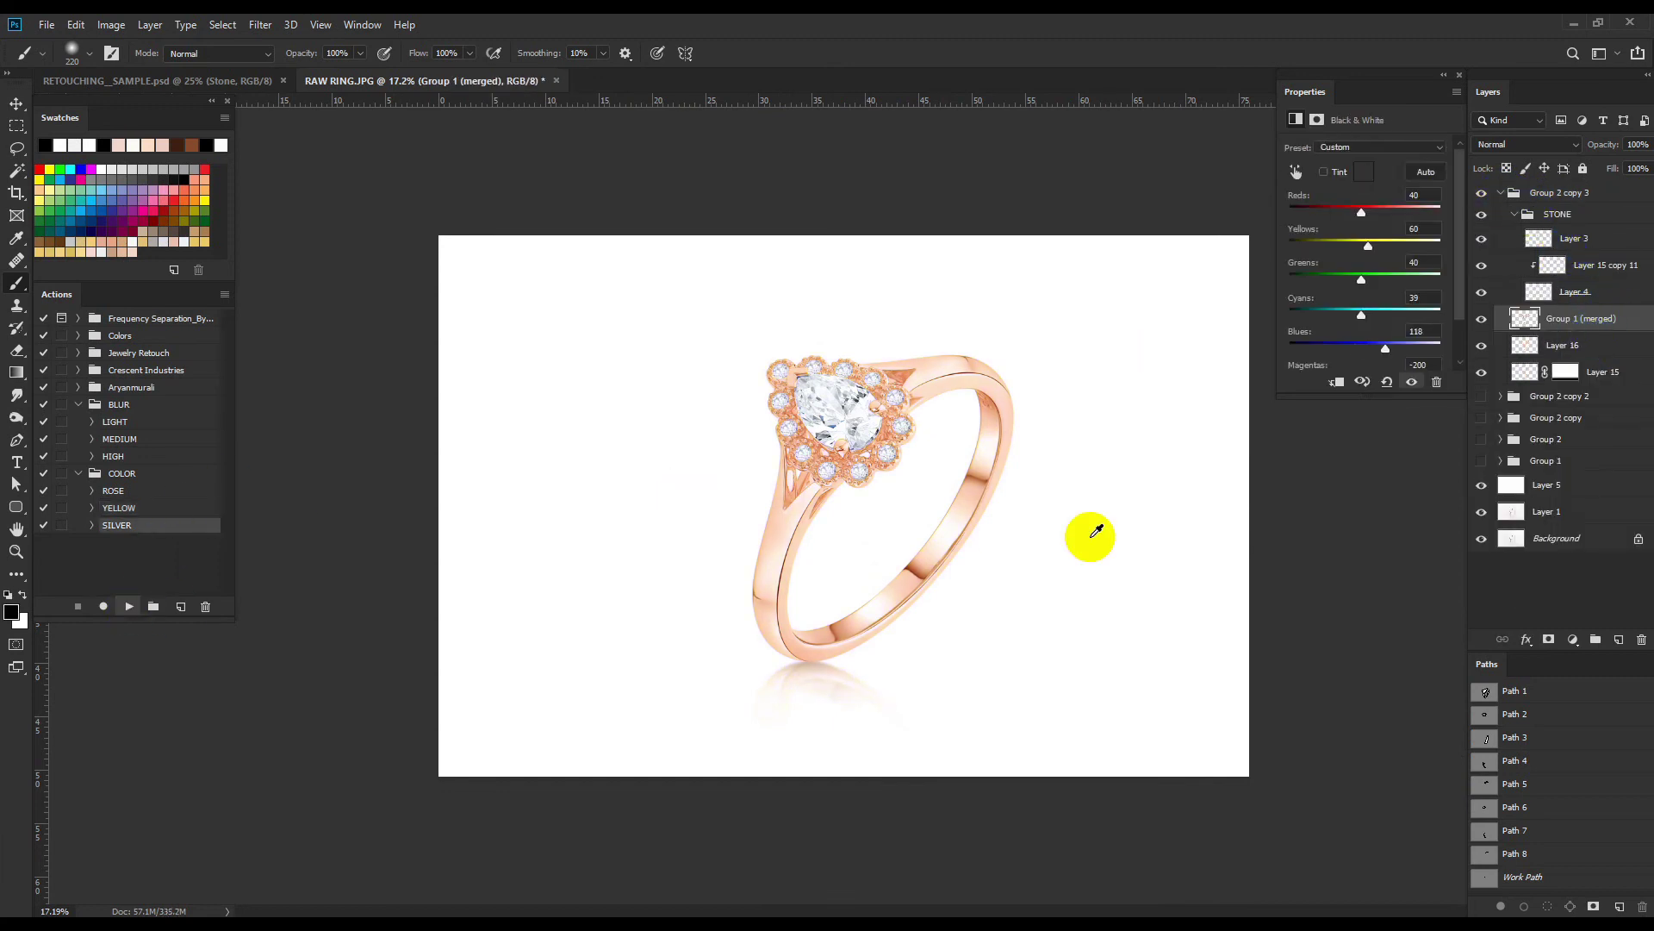
{"action": "left_click_drag", "start_coordinate": [1531, 405], "coordinate": [1580, 377]}
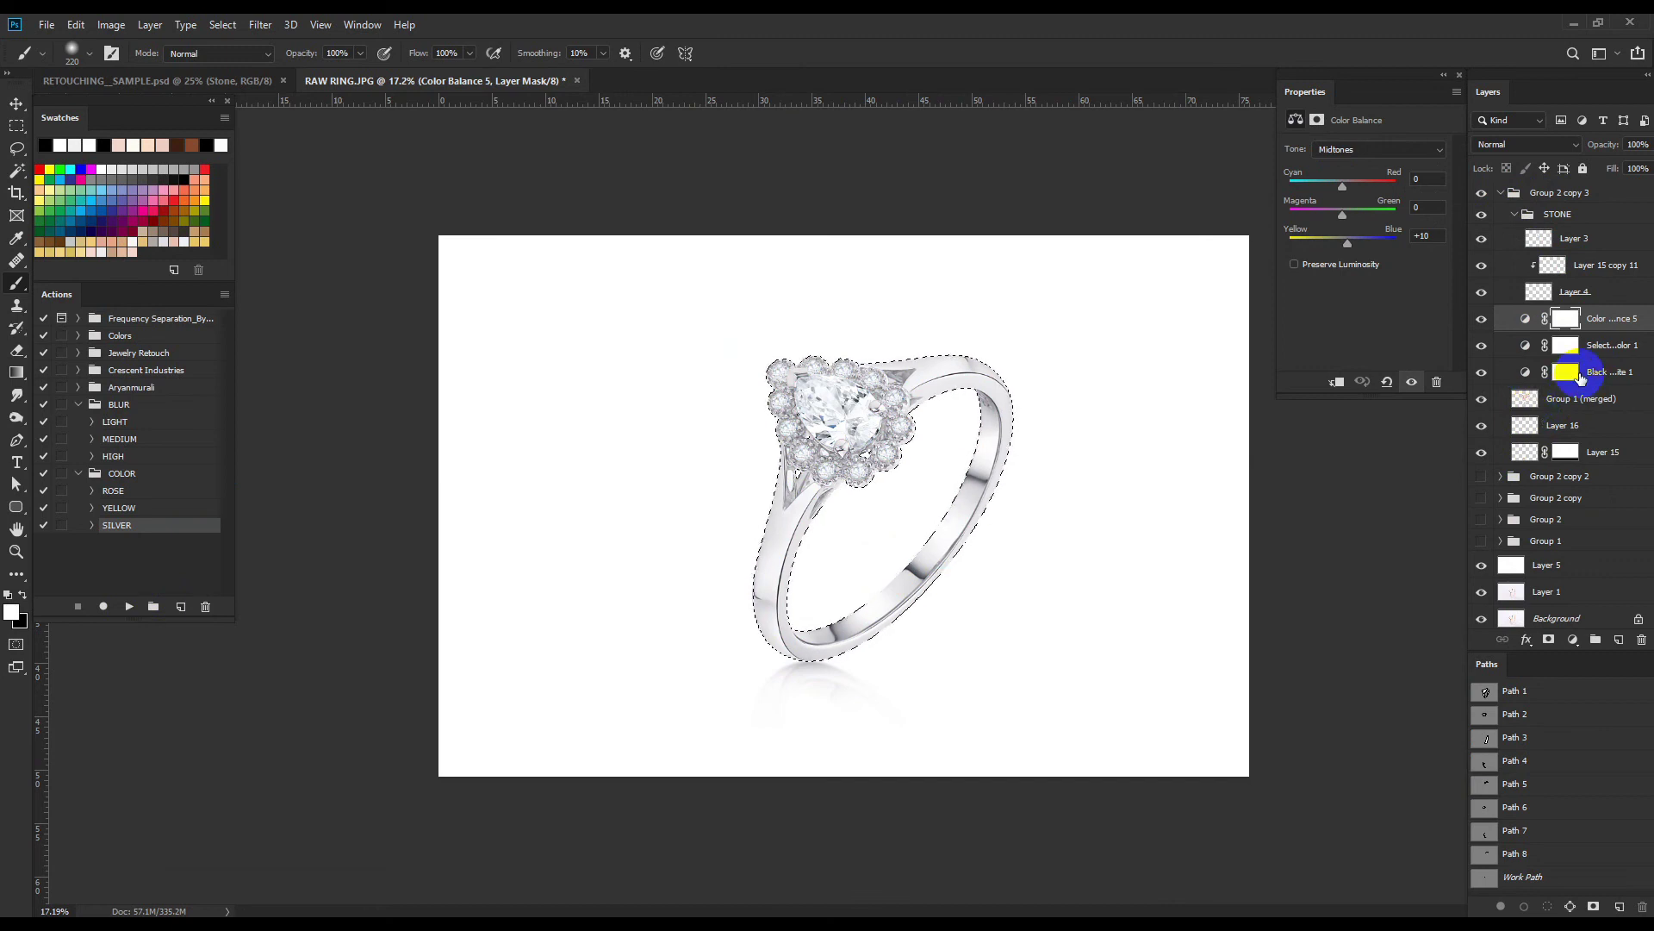
{"action": "left_click", "coordinate": [1573, 347]}
{"action": "left_click", "coordinate": [1566, 372]}
{"action": "scroll", "coordinate": [870, 707], "scroll_direction": "up", "scroll_amount": 3}
{"action": "mouse_move", "coordinate": [870, 707]}
{"action": "left_mouse_down"}
{"action": "mouse_move", "coordinate": [860, 618]}
{"action": "mouse_move", "coordinate": [1060, 598]}
{"action": "mouse_move", "coordinate": [798, 535]}
{"action": "mouse_move", "coordinate": [978, 601]}
{"action": "left_mouse_up"}
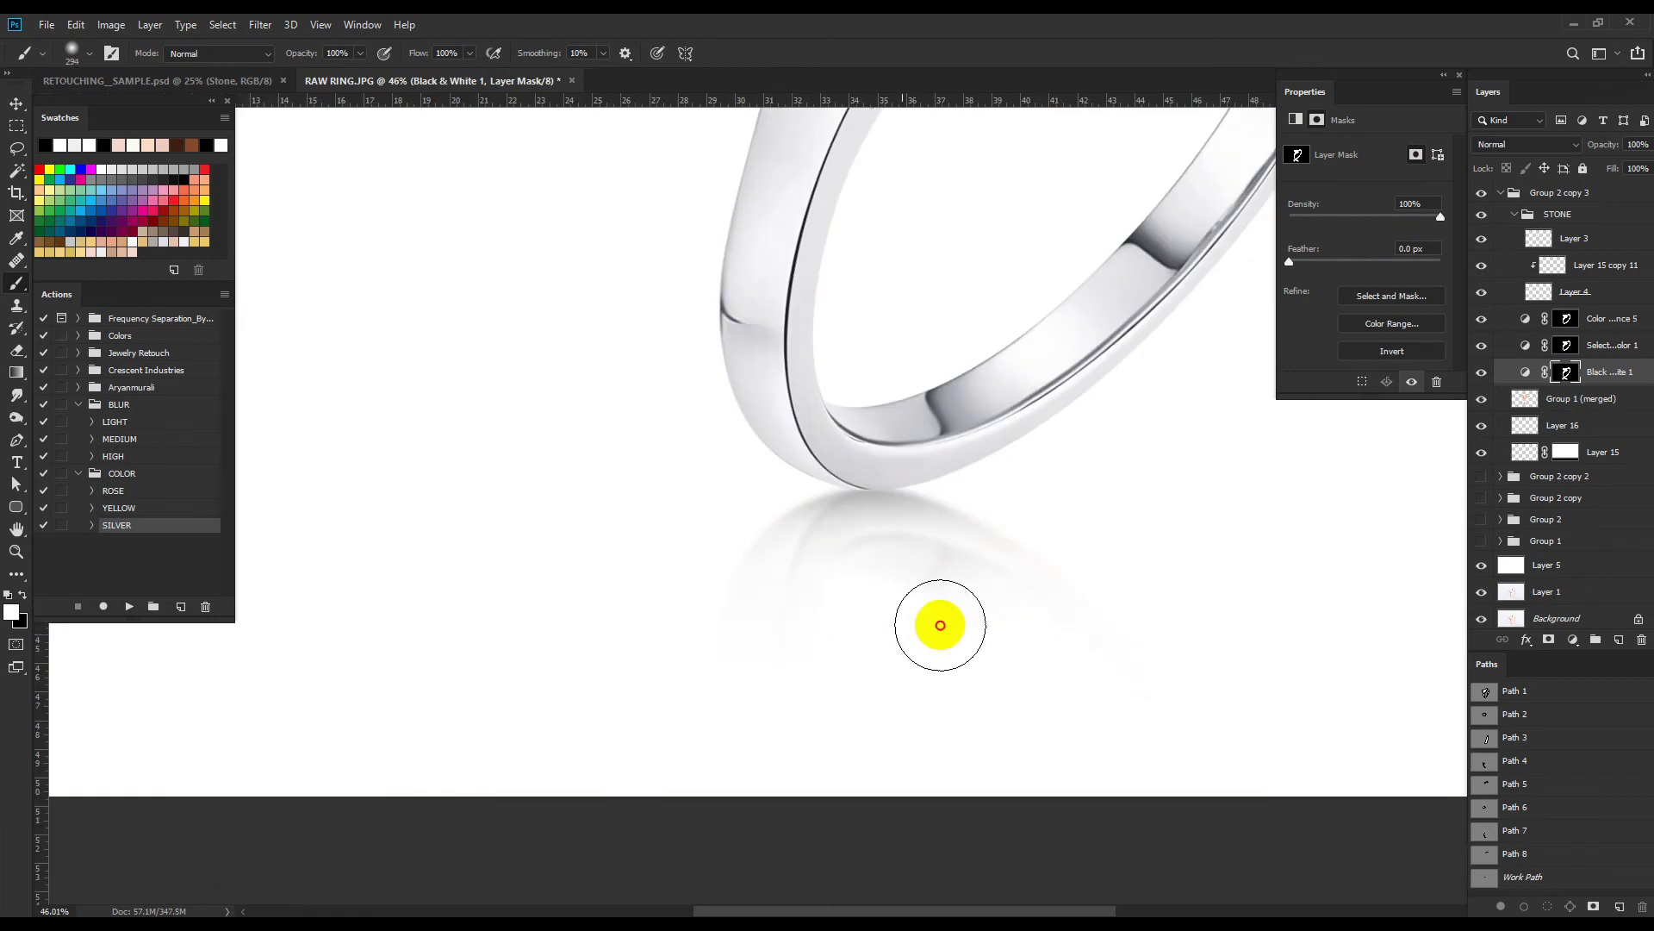
Brighten the silver ring with a Levels adjustment set to input 8–243.
{"action": "key", "text": "ctrl+0"}
{"action": "left_click", "coordinate": [1527, 400]}
{"action": "left_click", "coordinate": [1573, 639]}
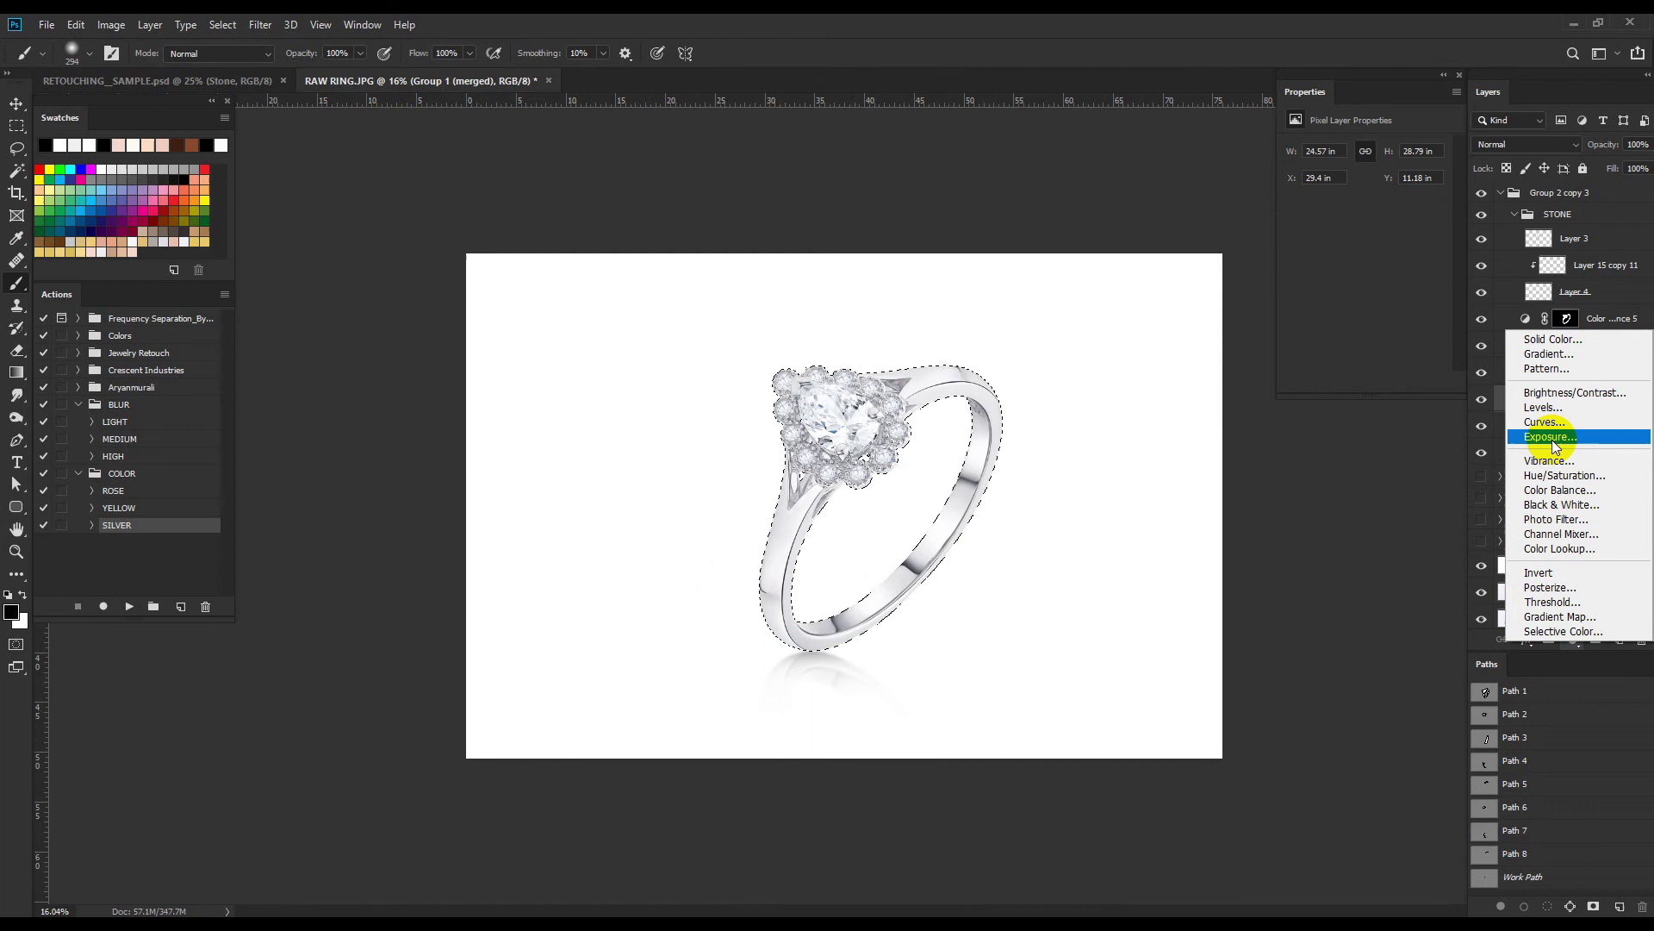
{"action": "left_click", "coordinate": [1551, 410]}
{"action": "key", "text": "ctrl+0"}
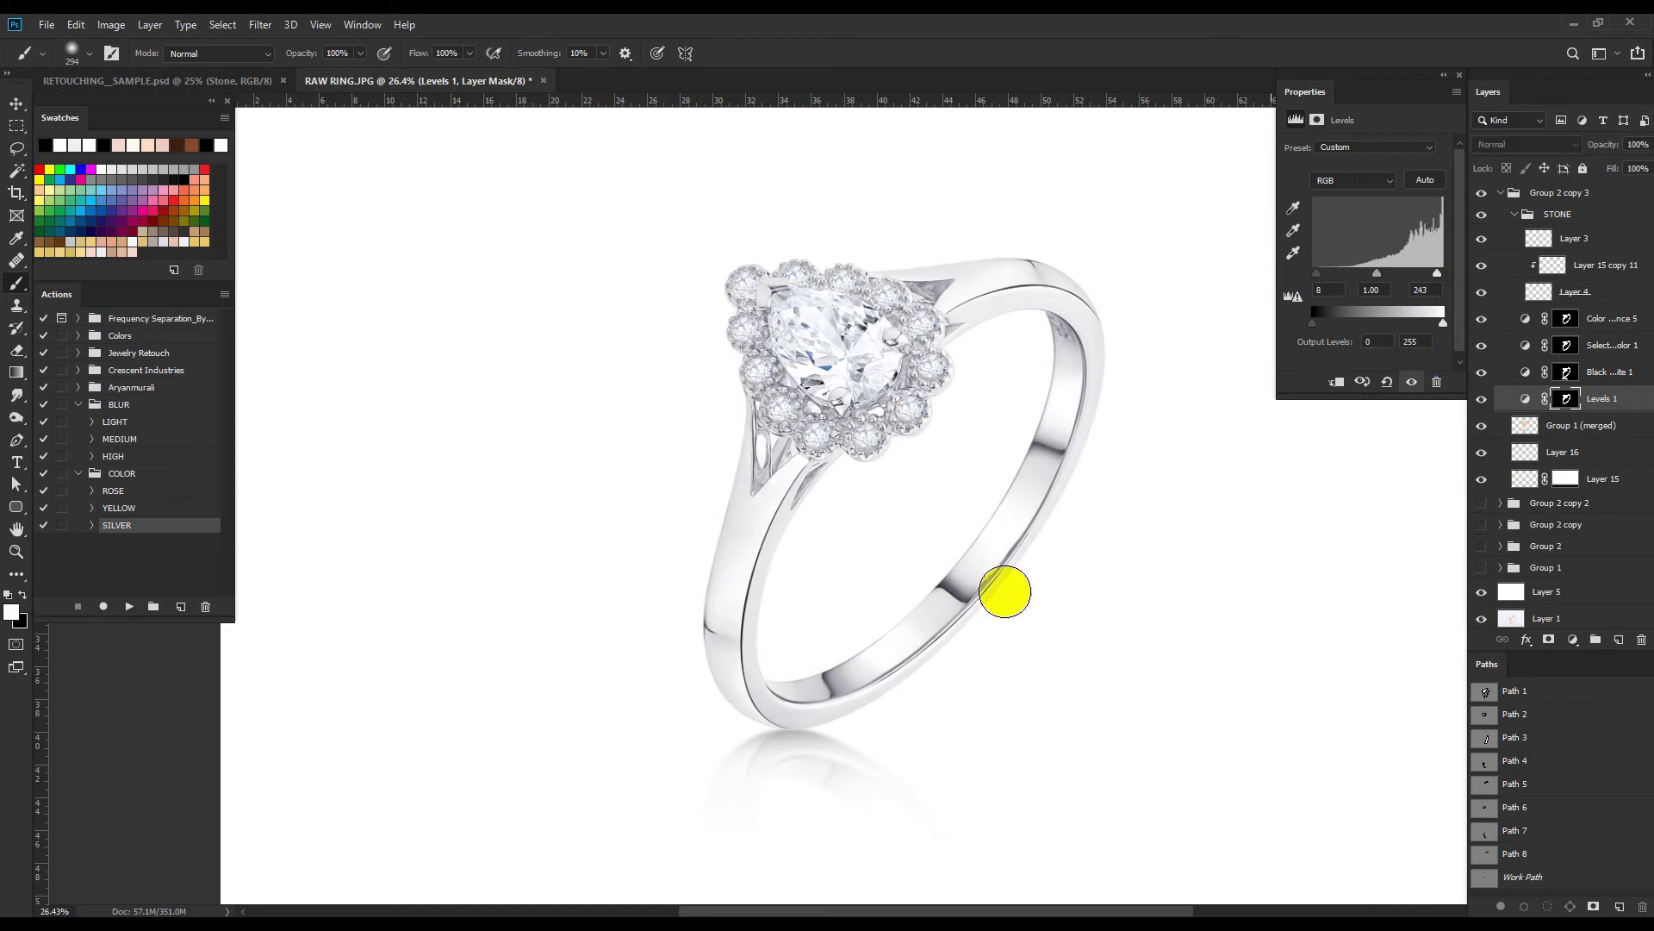
{"action": "scroll", "coordinate": [1005, 592], "scroll_direction": "down", "scroll_amount": 2}
Toggle visibility of Group 2 copy 3, copy 2 and copy to compare white, yellow and rose gold.
{"action": "left_click", "coordinate": [1503, 195]}
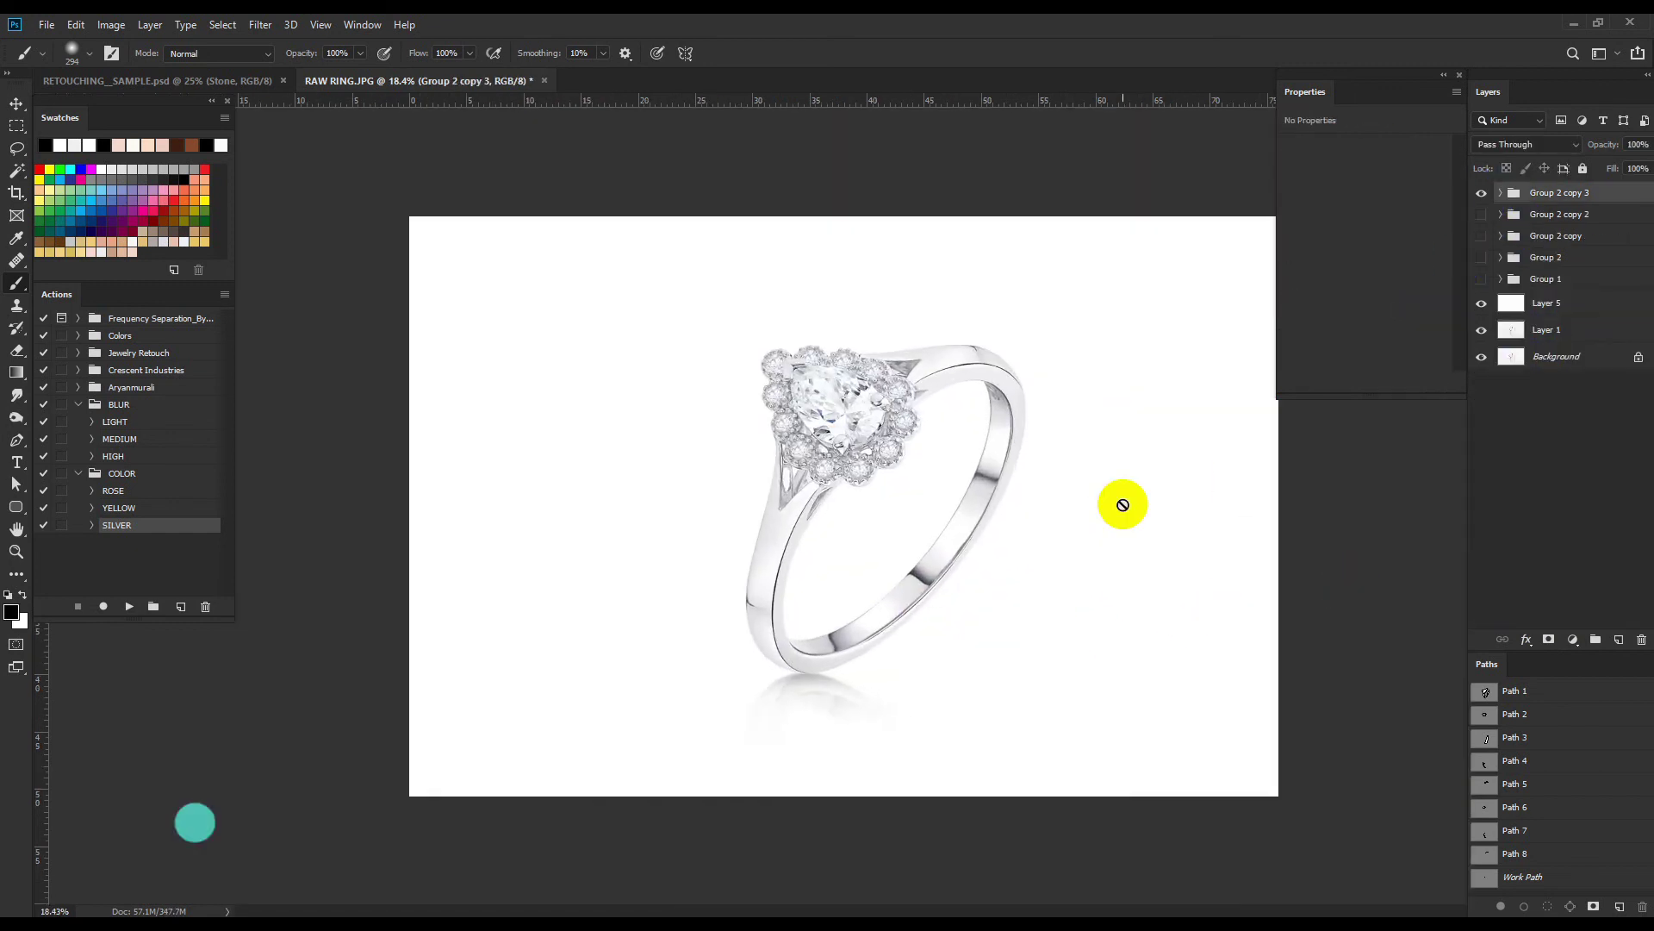
{"action": "scroll", "coordinate": [1122, 505], "scroll_direction": "down", "scroll_amount": 1}
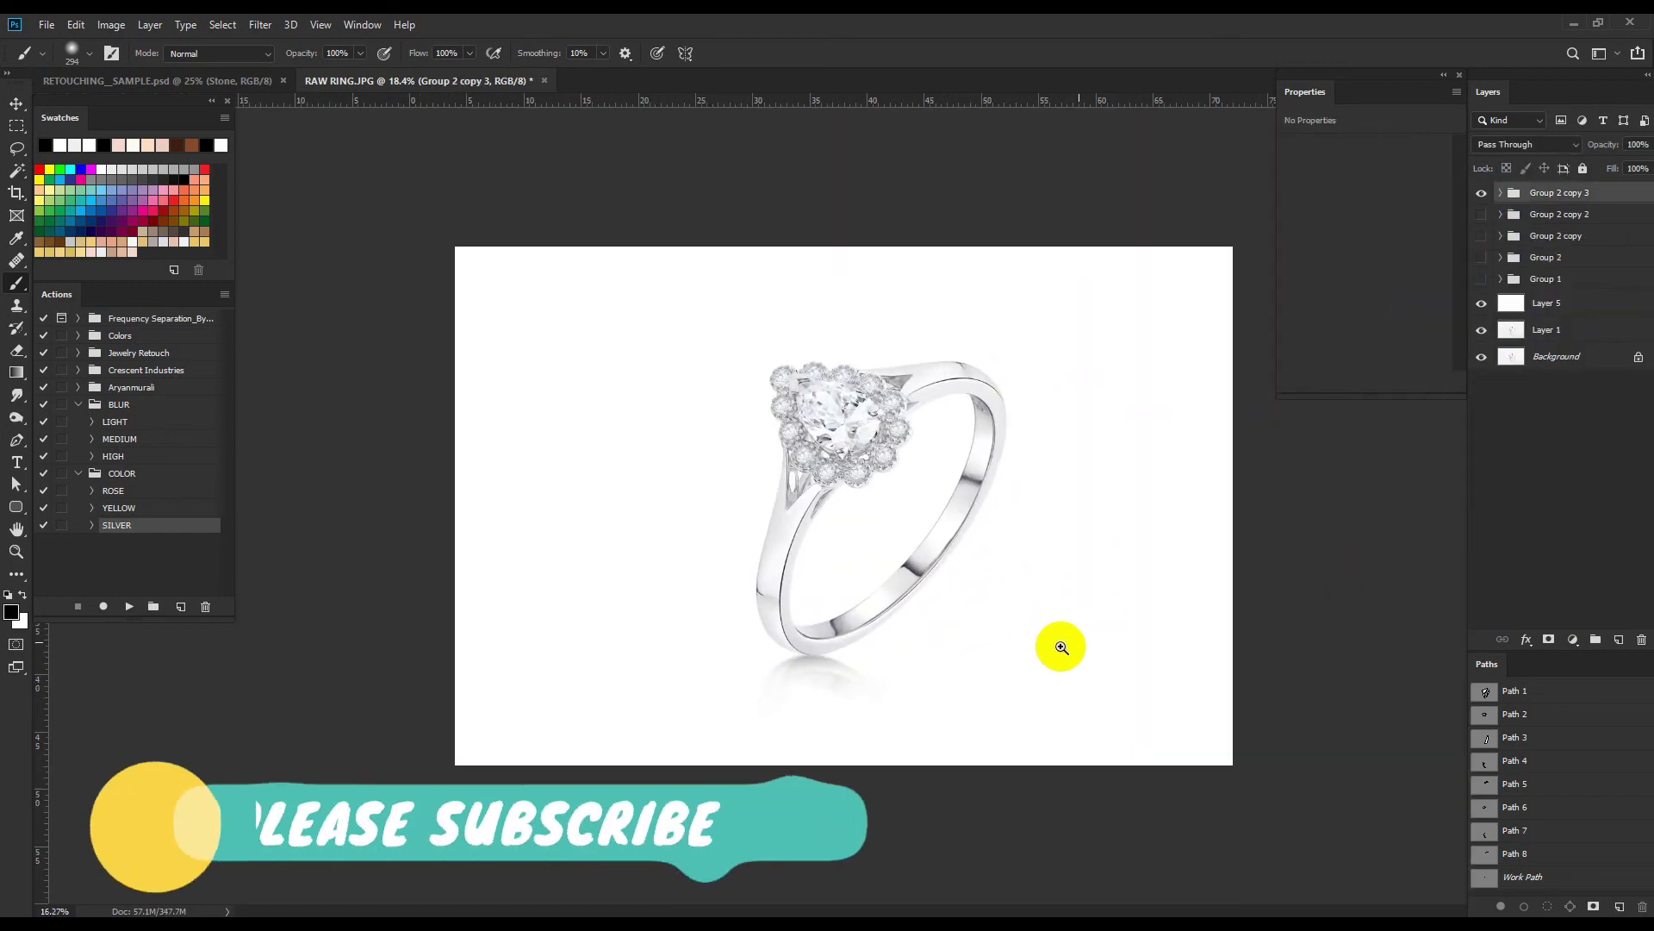
{"action": "left_click", "coordinate": [1481, 194]}
{"action": "left_click", "coordinate": [1482, 216]}
{"action": "left_click", "coordinate": [1483, 215]}
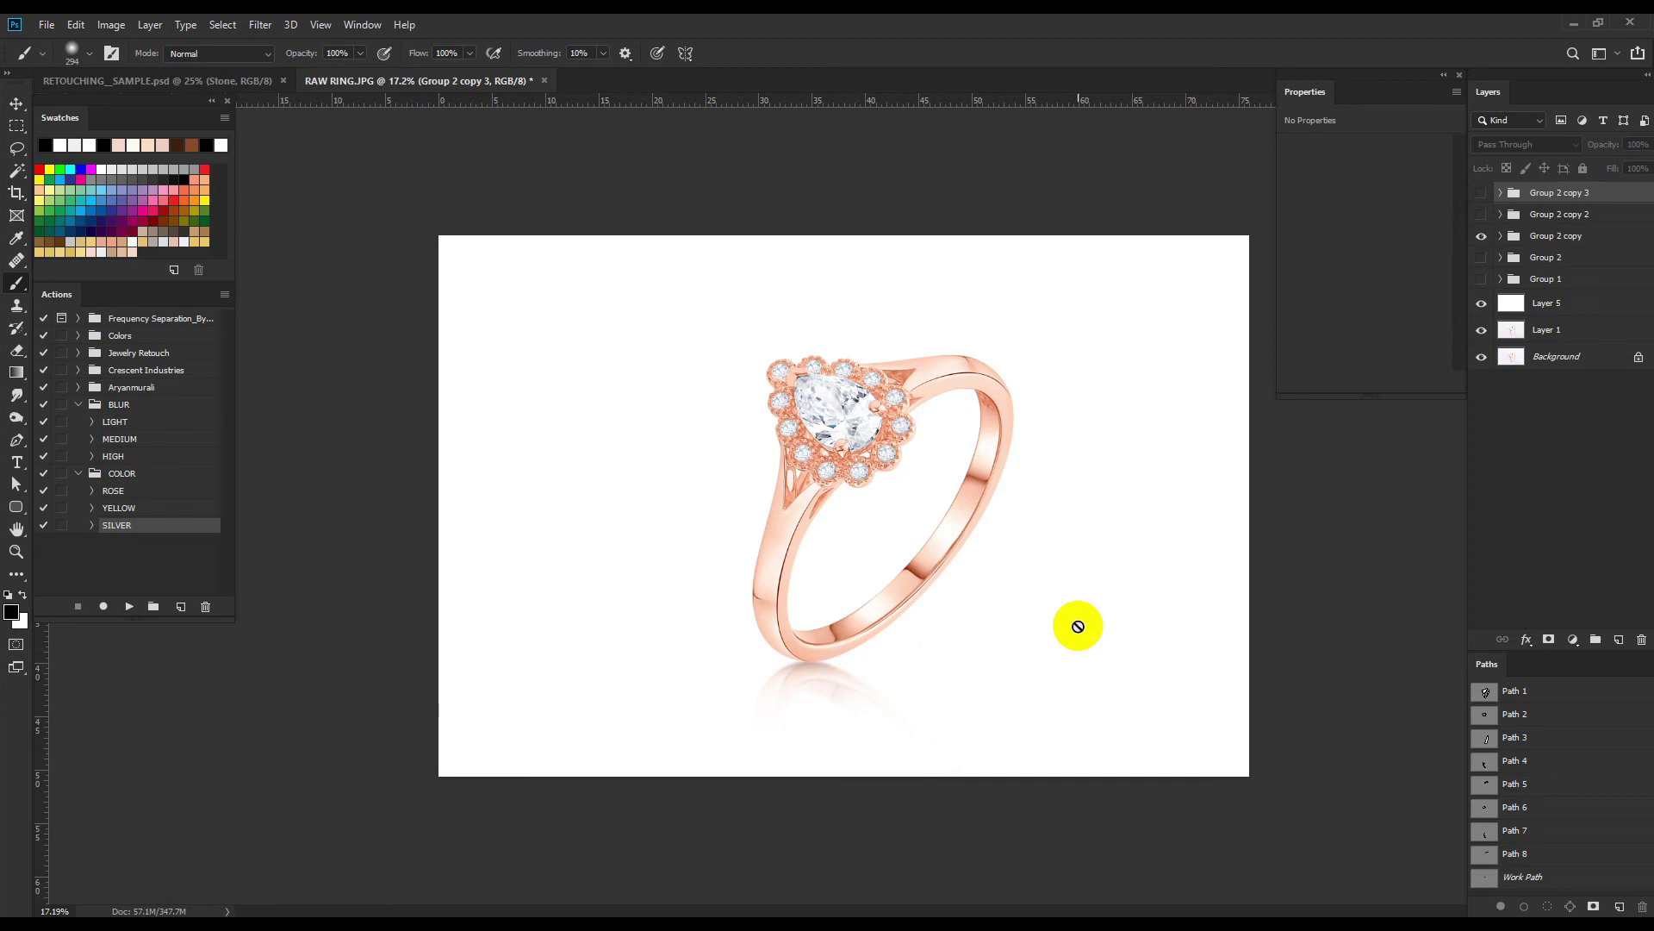
{"action": "left_click", "coordinate": [1483, 358]}
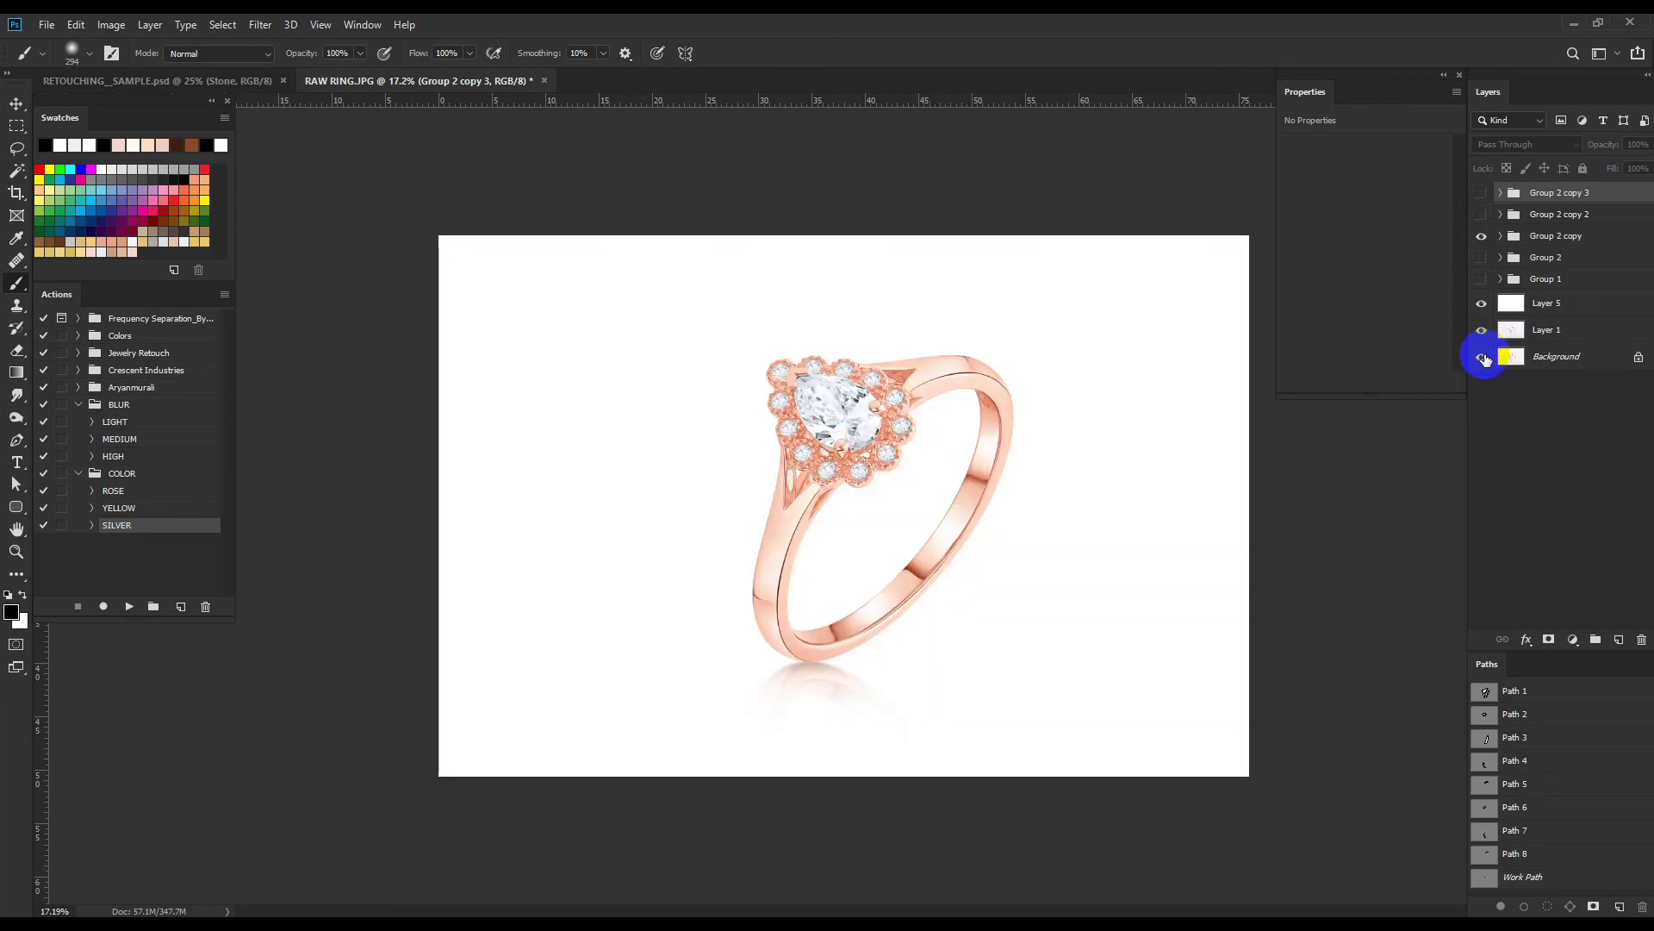
{"action": "left_click", "coordinate": [1481, 193]}
Move the white gold ring to the right and the rose gold ring to the left.
{"action": "key", "text": "ctrl+t"}
{"action": "left_click_drag", "start_coordinate": [962, 518], "coordinate": [1148, 506]}
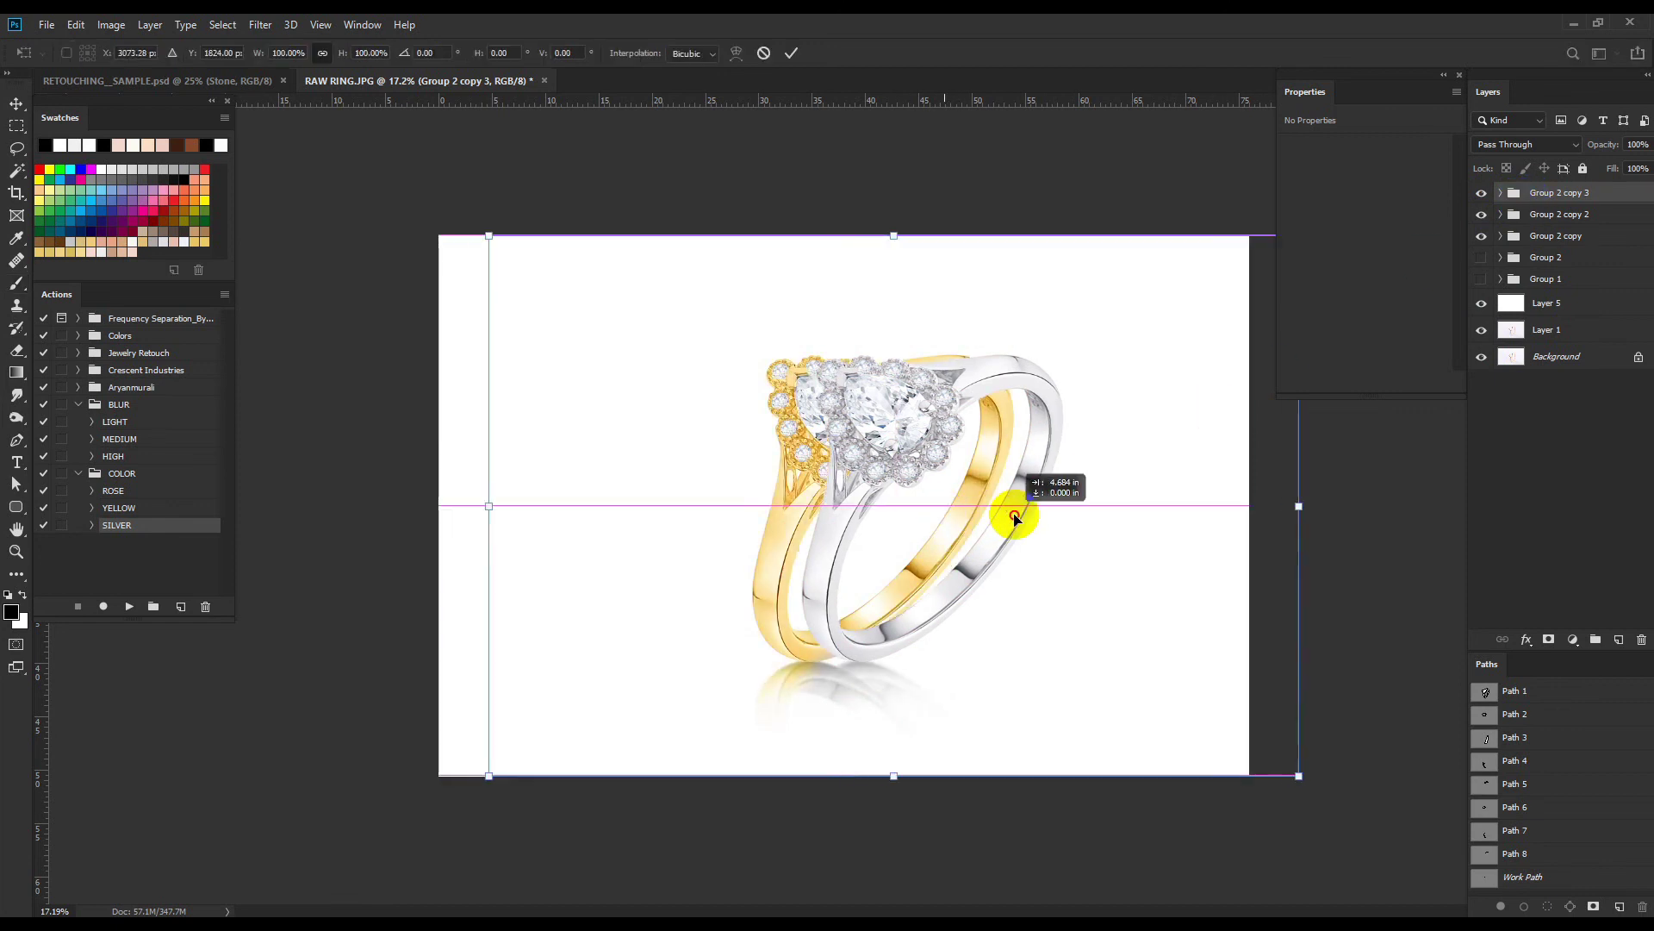
{"action": "key", "text": "Return"}
{"action": "left_click", "coordinate": [1543, 233]}
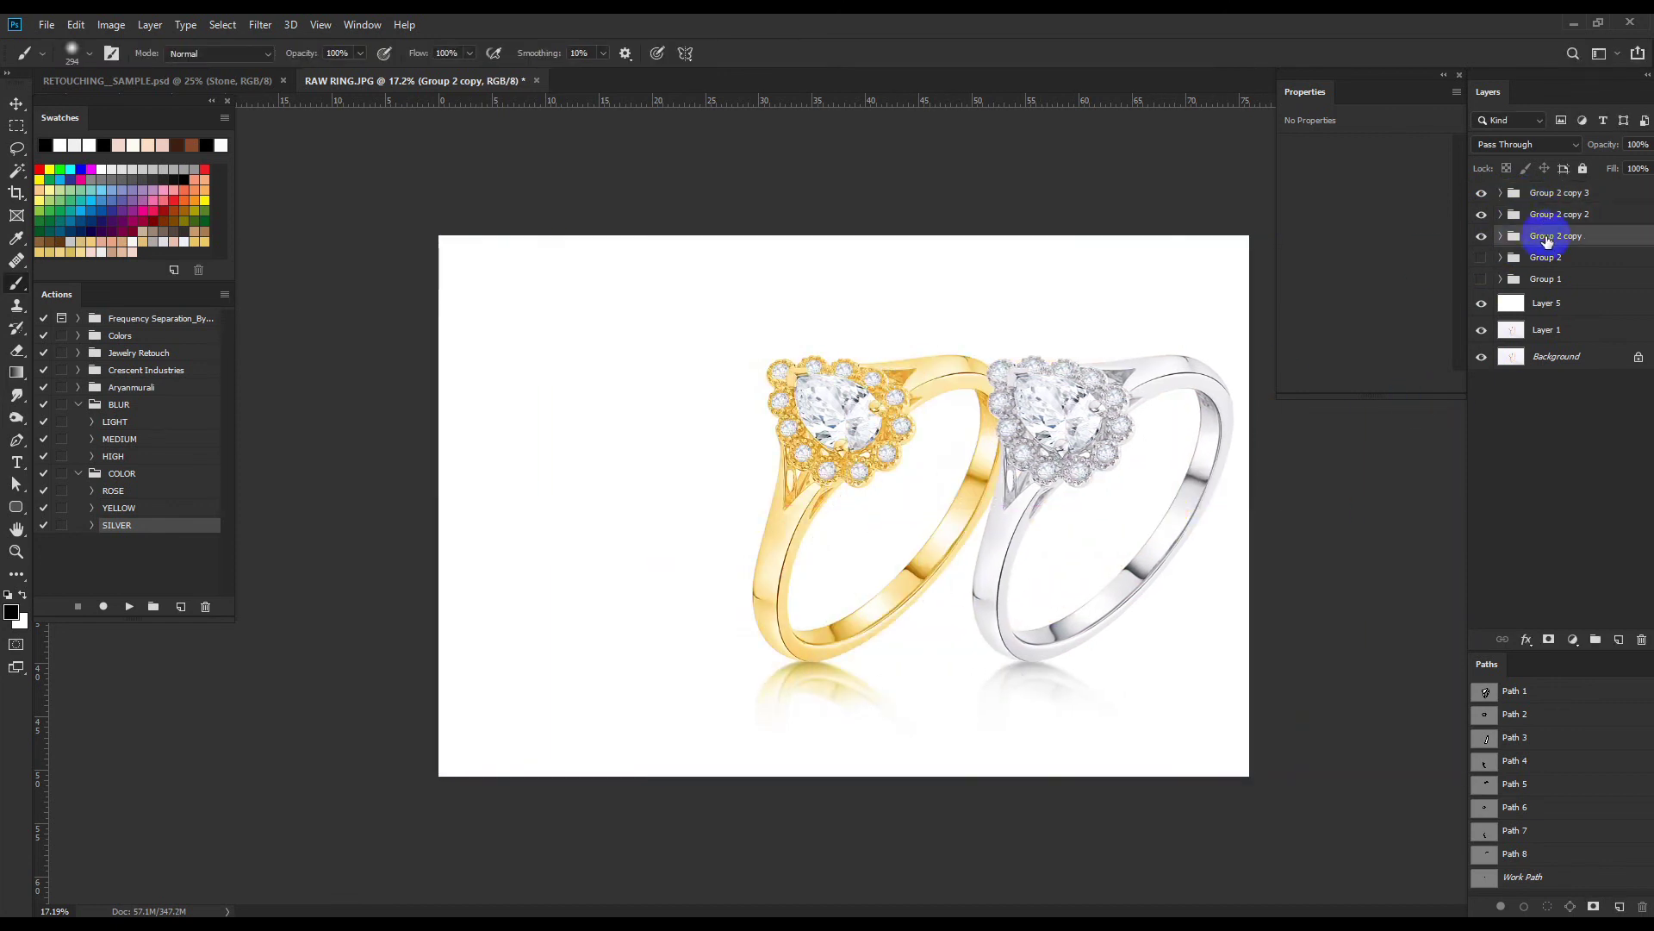
{"action": "key", "text": "ctrl+t"}
{"action": "left_click_drag", "start_coordinate": [886, 547], "coordinate": [645, 534]}
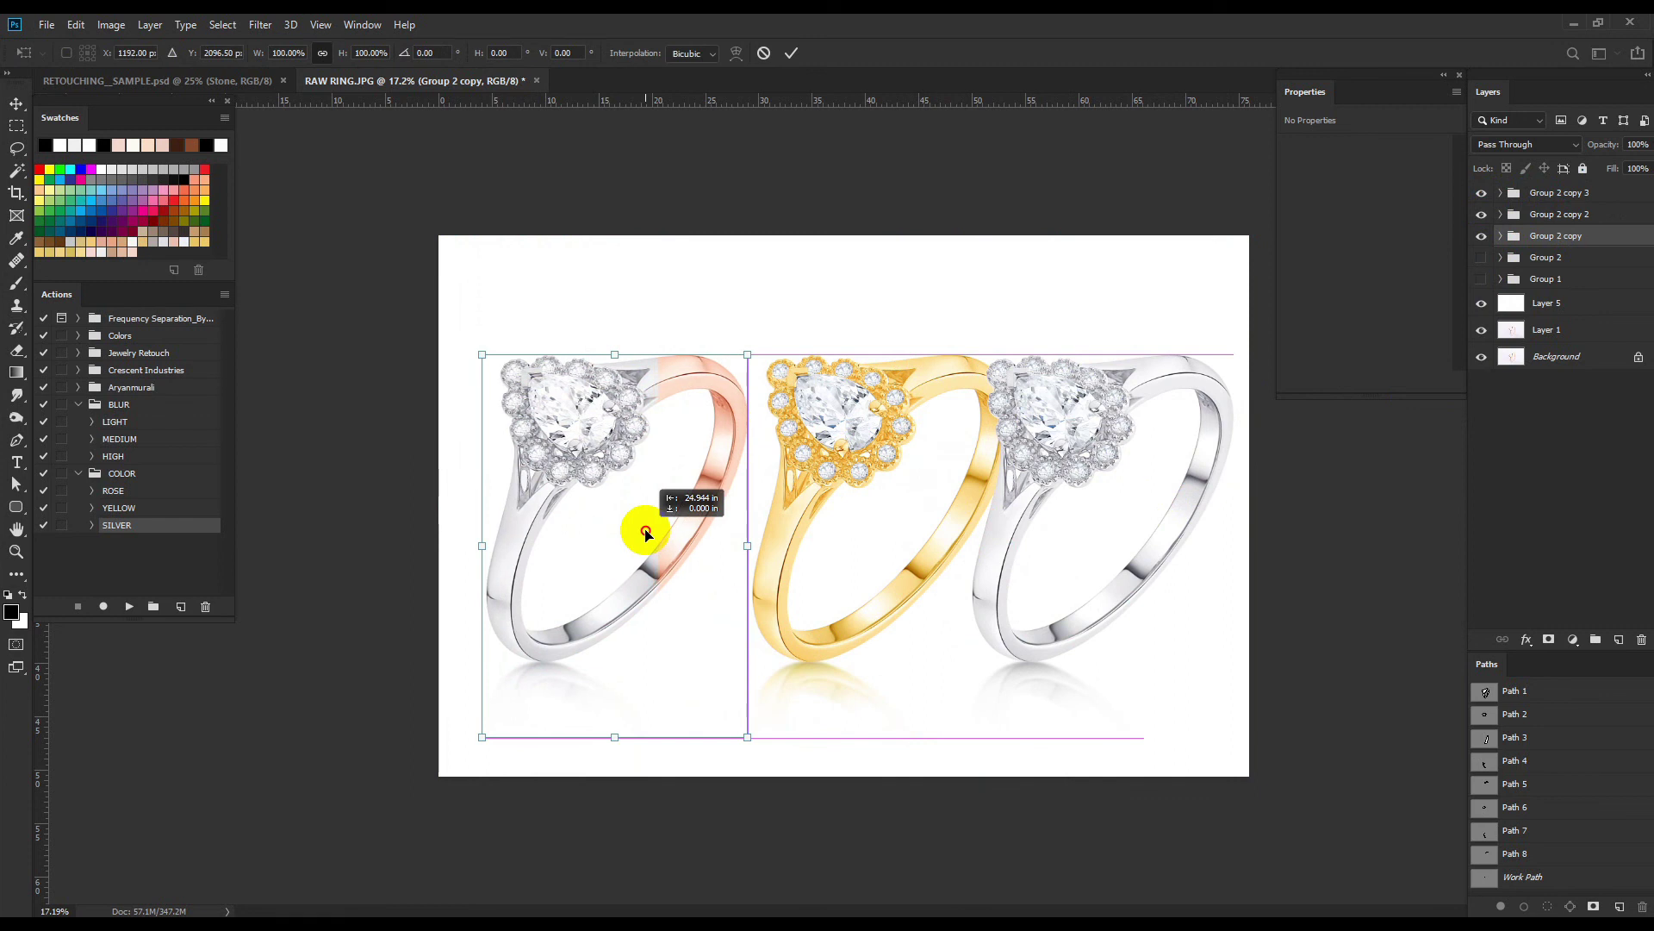
{"action": "key", "text": "Return"}
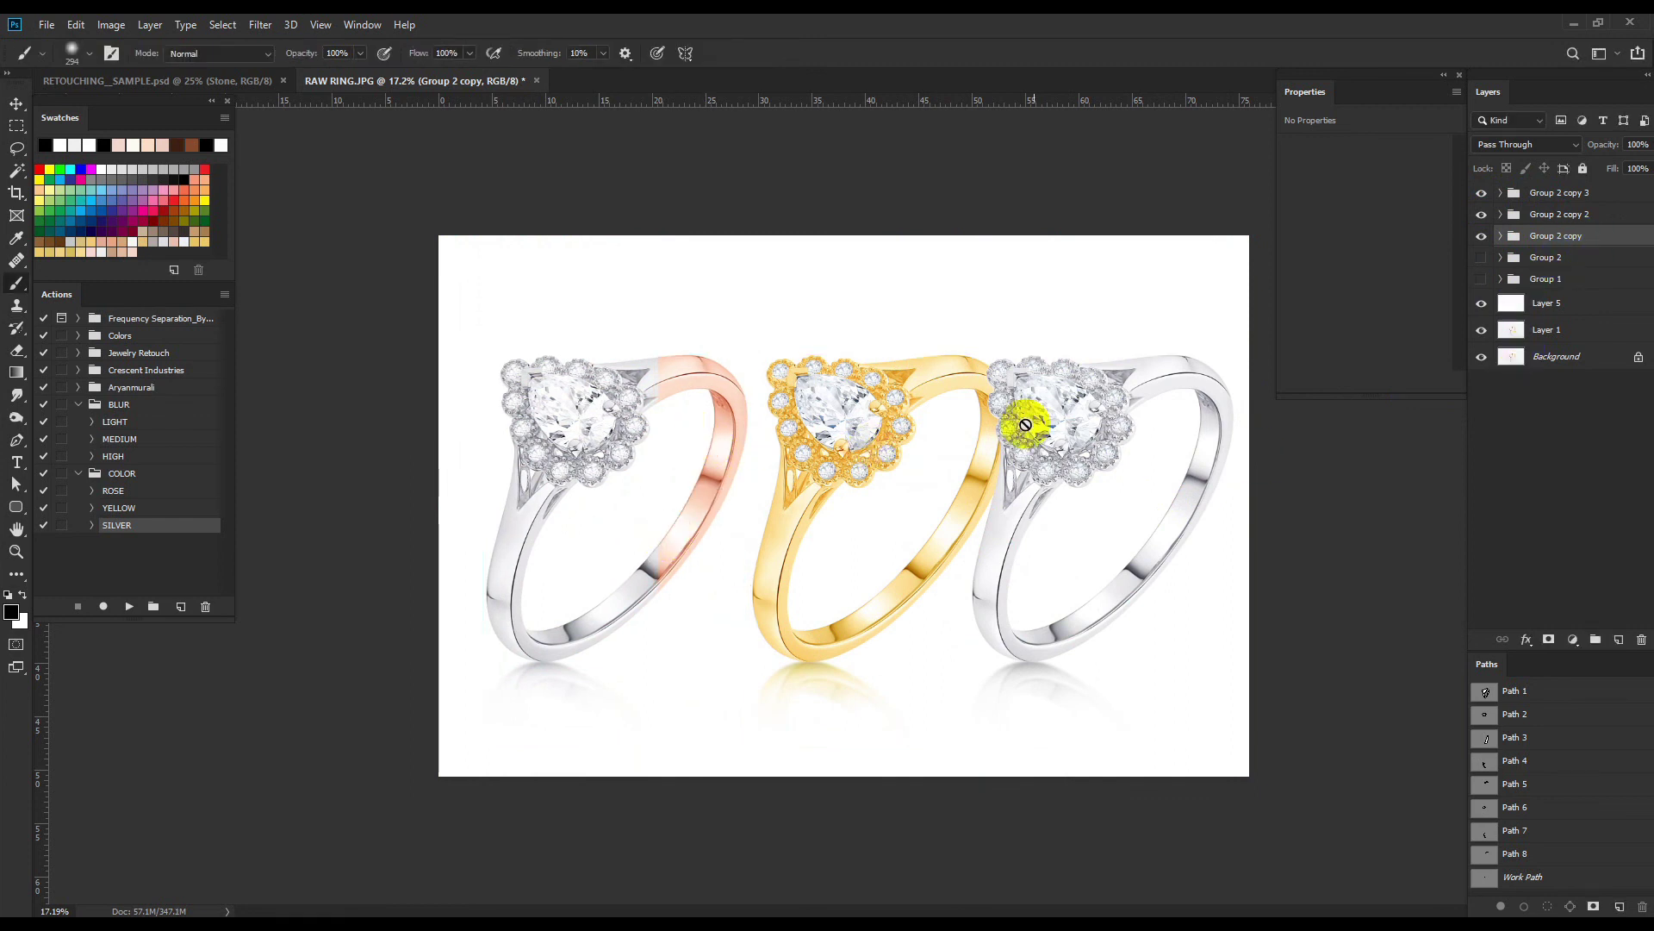
{"action": "key", "text": "ctrl+t"}
{"action": "left_click_drag", "start_coordinate": [702, 529], "coordinate": [665, 528]}
{"action": "key", "text": "Return"}
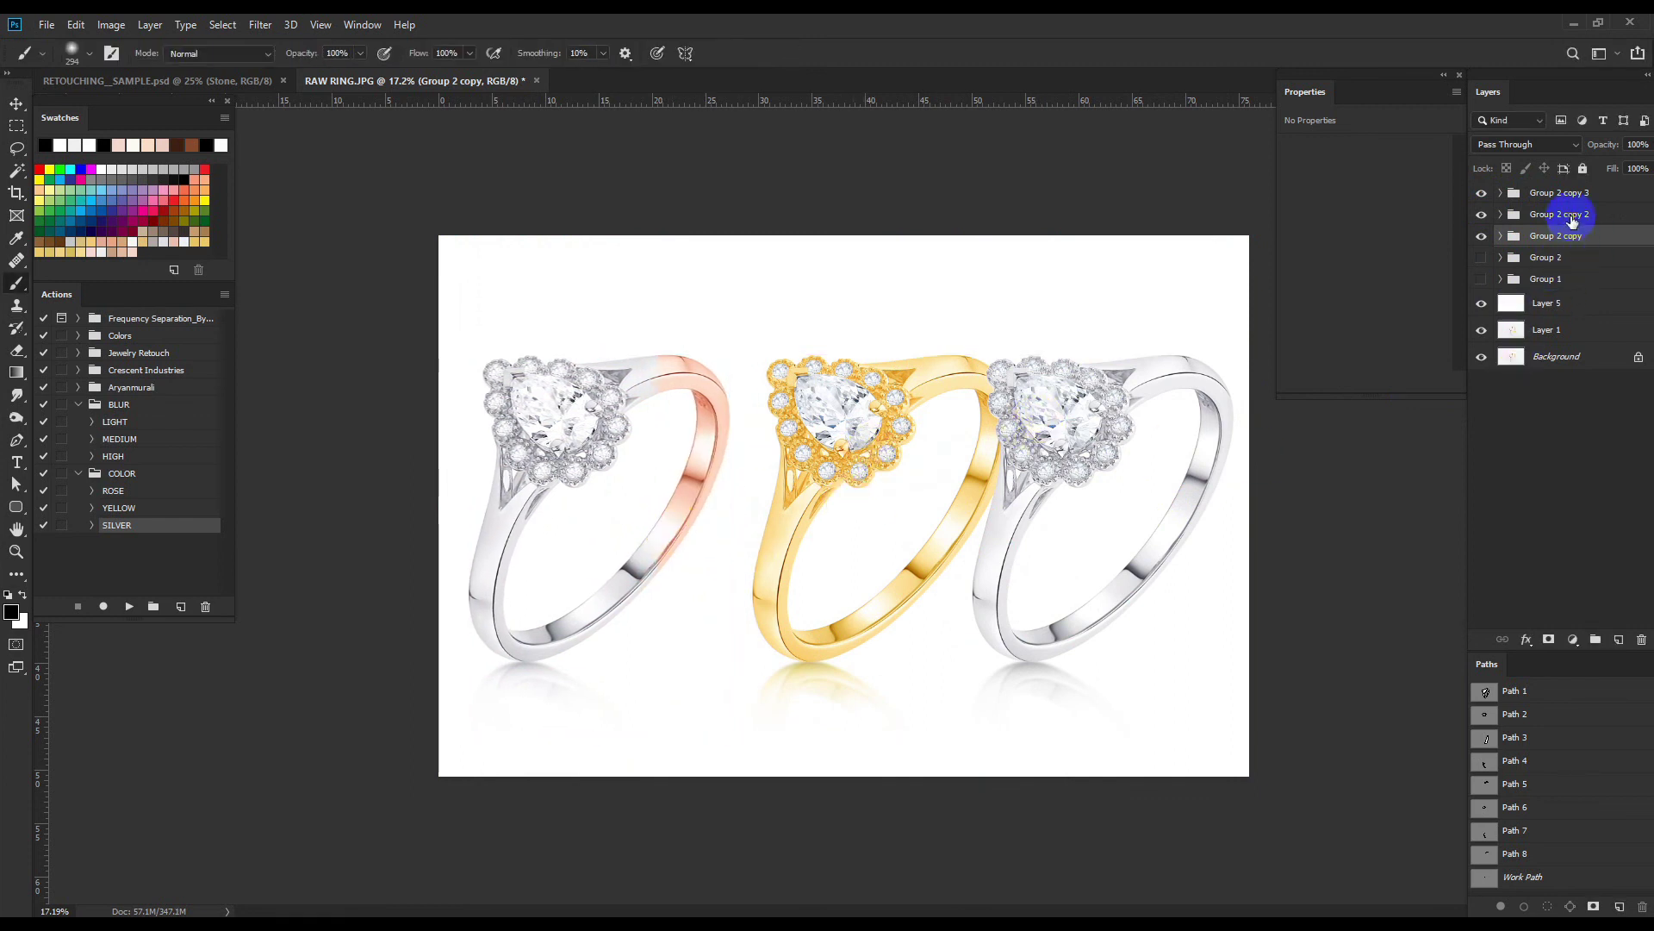
Centre the yellow gold ring, then shift all three rings slightly left together.
{"action": "left_click", "coordinate": [1573, 215]}
{"action": "key", "text": "ctrl+t"}
{"action": "left_click_drag", "start_coordinate": [916, 561], "coordinate": [900, 564]}
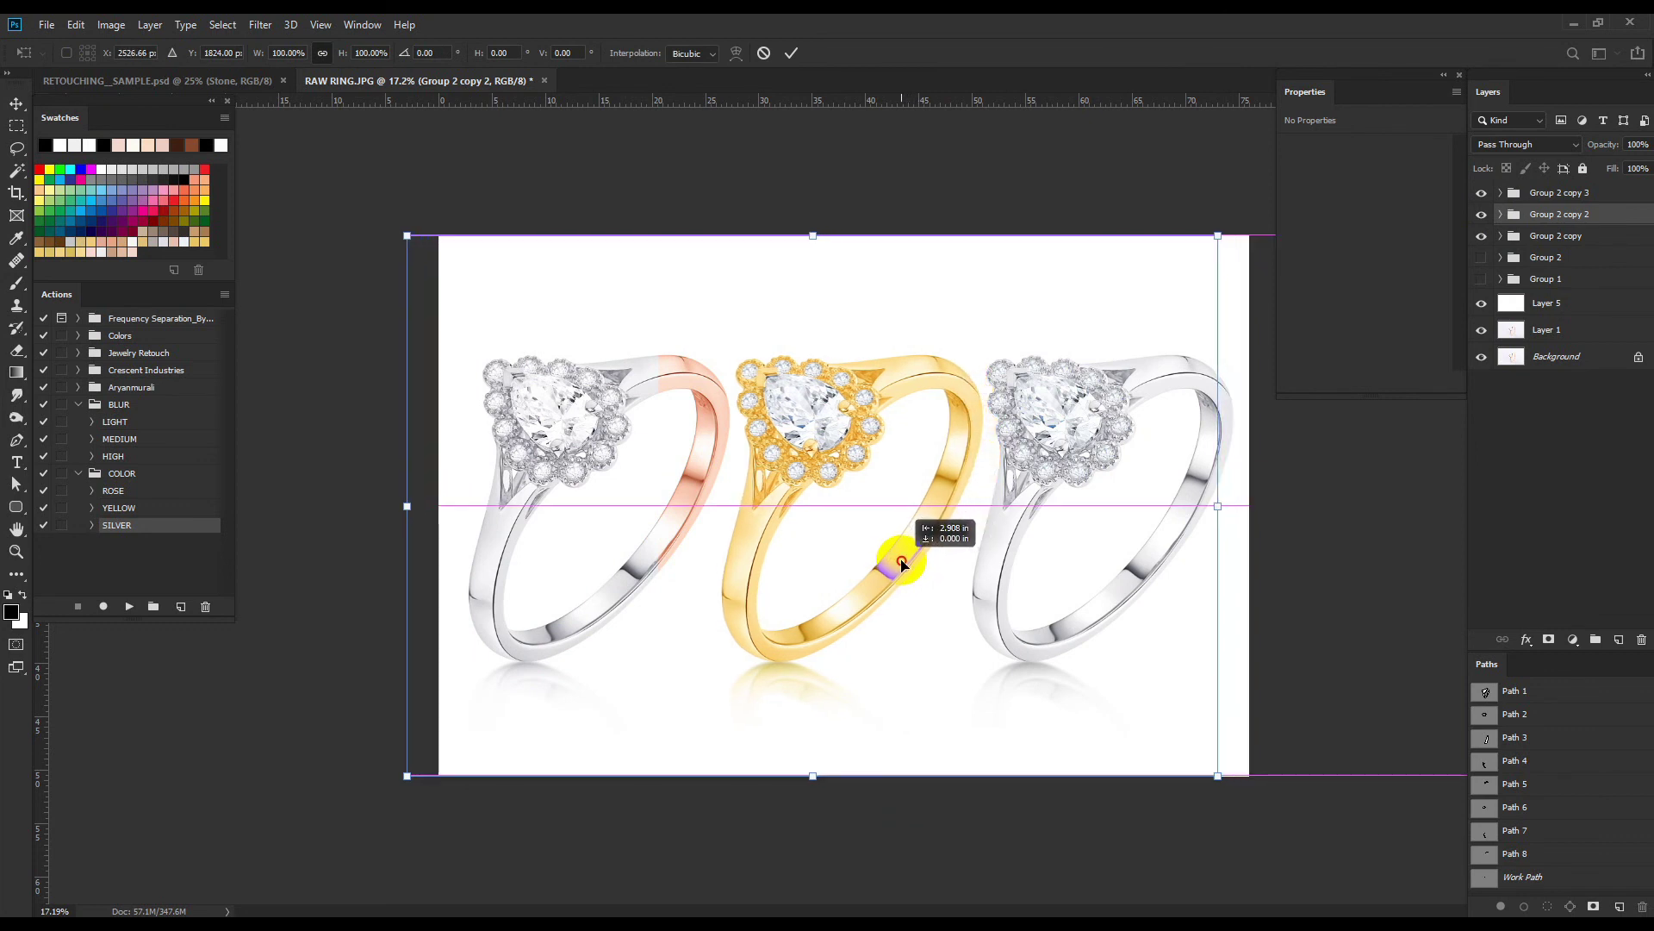
{"action": "key", "text": "Return"}
{"action": "left_click", "coordinate": [1558, 237], "text": "shift"}
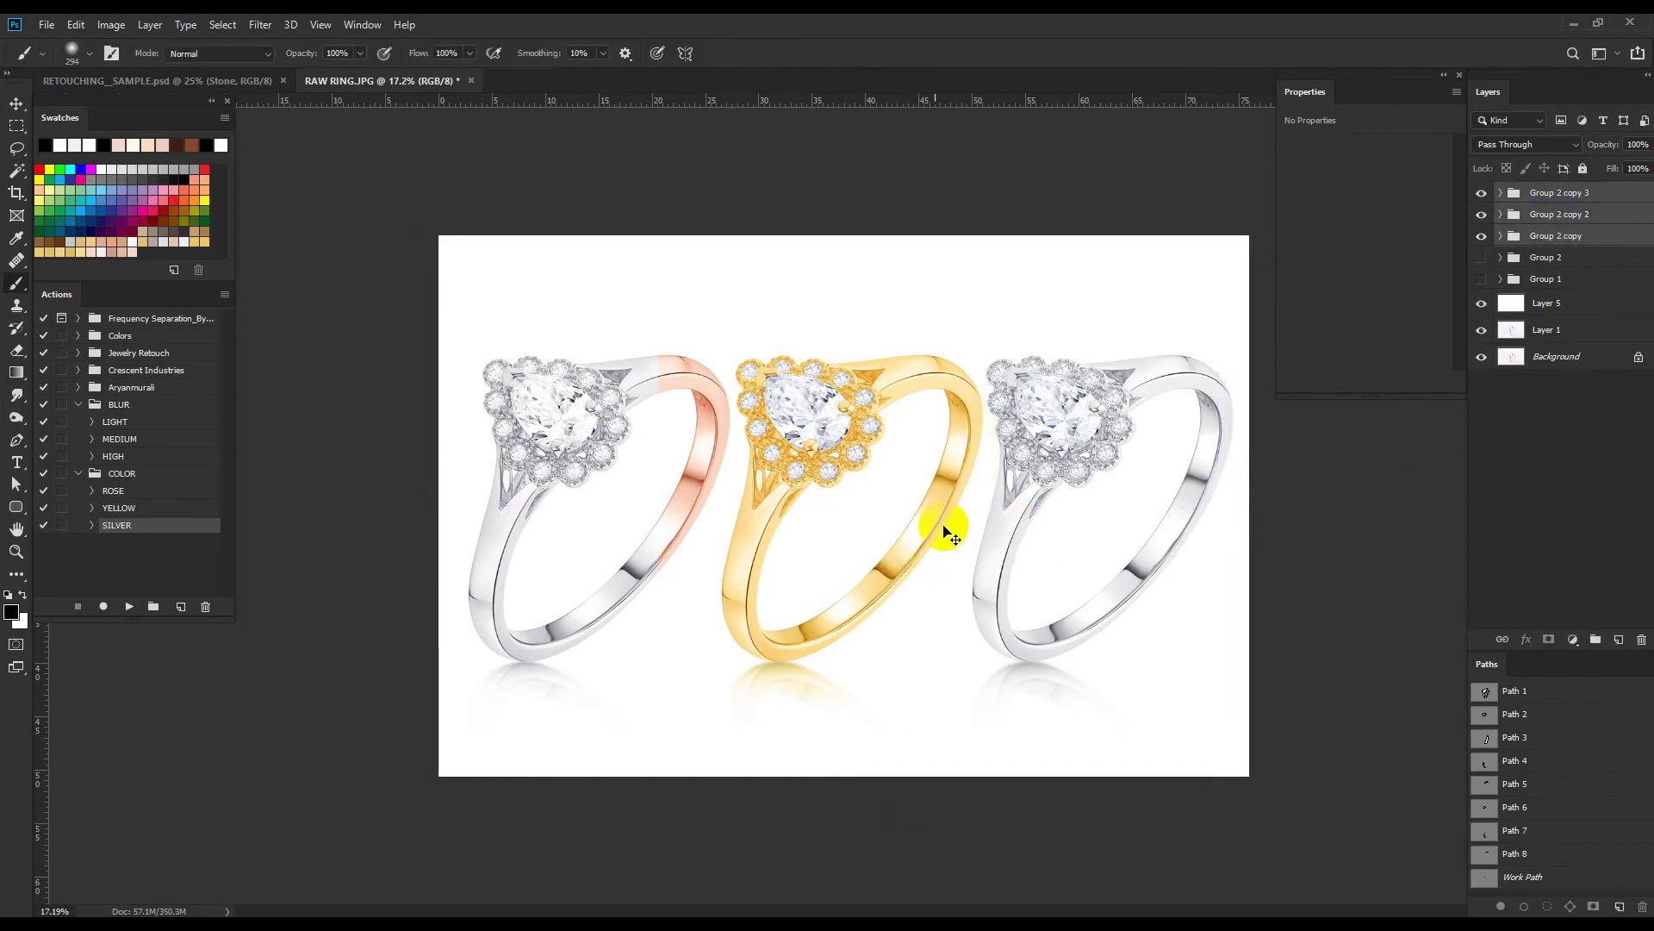
{"action": "key", "text": "ctrl+t"}
{"action": "left_click_drag", "start_coordinate": [948, 529], "coordinate": [923, 528]}
{"action": "key", "text": "Return"}
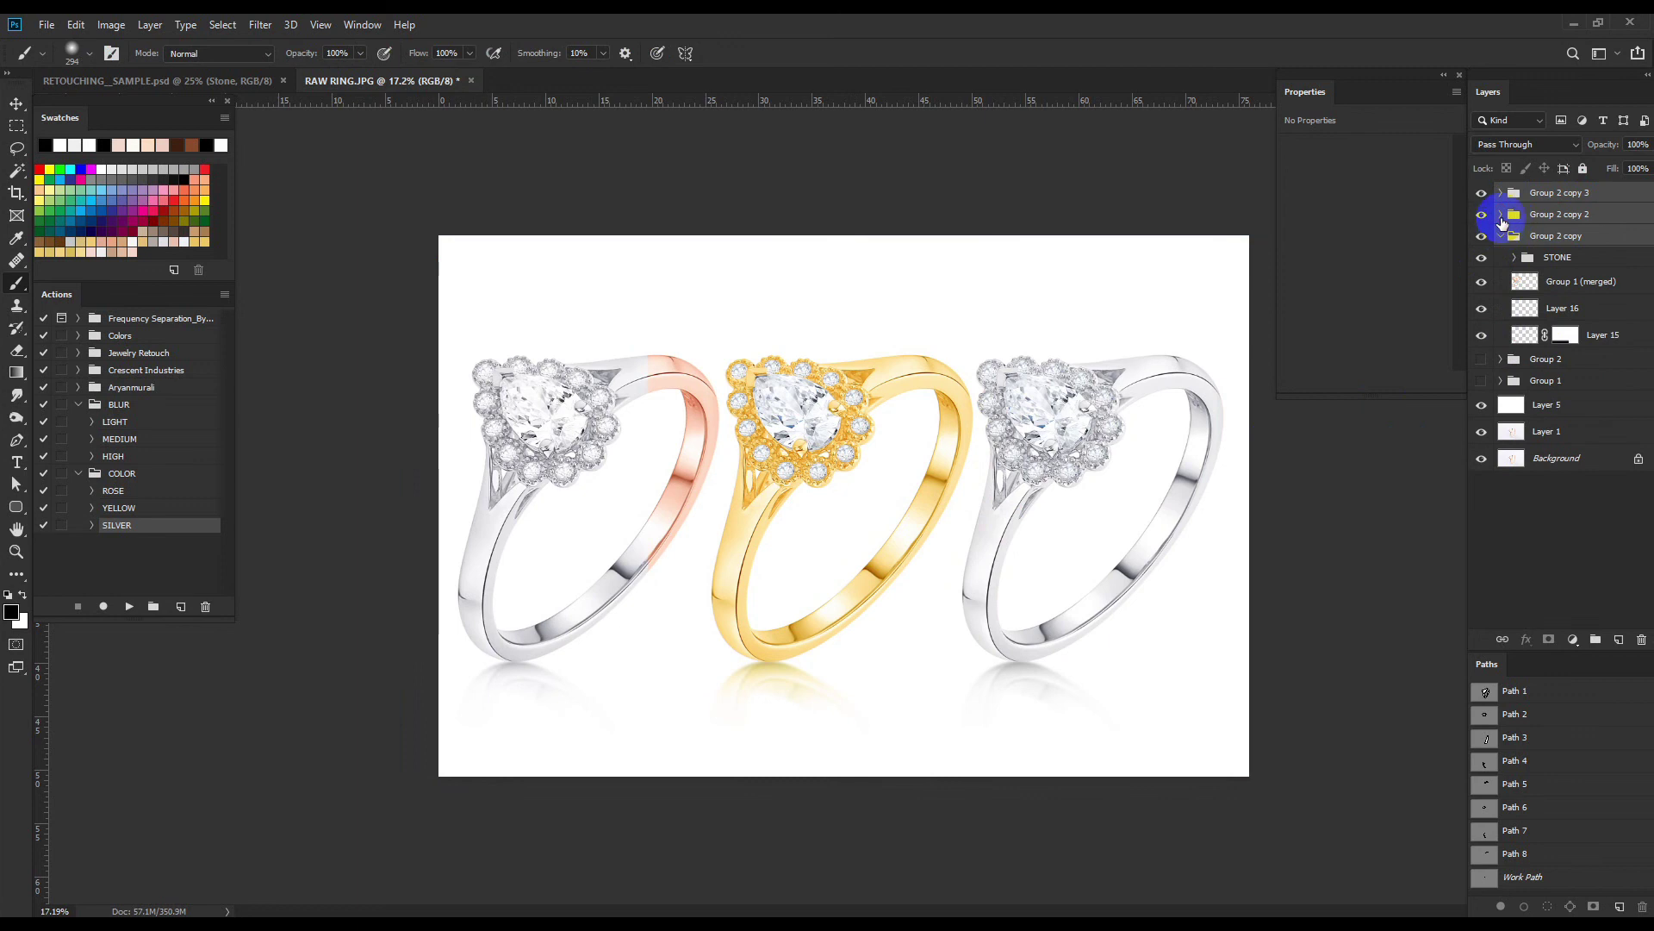
{"action": "left_click", "coordinate": [1500, 193]}
Paint black over the left ring on Group 2 copy 3's Black & White, Selective Color and Color Balance masks.
{"action": "left_click", "coordinate": [1570, 293]}
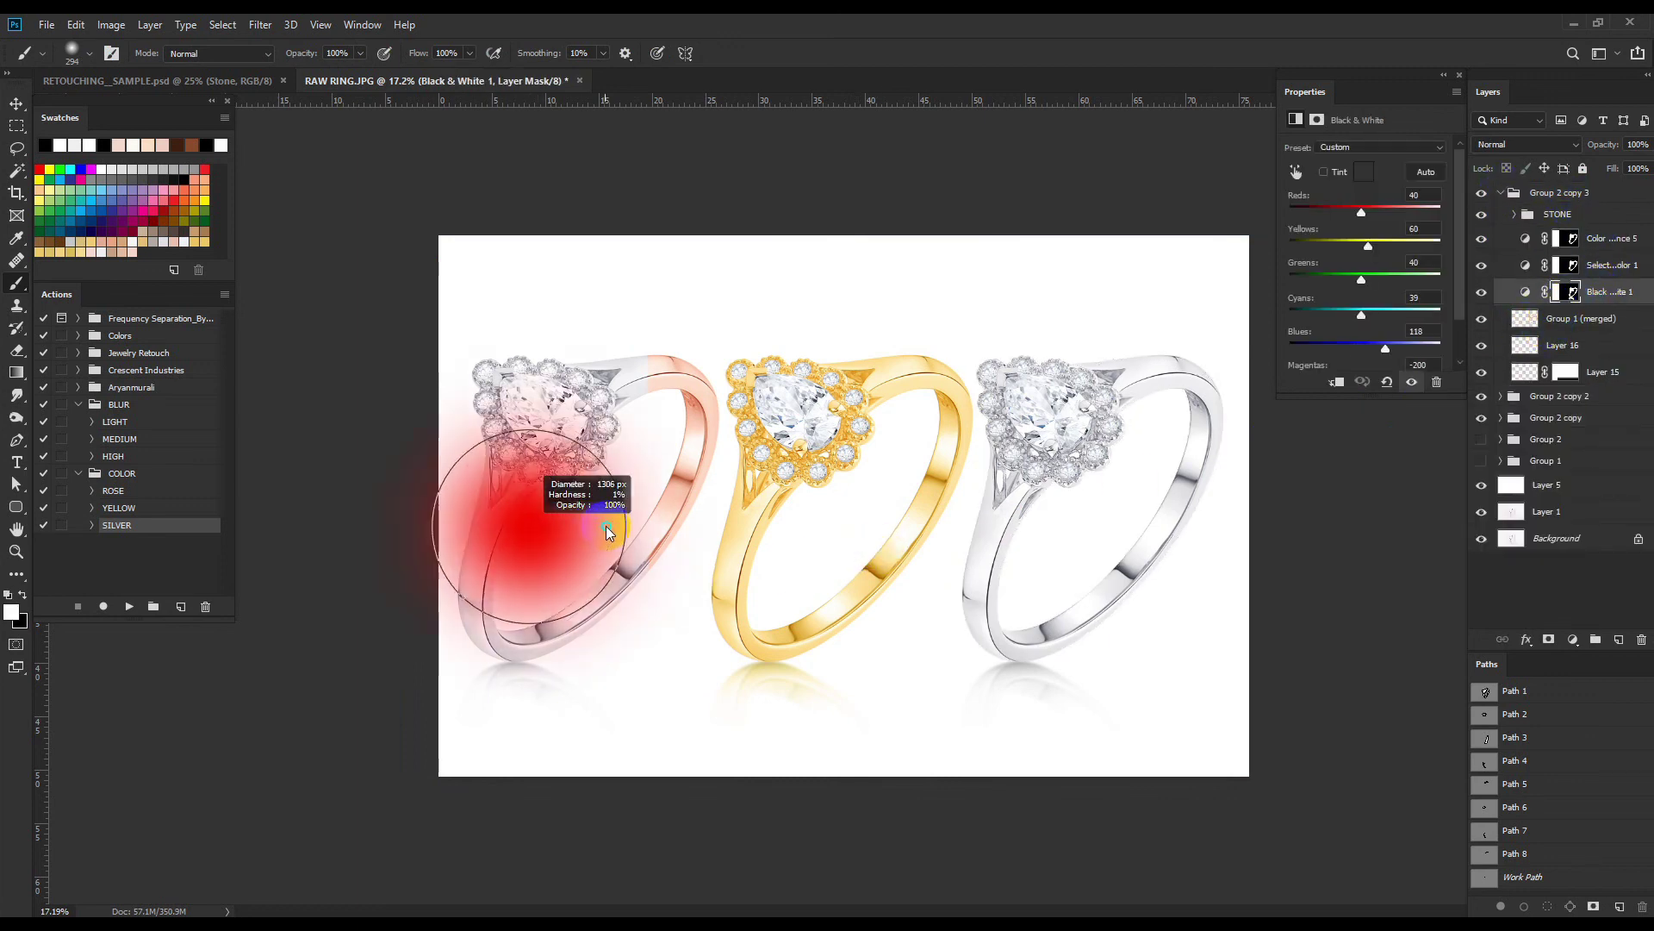
{"action": "key", "text": "x"}
{"action": "left_click_drag", "start_coordinate": [535, 609], "coordinate": [646, 380]}
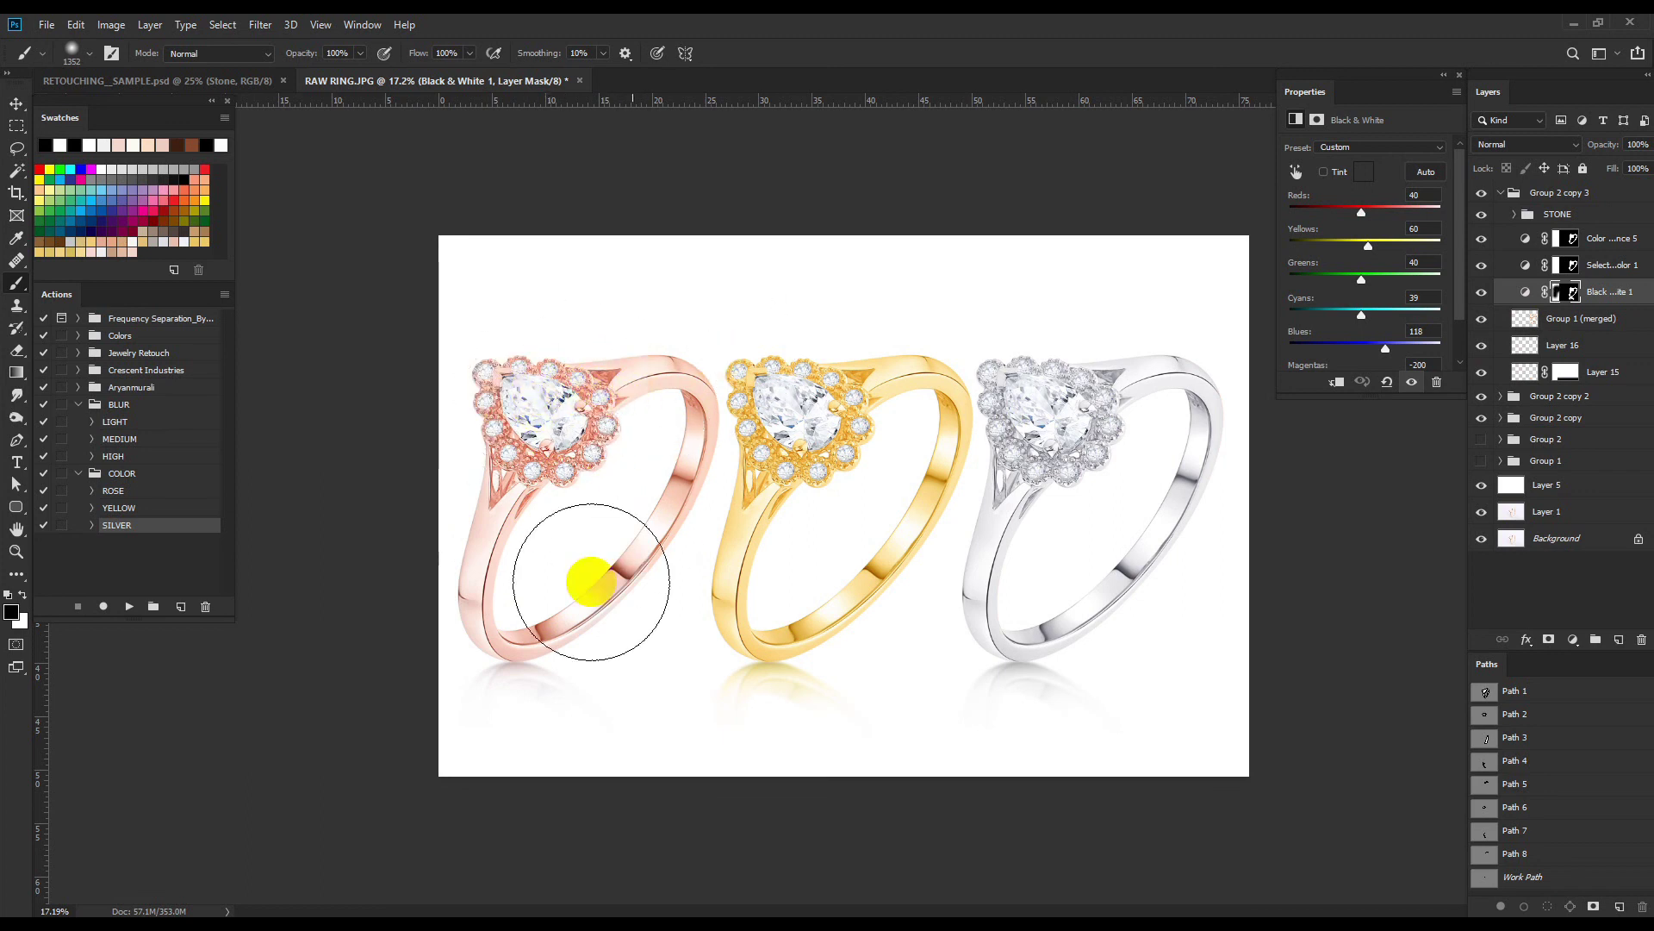
{"action": "left_click", "coordinate": [1567, 265]}
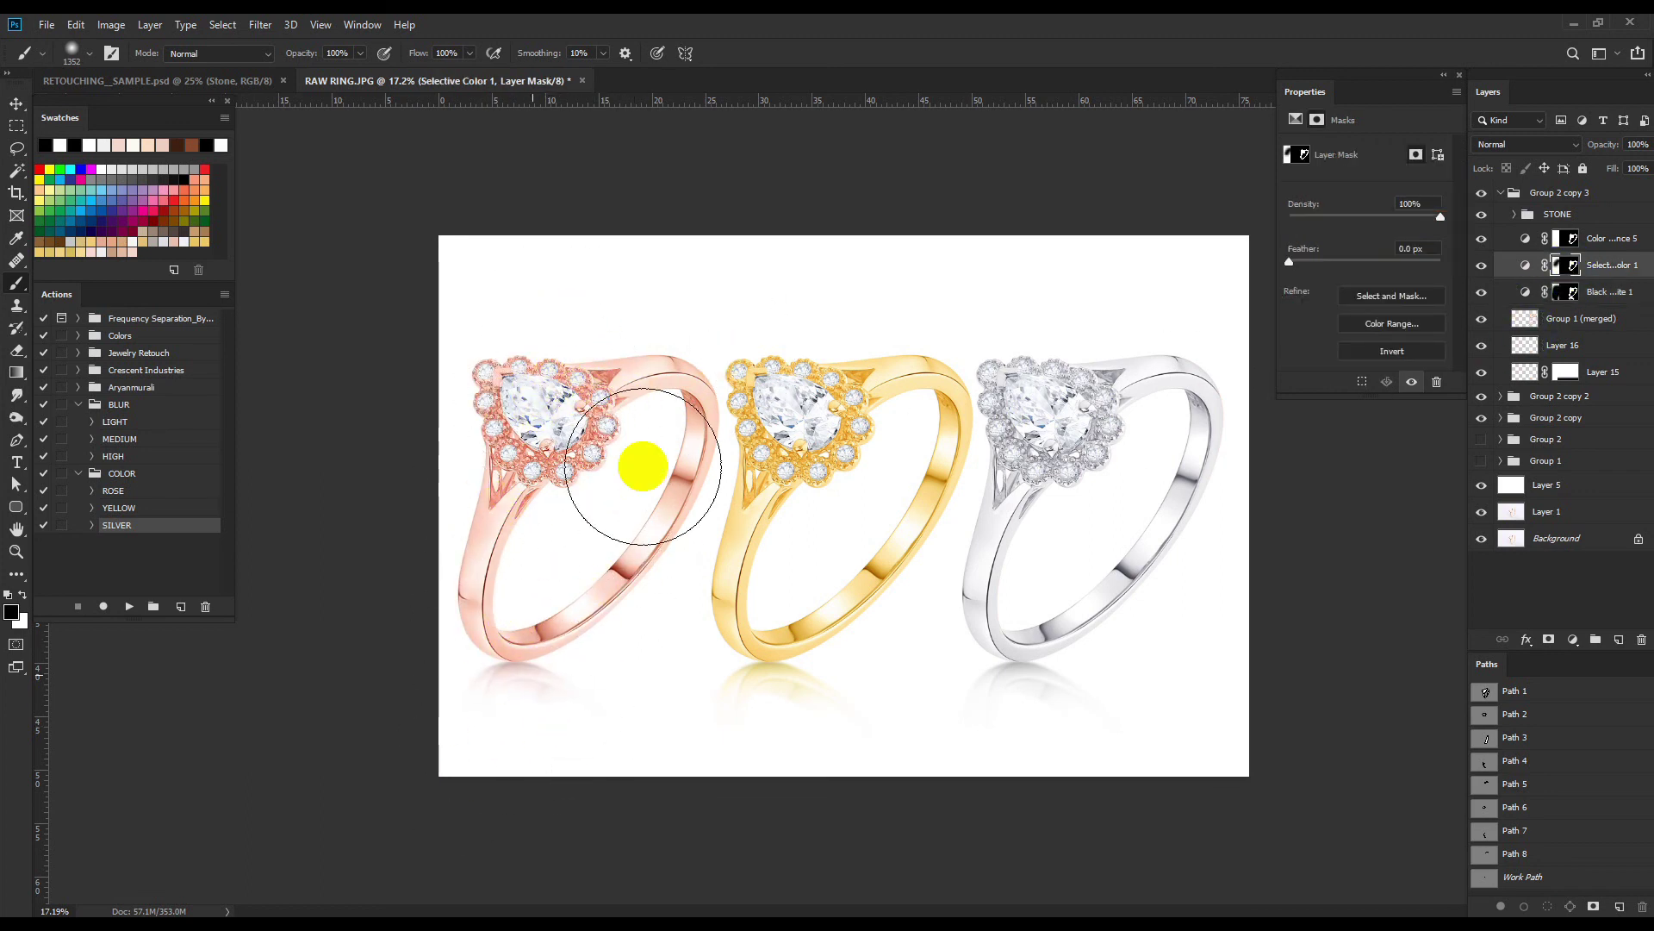
{"action": "left_click", "coordinate": [1571, 238]}
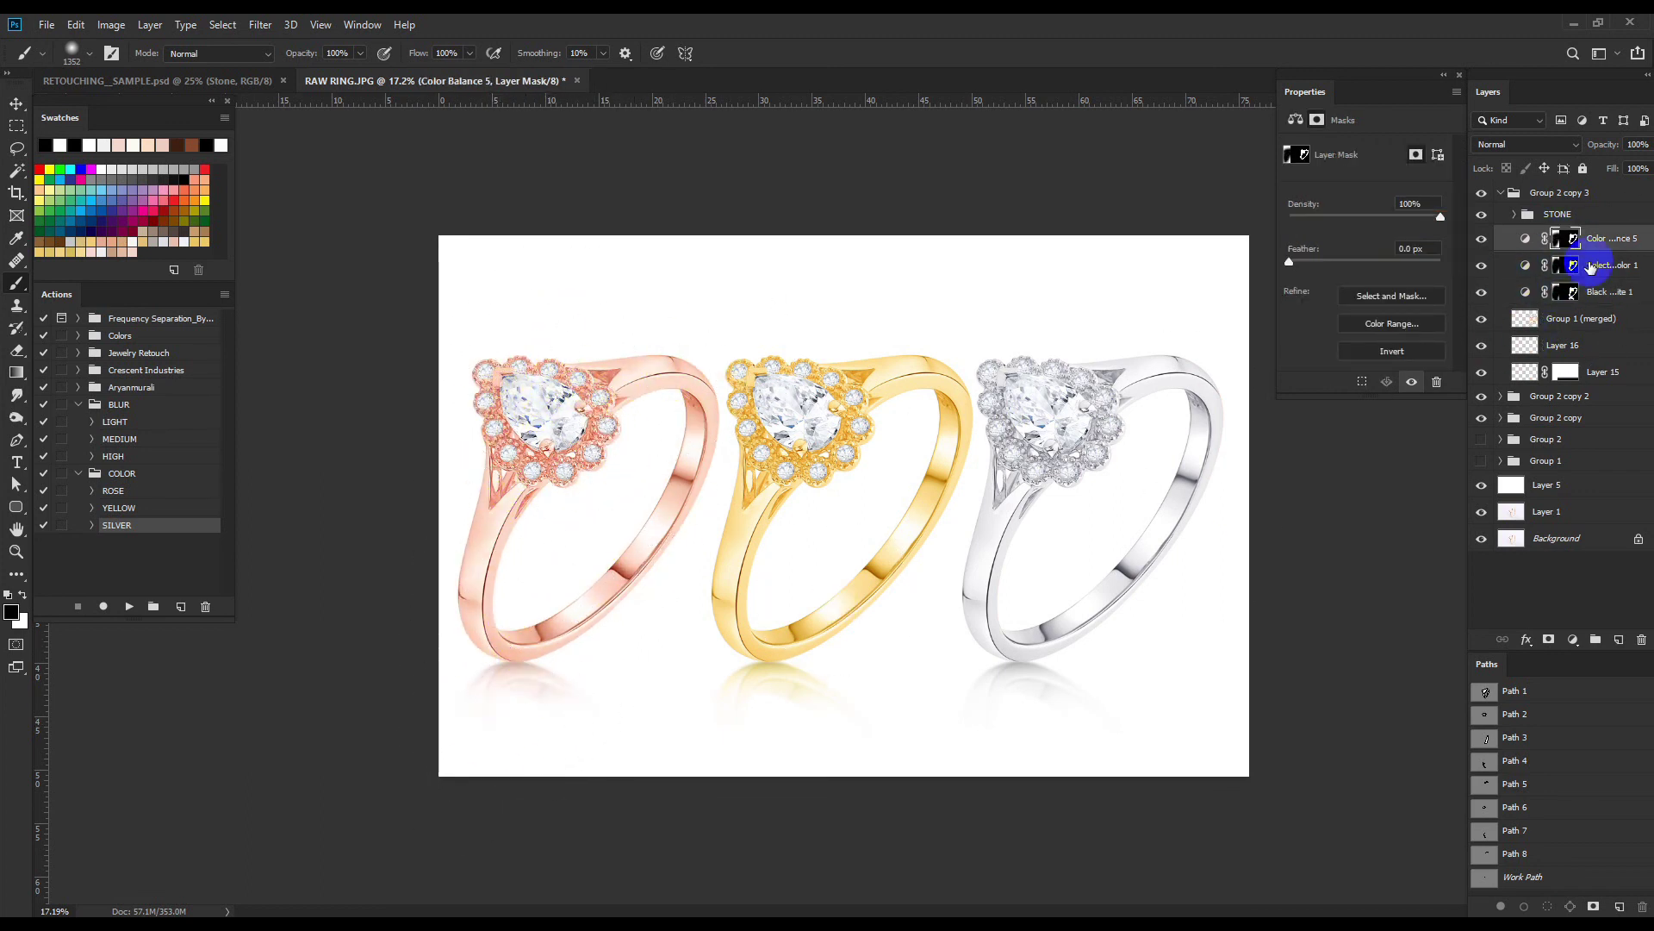
Collapse the white gold ring group and frame all three rings in view.
{"action": "left_click", "coordinate": [1542, 193]}
{"action": "key", "text": "ctrl+minus"}
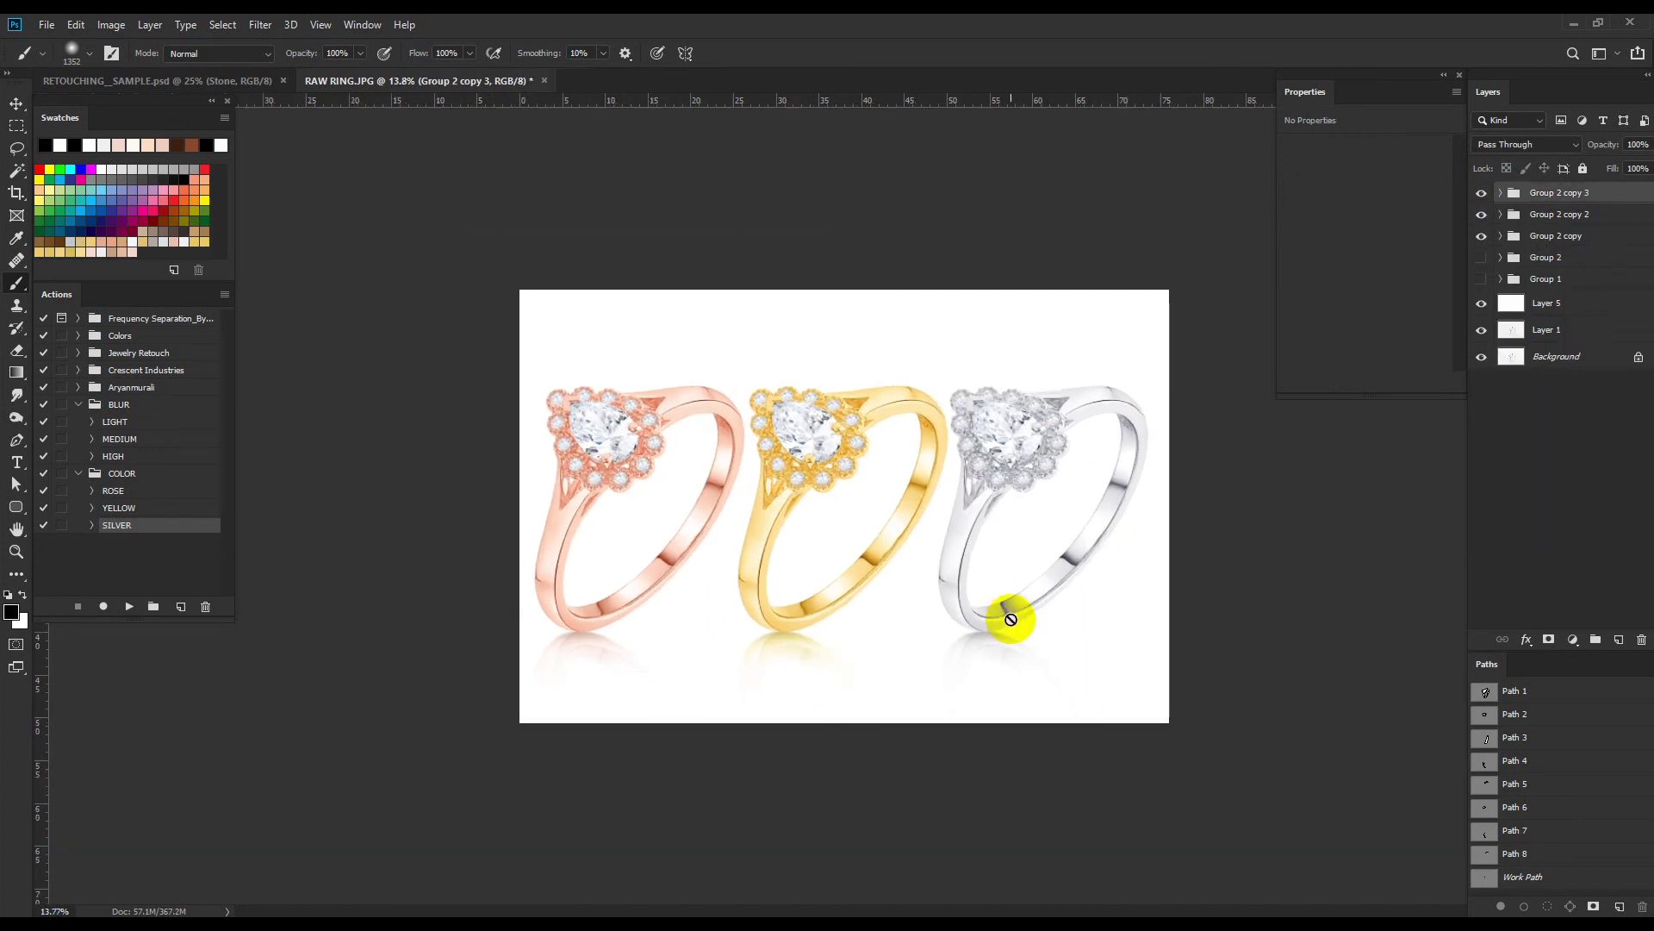
{"action": "left_click_drag", "start_coordinate": [806, 675], "coordinate": [1093, 597]}
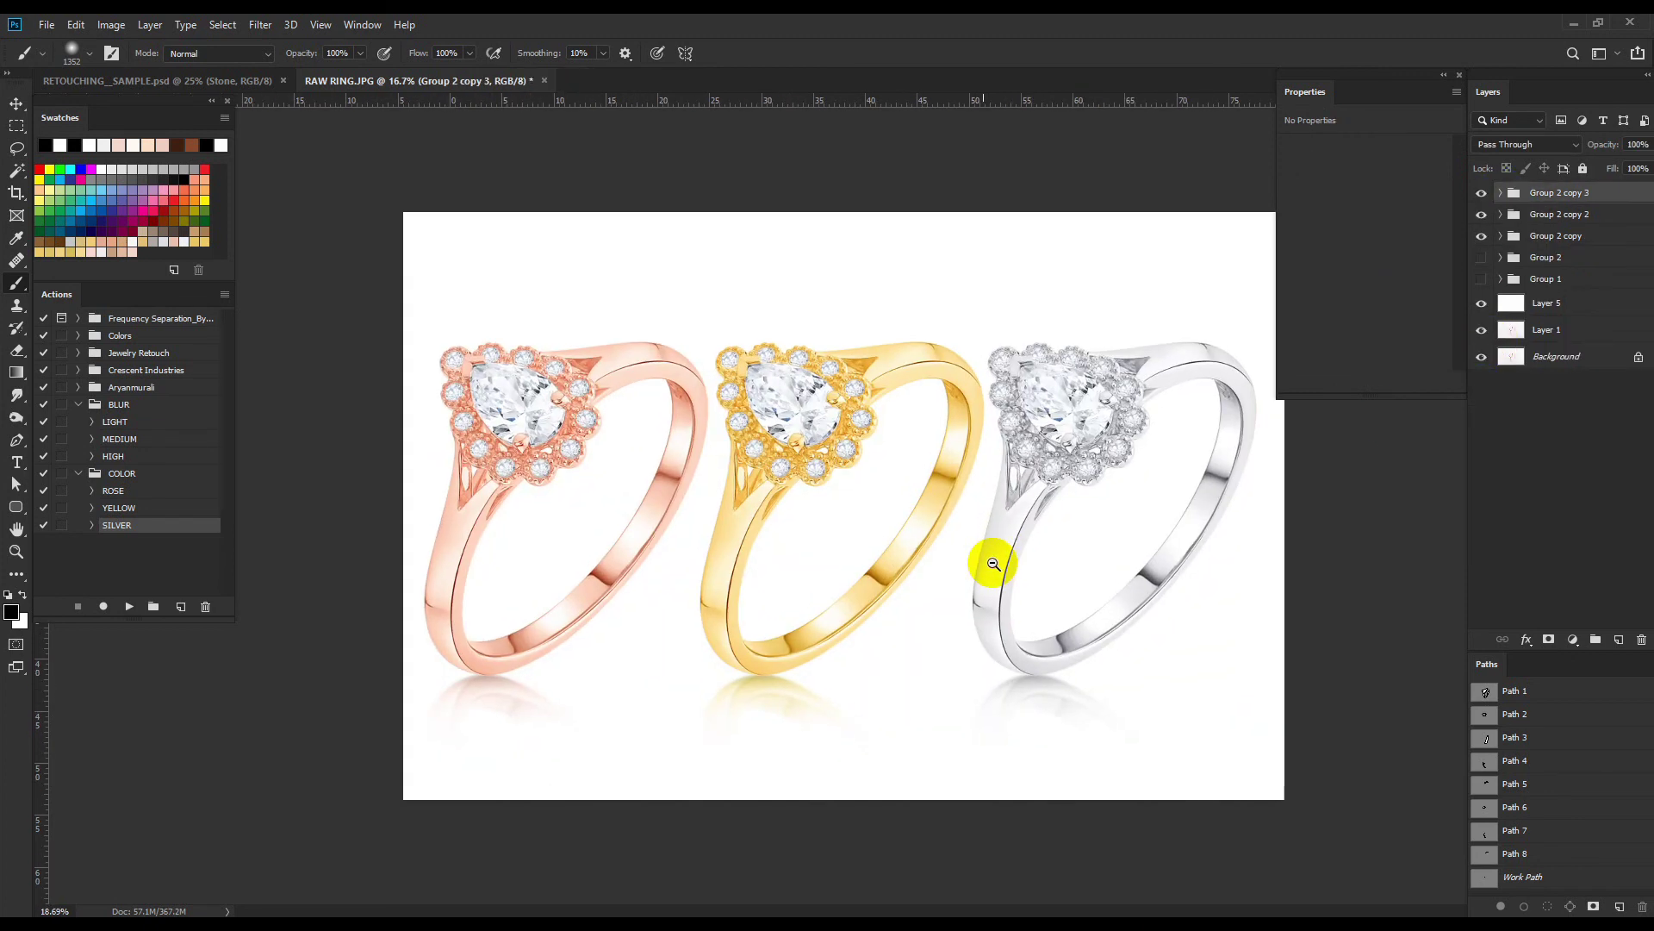